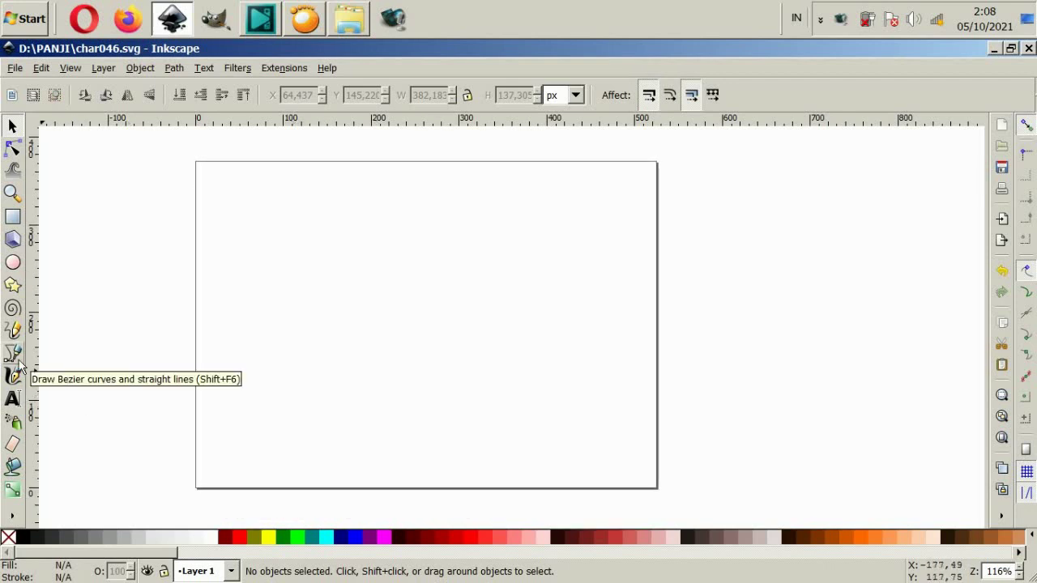
Start a body outline with the Bezier pen, then cancel the unfinished attempt
{"action": "left_click", "coordinate": [15, 357]}
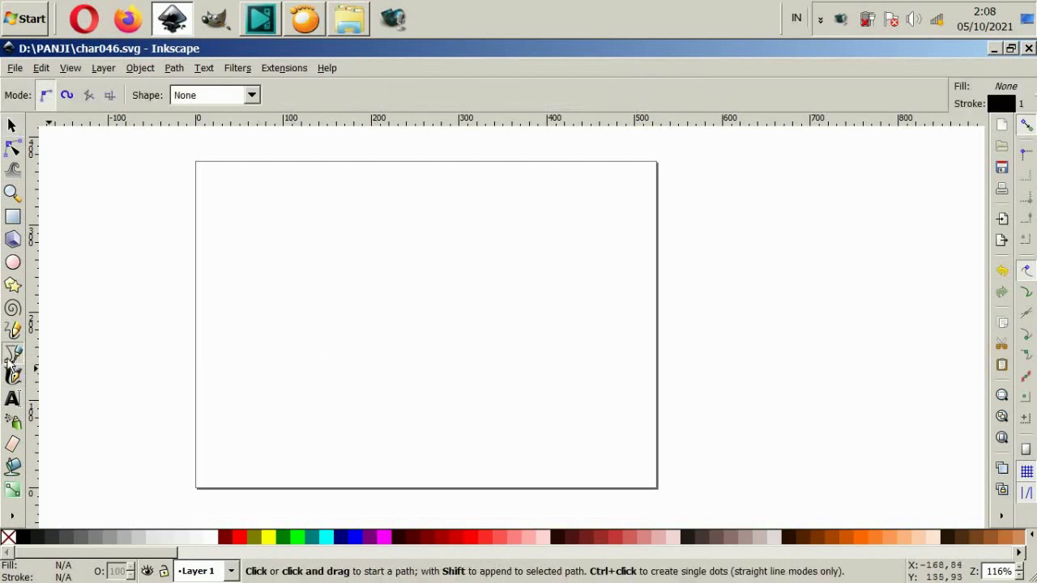
{"action": "left_click", "coordinate": [283, 259]}
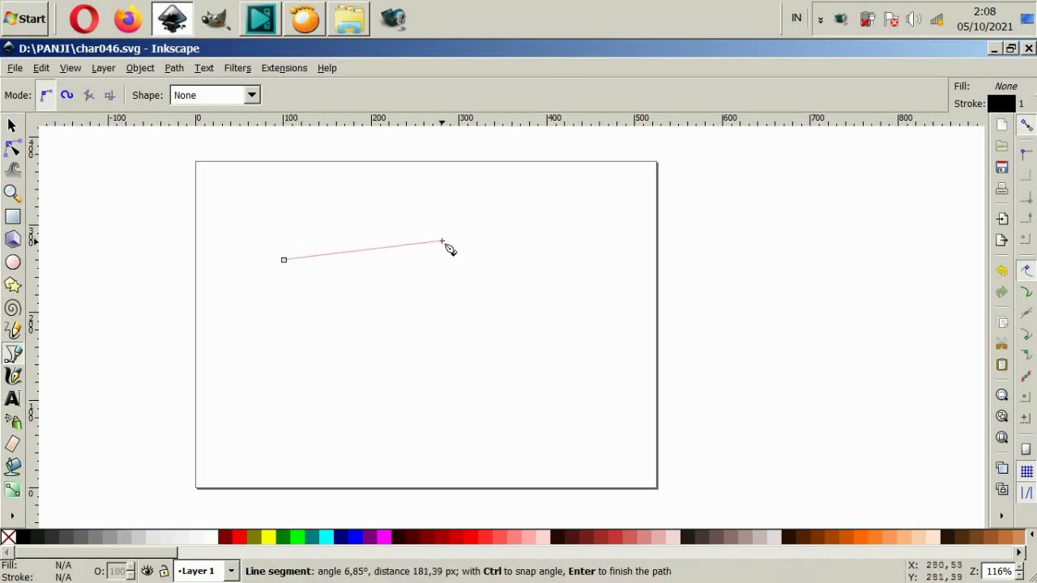
{"action": "left_click_drag", "start_coordinate": [444, 241], "coordinate": [525, 241]}
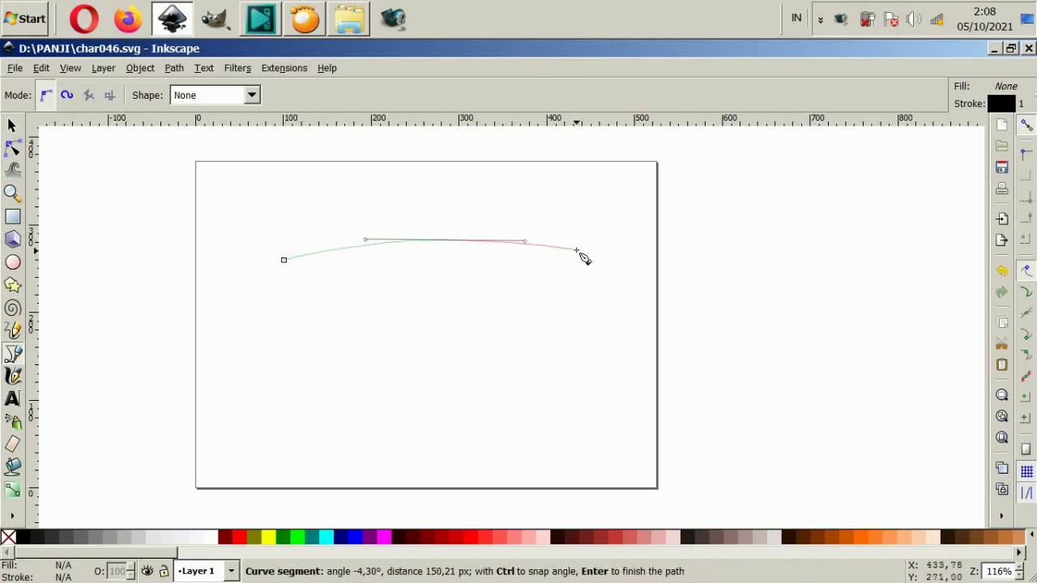
{"action": "key", "text": "Escape"}
Draw a closed six-node tapered body outline and shift it slightly down-left
{"action": "left_click", "coordinate": [263, 259]}
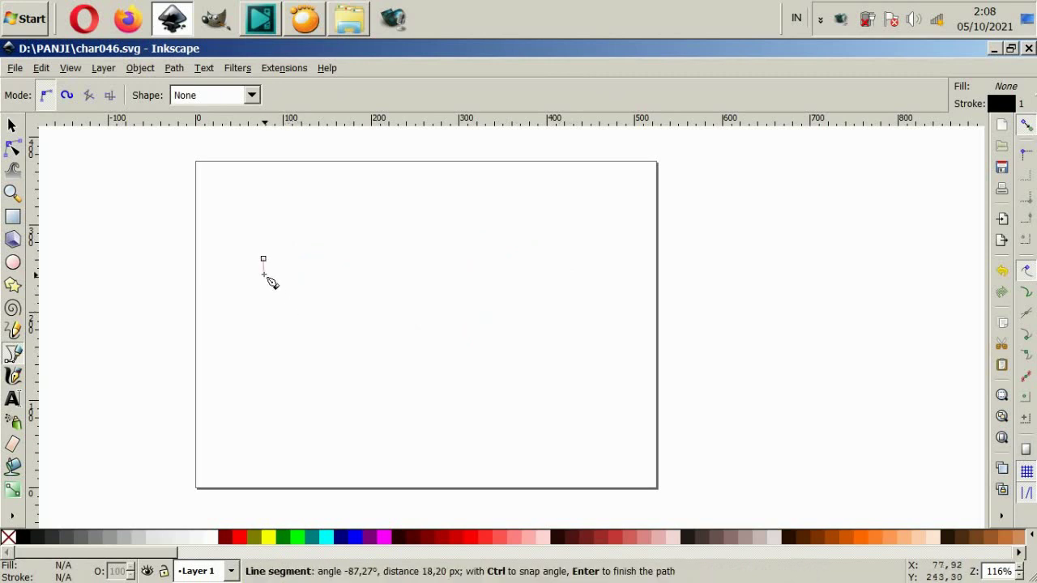
{"action": "left_click_drag", "start_coordinate": [264, 284], "coordinate": [271, 294]}
{"action": "left_click_drag", "start_coordinate": [352, 331], "coordinate": [431, 339]}
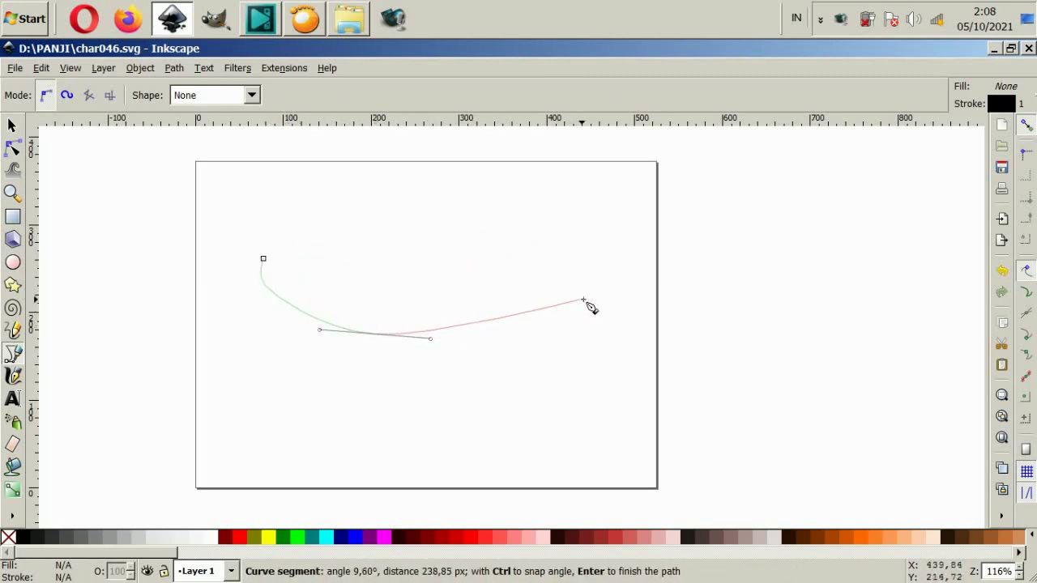
{"action": "left_click", "coordinate": [626, 274]}
{"action": "left_click", "coordinate": [623, 256]}
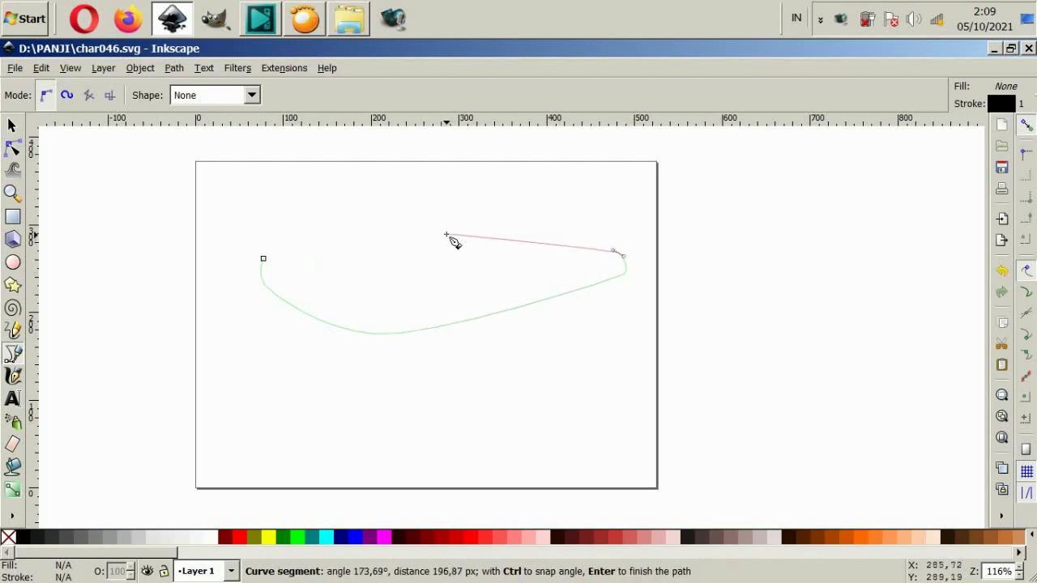
{"action": "left_click_drag", "start_coordinate": [426, 232], "coordinate": [398, 232]}
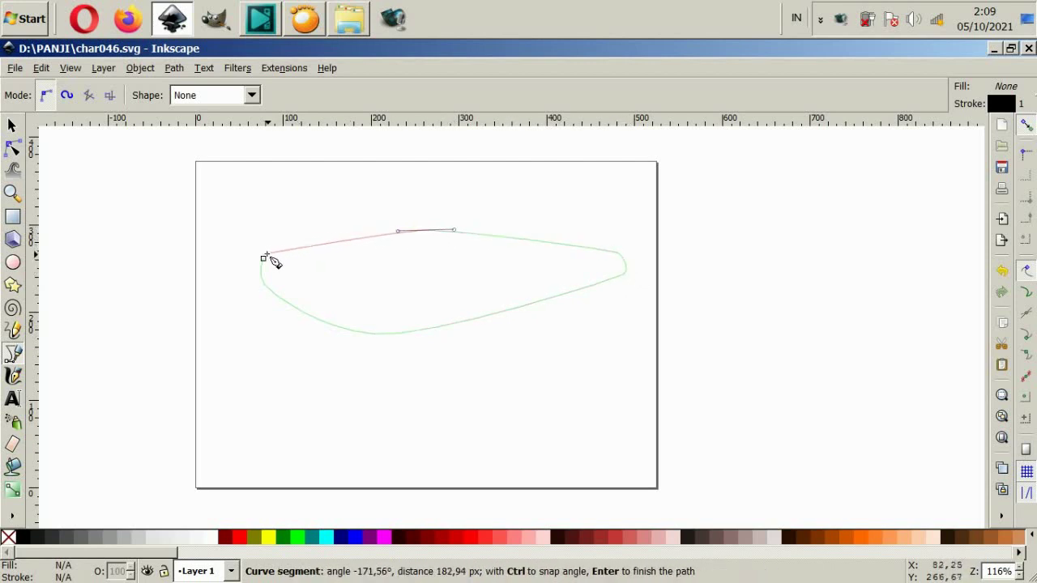
{"action": "left_click_drag", "start_coordinate": [265, 260], "coordinate": [268, 280]}
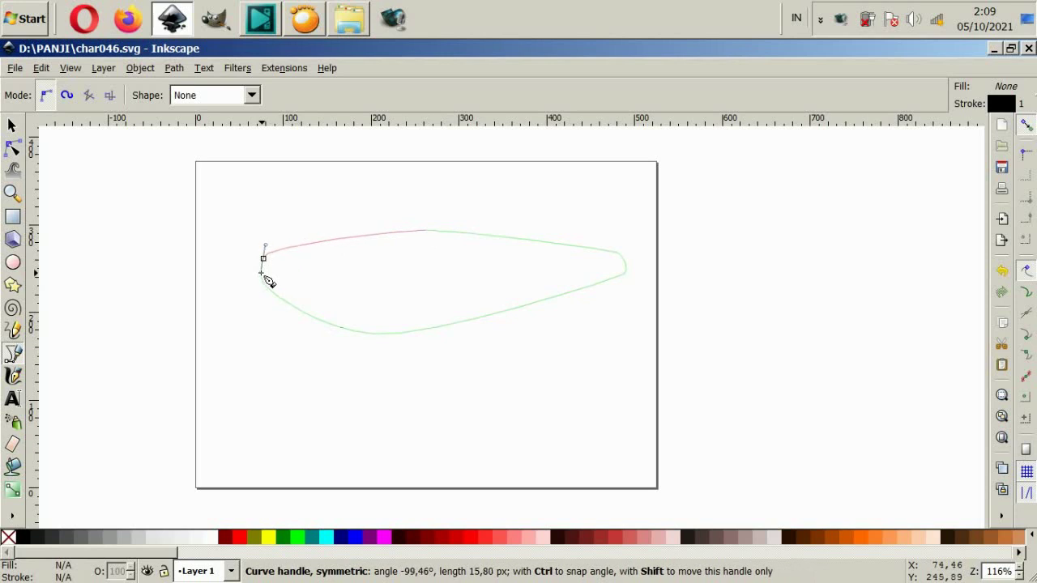
{"action": "left_click", "coordinate": [12, 127]}
{"action": "left_click_drag", "start_coordinate": [490, 323], "coordinate": [483, 342]}
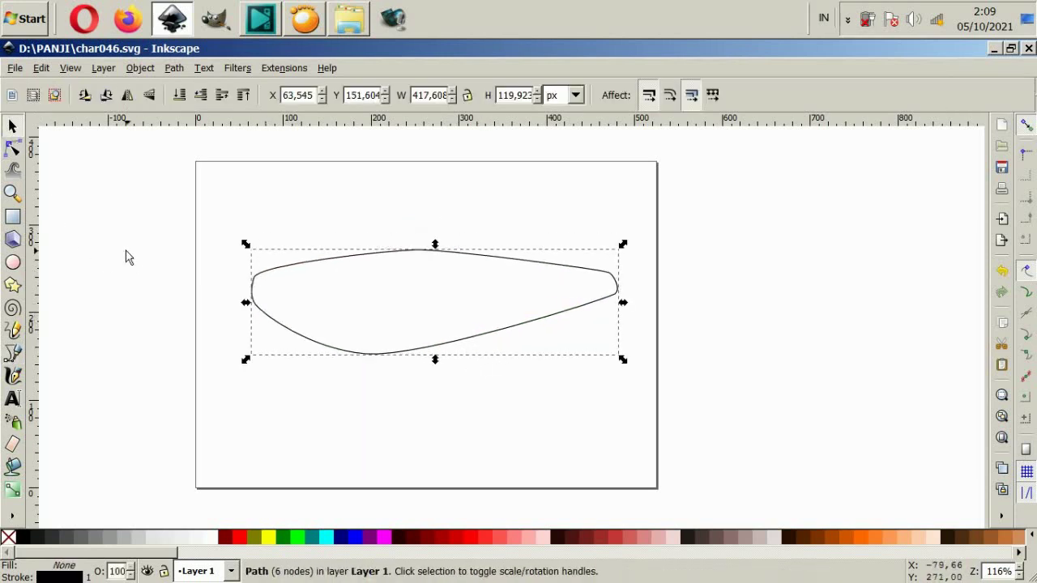
Nudge the right tip node down and the bottom node left to refine the body outline
{"action": "left_click", "coordinate": [15, 150]}
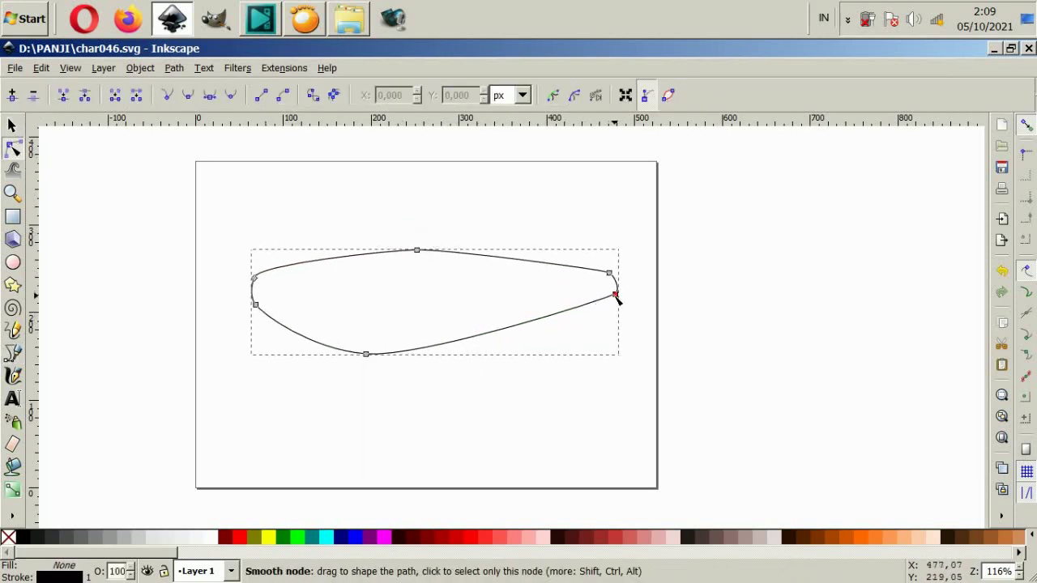
{"action": "left_click_drag", "start_coordinate": [615, 294], "coordinate": [612, 303]}
{"action": "left_click", "coordinate": [482, 386]}
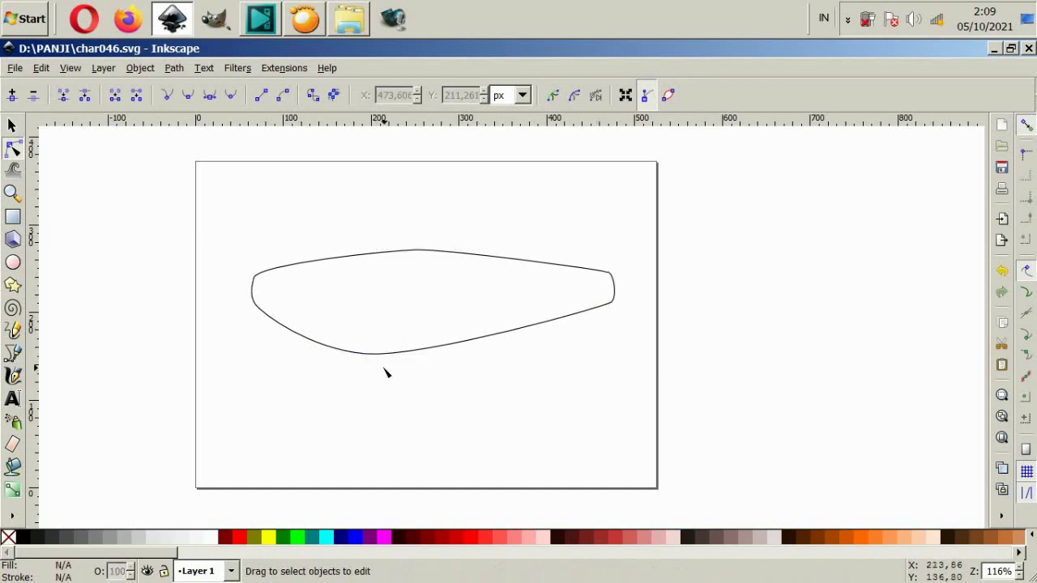
{"action": "left_click_drag", "start_coordinate": [373, 358], "coordinate": [366, 359]}
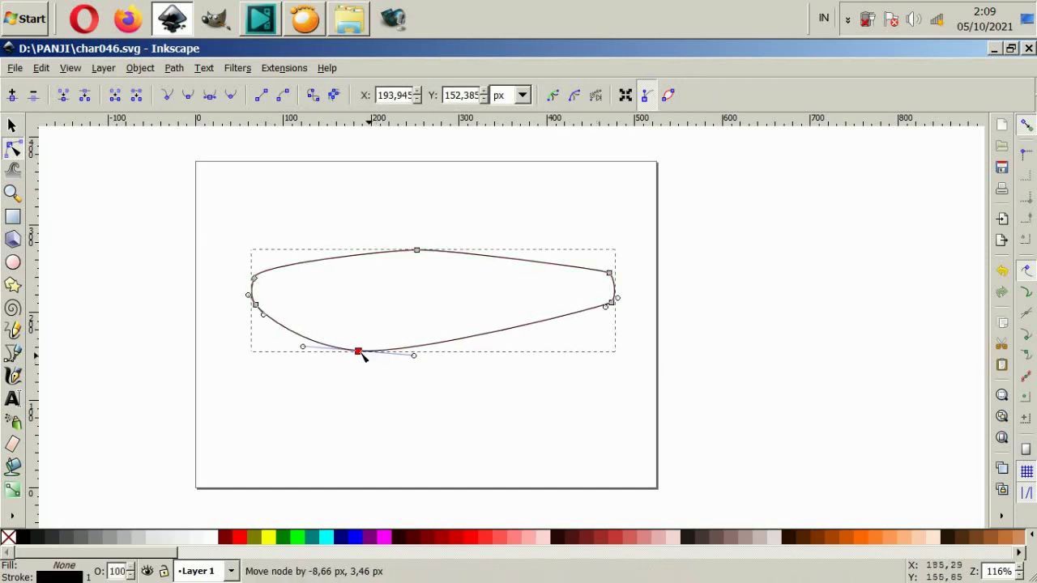
{"action": "left_click", "coordinate": [380, 394]}
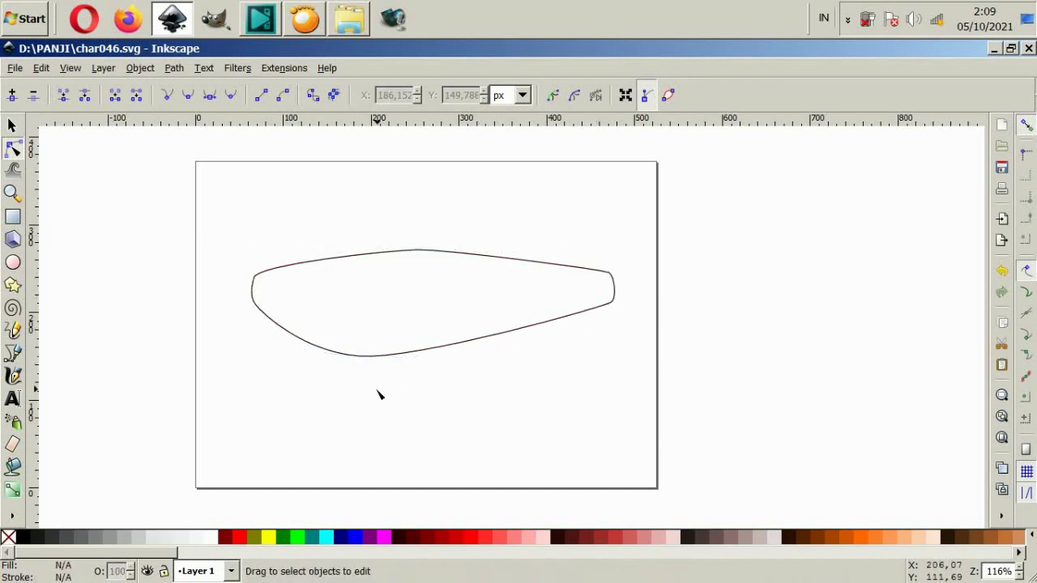
{"action": "scroll", "coordinate": [457, 347], "scroll_direction": "up", "scroll_amount": 1}
{"action": "left_click", "coordinate": [462, 352]}
{"action": "scroll", "coordinate": [463, 352], "scroll_direction": "down", "scroll_amount": 2}
Give the body outline a 3 pt stroke width in Fill and Stroke
{"action": "left_click", "coordinate": [154, 71]}
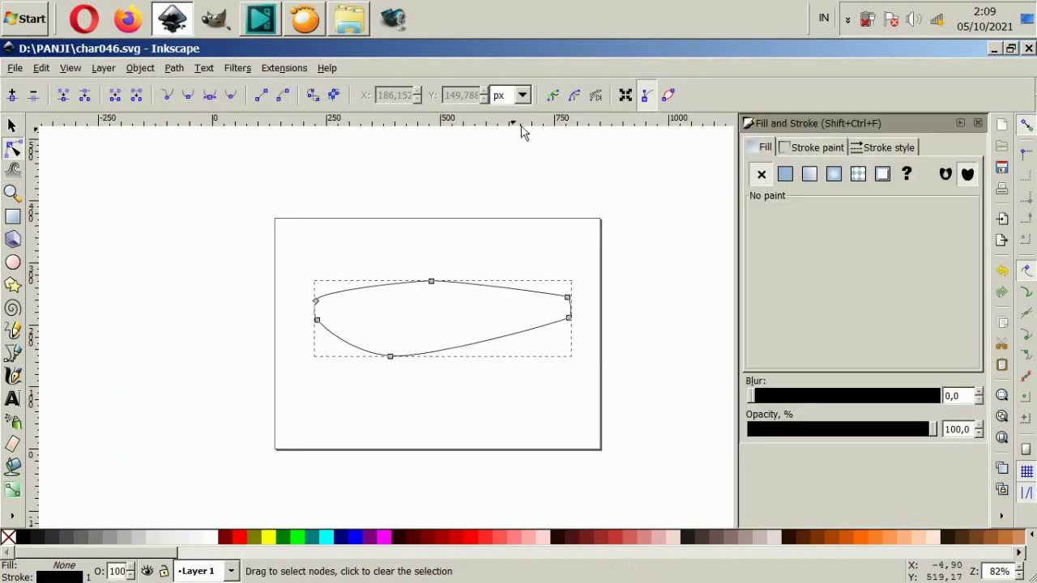
{"action": "left_click", "coordinate": [886, 148]}
{"action": "left_click", "coordinate": [899, 172]}
{"action": "left_click", "coordinate": [853, 174]}
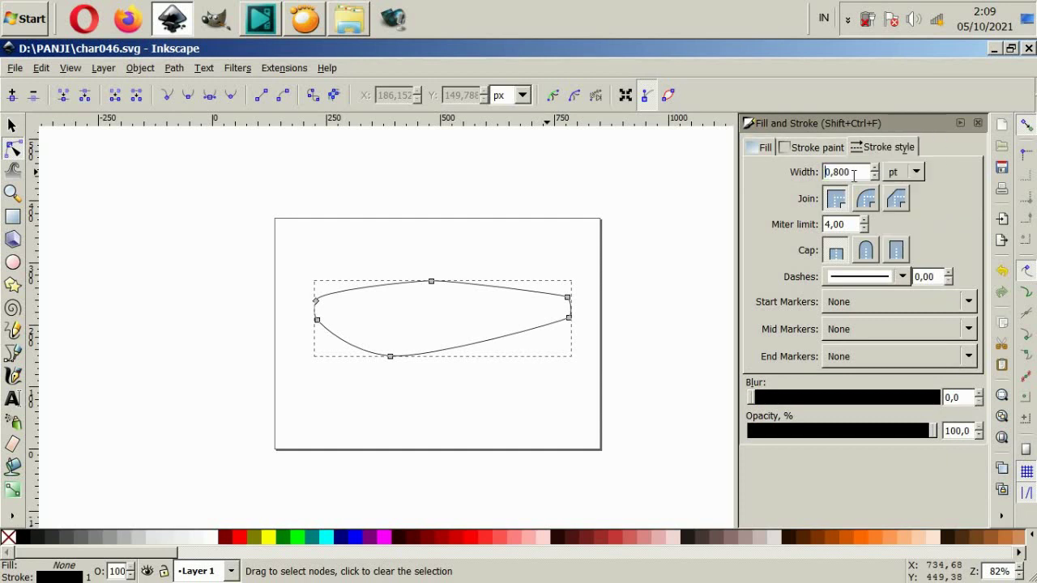
{"action": "type", "text": "3,000"}
{"action": "key", "text": "Return"}
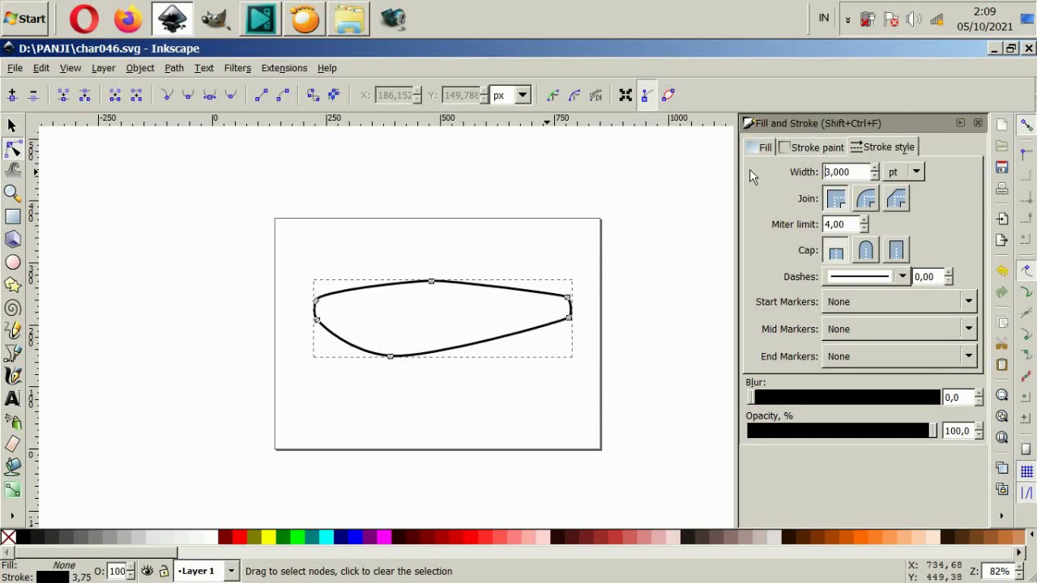
{"action": "left_click", "coordinate": [650, 267]}
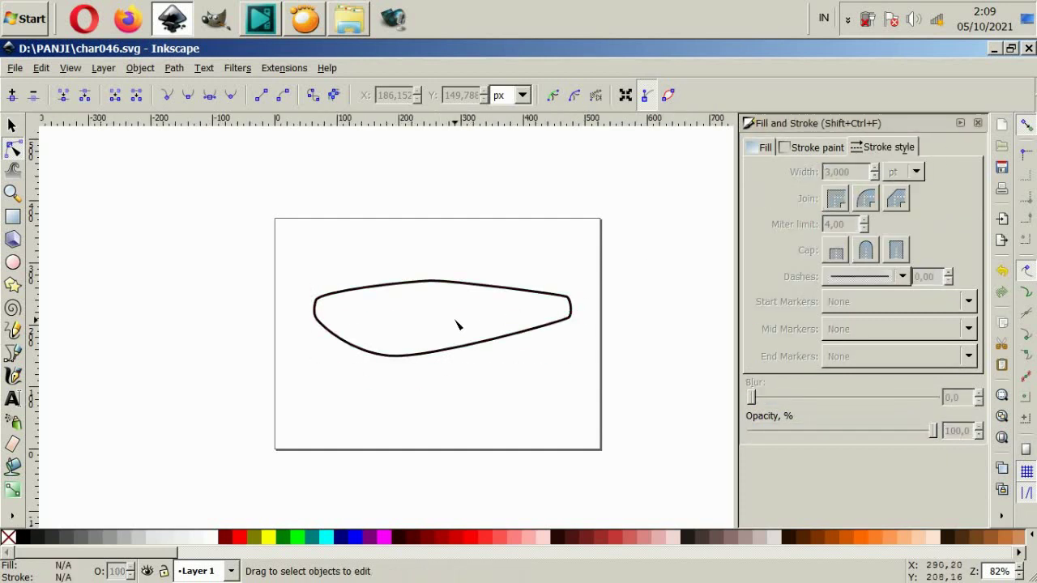
{"action": "scroll", "coordinate": [453, 335], "scroll_direction": "up", "scroll_amount": 1}
Zoom into the head, start a stray pen curve there, and cancel it
{"action": "scroll", "coordinate": [435, 350], "scroll_direction": "up", "scroll_amount": 1}
{"action": "key", "text": "b"}
{"action": "scroll", "coordinate": [368, 198], "scroll_direction": "up", "scroll_amount": 1}
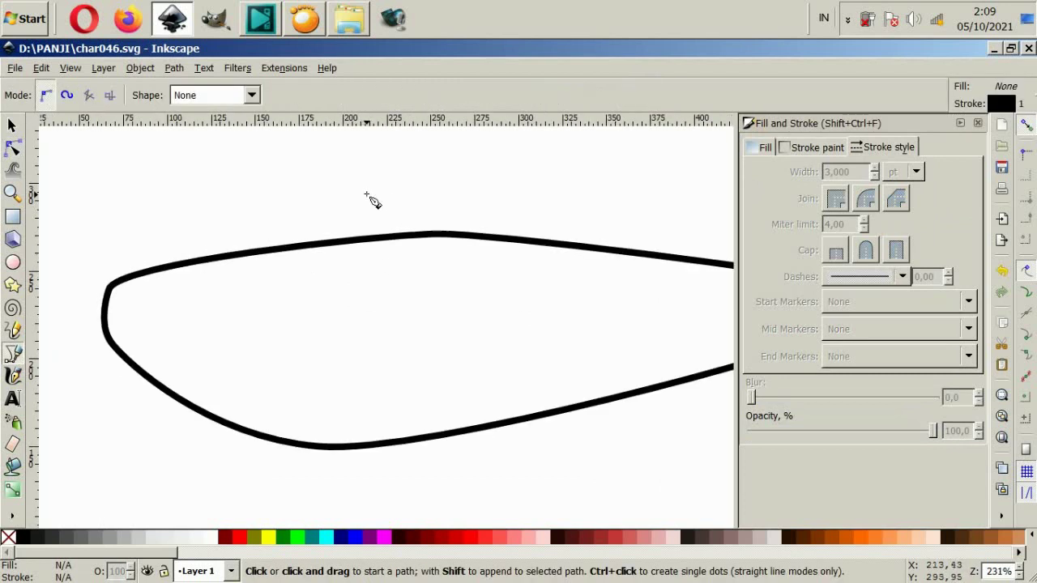
{"action": "scroll", "coordinate": [129, 316], "scroll_direction": "up", "scroll_amount": 1}
{"action": "left_click", "coordinate": [123, 304]}
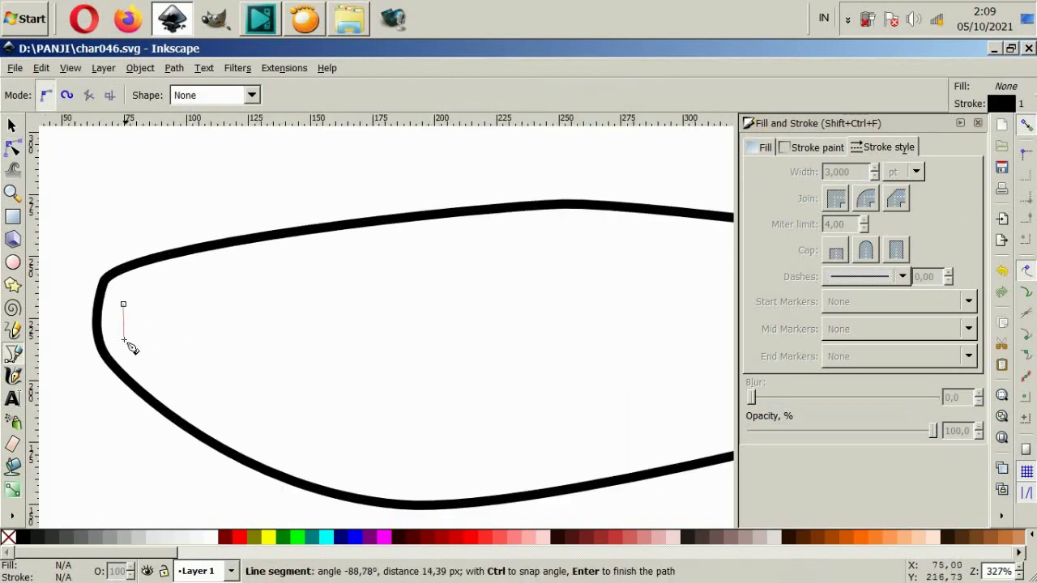
{"action": "left_click_drag", "start_coordinate": [127, 344], "coordinate": [154, 374]}
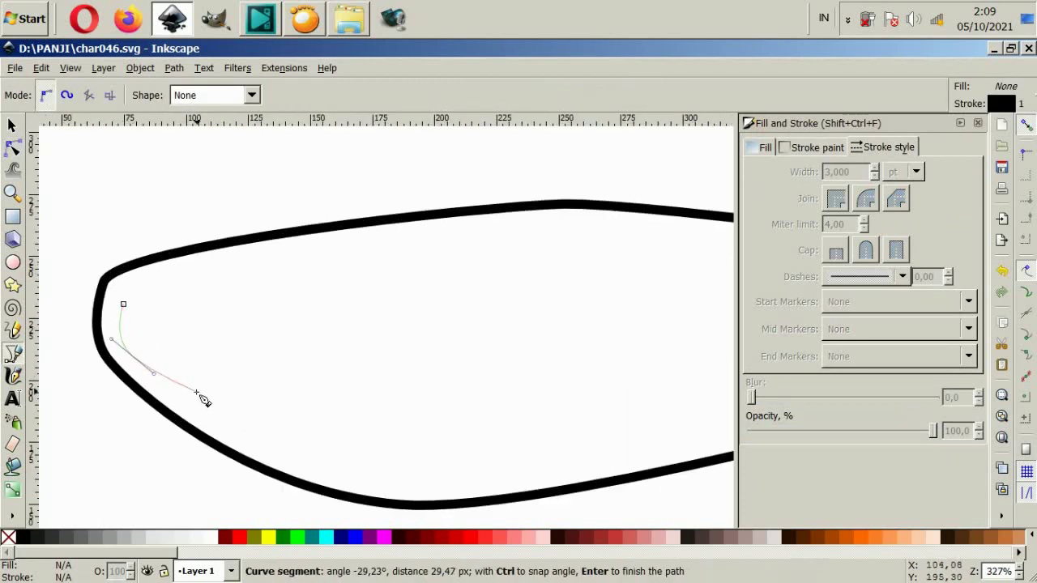
{"action": "scroll", "coordinate": [108, 324], "scroll_direction": "down", "scroll_amount": 1}
{"action": "key", "text": "Escape"}
Round the head end and smooth the upper back curve by dragging node handles
{"action": "key", "text": "n"}
{"action": "mouse_move", "coordinate": [99, 262]}
{"action": "left_mouse_down"}
{"action": "mouse_move", "coordinate": [151, 378]}
{"action": "mouse_move", "coordinate": [134, 375]}
{"action": "left_mouse_up"}
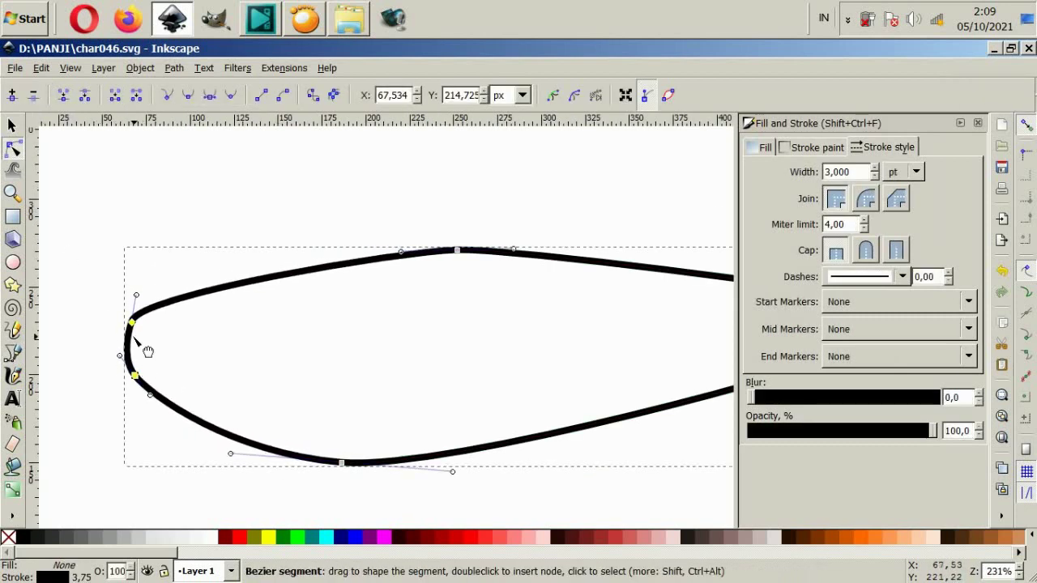
{"action": "left_click_drag", "start_coordinate": [400, 252], "coordinate": [303, 249]}
{"action": "left_click_drag", "start_coordinate": [514, 252], "coordinate": [571, 248]}
Draw a closed rounded oval shape inside the front of the head with the pen
{"action": "left_click", "coordinate": [424, 277]}
{"action": "left_click", "coordinate": [12, 352]}
{"action": "scroll", "coordinate": [146, 340], "scroll_direction": "up", "scroll_amount": 2}
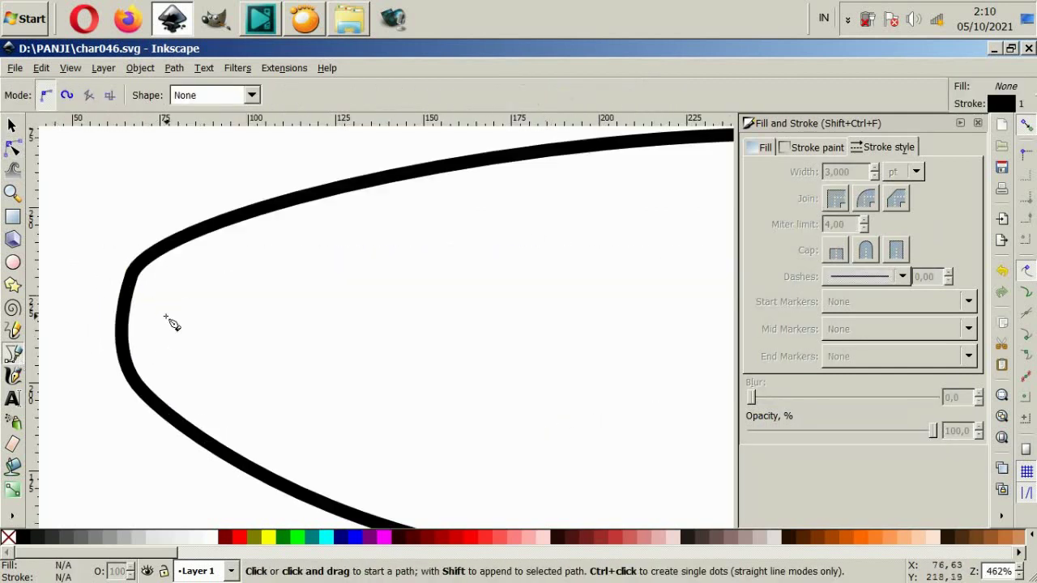
{"action": "left_click", "coordinate": [163, 302]}
{"action": "left_click_drag", "start_coordinate": [161, 360], "coordinate": [173, 382]}
{"action": "left_click_drag", "start_coordinate": [340, 388], "coordinate": [519, 378]}
{"action": "left_click", "coordinate": [507, 284]}
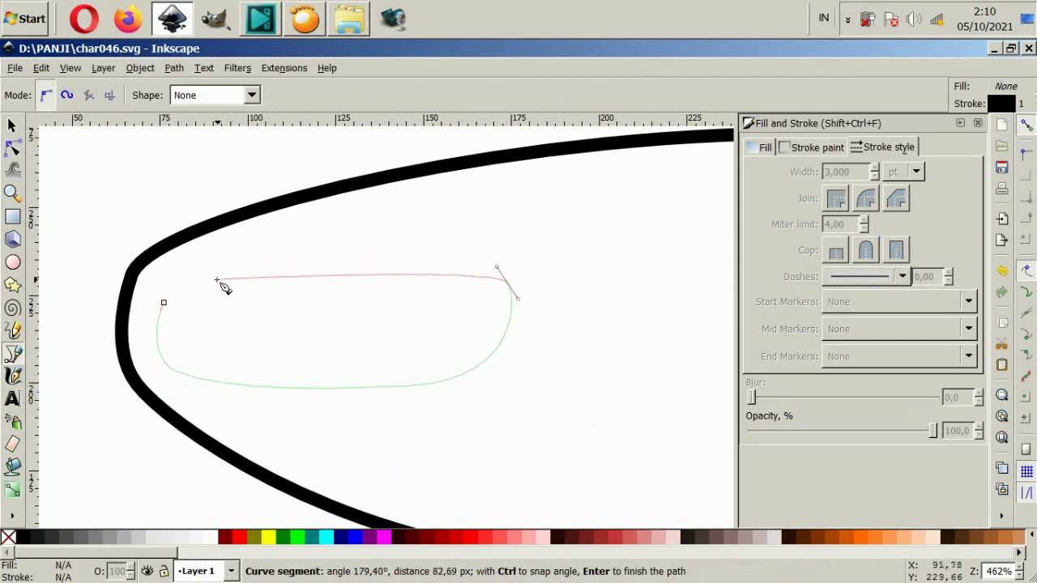
{"action": "left_click_drag", "start_coordinate": [164, 303], "coordinate": [172, 369]}
{"action": "key", "text": "n"}
Reshape the oval's right side and round its lower-left corner by dragging nodes
{"action": "left_click_drag", "start_coordinate": [507, 283], "coordinate": [485, 281]}
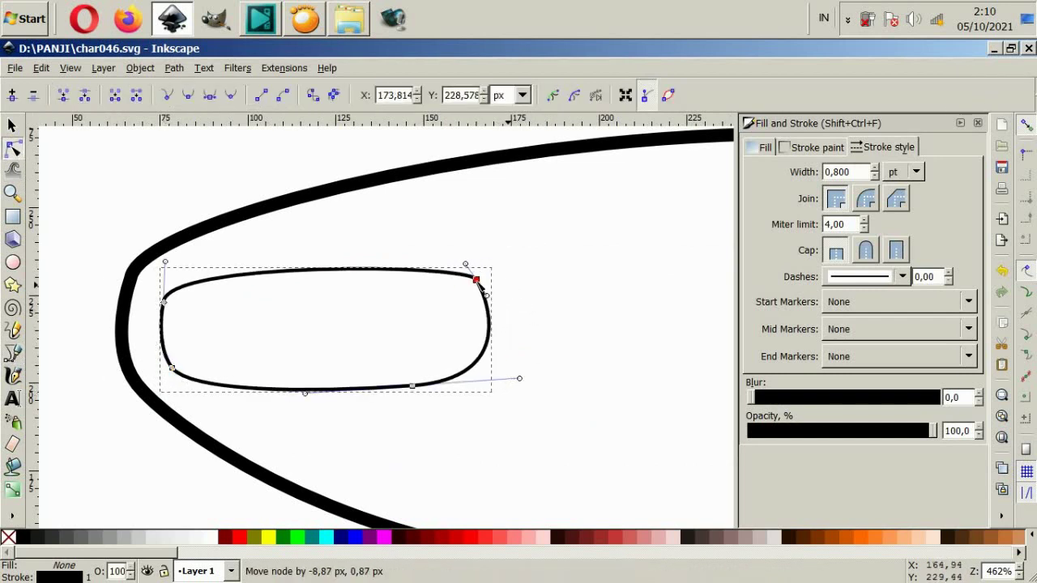
{"action": "left_click_drag", "start_coordinate": [412, 386], "coordinate": [437, 392]}
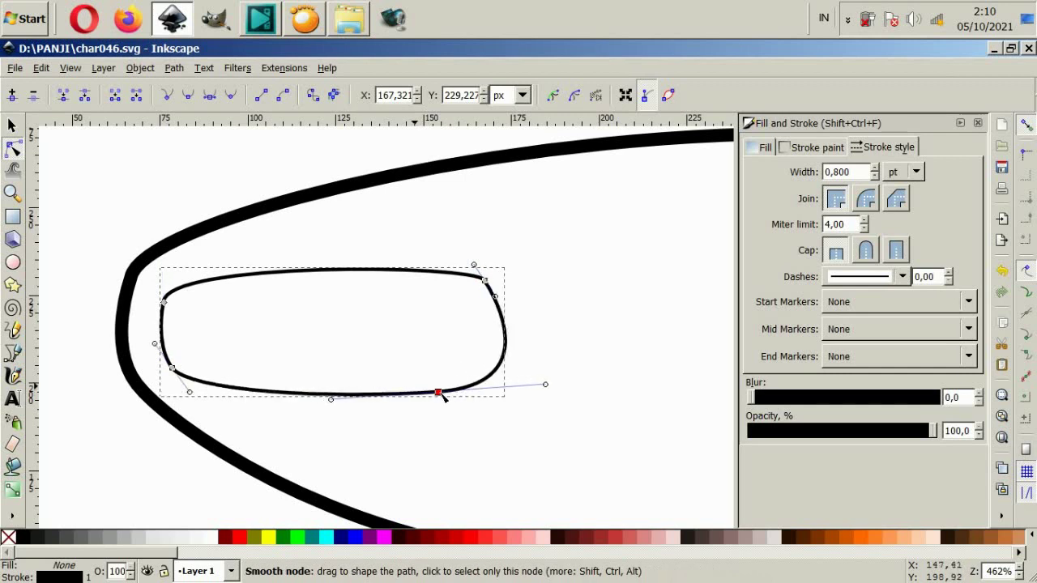
{"action": "left_click_drag", "start_coordinate": [545, 389], "coordinate": [522, 391]}
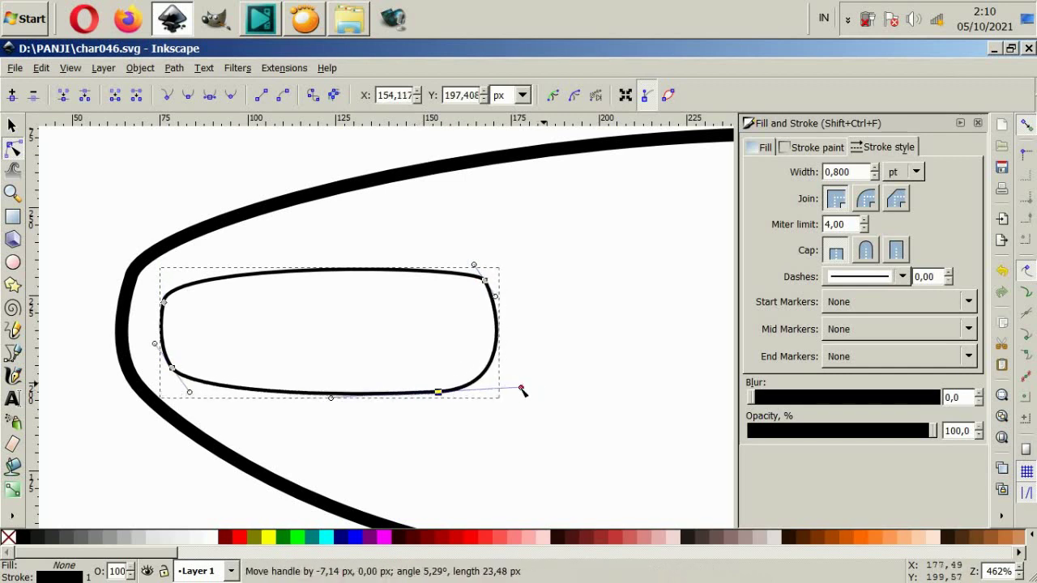
{"action": "mouse_move", "coordinate": [495, 297]}
{"action": "left_mouse_down"}
{"action": "mouse_move", "coordinate": [510, 288]}
{"action": "mouse_move", "coordinate": [435, 261]}
{"action": "left_mouse_up"}
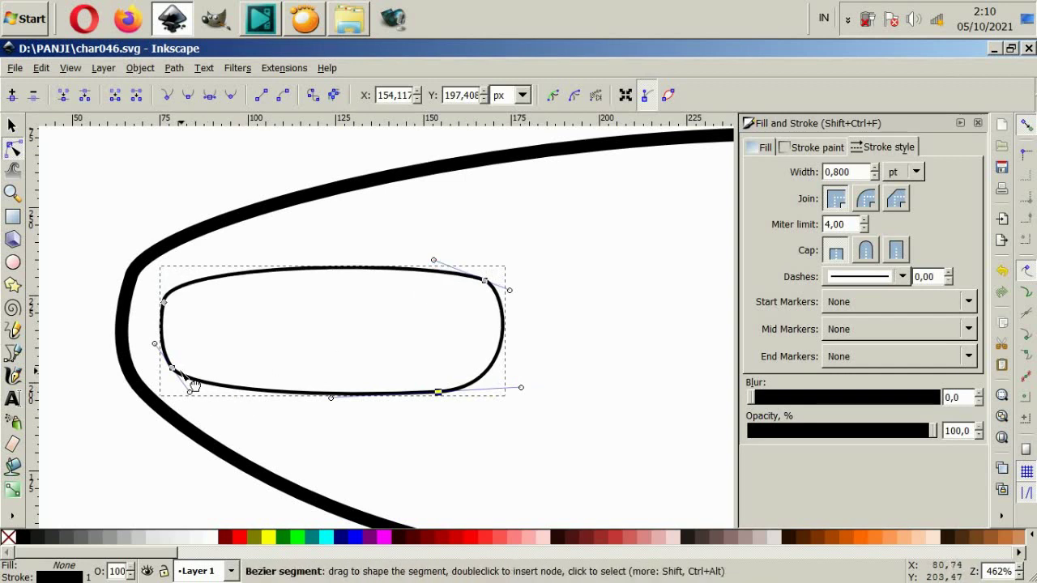
{"action": "mouse_move", "coordinate": [172, 369]}
{"action": "left_mouse_down"}
{"action": "mouse_move", "coordinate": [176, 378]}
{"action": "mouse_move", "coordinate": [149, 346]}
{"action": "left_mouse_up"}
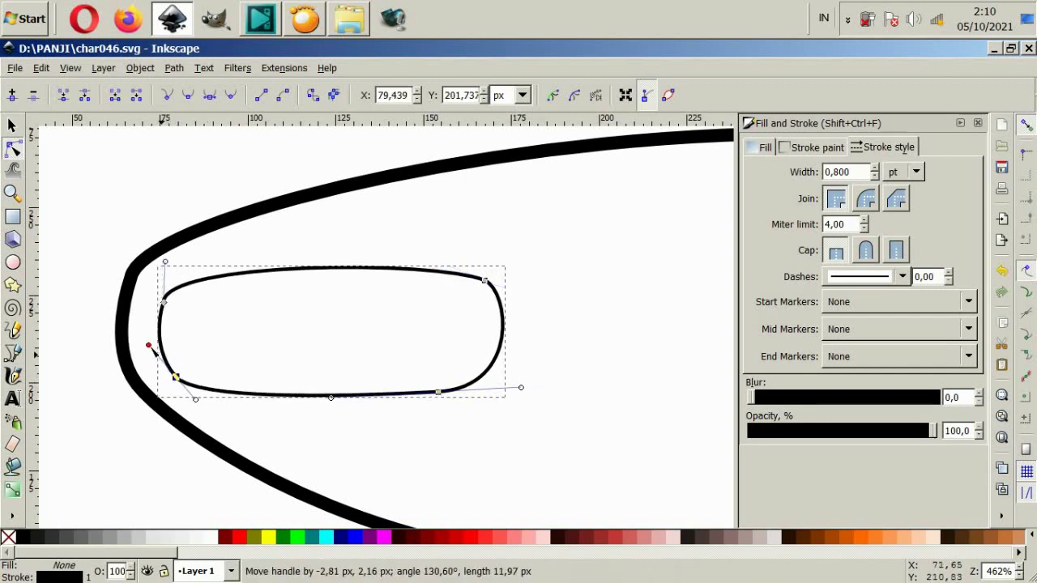
{"action": "left_click", "coordinate": [153, 456]}
Move the oval's upper-right node left and flatten its top and bottom edges
{"action": "scroll", "coordinate": [389, 465], "scroll_direction": "down", "scroll_amount": 3}
{"action": "scroll", "coordinate": [344, 414], "scroll_direction": "up", "scroll_amount": 1}
{"action": "left_click", "coordinate": [345, 394]}
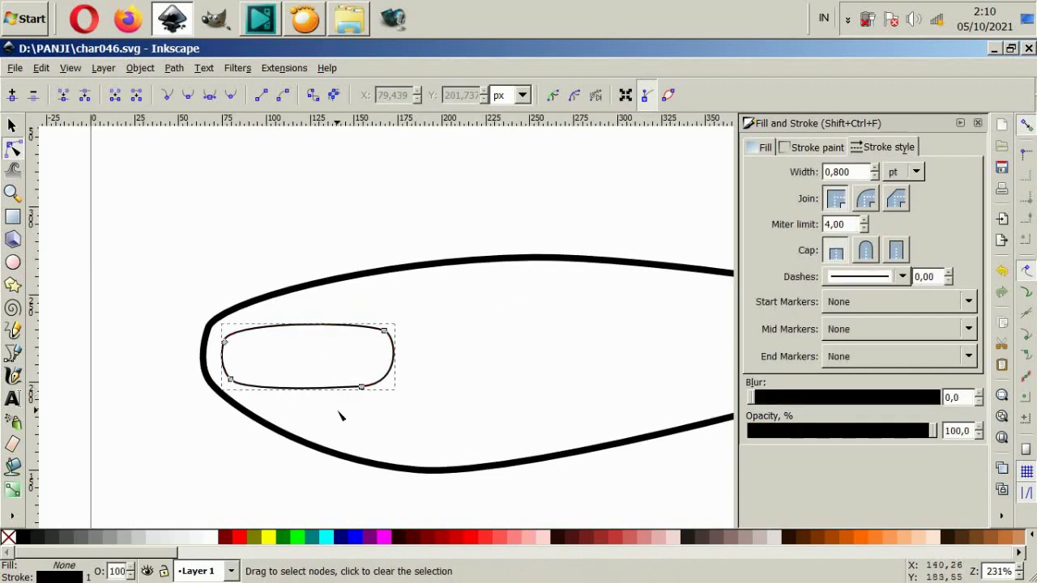
{"action": "left_click", "coordinate": [384, 330]}
{"action": "left_click_drag", "start_coordinate": [384, 330], "coordinate": [364, 334]}
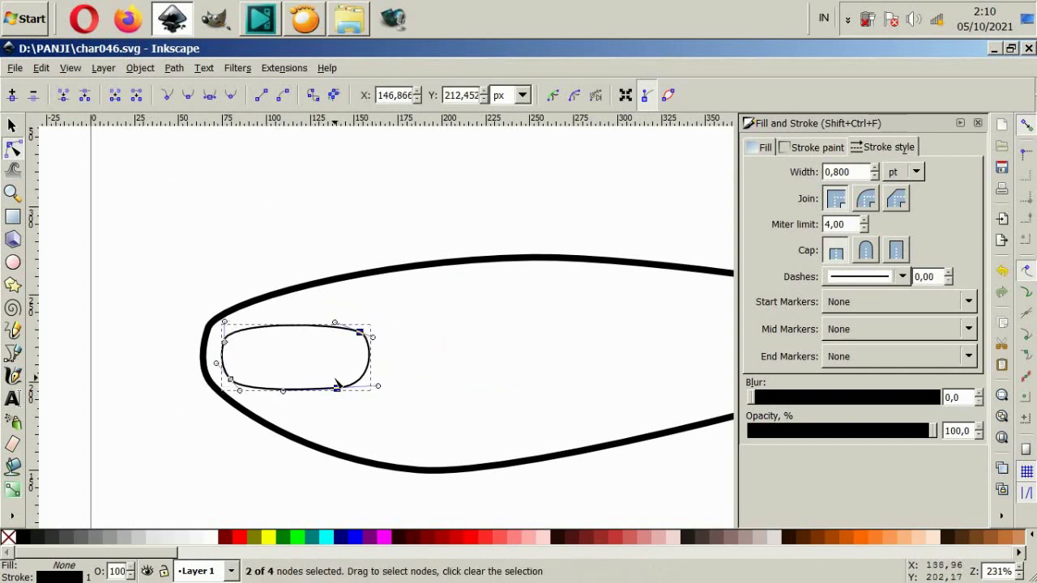
{"action": "left_click", "coordinate": [235, 444]}
{"action": "scroll", "coordinate": [280, 379], "scroll_direction": "up", "scroll_amount": 1}
{"action": "mouse_move", "coordinate": [301, 315]}
{"action": "left_mouse_down"}
{"action": "mouse_move", "coordinate": [295, 325]}
{"action": "mouse_move", "coordinate": [295, 308]}
{"action": "left_mouse_up"}
{"action": "mouse_move", "coordinate": [197, 423]}
{"action": "left_mouse_down"}
{"action": "mouse_move", "coordinate": [370, 377]}
{"action": "mouse_move", "coordinate": [364, 384]}
{"action": "left_mouse_up"}
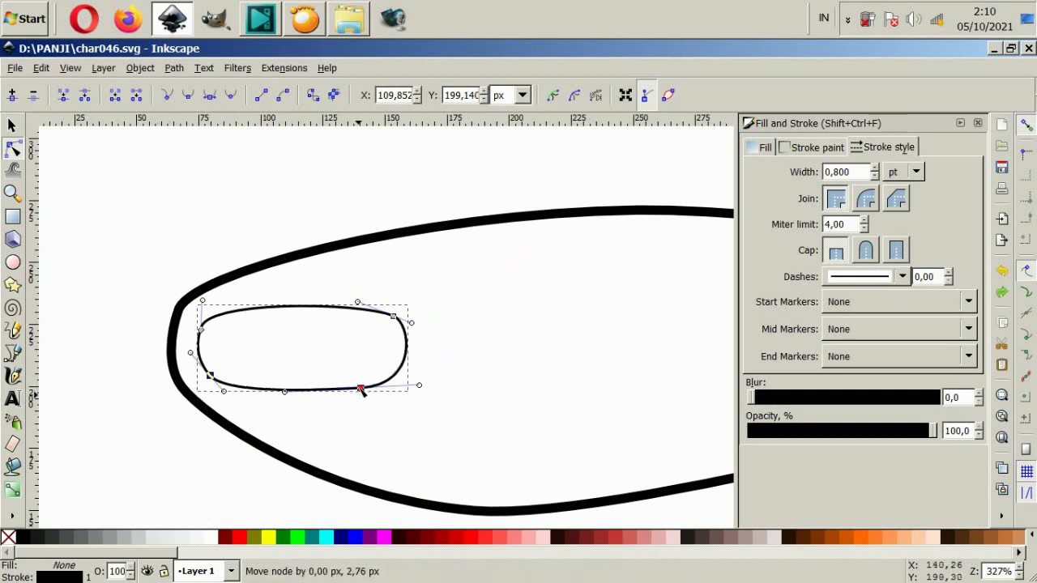
{"action": "scroll", "coordinate": [299, 364], "scroll_direction": "up", "scroll_amount": 1}
Smooth the oval's top-left curve and begin a new path at its upper left
{"action": "left_click", "coordinate": [12, 354]}
{"action": "scroll", "coordinate": [204, 328], "scroll_direction": "up", "scroll_amount": 1}
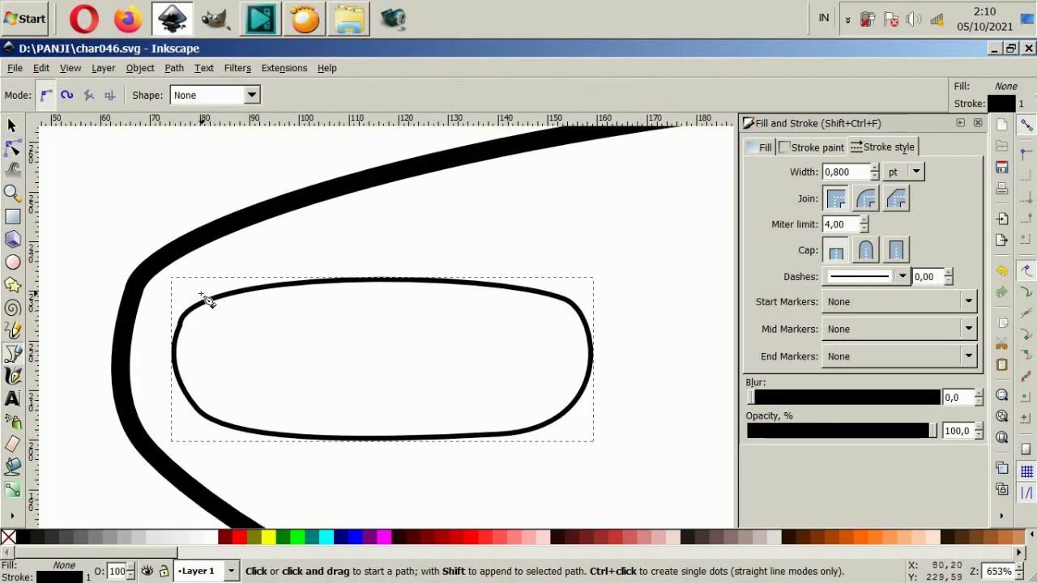
{"action": "left_click", "coordinate": [14, 152]}
{"action": "left_click", "coordinate": [180, 326]}
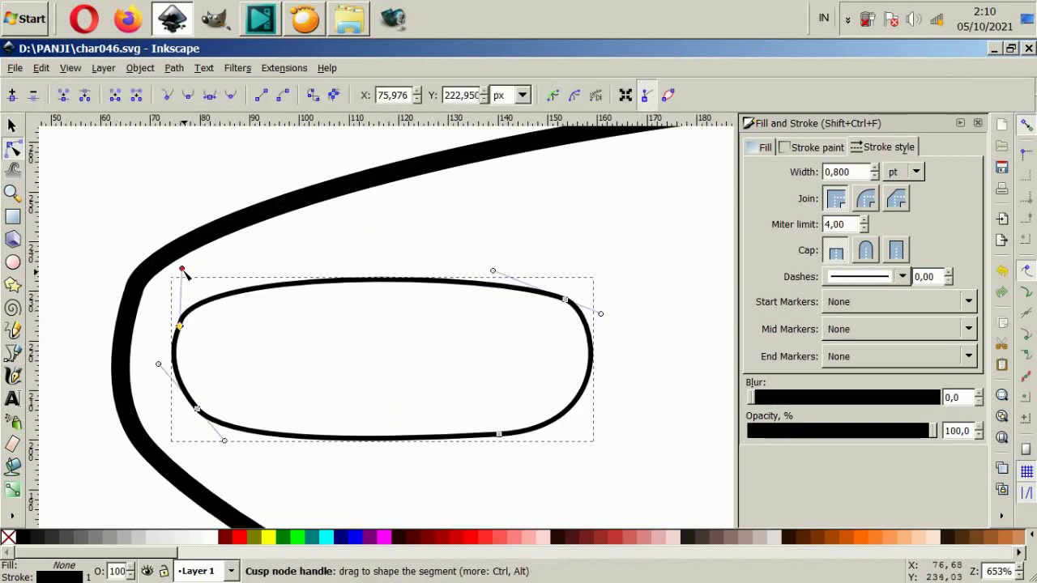
{"action": "left_click_drag", "start_coordinate": [183, 272], "coordinate": [197, 278]}
{"action": "left_click", "coordinate": [12, 353]}
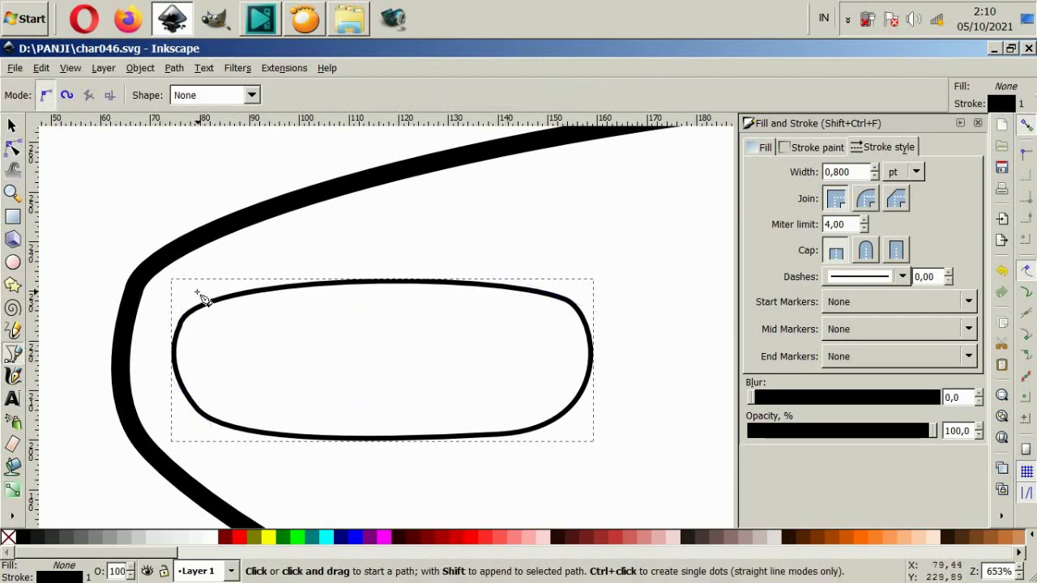
{"action": "left_click", "coordinate": [197, 293]}
Draw a small closed loop at the oval's top-left, then narrow and slant it
{"action": "key", "text": "Escape"}
{"action": "left_click", "coordinate": [204, 295]}
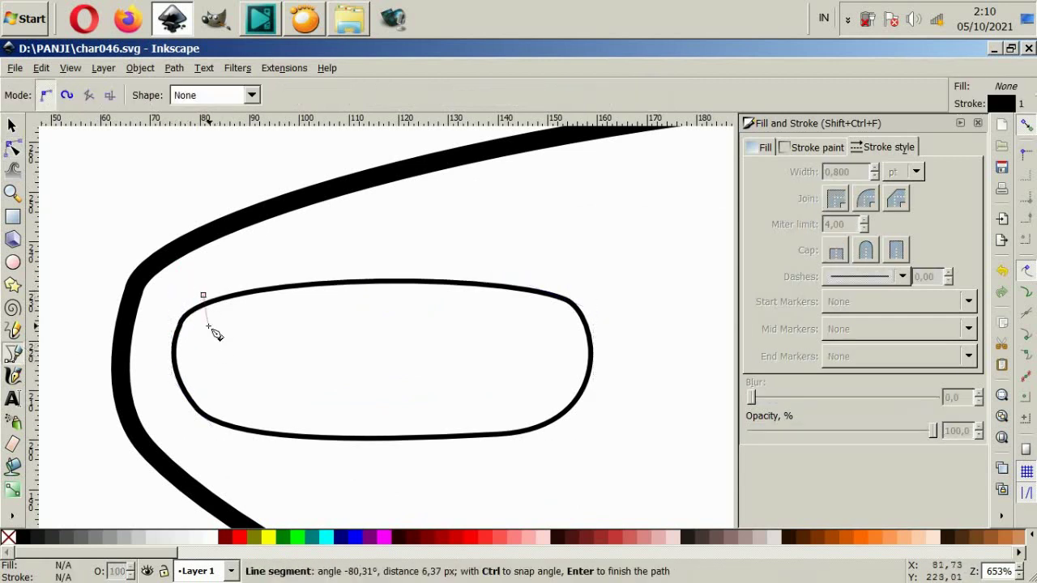
{"action": "left_click_drag", "start_coordinate": [207, 337], "coordinate": [232, 336]}
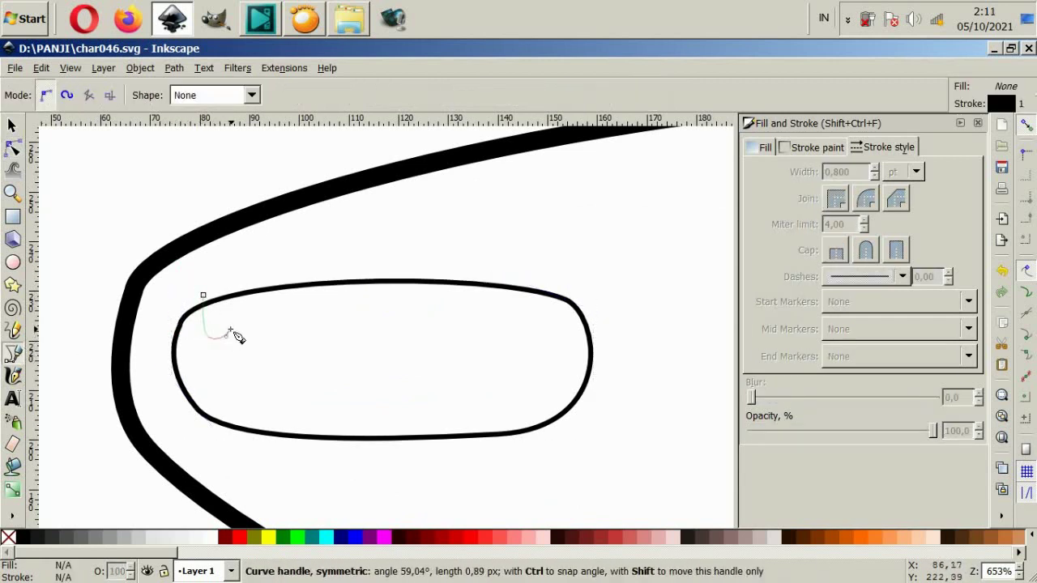
{"action": "left_click_drag", "start_coordinate": [205, 295], "coordinate": [254, 335]}
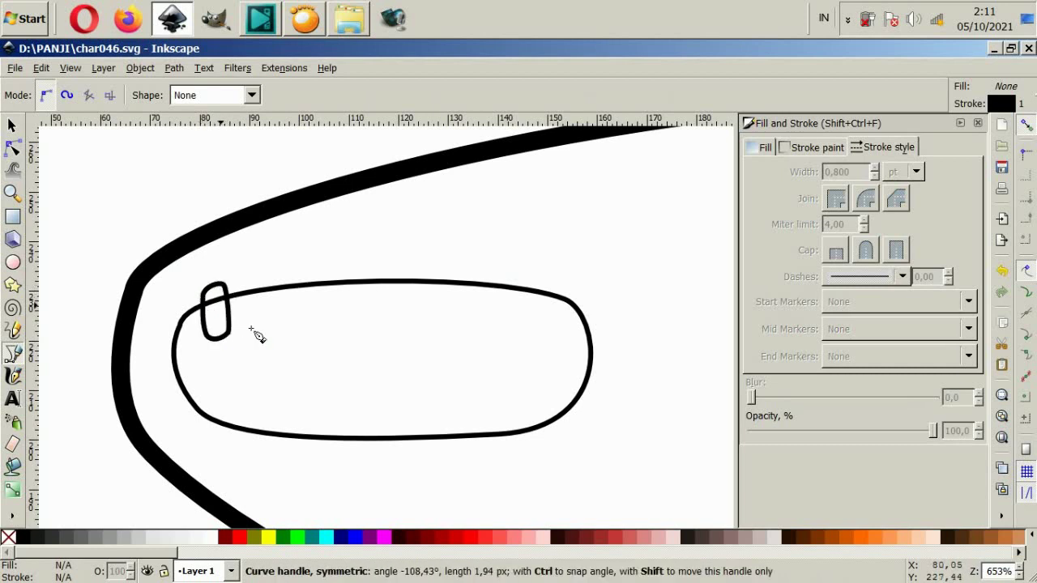
{"action": "left_click", "coordinate": [12, 126]}
{"action": "left_click_drag", "start_coordinate": [183, 308], "coordinate": [213, 332]}
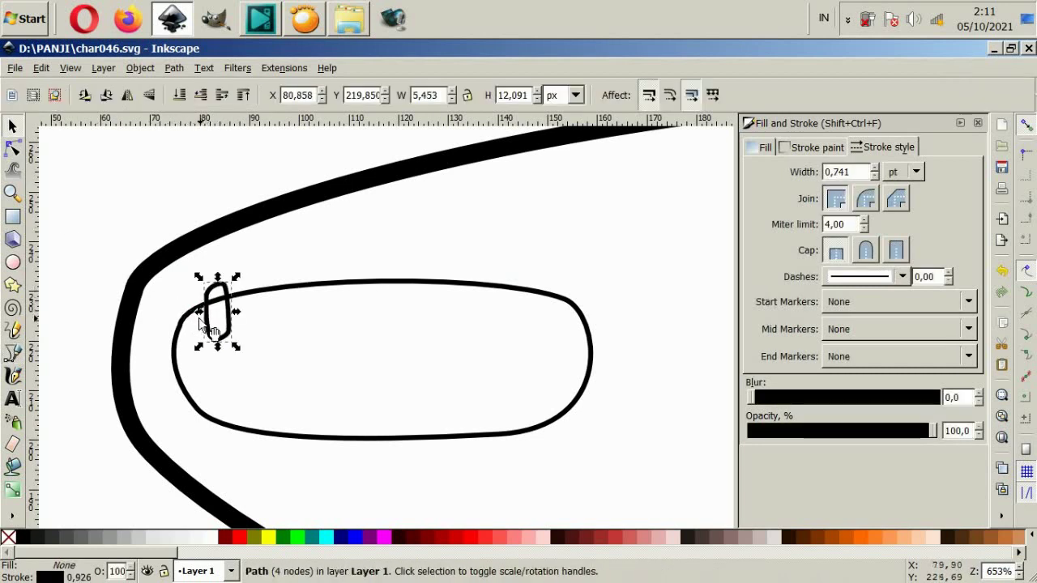
{"action": "scroll", "coordinate": [227, 333], "scroll_direction": "up", "scroll_amount": 2}
{"action": "left_click", "coordinate": [227, 334]}
{"action": "left_click_drag", "start_coordinate": [251, 290], "coordinate": [251, 298]}
{"action": "scroll", "coordinate": [261, 332], "scroll_direction": "down", "scroll_amount": 2}
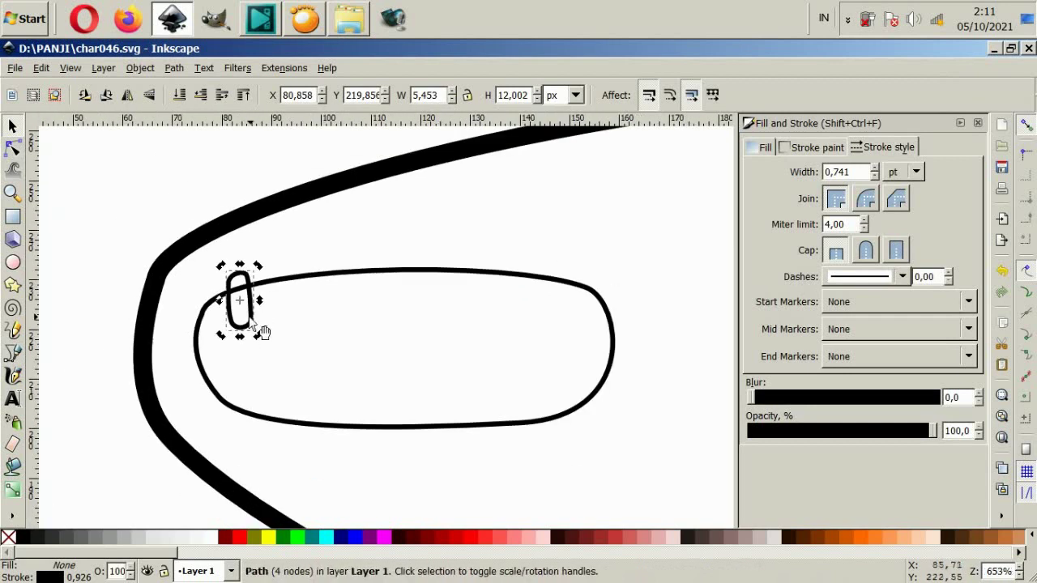
Duplicate the loop, move the copy to the oval's right end and enlarge it
{"action": "key", "text": "ctrl+d"}
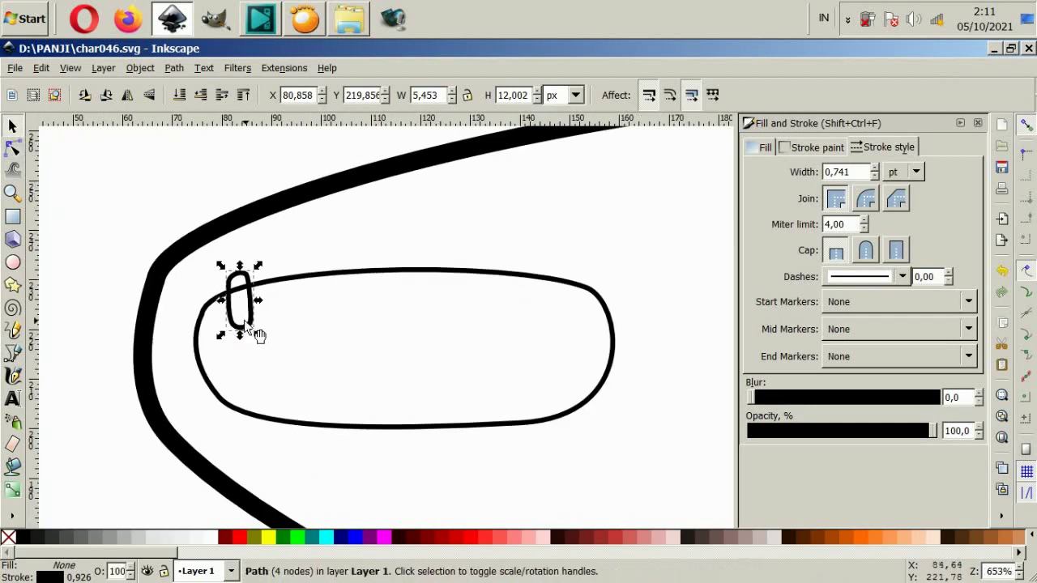
{"action": "left_click_drag", "start_coordinate": [257, 333], "coordinate": [523, 371]}
{"action": "left_click_drag", "start_coordinate": [484, 284], "coordinate": [482, 250]}
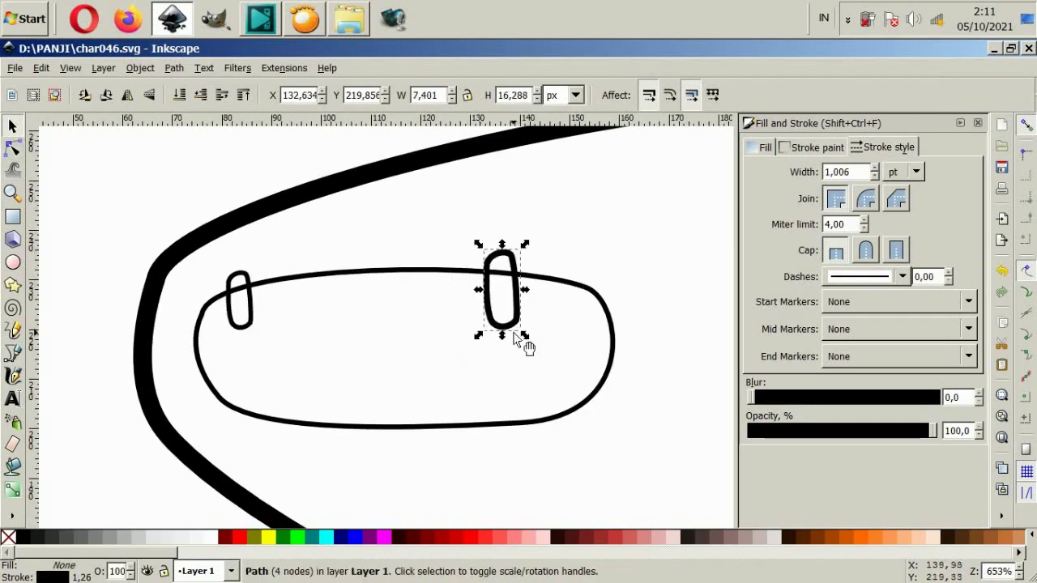
{"action": "left_click_drag", "start_coordinate": [514, 330], "coordinate": [506, 319]}
Union the two loops, then union them with the oval into one notched outline
{"action": "left_click", "coordinate": [250, 296], "text": "shift"}
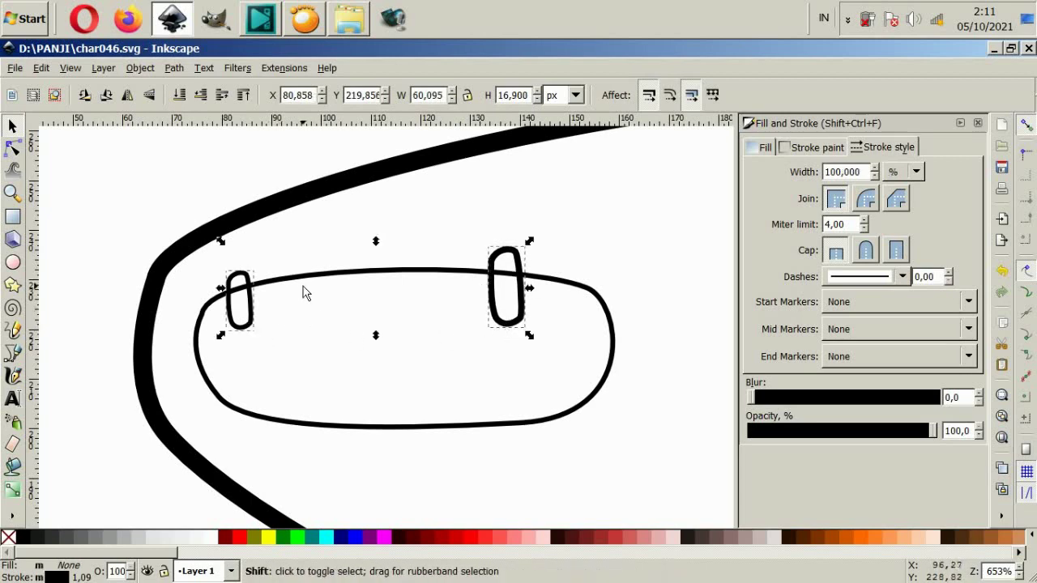
{"action": "left_click", "coordinate": [144, 70]}
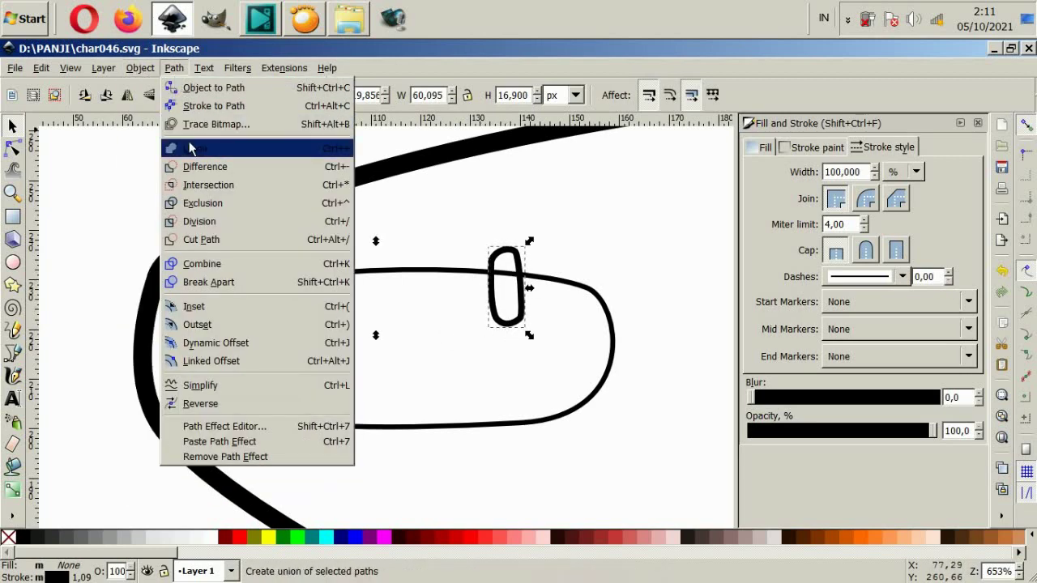
{"action": "left_click", "coordinate": [188, 148]}
{"action": "left_click", "coordinate": [545, 282], "text": "shift"}
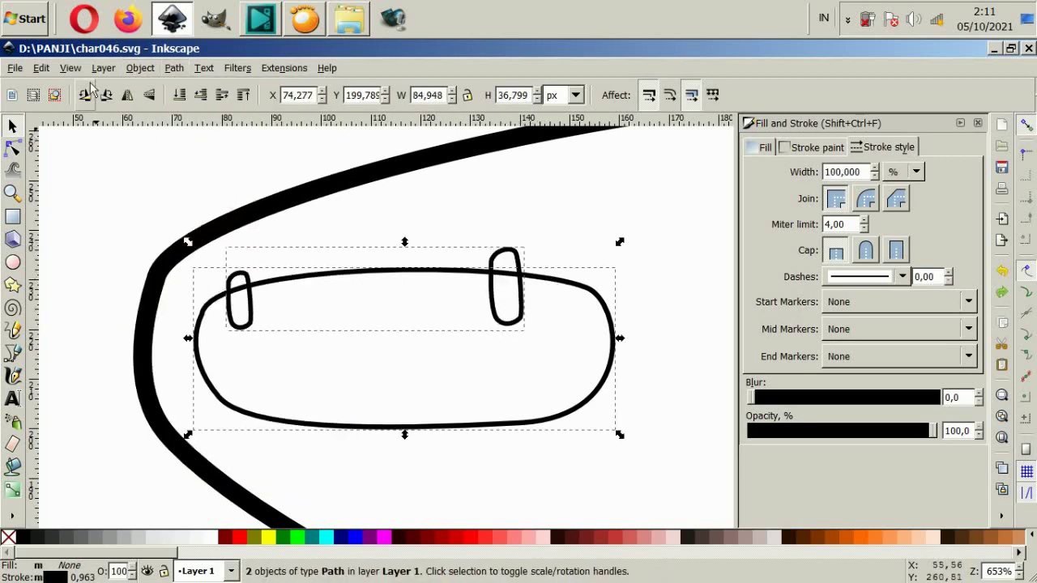
{"action": "left_click", "coordinate": [174, 68]}
{"action": "left_click", "coordinate": [196, 150]}
{"action": "left_click", "coordinate": [93, 213]}
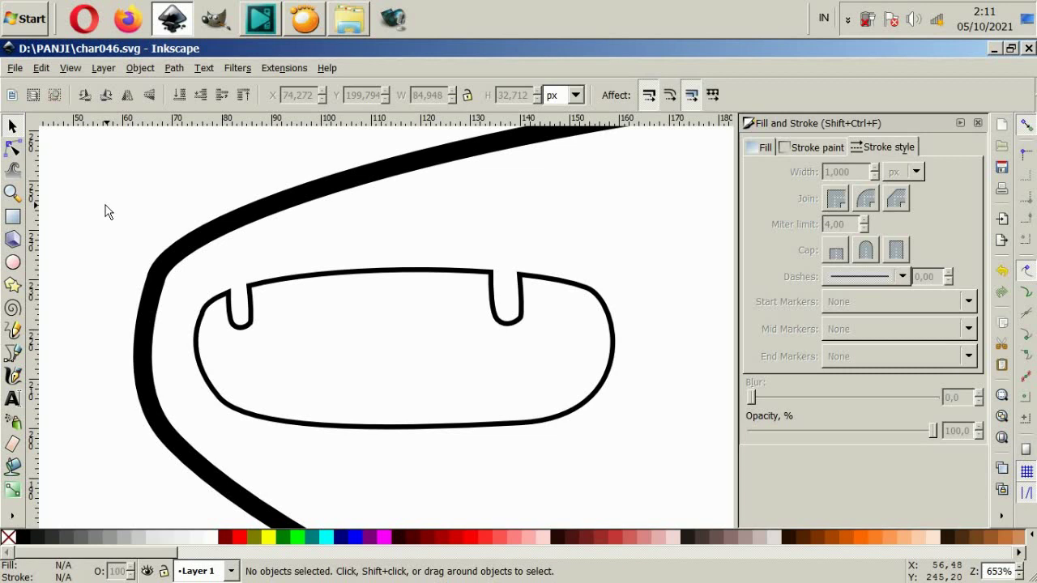
Draw a closed ellipse path across the oval's lower part with the pen
{"action": "left_click", "coordinate": [13, 353]}
{"action": "left_click", "coordinate": [261, 447]}
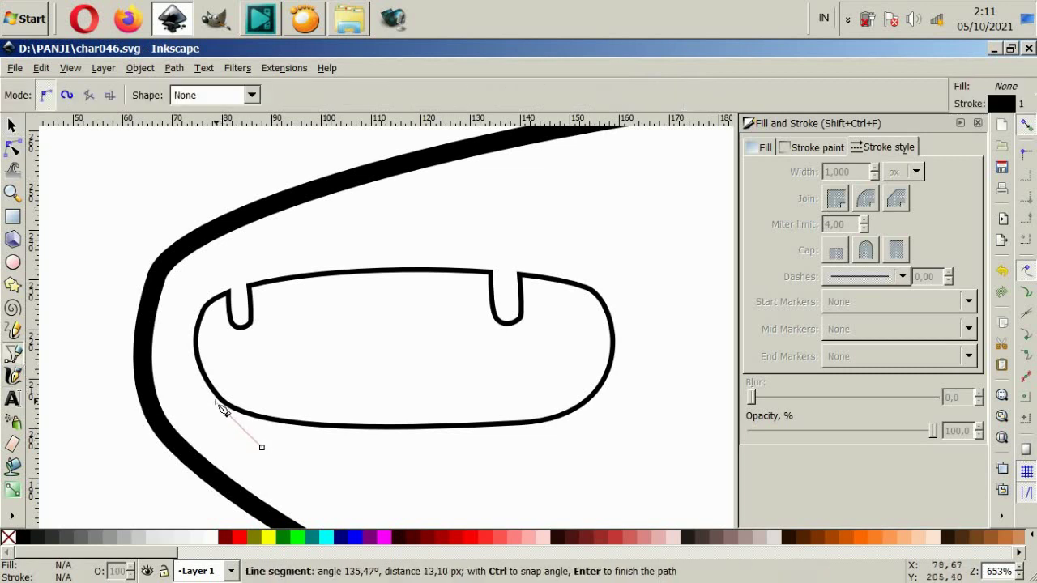
{"action": "left_click_drag", "start_coordinate": [427, 321], "coordinate": [573, 324]}
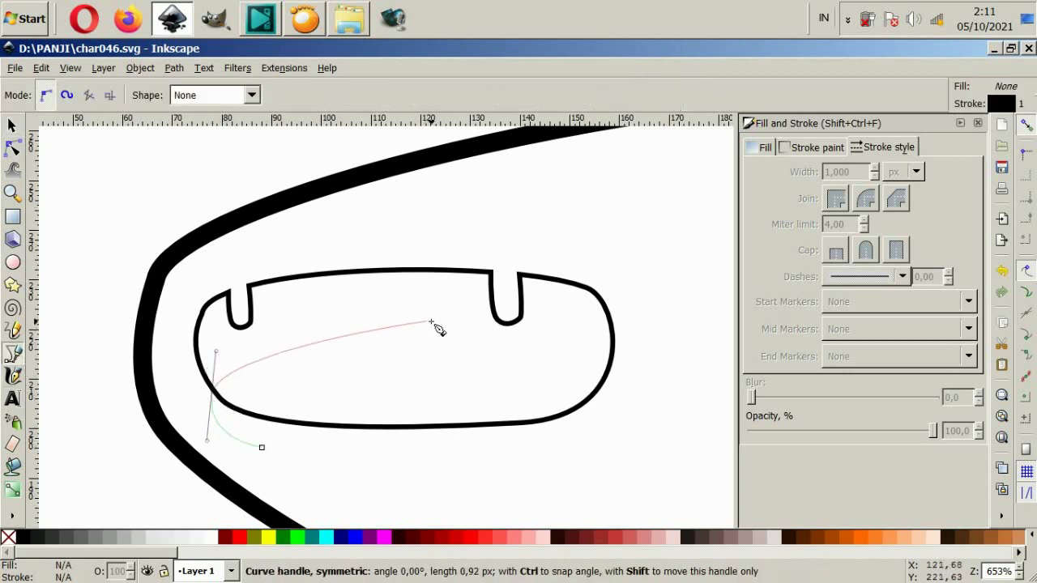
{"action": "left_click", "coordinate": [630, 378]}
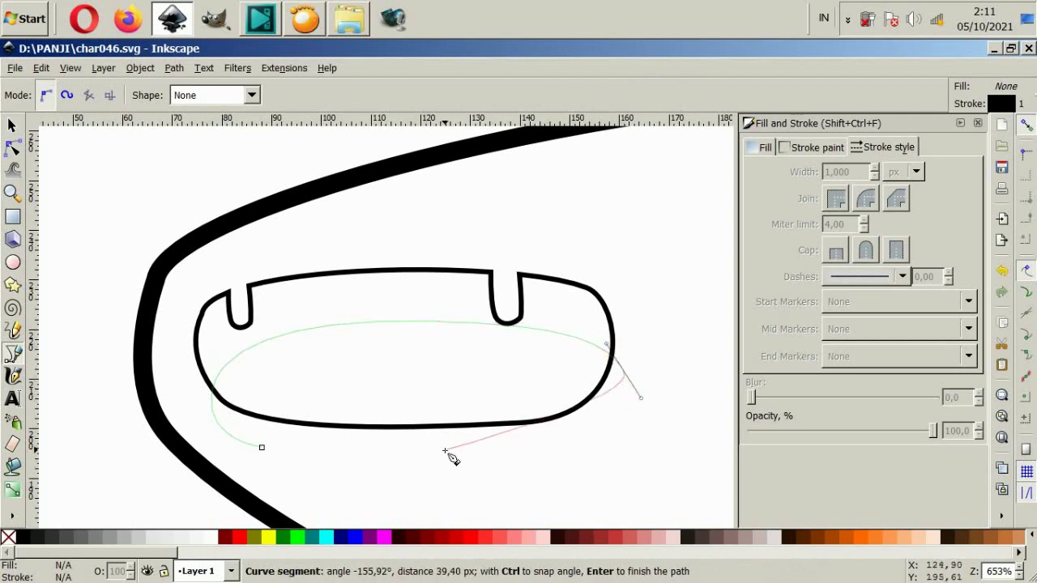
{"action": "left_click_drag", "start_coordinate": [444, 450], "coordinate": [294, 449]}
{"action": "left_click", "coordinate": [262, 447]}
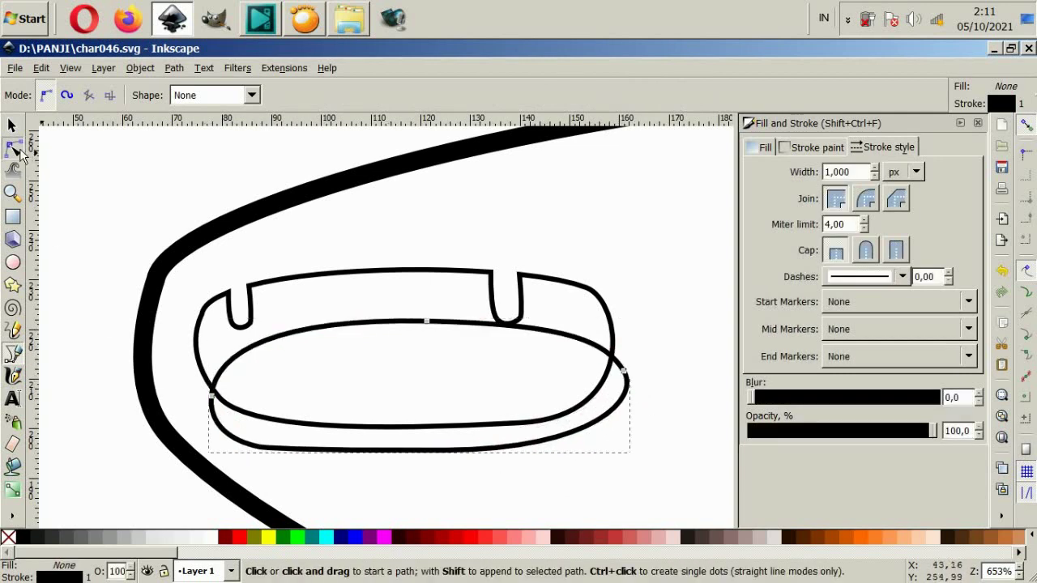
Adjust the new ellipse's right and top nodes and enlarge it rightward
{"action": "left_click", "coordinate": [13, 147]}
{"action": "mouse_move", "coordinate": [626, 371]}
{"action": "left_mouse_down"}
{"action": "mouse_move", "coordinate": [614, 396]}
{"action": "mouse_move", "coordinate": [606, 356]}
{"action": "left_mouse_up"}
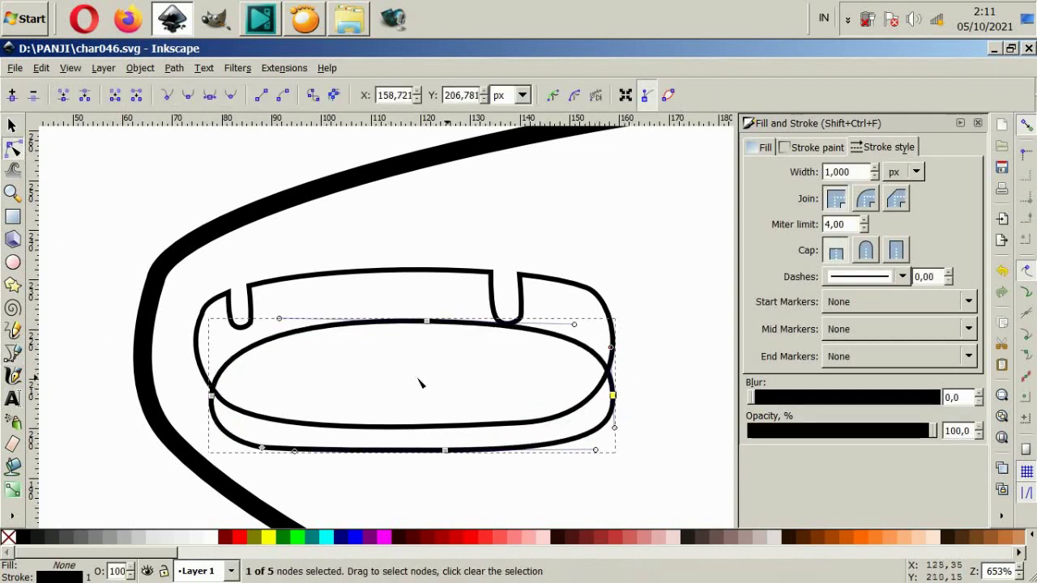
{"action": "left_click_drag", "start_coordinate": [212, 396], "coordinate": [218, 406]}
{"action": "left_click_drag", "start_coordinate": [427, 322], "coordinate": [432, 331]}
{"action": "left_click", "coordinate": [12, 126]}
{"action": "mouse_move", "coordinate": [620, 322]}
{"action": "left_mouse_down"}
{"action": "mouse_move", "coordinate": [693, 302]}
{"action": "mouse_move", "coordinate": [650, 318]}
{"action": "mouse_move", "coordinate": [659, 324]}
{"action": "left_mouse_up"}
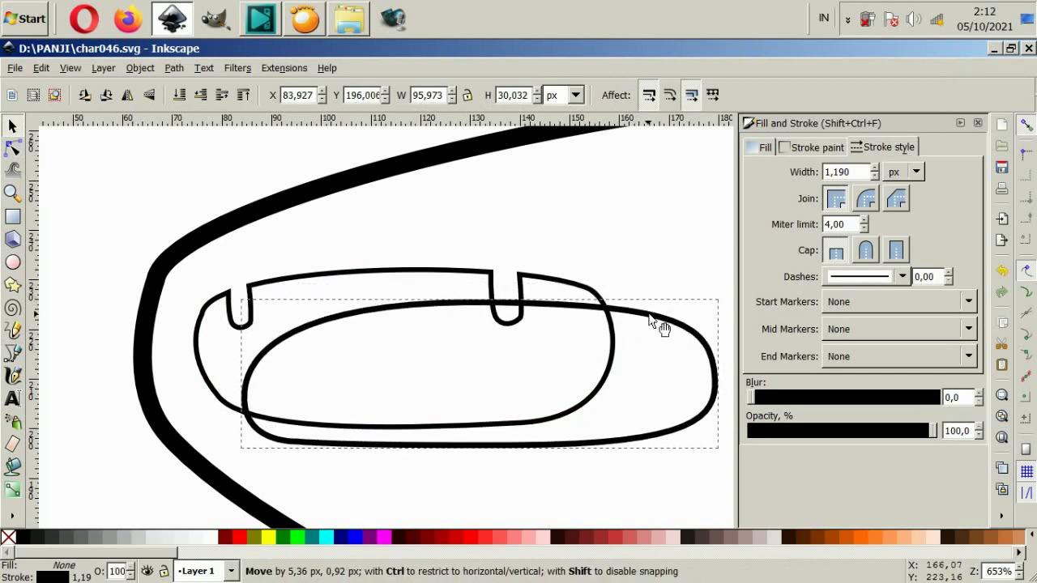
Duplicate the notched outline and intersect the copy with the new ellipse
{"action": "left_click", "coordinate": [597, 293]}
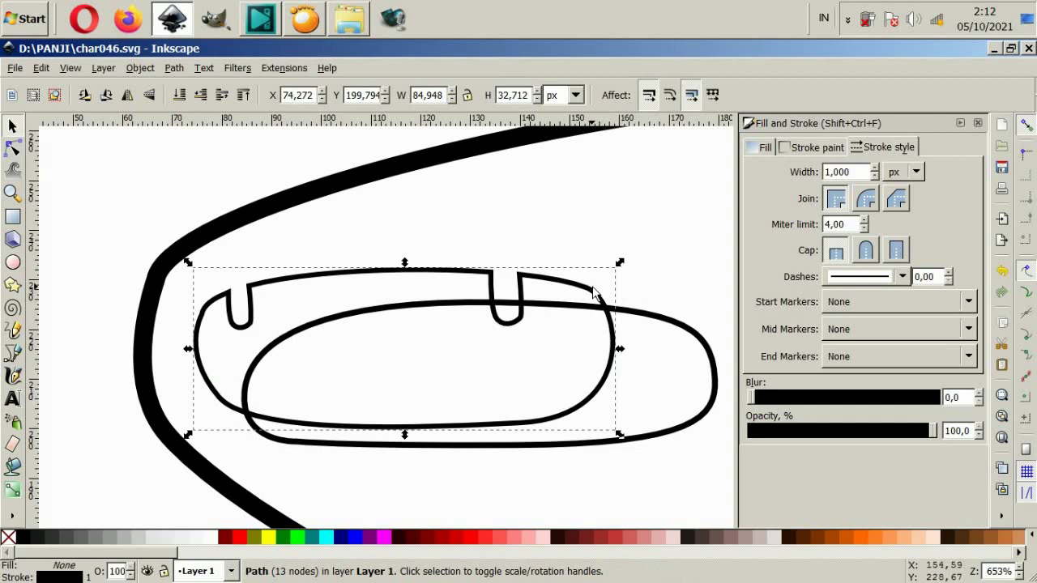
{"action": "key", "text": "ctrl+d"}
{"action": "left_click_drag", "start_coordinate": [612, 328], "coordinate": [575, 293]}
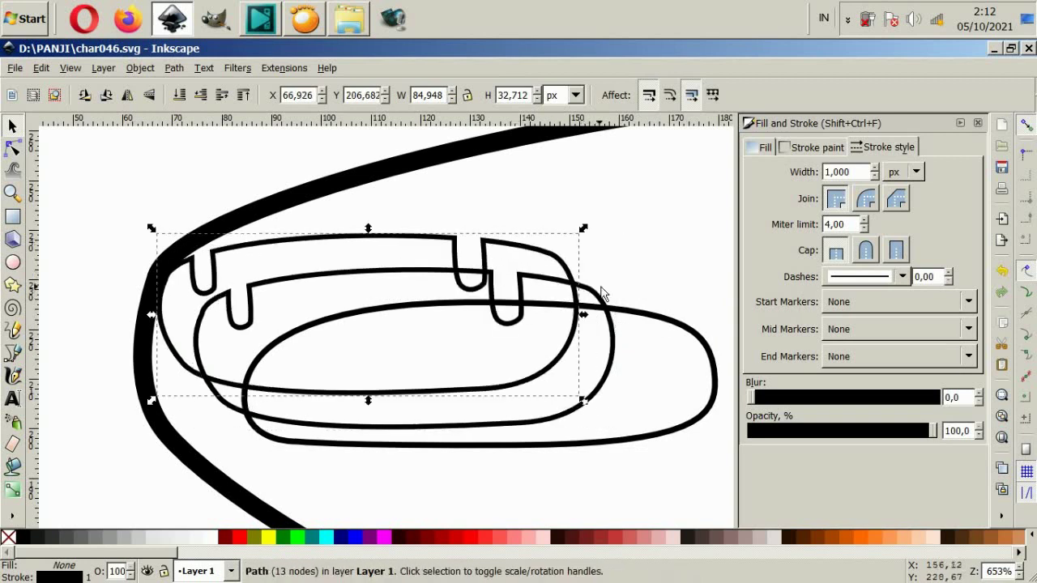
{"action": "key", "text": "ctrl+z"}
{"action": "key", "text": "ctrl+z"}
{"action": "left_click", "coordinate": [632, 315], "text": "shift"}
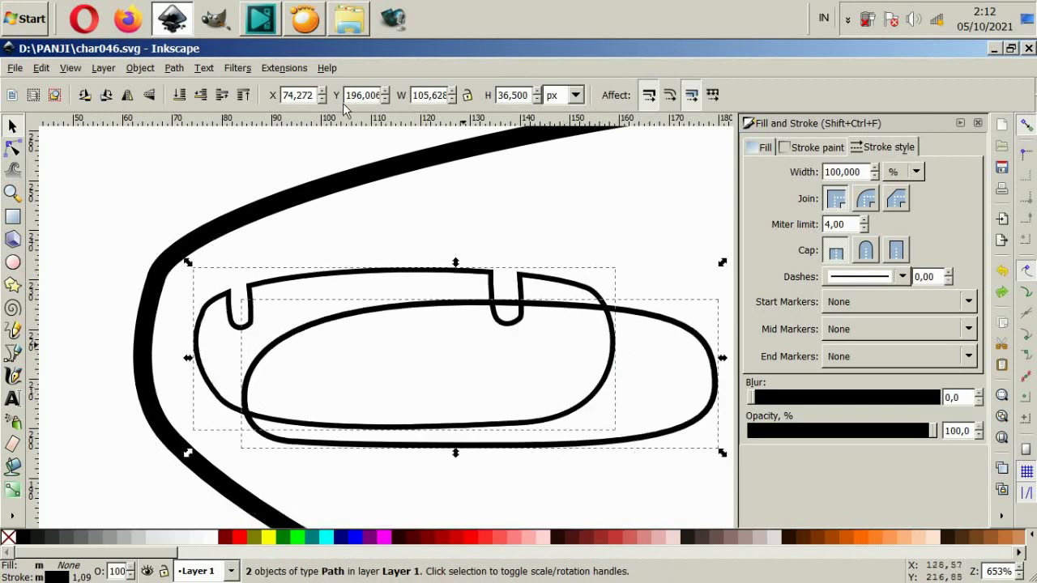
{"action": "left_click", "coordinate": [174, 69]}
{"action": "left_click", "coordinate": [172, 186]}
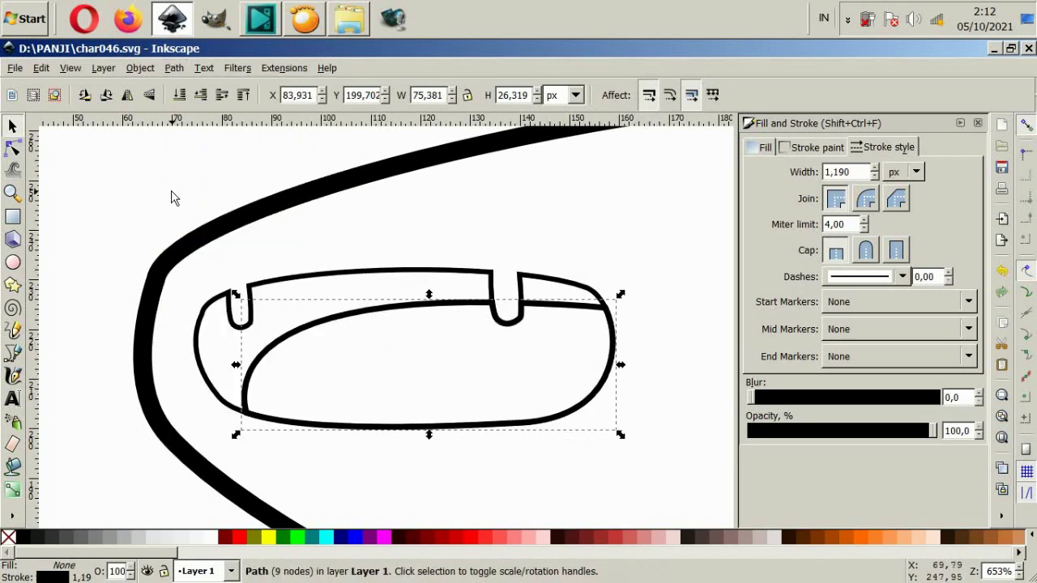
{"action": "key", "text": "ctrl+z"}
Fill the notched head shape black and the inner lower shape 70% gray
{"action": "scroll", "coordinate": [343, 324], "scroll_direction": "down", "scroll_amount": 5, "text": "ctrl"}
{"action": "scroll", "coordinate": [382, 359], "scroll_direction": "up", "scroll_amount": 2, "text": "ctrl"}
{"action": "left_click", "coordinate": [320, 334]}
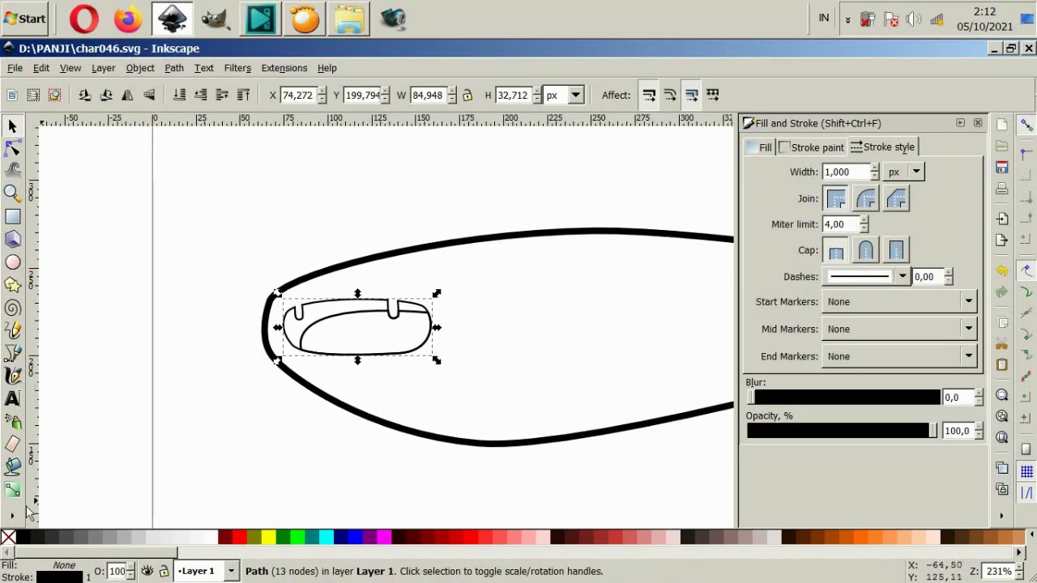
{"action": "left_click", "coordinate": [23, 537]}
{"action": "left_click", "coordinate": [247, 471]}
{"action": "left_click", "coordinate": [320, 344]}
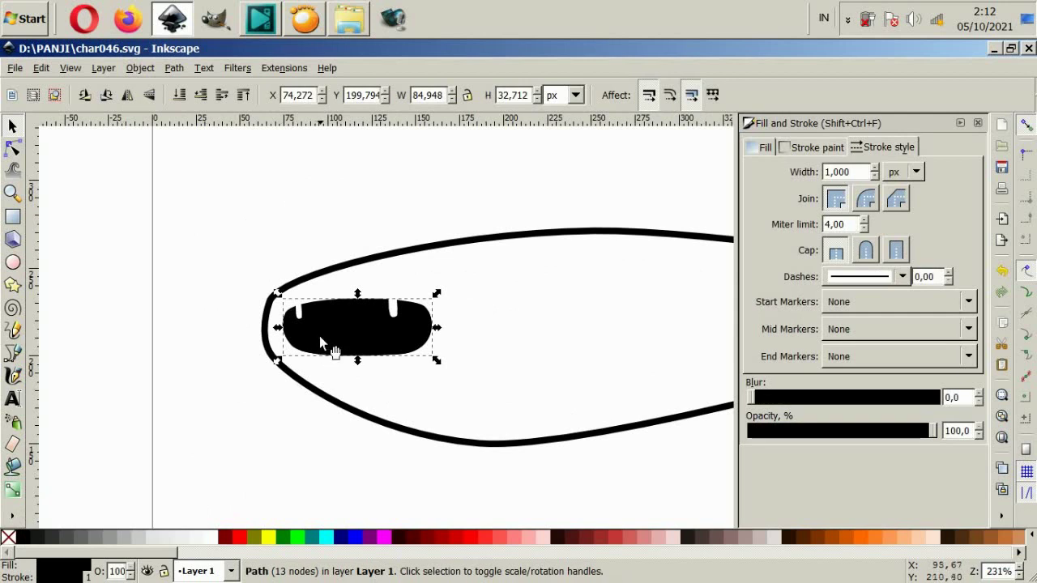
{"action": "left_click", "coordinate": [341, 358]}
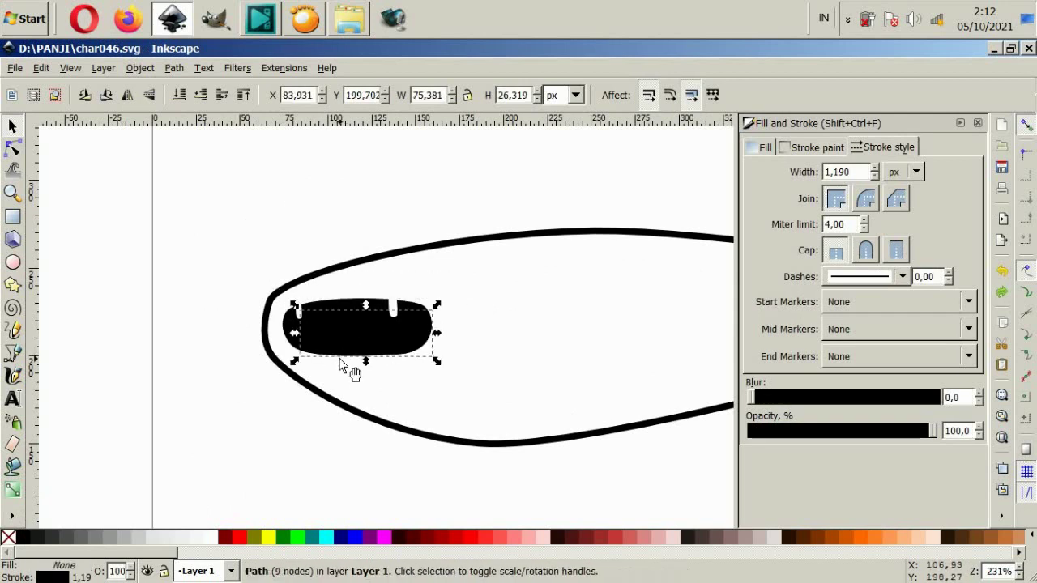
{"action": "left_click", "coordinate": [65, 541]}
{"action": "key", "text": "Escape"}
Reshape the body's lower curve, raise its top, and add and move a new belly node
{"action": "scroll", "coordinate": [413, 346], "scroll_direction": "down", "scroll_amount": 3, "text": "ctrl"}
{"action": "scroll", "coordinate": [414, 414], "scroll_direction": "up", "scroll_amount": 2, "text": "ctrl"}
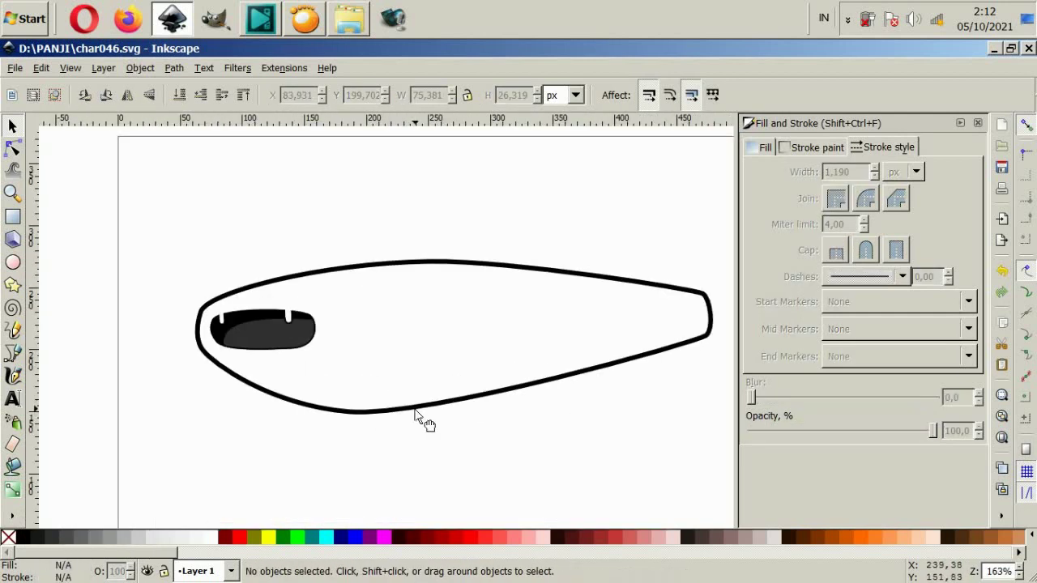
{"action": "left_click", "coordinate": [414, 411]}
{"action": "key", "text": "n"}
{"action": "left_click", "coordinate": [349, 412]}
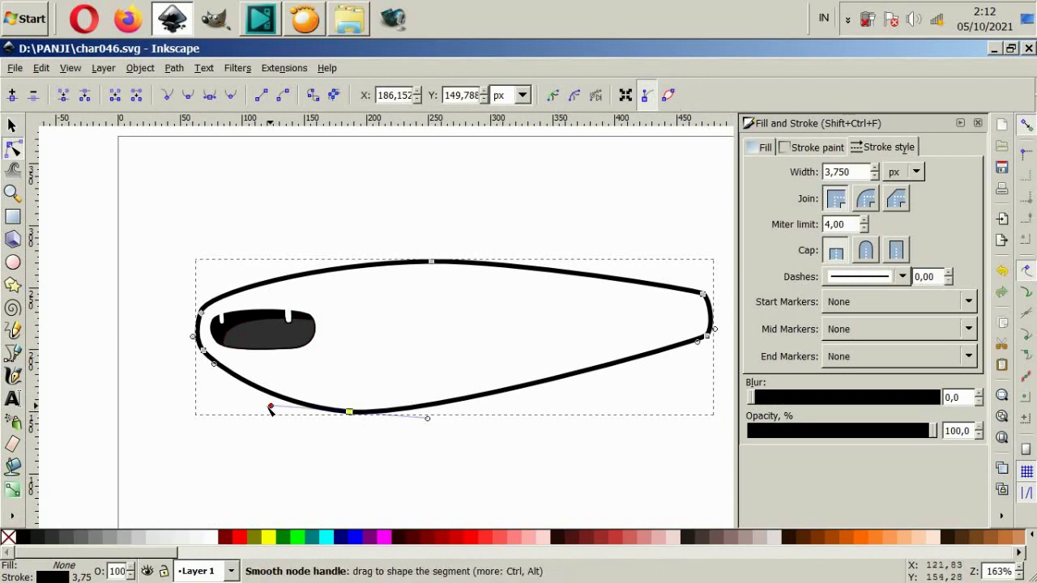
{"action": "left_click_drag", "start_coordinate": [271, 409], "coordinate": [248, 407]}
{"action": "left_click_drag", "start_coordinate": [431, 262], "coordinate": [442, 241]}
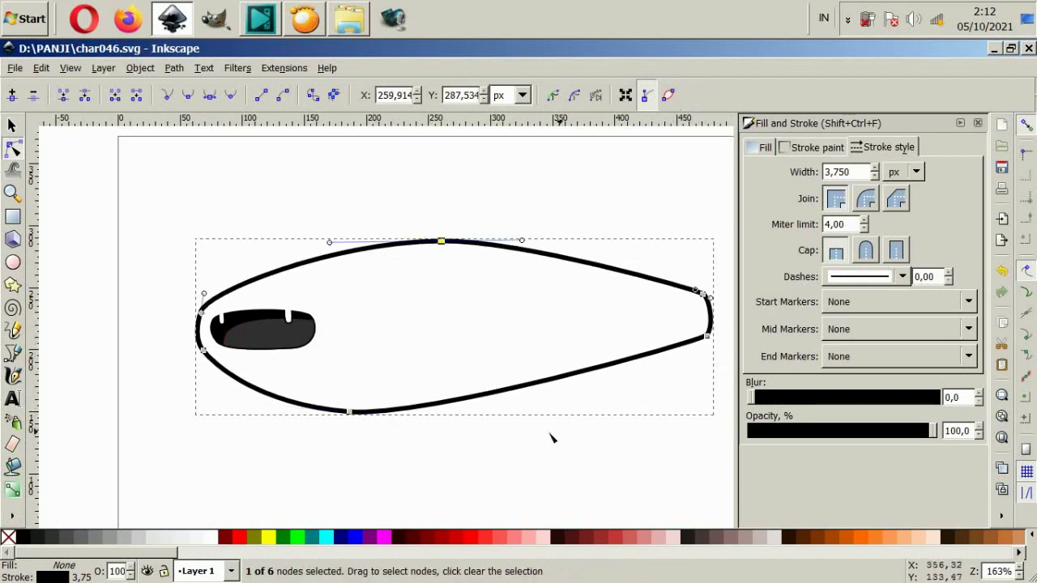
{"action": "double_click", "coordinate": [549, 396]}
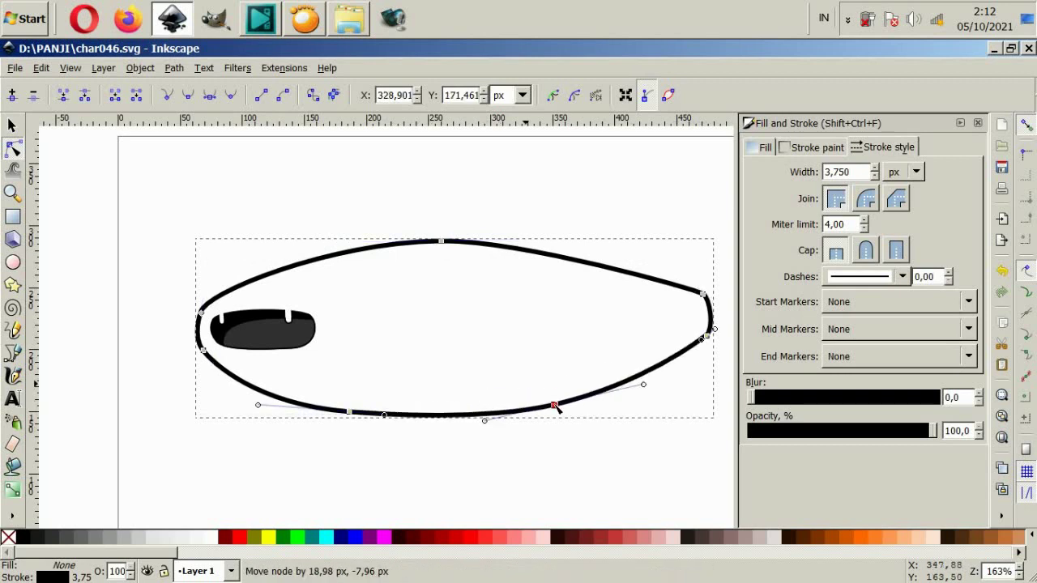
{"action": "left_click_drag", "start_coordinate": [549, 396], "coordinate": [545, 399]}
{"action": "left_click", "coordinate": [545, 459]}
{"action": "scroll", "coordinate": [503, 380], "scroll_direction": "down", "scroll_amount": 1}
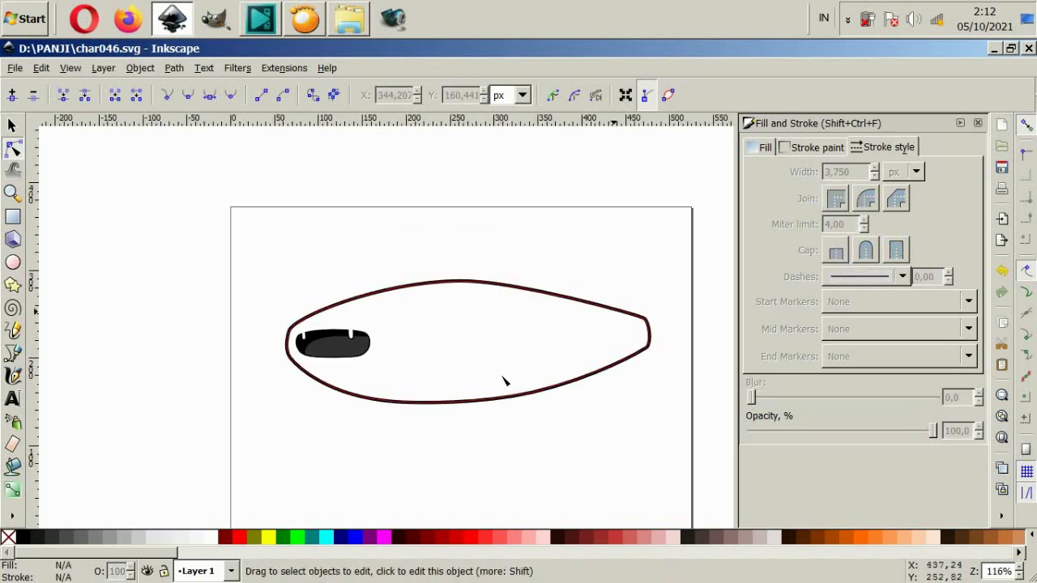
Draw a black 15.8 px eye circle above the mouth
{"action": "left_click", "coordinate": [13, 263]}
{"action": "scroll", "coordinate": [372, 329], "scroll_direction": "up", "scroll_amount": 2}
{"action": "scroll", "coordinate": [324, 327], "scroll_direction": "up", "scroll_amount": 2}
{"action": "left_click_drag", "start_coordinate": [421, 302], "coordinate": [482, 367]}
{"action": "key", "text": "space"}
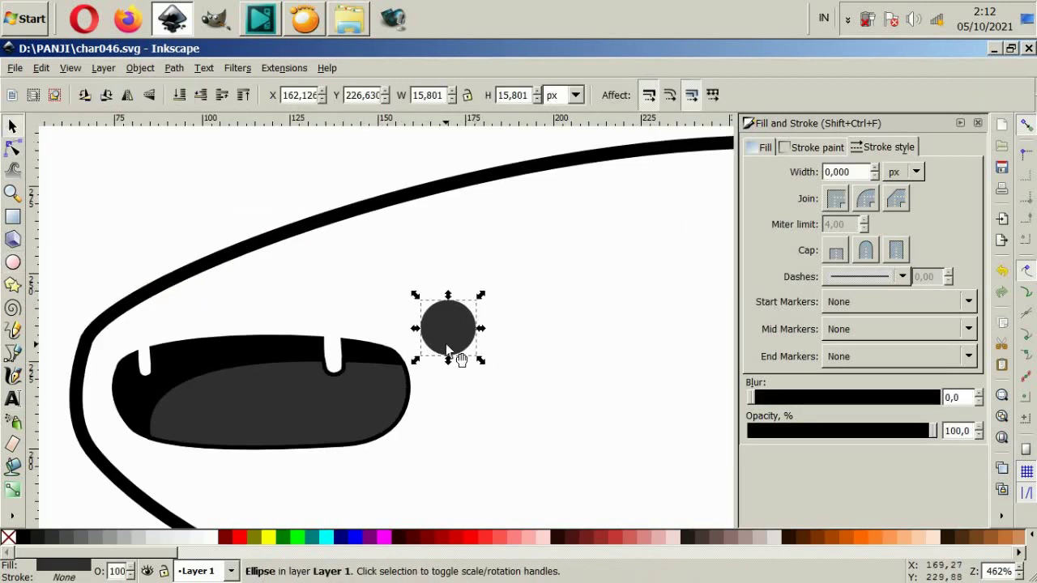
{"action": "left_click", "coordinate": [22, 538]}
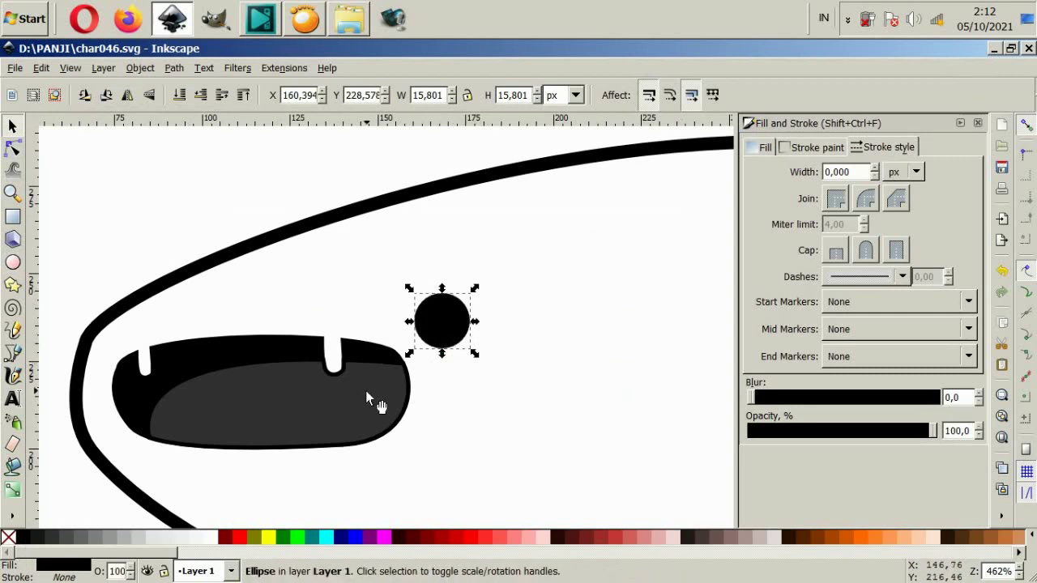
Add a smaller white 7.1 px highlight circle inside the eye
{"action": "left_click", "coordinate": [197, 537]}
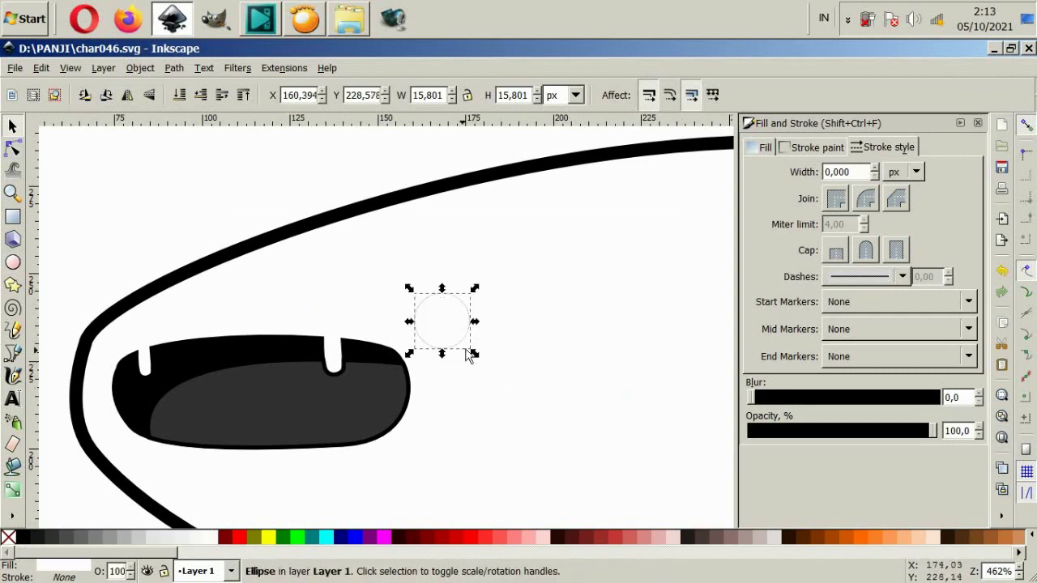
{"action": "left_click_drag", "start_coordinate": [477, 291], "coordinate": [431, 326]}
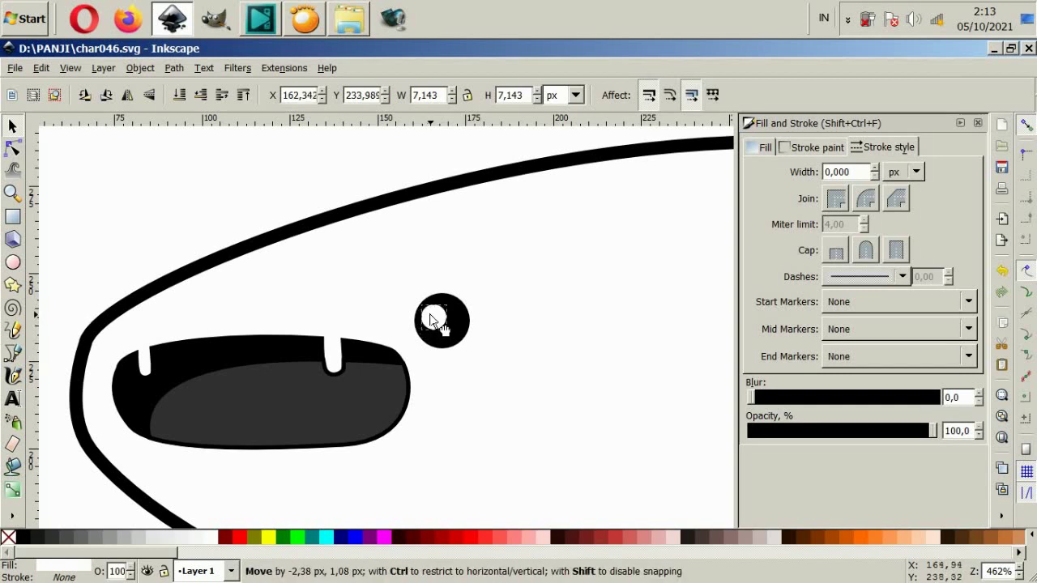
{"action": "left_click", "coordinate": [171, 199]}
{"action": "scroll", "coordinate": [341, 337], "scroll_direction": "down", "scroll_amount": 3}
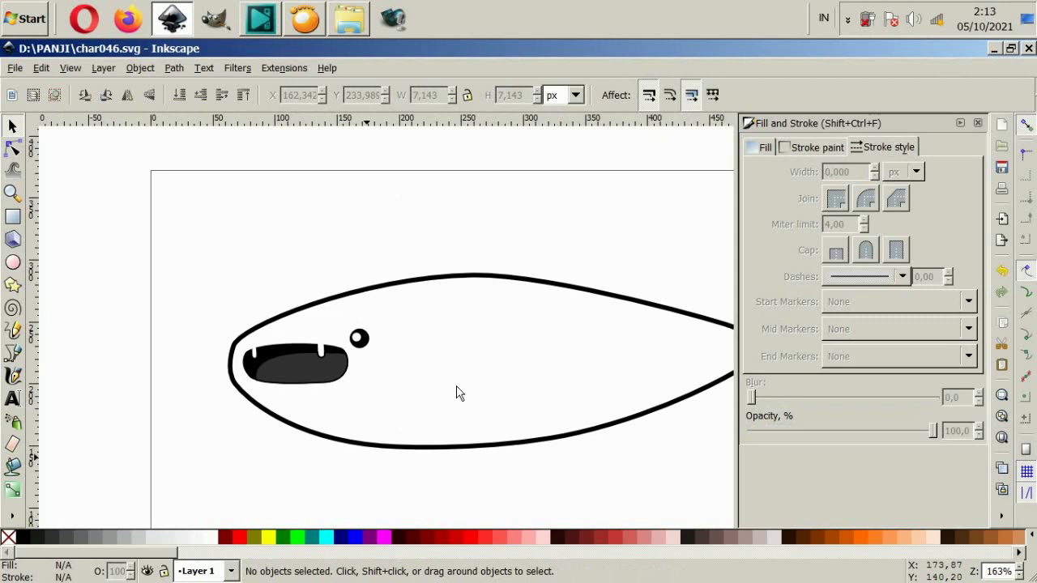
Lower the body outline's upper-left node slightly
{"action": "left_click", "coordinate": [436, 446]}
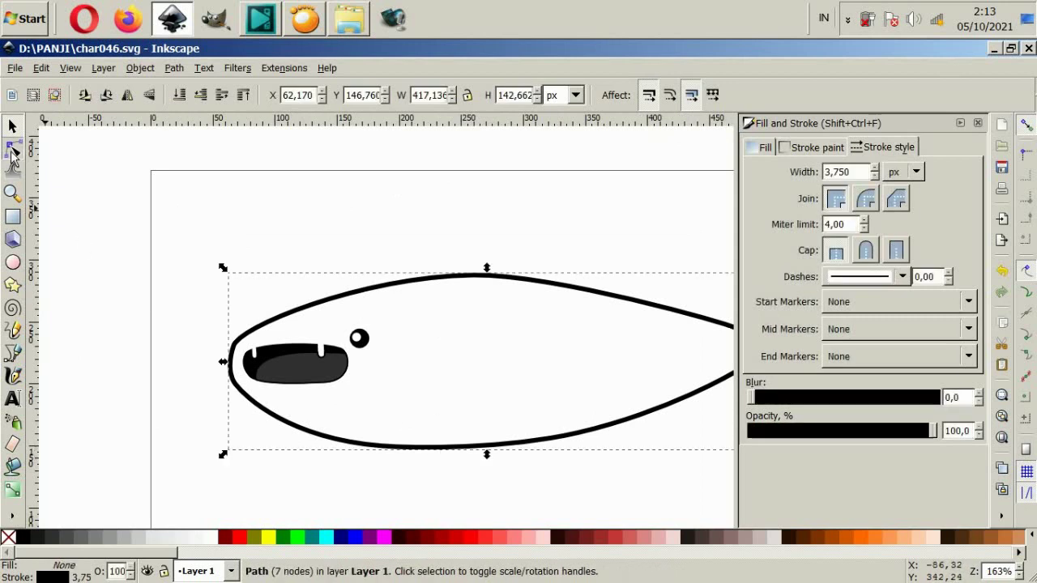
{"action": "left_click", "coordinate": [12, 149]}
{"action": "left_click_drag", "start_coordinate": [234, 326], "coordinate": [235, 338]}
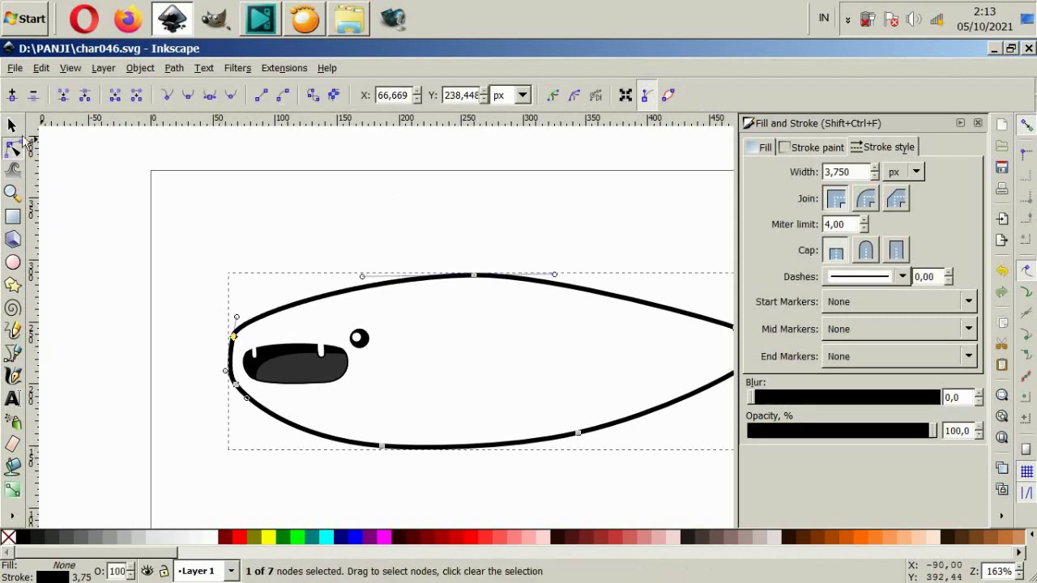
{"action": "left_click", "coordinate": [12, 126]}
{"action": "left_click", "coordinate": [585, 294]}
{"action": "left_click", "coordinate": [523, 356]}
Draw the first vertical gill line behind the eye with the Bezier pen
{"action": "scroll", "coordinate": [523, 357], "scroll_direction": "down", "scroll_amount": 1}
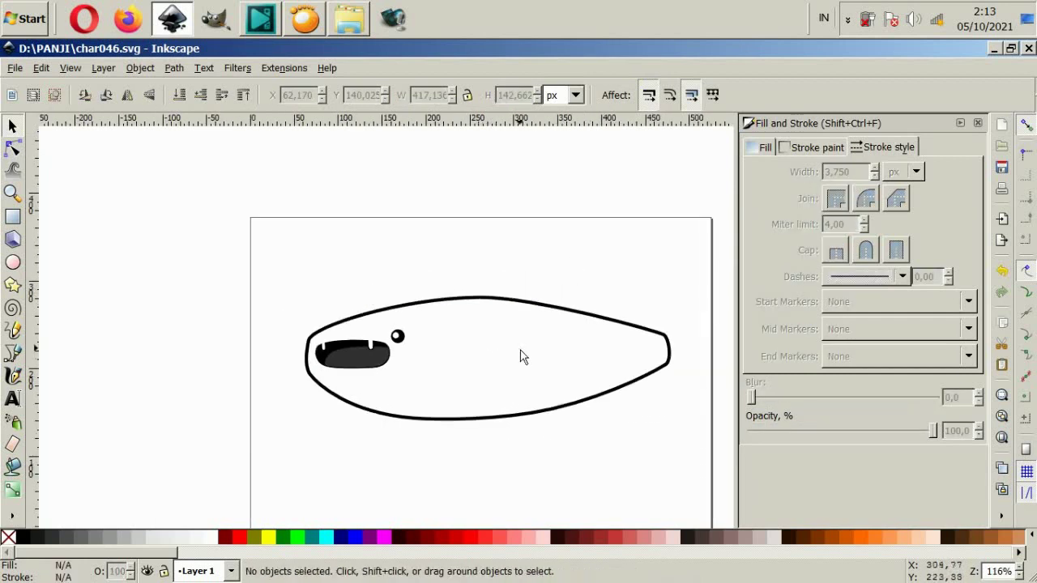
{"action": "scroll", "coordinate": [503, 365], "scroll_direction": "right", "scroll_amount": 2}
{"action": "scroll", "coordinate": [481, 371], "scroll_direction": "up", "scroll_amount": 1, "text": "ctrl"}
{"action": "scroll", "coordinate": [388, 412], "scroll_direction": "up", "scroll_amount": 1, "text": "ctrl"}
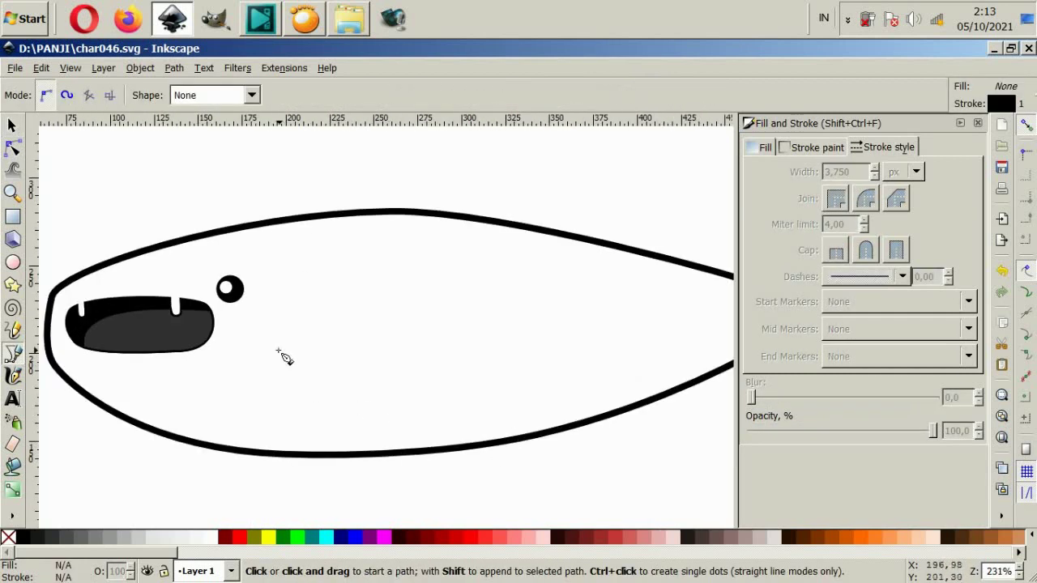
{"action": "scroll", "coordinate": [259, 313], "scroll_direction": "up", "scroll_amount": 1, "text": "ctrl"}
{"action": "left_click", "coordinate": [284, 266]}
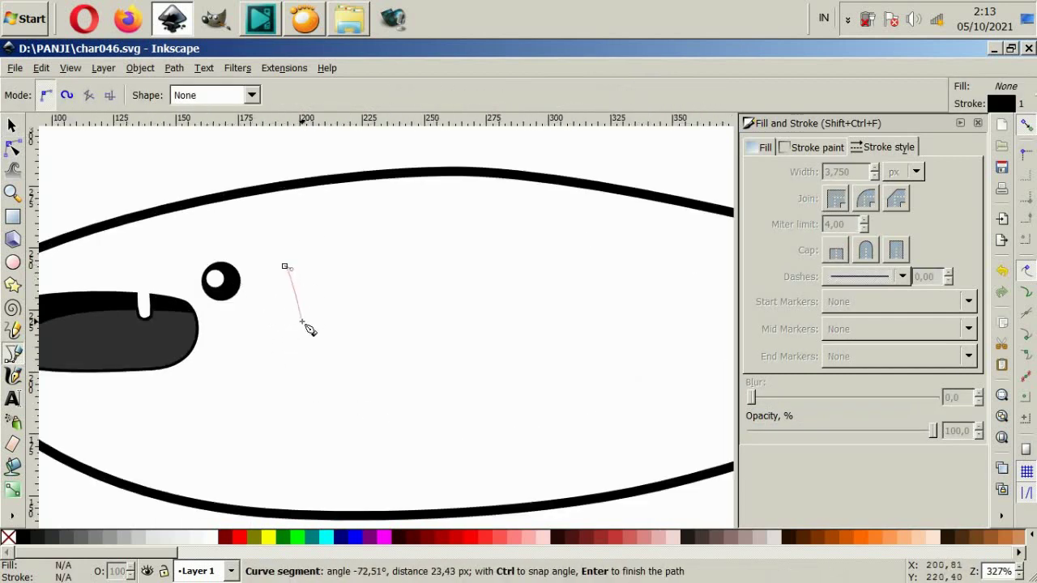
{"action": "key", "text": "Escape"}
{"action": "left_click", "coordinate": [285, 261]}
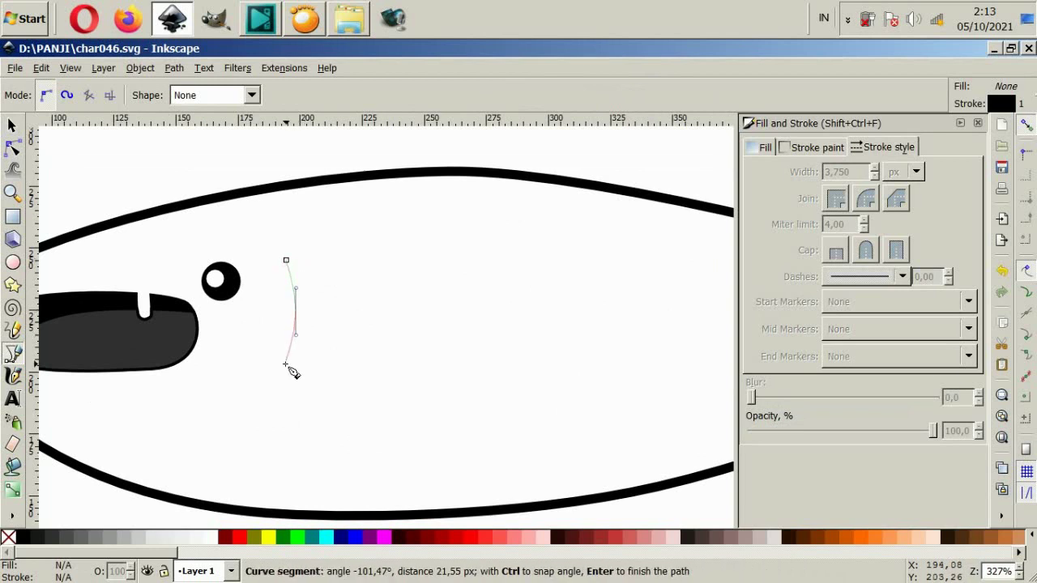
{"action": "double_click", "coordinate": [286, 366]}
Bend the first gill line's upper and lower halves into a curve
{"action": "left_click", "coordinate": [12, 148]}
{"action": "left_click", "coordinate": [296, 312]}
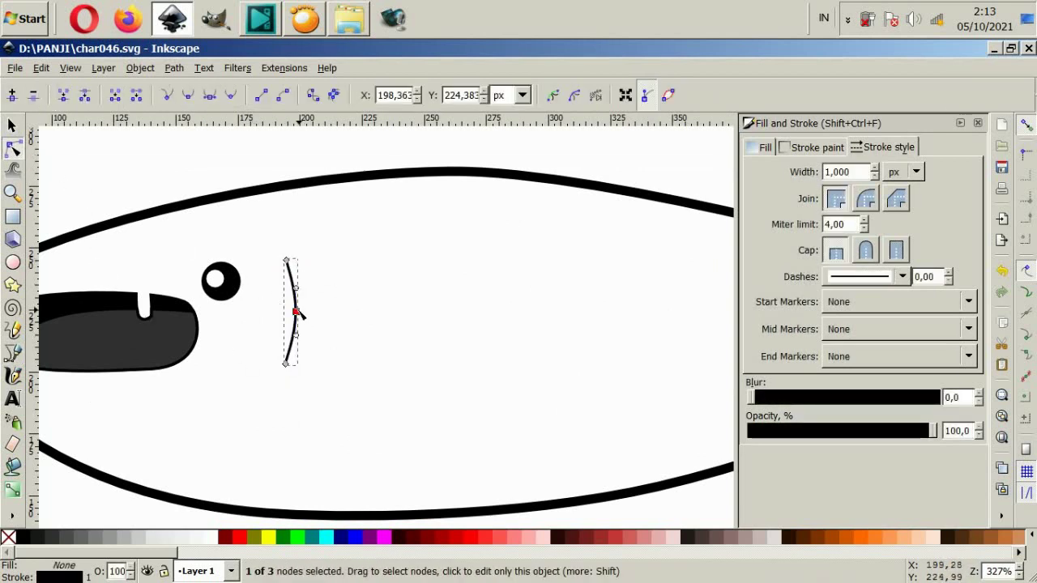
{"action": "scroll", "coordinate": [328, 347], "scroll_direction": "up", "scroll_amount": 2, "text": "ctrl"}
{"action": "left_click_drag", "start_coordinate": [266, 232], "coordinate": [269, 224]}
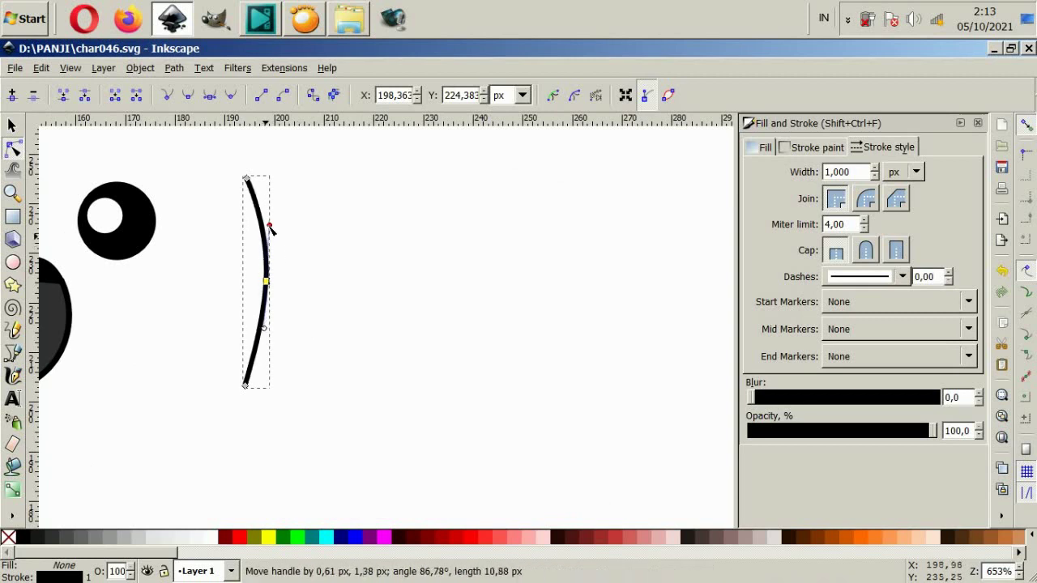
{"action": "left_click_drag", "start_coordinate": [267, 328], "coordinate": [265, 352]}
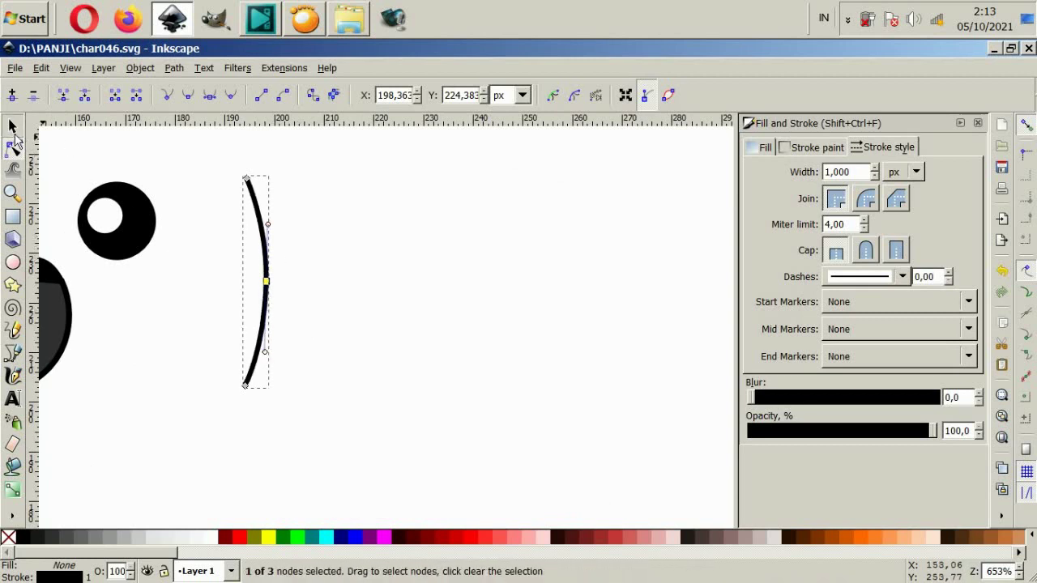
Give the gill round caps and duplicate it into four spaced gill curves
{"action": "left_click", "coordinate": [13, 129]}
{"action": "left_click", "coordinate": [866, 249]}
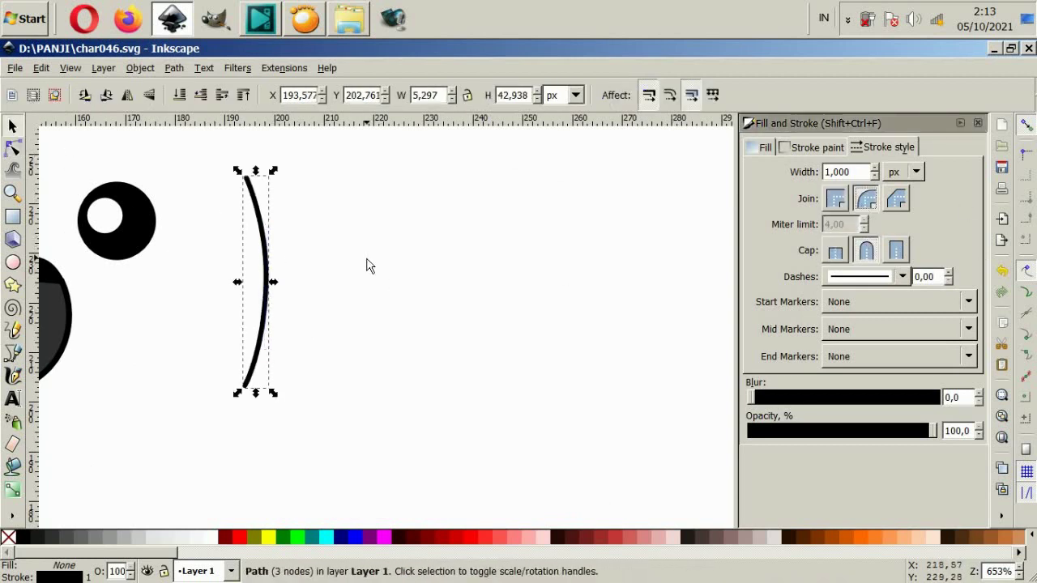
{"action": "key", "text": "ctrl+d"}
{"action": "left_click_drag", "start_coordinate": [261, 267], "coordinate": [435, 273]}
{"action": "left_click", "coordinate": [269, 260], "text": "shift"}
{"action": "key", "text": "ctrl+d"}
Lower all four gill lines slightly as a group
{"action": "scroll", "coordinate": [356, 324], "scroll_direction": "down", "scroll_amount": 2}
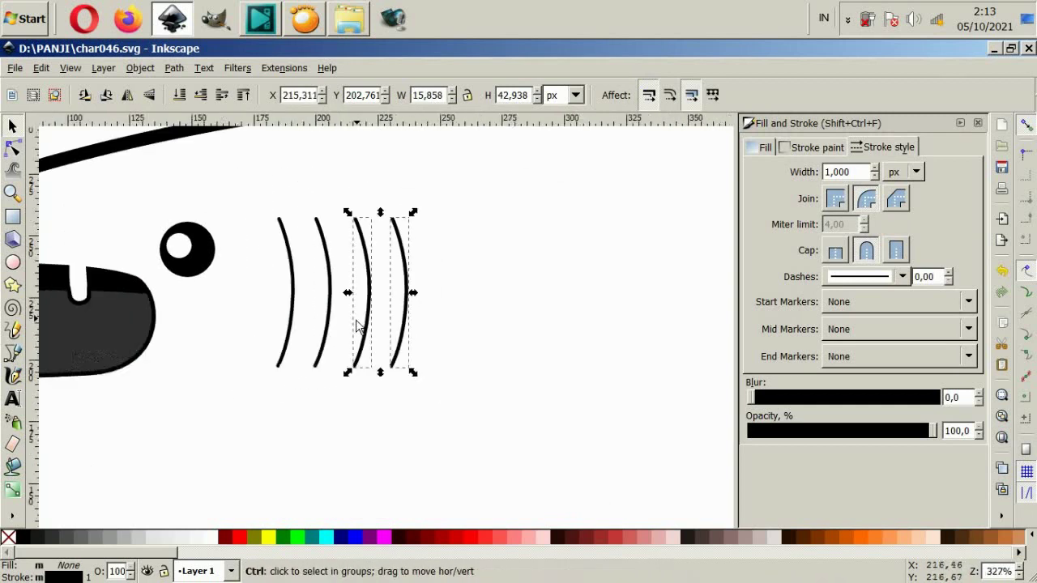
{"action": "scroll", "coordinate": [356, 324], "scroll_direction": "down", "scroll_amount": 2}
{"action": "left_click", "coordinate": [281, 492]}
{"action": "mouse_move", "coordinate": [271, 456]}
{"action": "left_mouse_down"}
{"action": "mouse_move", "coordinate": [381, 486]}
{"action": "mouse_move", "coordinate": [329, 240]}
{"action": "left_mouse_up"}
{"action": "scroll", "coordinate": [357, 306], "scroll_direction": "up", "scroll_amount": 1}
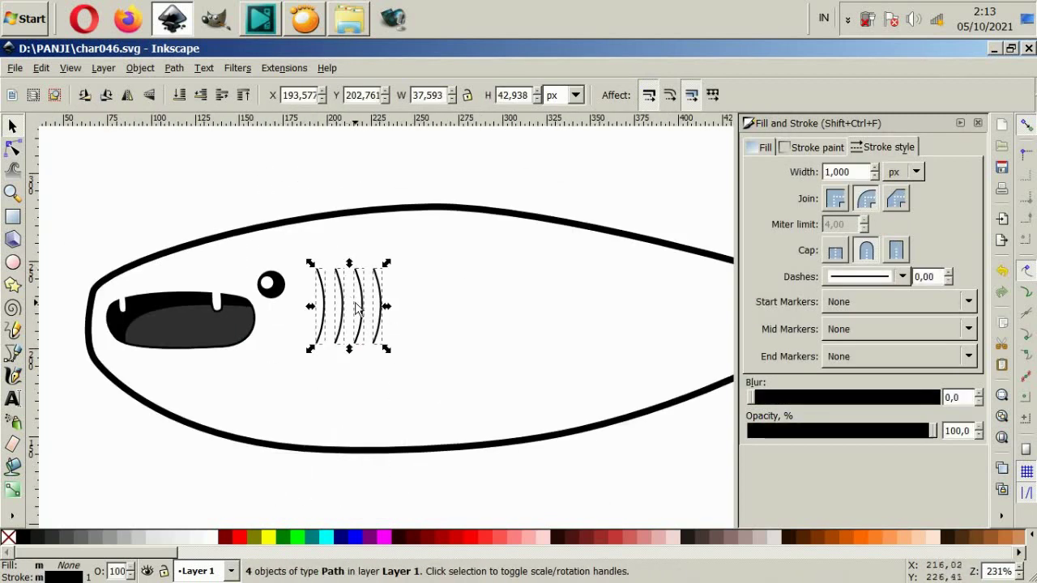
{"action": "left_click_drag", "start_coordinate": [356, 306], "coordinate": [375, 332]}
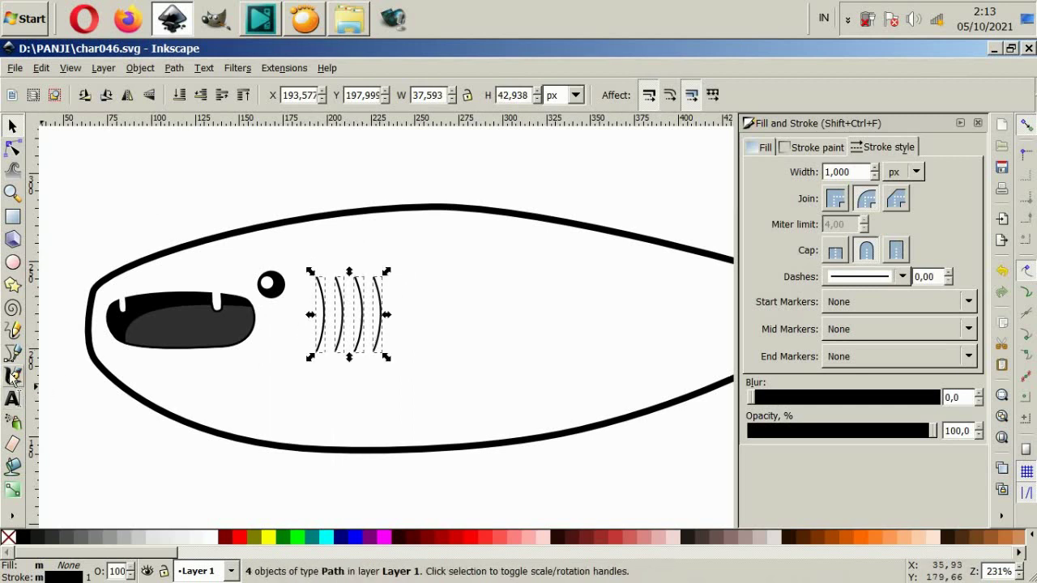
Draw the curved pectoral fin path below the gills with the Bezier pen
{"action": "key", "text": "b"}
{"action": "left_click", "coordinate": [379, 358]}
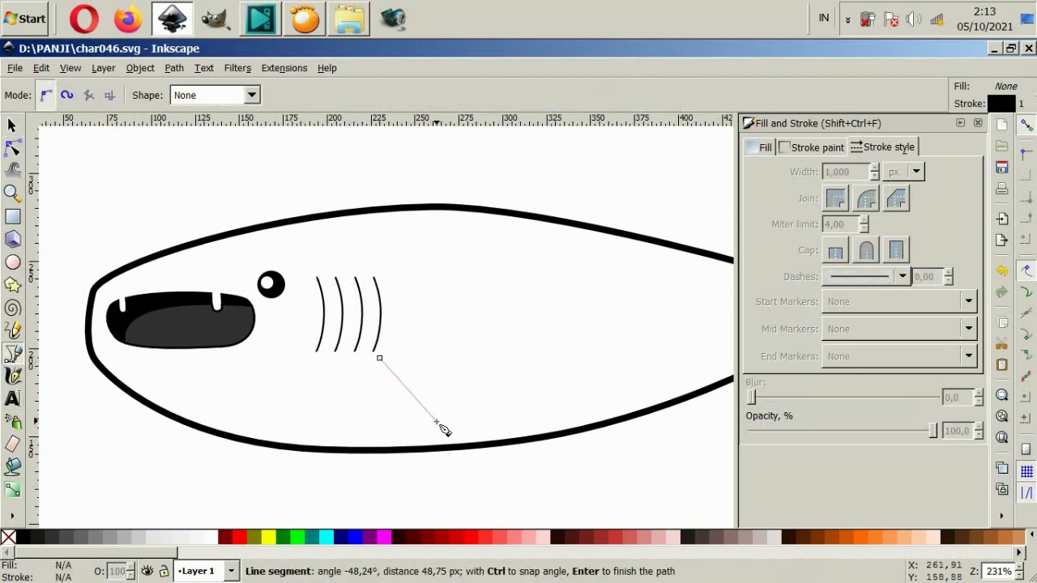
{"action": "left_click_drag", "start_coordinate": [538, 454], "coordinate": [565, 450]}
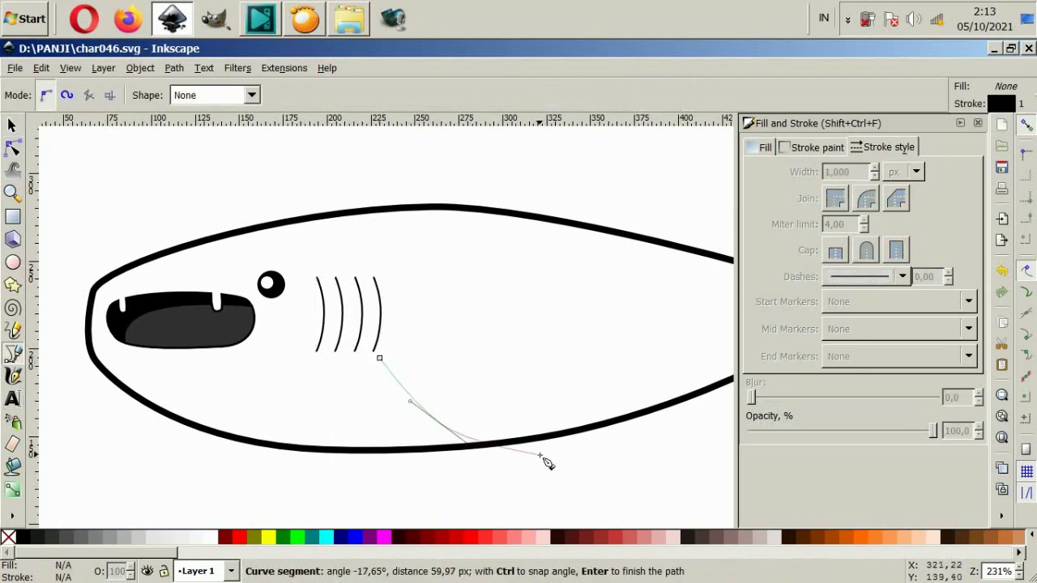
{"action": "left_click", "coordinate": [478, 359]}
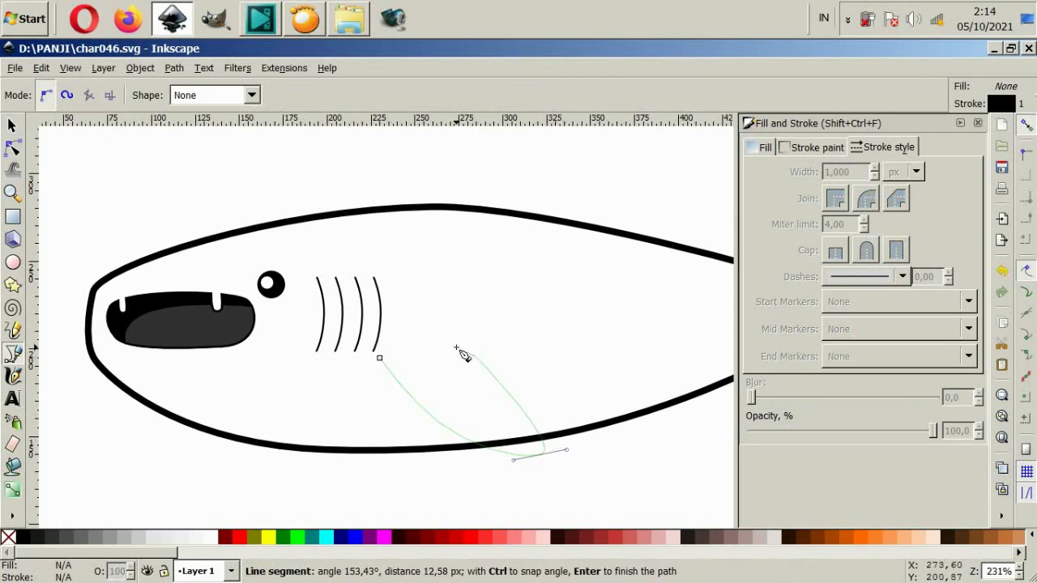
{"action": "left_click", "coordinate": [456, 348]}
{"action": "key", "text": "Return"}
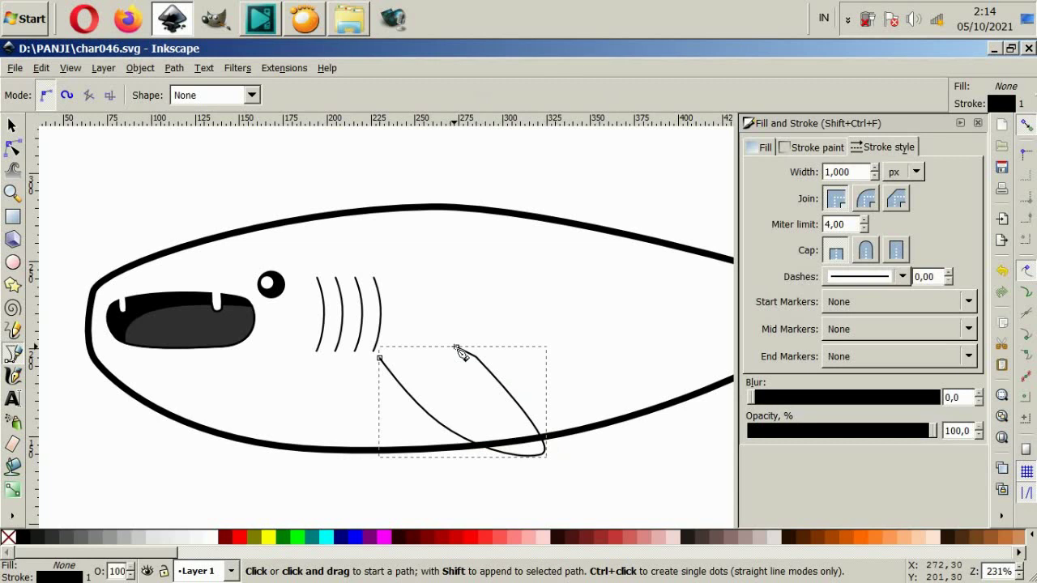
Fill the fin white and give it a 3 pt stroke
{"action": "left_click", "coordinate": [215, 547]}
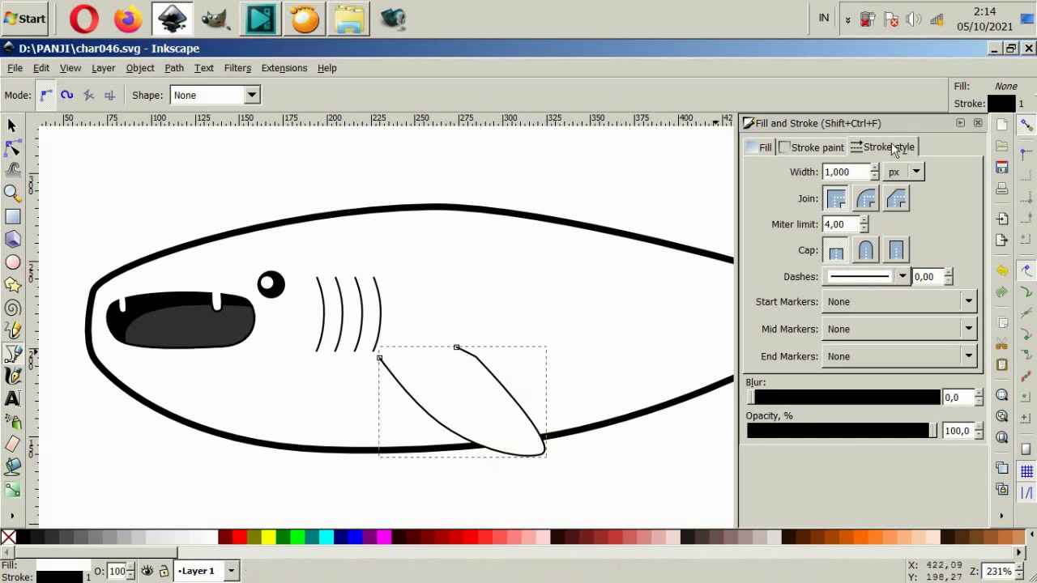
{"action": "left_click", "coordinate": [906, 172]}
{"action": "left_click", "coordinate": [909, 156]}
{"action": "type", "text": "3"}
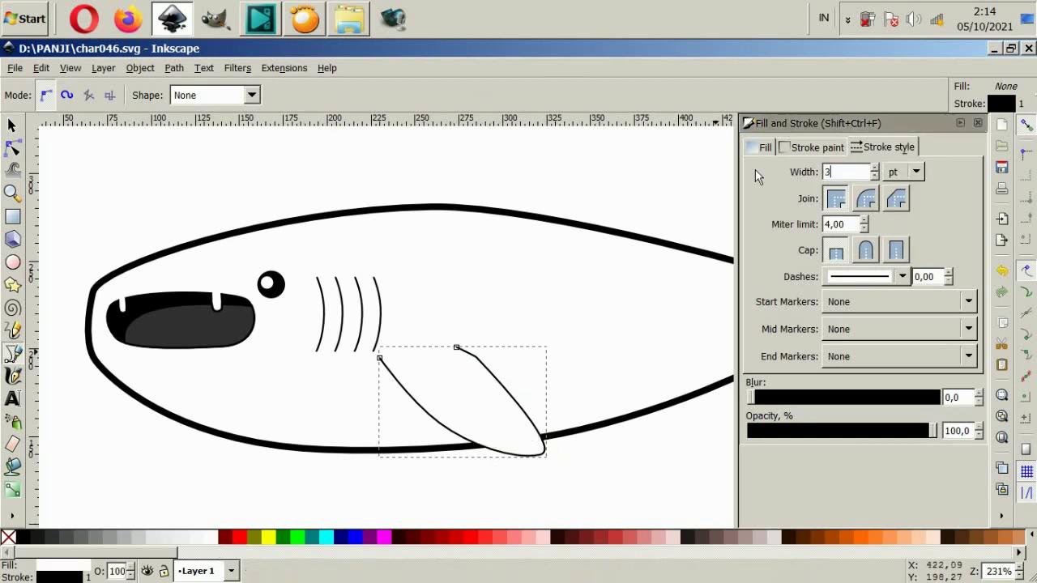
{"action": "key", "text": "Return"}
Shift the pectoral fin slightly to the right
{"action": "key", "text": "s"}
{"action": "key", "text": "5"}
{"action": "key", "text": "Escape"}
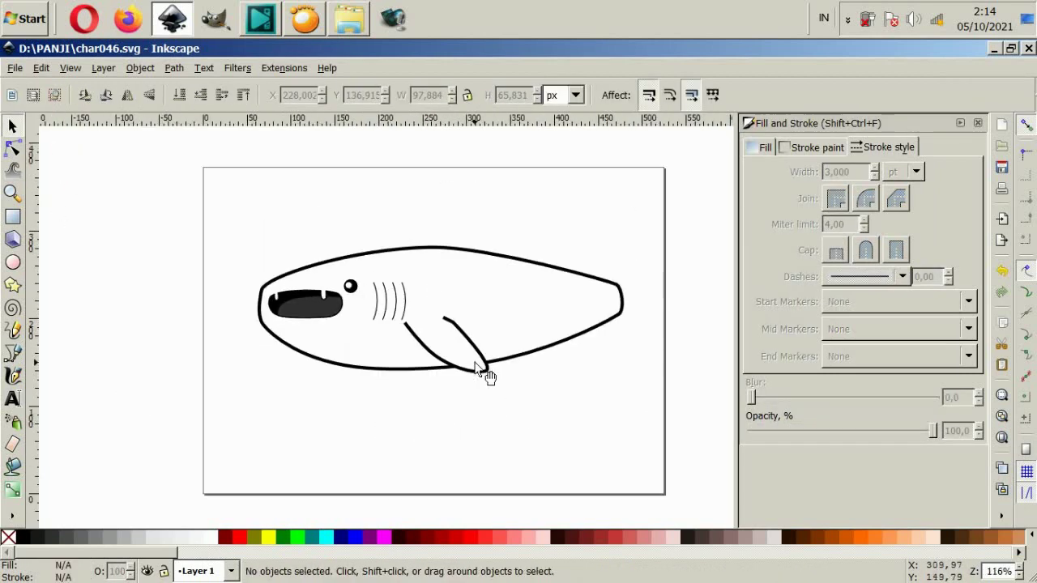
{"action": "scroll", "coordinate": [486, 370], "scroll_direction": "up", "scroll_amount": 2}
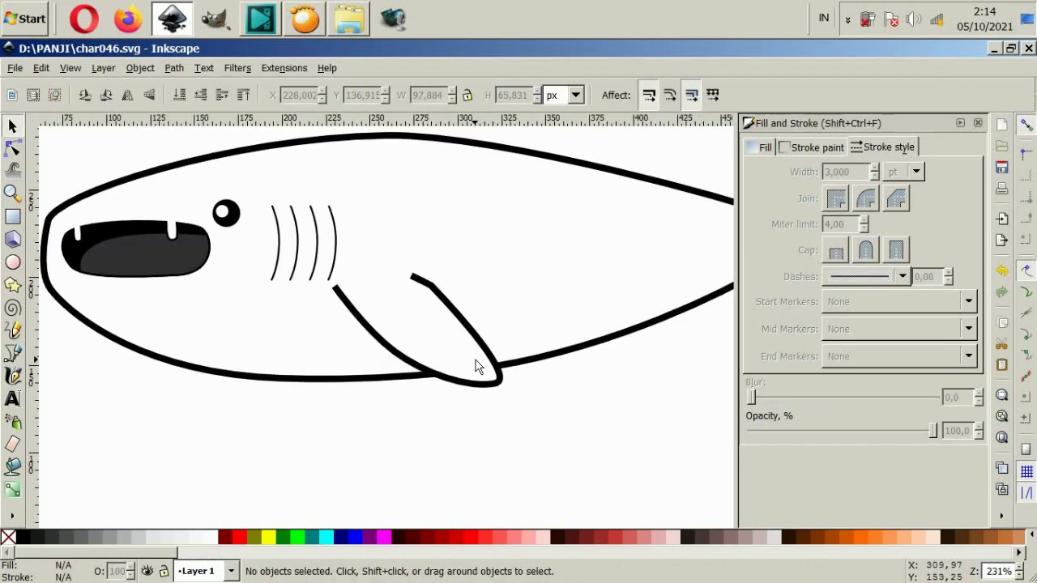
{"action": "left_click", "coordinate": [454, 331]}
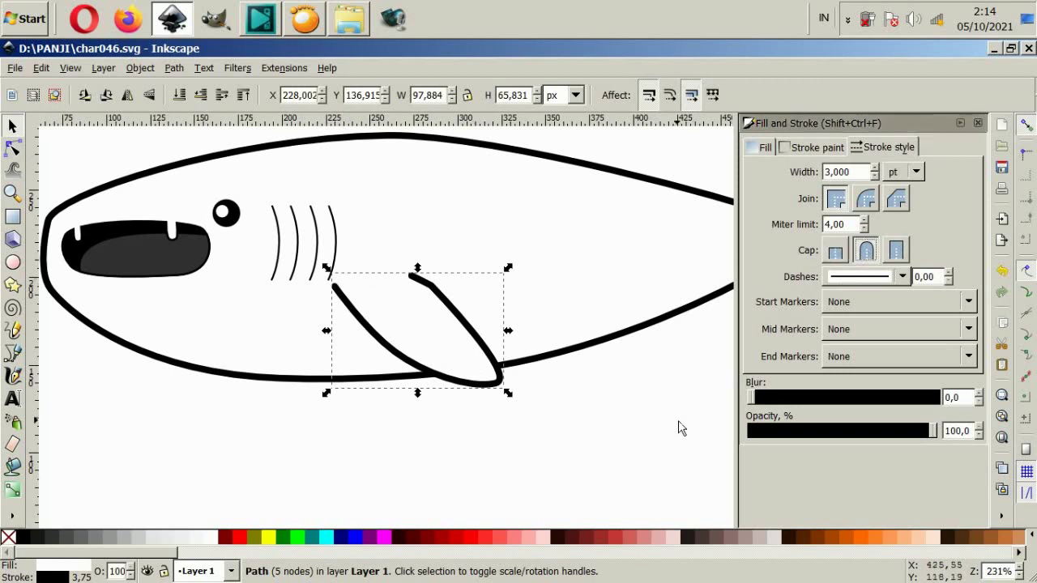
{"action": "key", "text": "Escape"}
{"action": "key", "text": "5"}
{"action": "left_click", "coordinate": [428, 306]}
{"action": "left_click_drag", "start_coordinate": [429, 306], "coordinate": [436, 307]}
{"action": "left_click", "coordinate": [410, 417]}
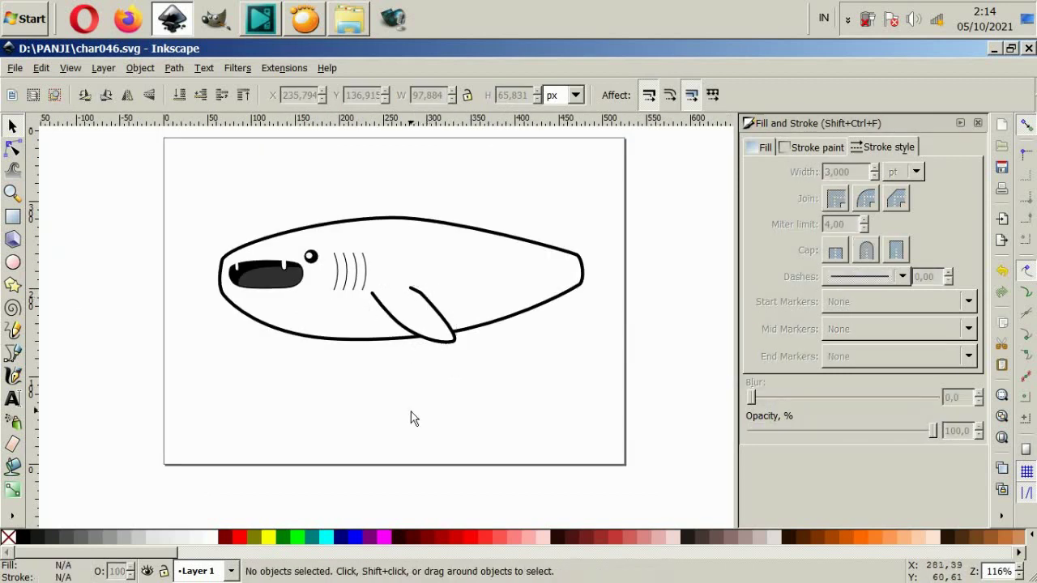
{"action": "scroll", "coordinate": [419, 197], "scroll_direction": "up", "scroll_amount": 1}
Draw a curved dorsal fin rising from the shark's back
{"action": "left_click", "coordinate": [13, 354]}
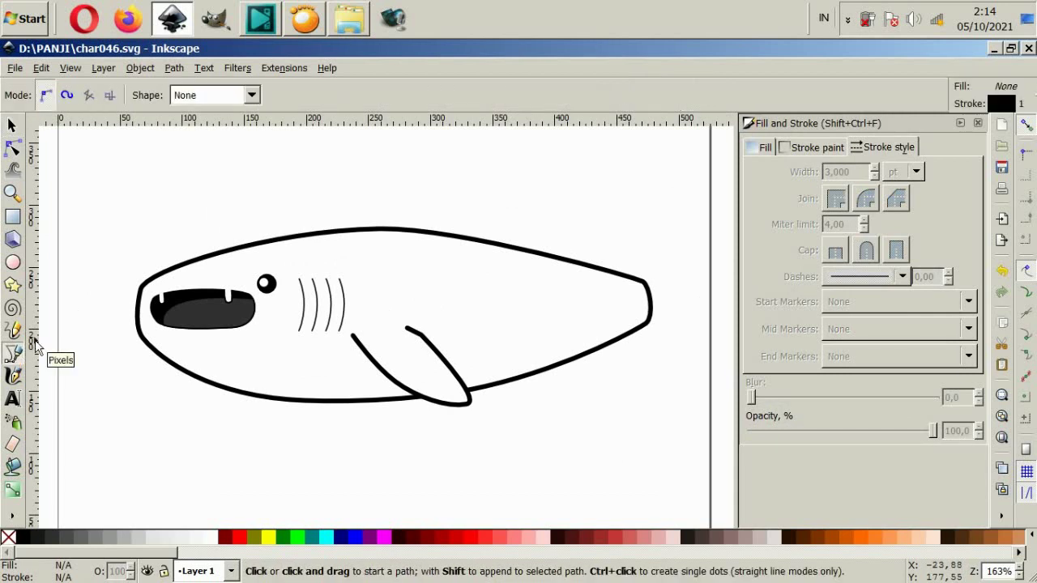
{"action": "scroll", "coordinate": [408, 244], "scroll_direction": "up", "scroll_amount": 1}
{"action": "left_click", "coordinate": [397, 223]}
{"action": "scroll", "coordinate": [426, 201], "scroll_direction": "up", "scroll_amount": 1}
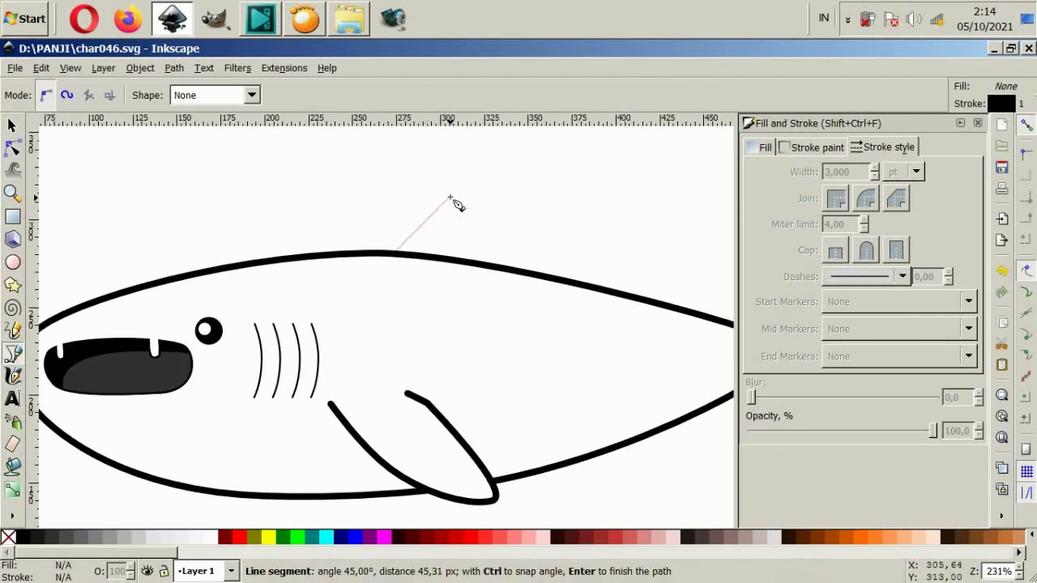
{"action": "left_click_drag", "start_coordinate": [497, 178], "coordinate": [518, 193]}
{"action": "left_click_drag", "start_coordinate": [489, 233], "coordinate": [485, 255]}
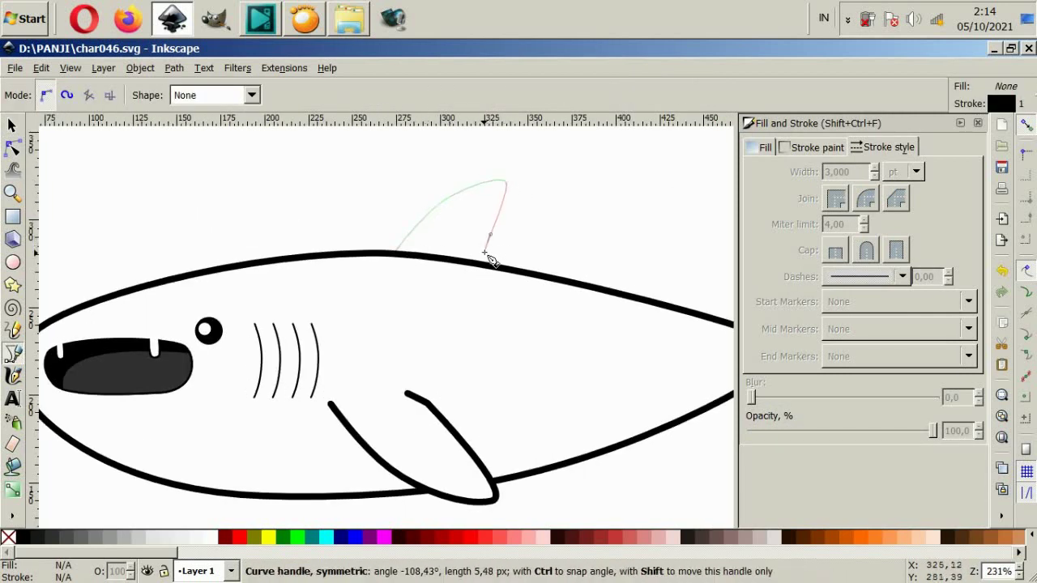
{"action": "left_click_drag", "start_coordinate": [400, 258], "coordinate": [403, 256]}
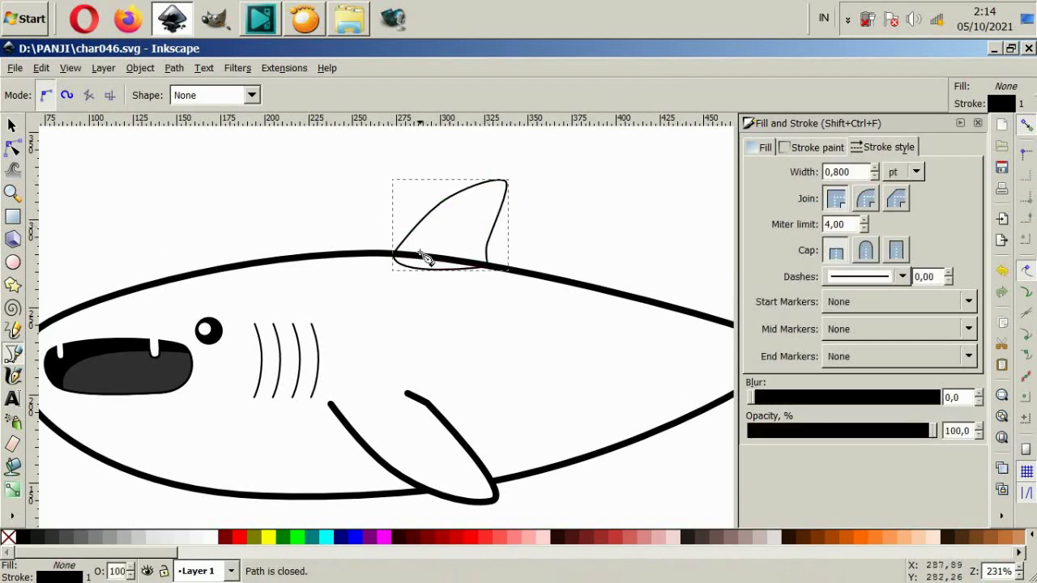
{"action": "scroll", "coordinate": [505, 456], "scroll_direction": "down", "scroll_amount": 1}
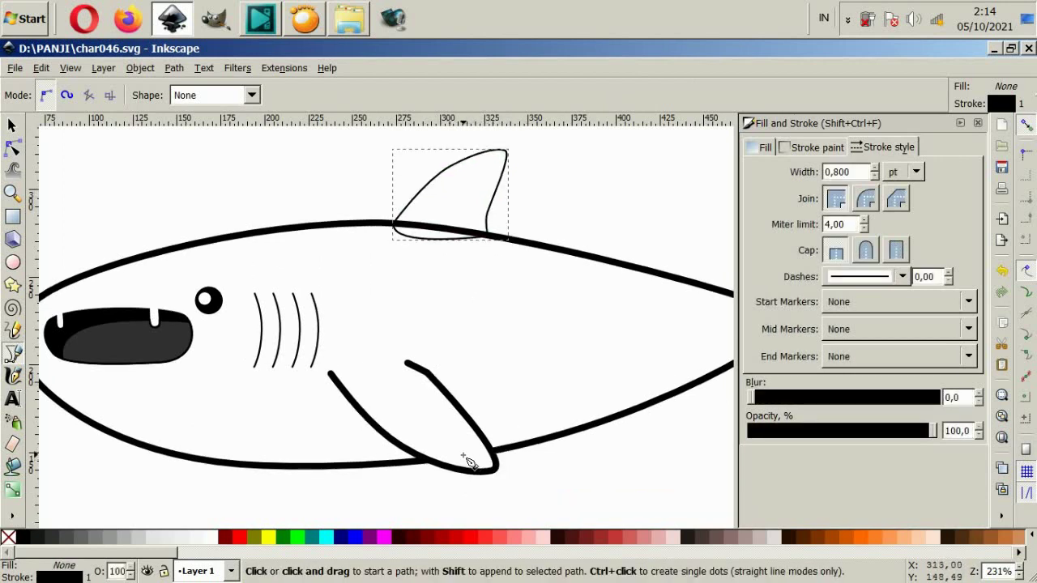
Draw a small closed fin at the pectoral fin tip and select both fins
{"action": "left_click", "coordinate": [463, 456]}
{"action": "left_click_drag", "start_coordinate": [493, 483], "coordinate": [515, 490]}
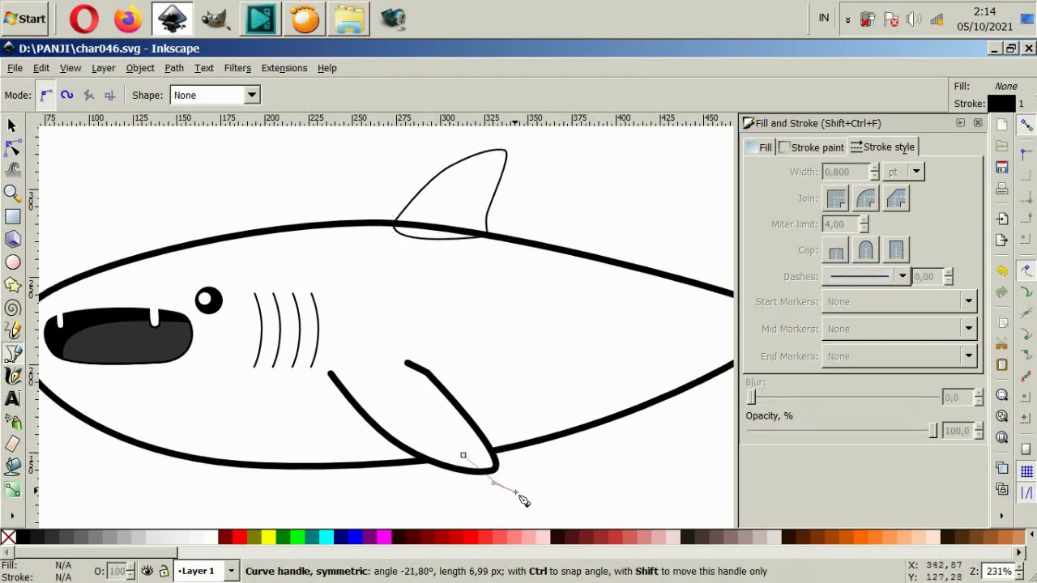
{"action": "left_click", "coordinate": [519, 451]}
{"action": "left_click", "coordinate": [478, 430]}
{"action": "left_click", "coordinate": [462, 456]}
{"action": "scroll", "coordinate": [500, 431], "scroll_direction": "right", "scroll_amount": 2}
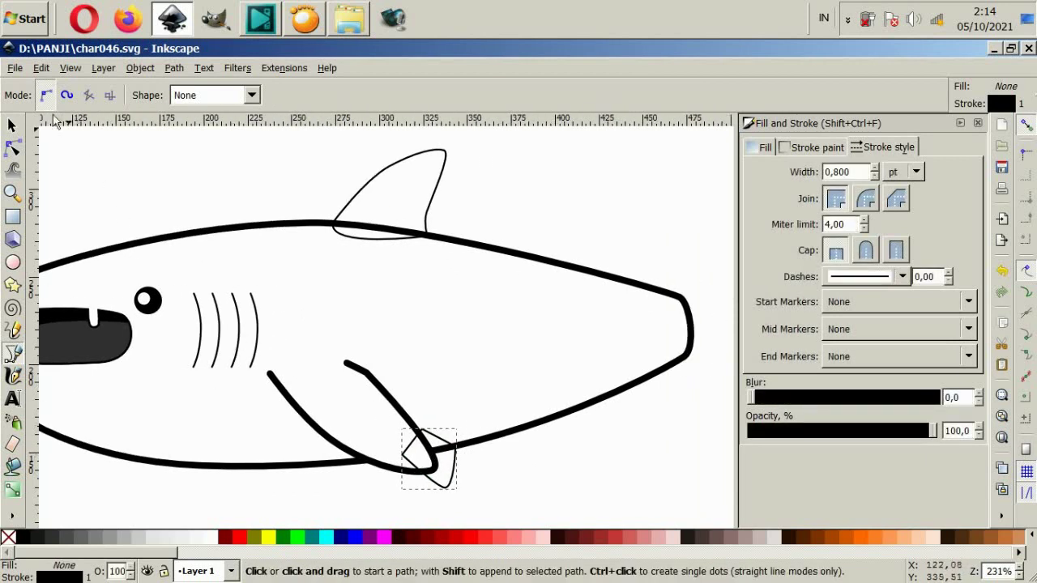
{"action": "left_click", "coordinate": [14, 127]}
{"action": "left_click", "coordinate": [355, 209], "text": "shift"}
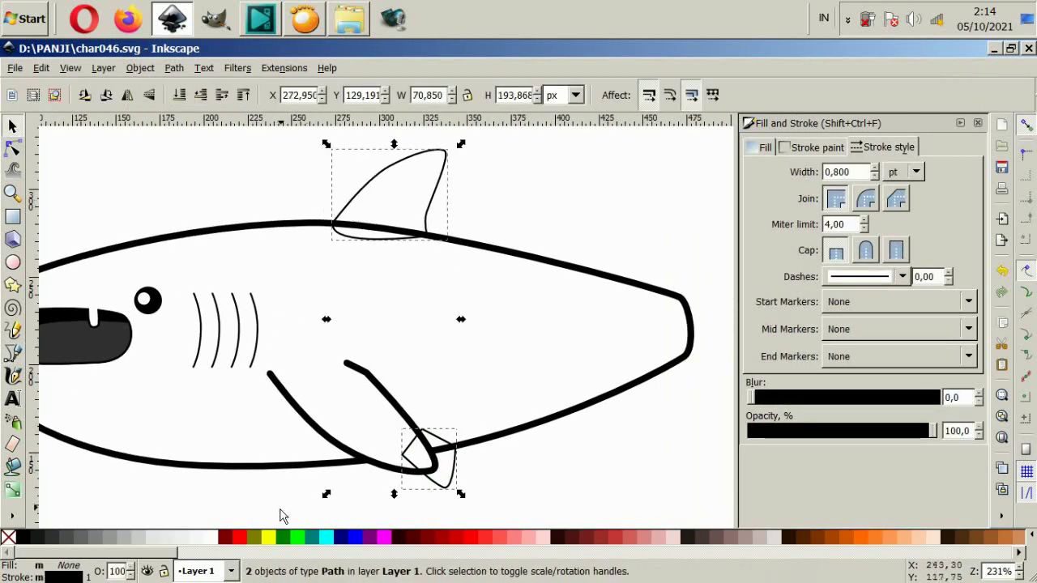
Fill the dorsal fin and small fin with white
{"action": "left_click", "coordinate": [207, 537]}
{"action": "key", "text": "Escape"}
{"action": "left_click", "coordinate": [444, 481]}
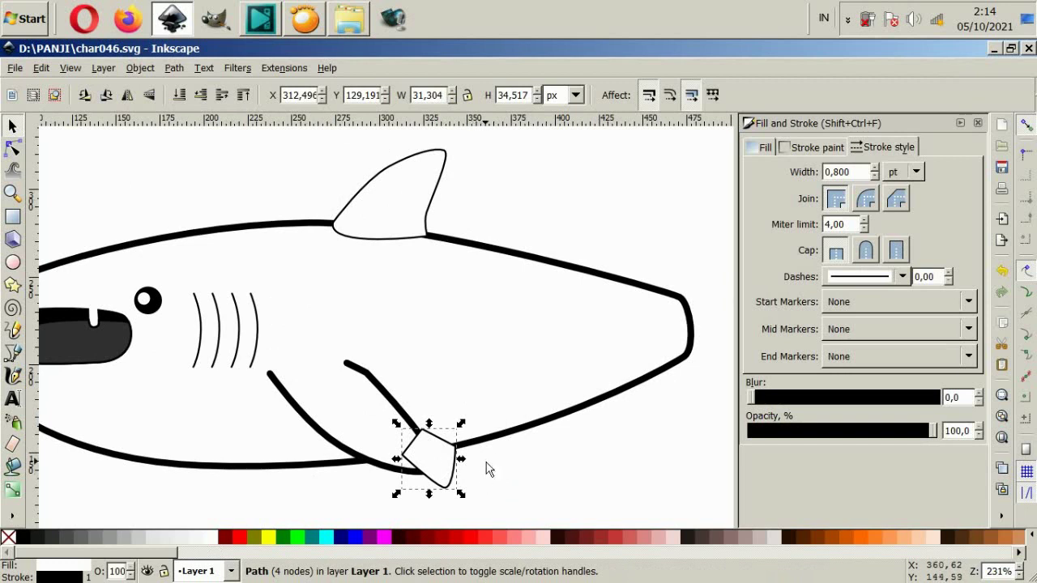
{"action": "left_click", "coordinate": [435, 214]}
{"action": "left_click", "coordinate": [497, 251]}
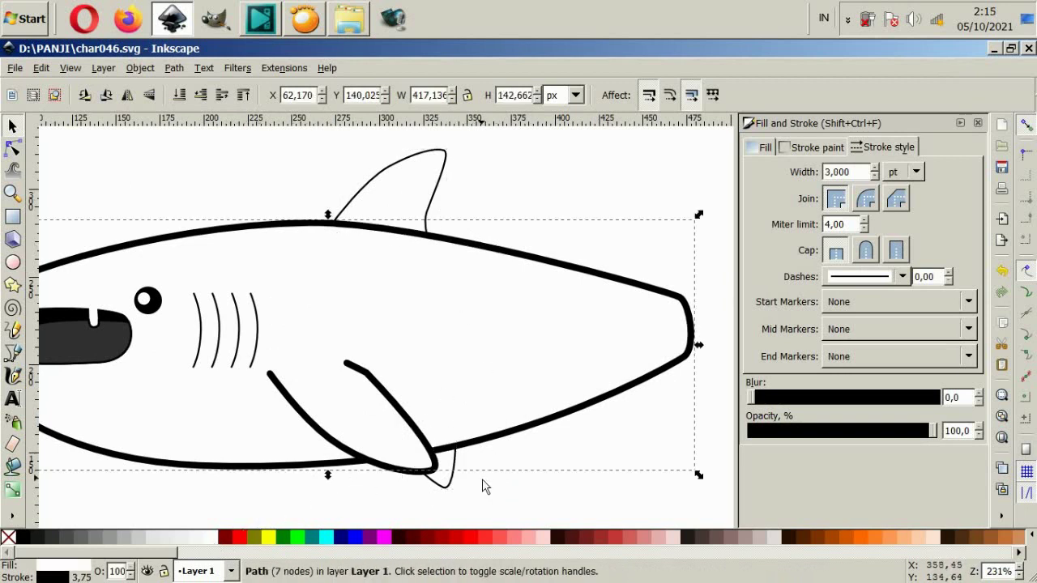
{"action": "left_click", "coordinate": [482, 483]}
{"action": "left_click", "coordinate": [440, 230]}
Reshape the dorsal fin's front curve and lower-right corner with the Node tool
{"action": "left_click", "coordinate": [12, 148]}
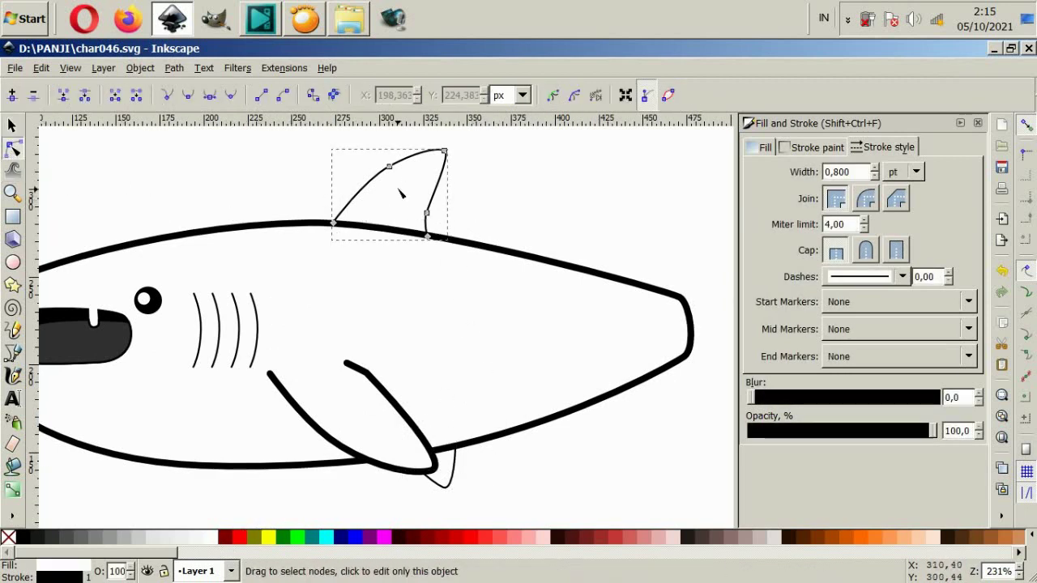
{"action": "left_click", "coordinate": [388, 166]}
{"action": "left_click_drag", "start_coordinate": [366, 184], "coordinate": [358, 196]}
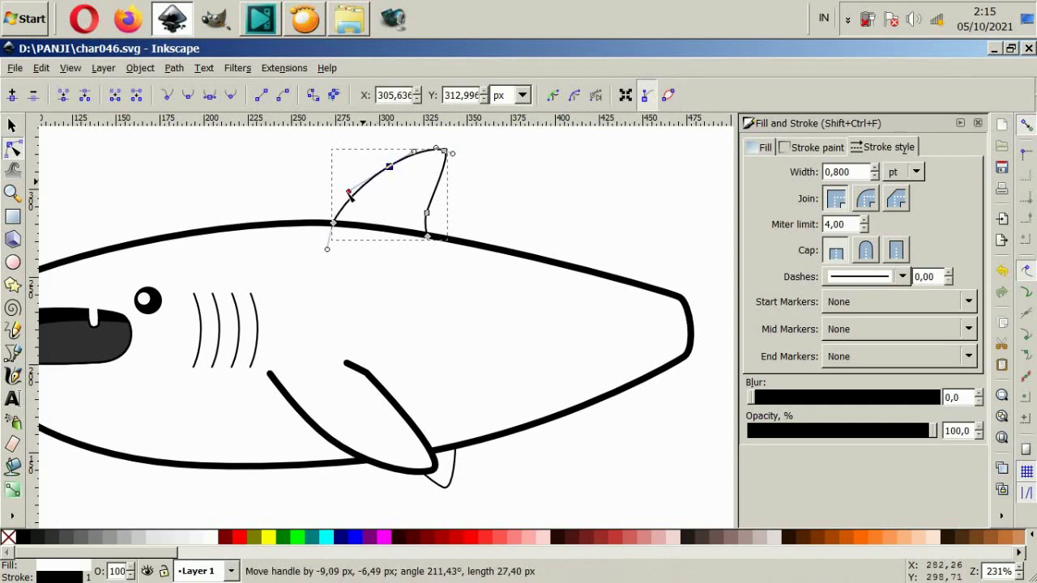
{"action": "left_click_drag", "start_coordinate": [426, 214], "coordinate": [422, 217]}
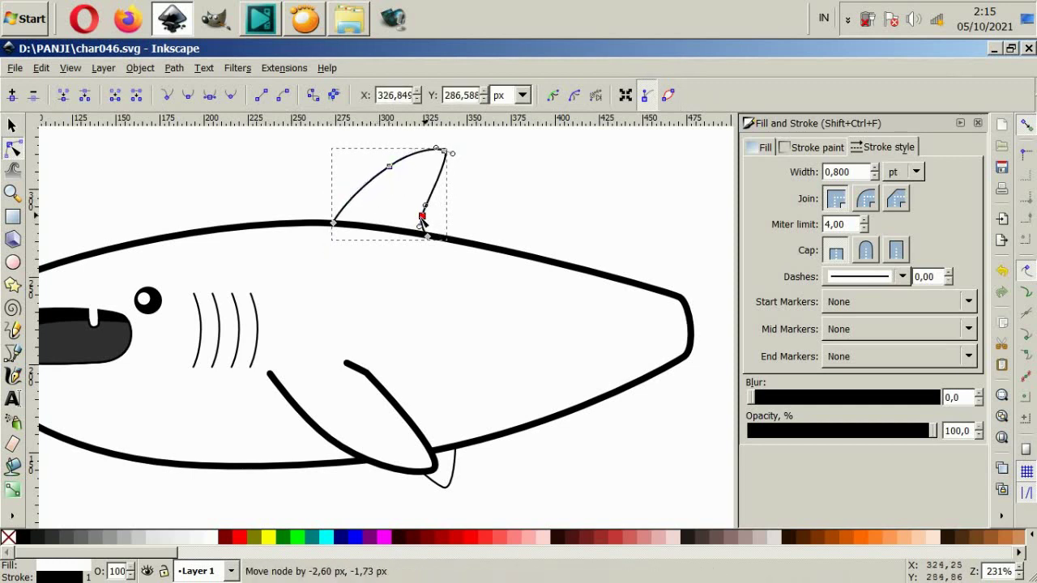
{"action": "left_click", "coordinate": [469, 221]}
{"action": "key", "text": "s"}
Move the small fin about 30 px left
{"action": "left_click", "coordinate": [381, 199]}
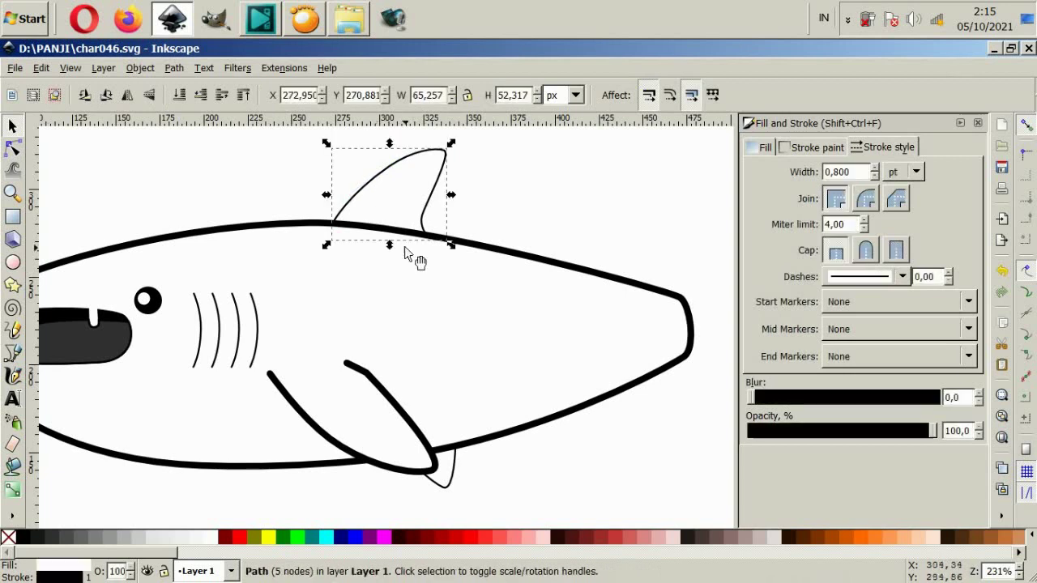
{"action": "left_click", "coordinate": [456, 469], "text": "shift"}
{"action": "left_click", "coordinate": [450, 495]}
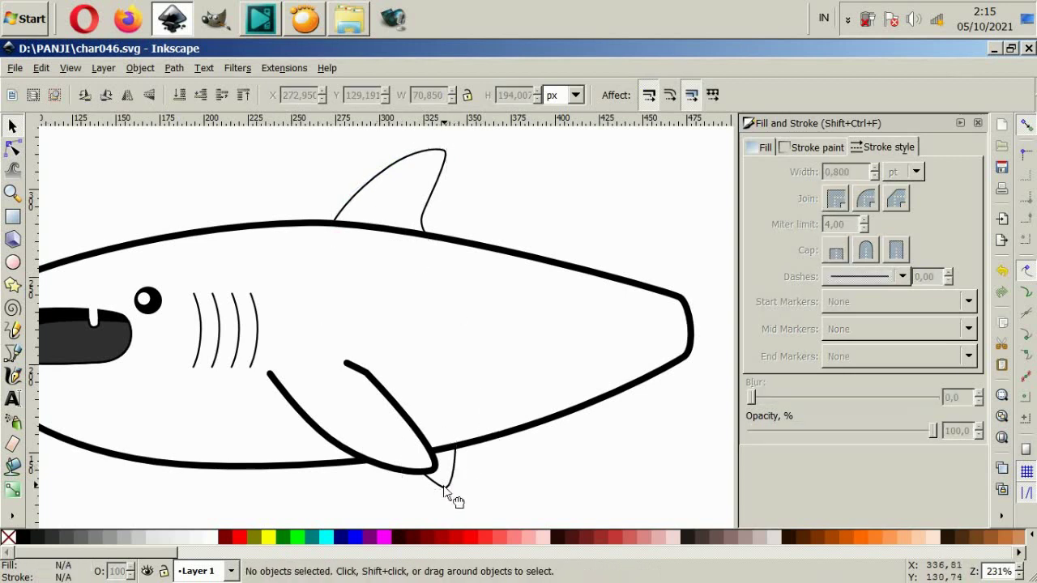
{"action": "left_click_drag", "start_coordinate": [451, 490], "coordinate": [427, 490]}
Duplicate both fins and move the scaled-down copies toward the tail
{"action": "left_click", "coordinate": [427, 223], "text": "shift"}
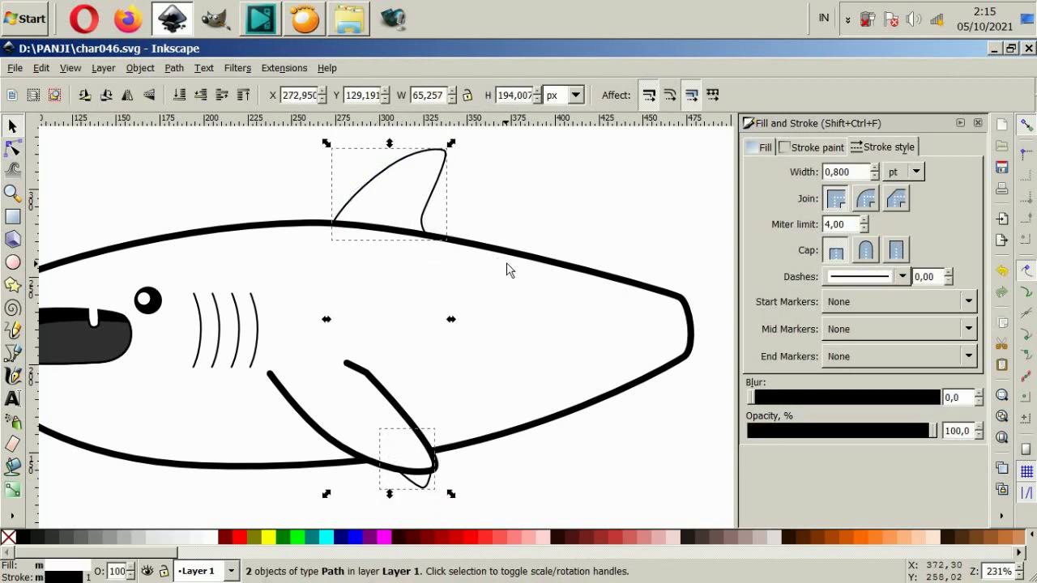
{"action": "key", "text": "ctrl+d"}
{"action": "left_click_drag", "start_coordinate": [437, 217], "coordinate": [616, 251]}
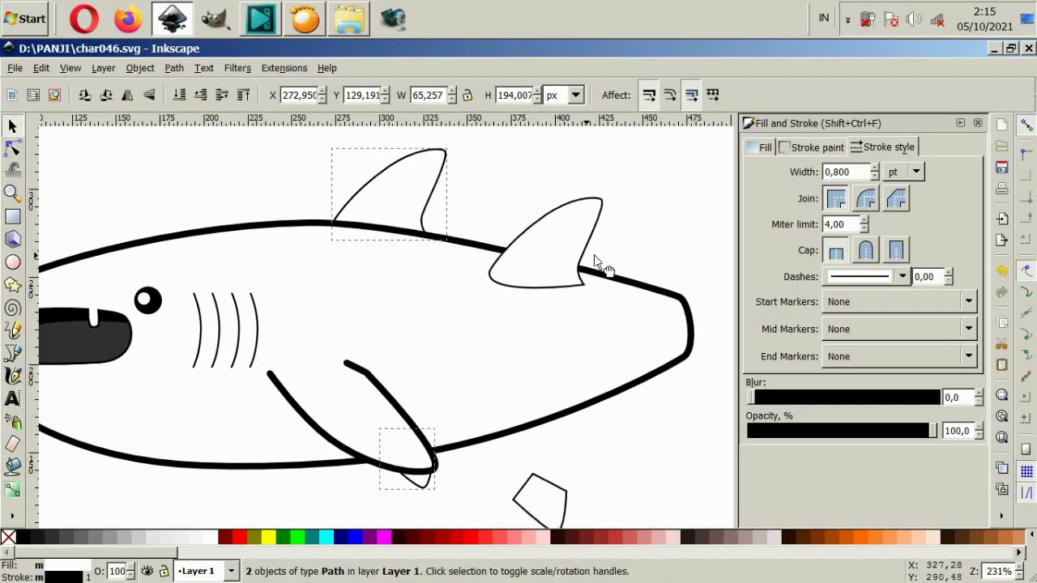
{"action": "scroll", "coordinate": [623, 257], "scroll_direction": "down", "scroll_amount": 2}
{"action": "left_click_drag", "start_coordinate": [636, 476], "coordinate": [613, 432]}
{"action": "key", "text": "Escape"}
{"action": "scroll", "coordinate": [592, 266], "scroll_direction": "up", "scroll_amount": 2}
Shrink the upper dorsal fin copy further
{"action": "left_click", "coordinate": [591, 265]}
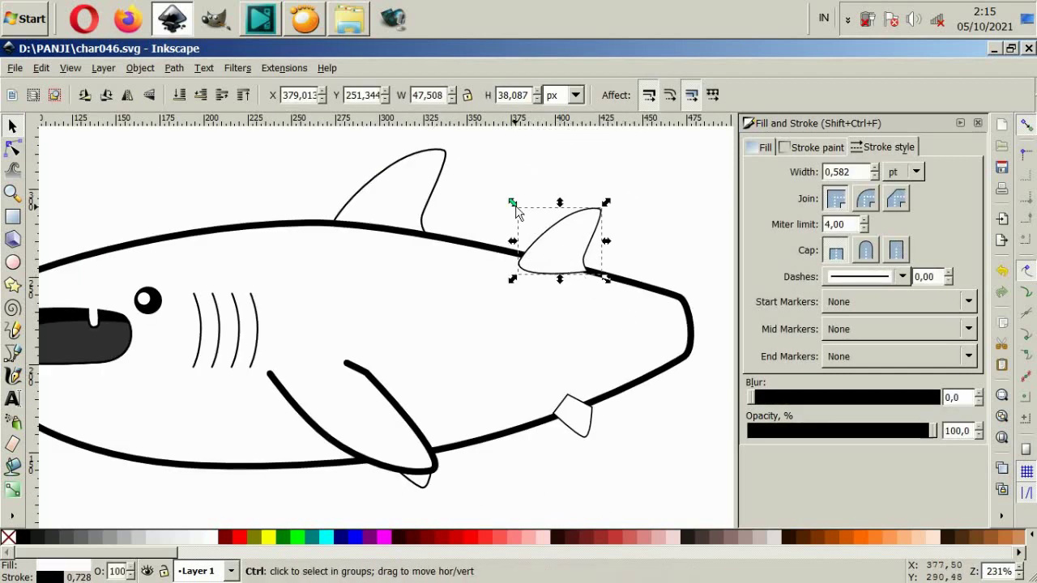
{"action": "left_click_drag", "start_coordinate": [514, 203], "coordinate": [539, 222]}
{"action": "scroll", "coordinate": [648, 266], "scroll_direction": "down", "scroll_amount": 4}
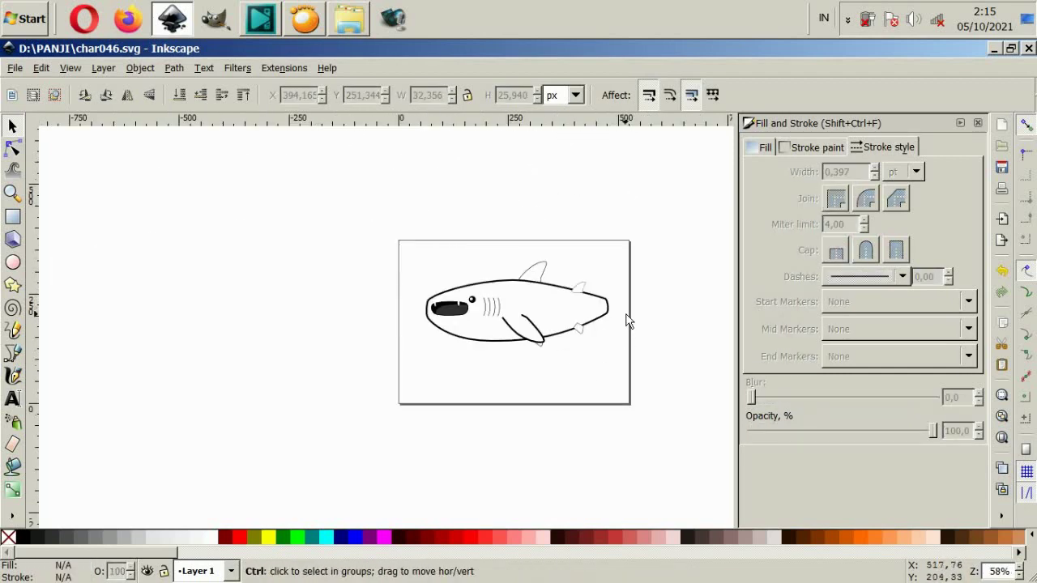
{"action": "scroll", "coordinate": [627, 317], "scroll_direction": "up", "scroll_amount": 2}
{"action": "left_click", "coordinate": [541, 340]}
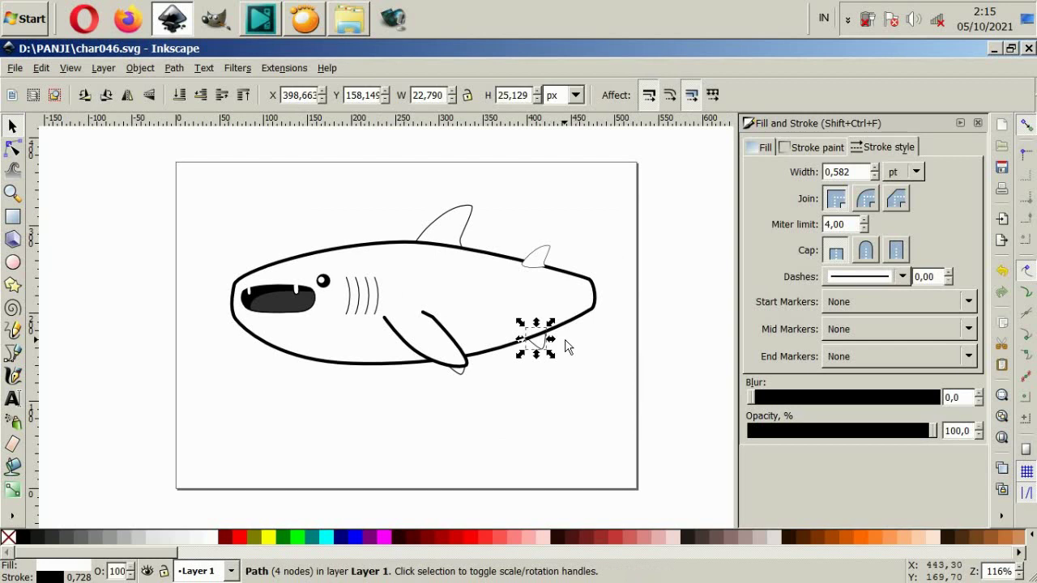
{"action": "left_click", "coordinate": [551, 252]}
{"action": "left_click", "coordinate": [607, 265]}
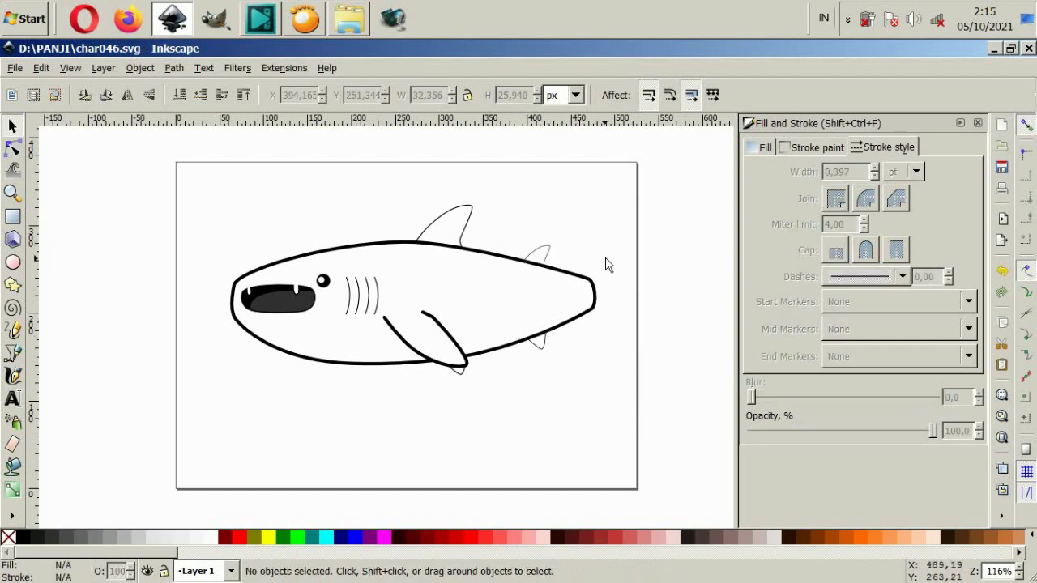
{"action": "scroll", "coordinate": [640, 304], "scroll_direction": "up", "scroll_amount": 1}
Raise the body outline's tail-end node slightly
{"action": "key", "text": "n"}
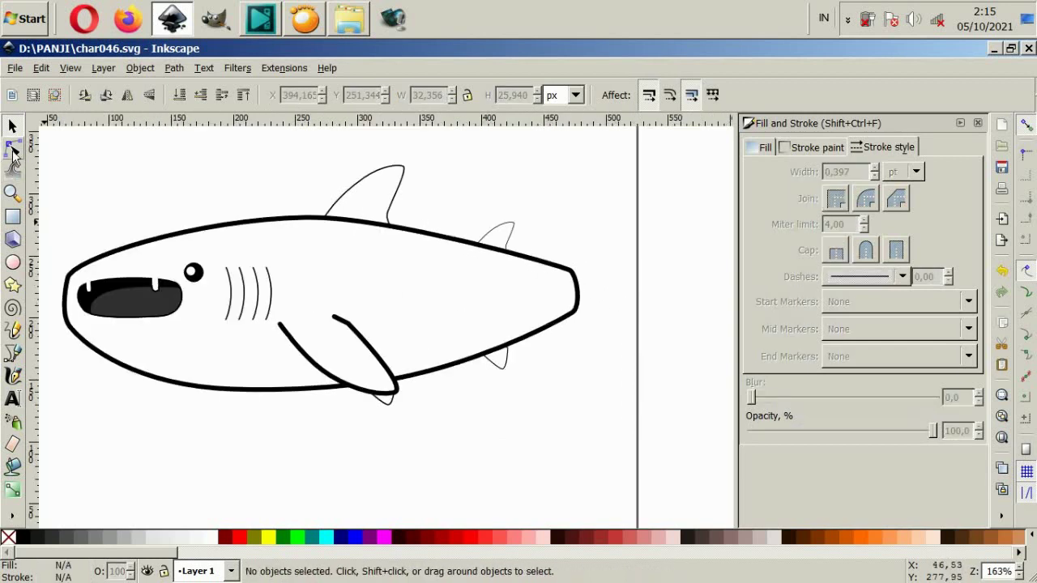
{"action": "left_click", "coordinate": [577, 322]}
{"action": "left_click_drag", "start_coordinate": [573, 312], "coordinate": [573, 303]}
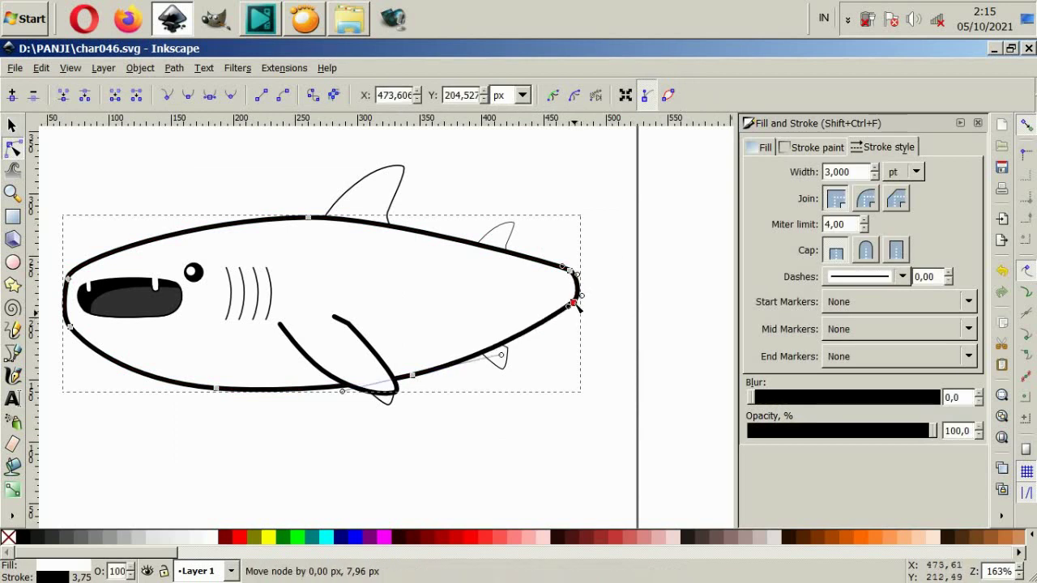
{"action": "left_click", "coordinate": [567, 328]}
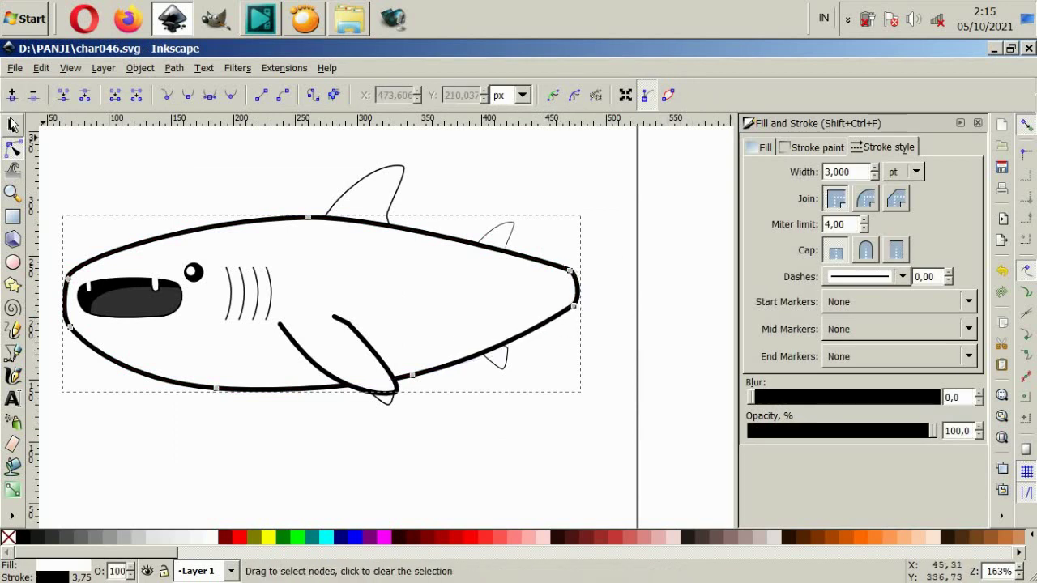
{"action": "key", "text": "s"}
{"action": "key", "text": "Escape"}
Shift the two small fin copies slightly down and right
{"action": "left_click", "coordinate": [498, 236]}
{"action": "left_click", "coordinate": [512, 361], "text": "shift"}
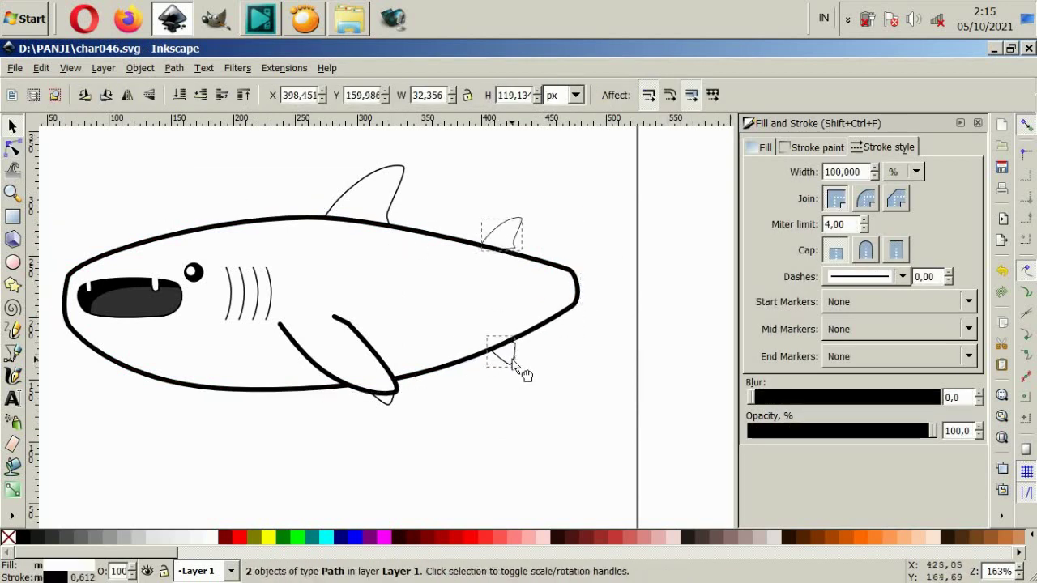
{"action": "left_click_drag", "start_coordinate": [507, 363], "coordinate": [515, 370]}
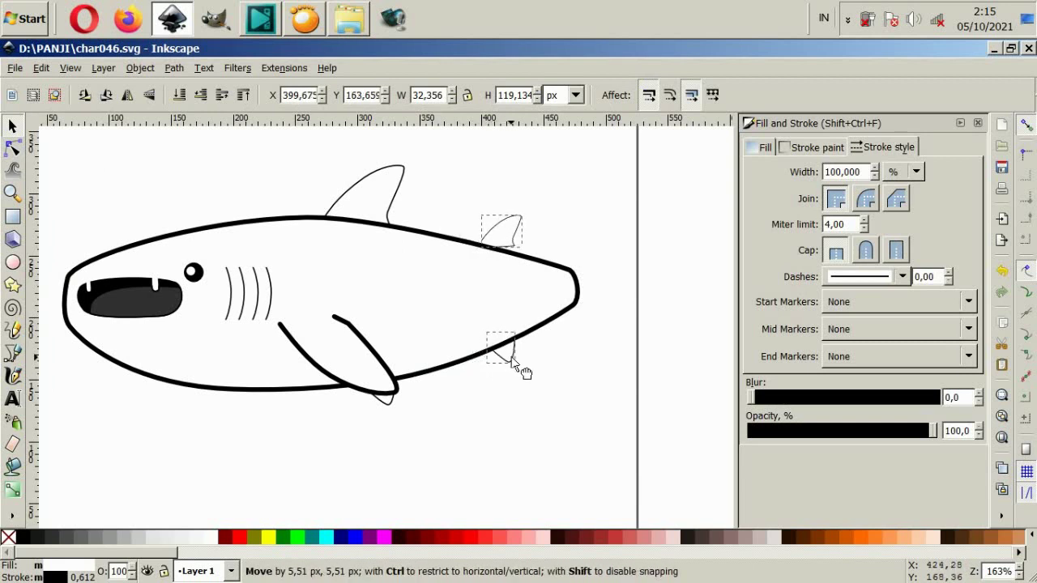
{"action": "key", "text": "Escape"}
Move the dorsal fin and small lower fin about 35 px right, resting the dorsal fin on the body
{"action": "left_click", "coordinate": [519, 256]}
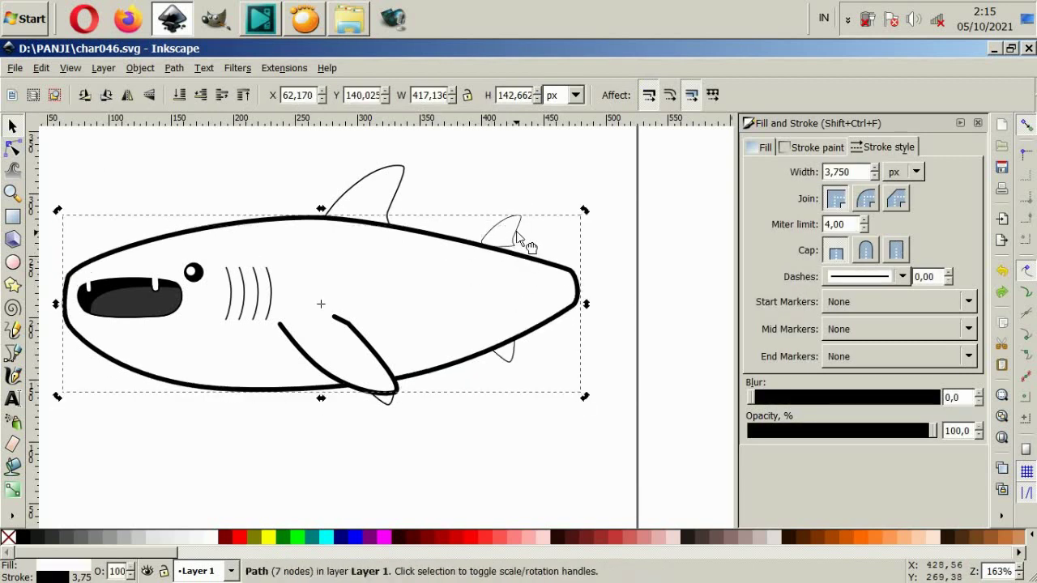
{"action": "left_click", "coordinate": [520, 231]}
{"action": "left_click", "coordinate": [395, 224]}
{"action": "left_click", "coordinate": [394, 409], "text": "shift"}
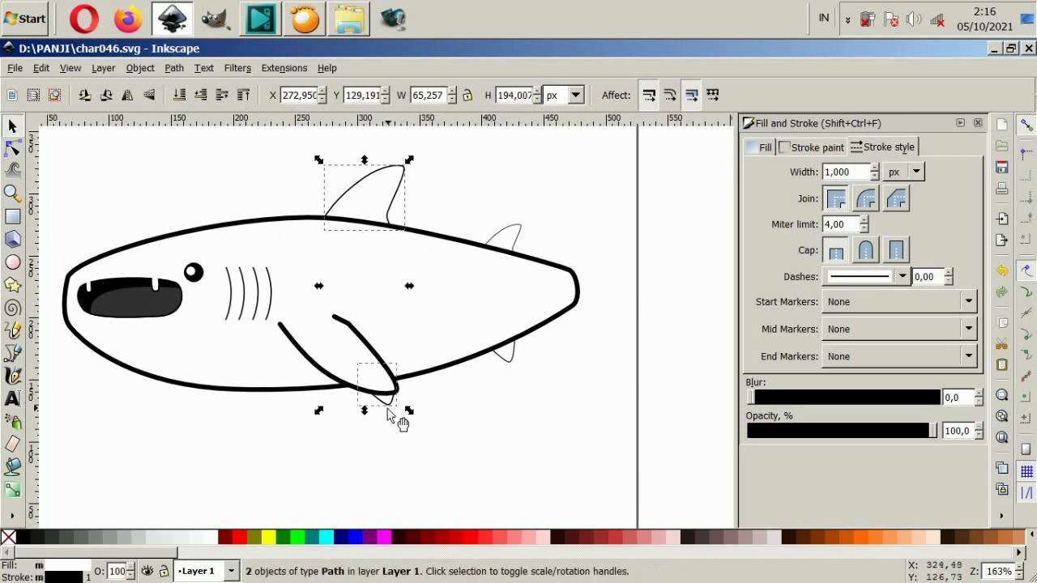
{"action": "left_click_drag", "start_coordinate": [396, 413], "coordinate": [419, 405]}
{"action": "key", "text": "Escape"}
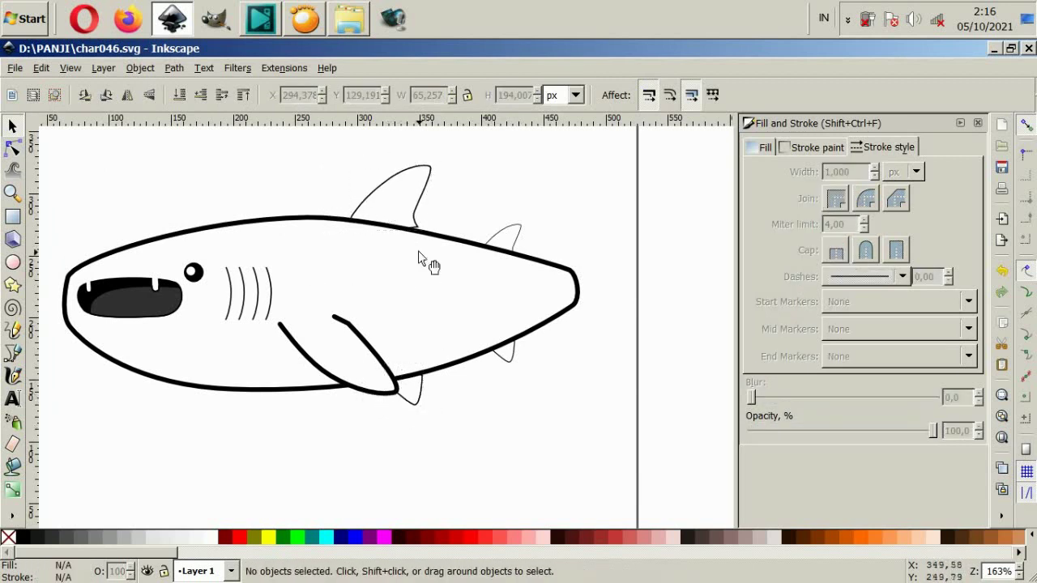
{"action": "left_click_drag", "start_coordinate": [418, 226], "coordinate": [416, 235]}
{"action": "left_click", "coordinate": [390, 392]}
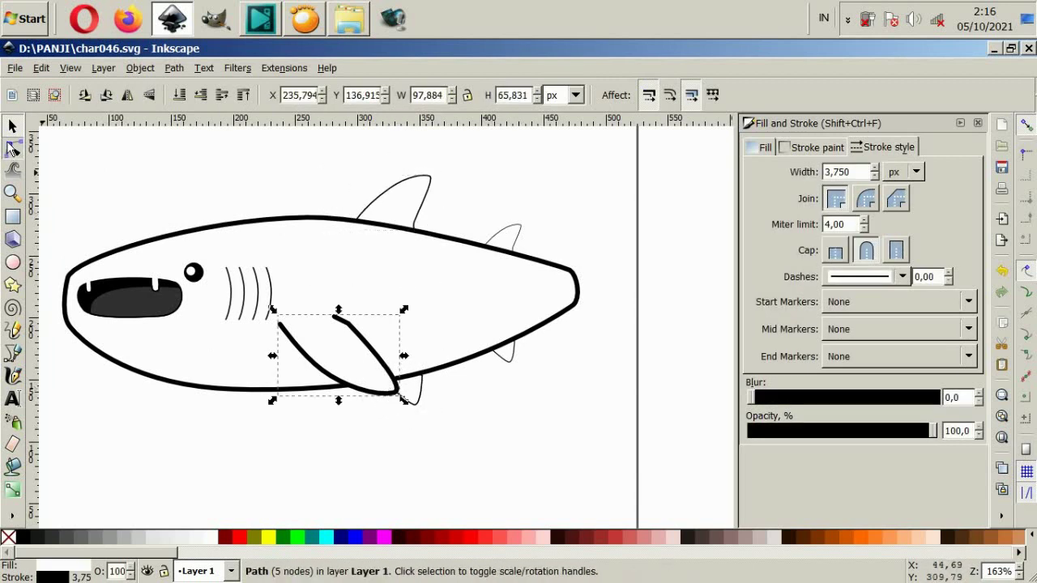
Reshape the pectoral fin's lower edge into a rounder tip dipping below the belly
{"action": "left_click", "coordinate": [13, 148]}
{"action": "left_click_drag", "start_coordinate": [289, 370], "coordinate": [387, 405]}
{"action": "left_click", "coordinate": [314, 377]}
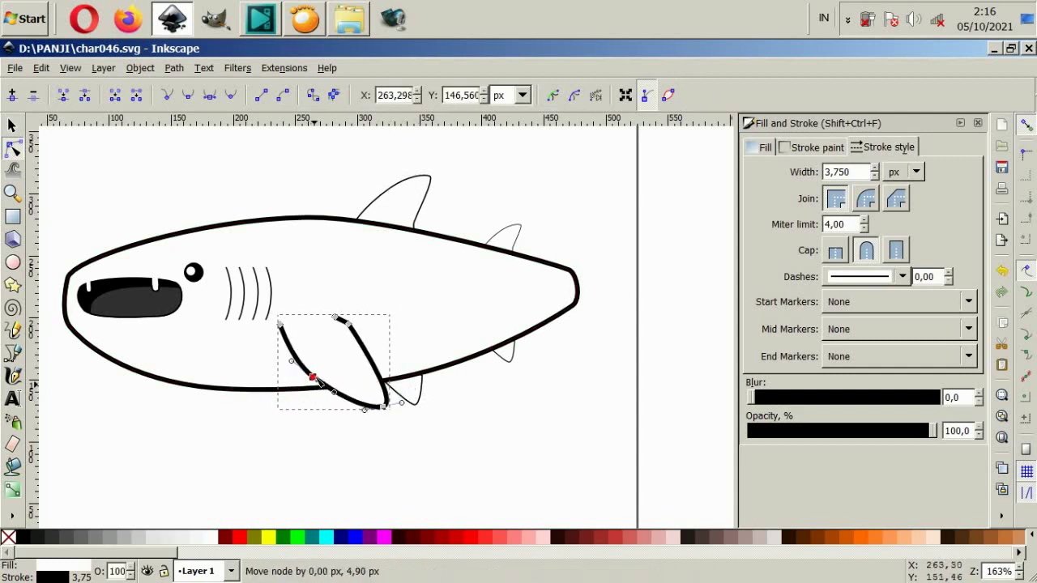
{"action": "key", "text": "Escape"}
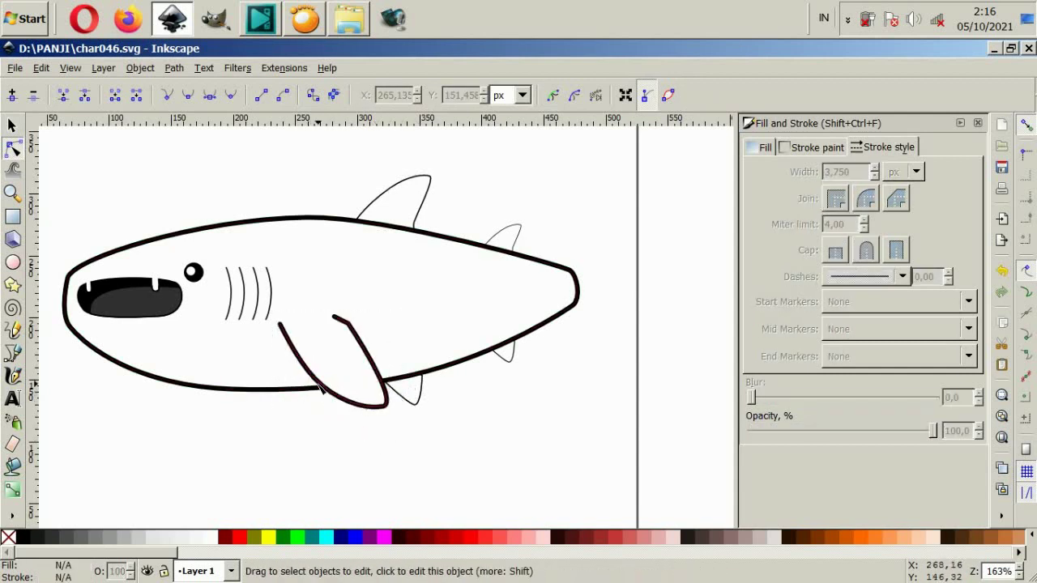
{"action": "left_click", "coordinate": [321, 389]}
{"action": "left_click_drag", "start_coordinate": [301, 373], "coordinate": [306, 375]}
{"action": "left_click", "coordinate": [313, 408]}
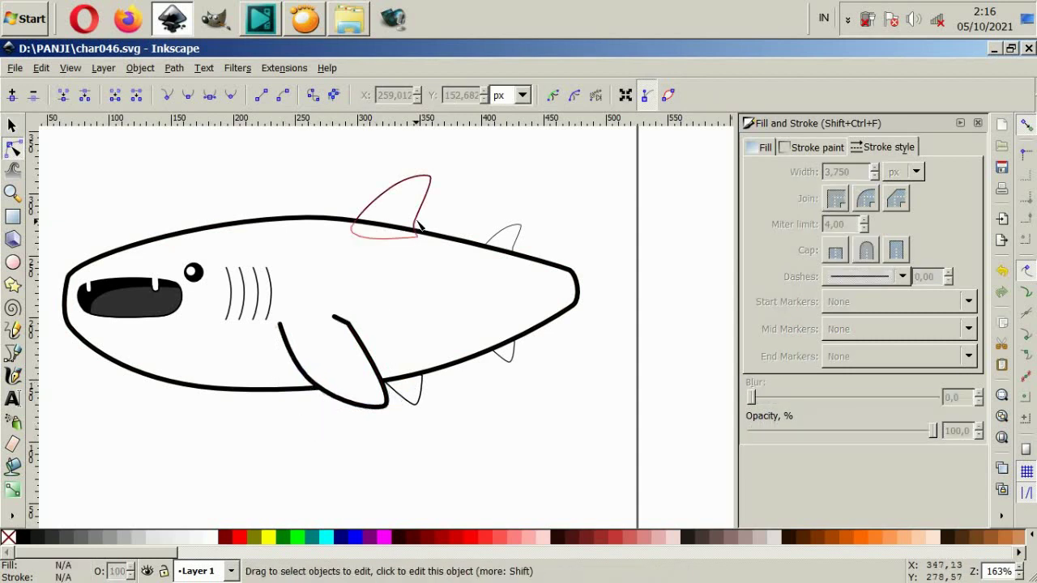
Show the fins' stroke width in points, reading 0.645 pt
{"action": "left_click", "coordinate": [420, 227]}
{"action": "left_click", "coordinate": [901, 172]}
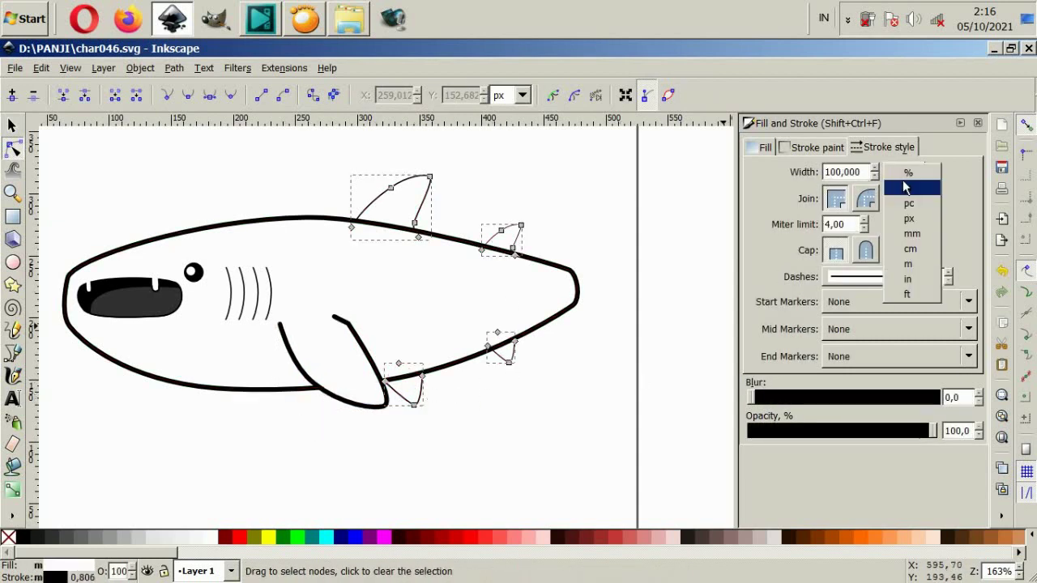
{"action": "left_click", "coordinate": [908, 188]}
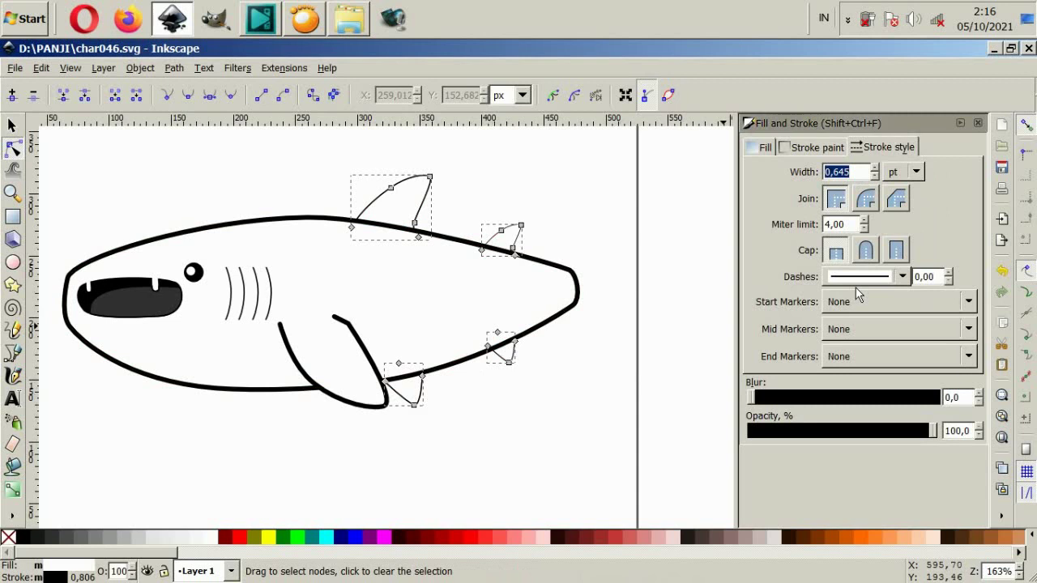
Give the fins a 3 pt stroke and union the first fin with the shark body
{"action": "type", "text": "3"}
{"action": "key", "text": "Return"}
{"action": "left_click", "coordinate": [12, 125]}
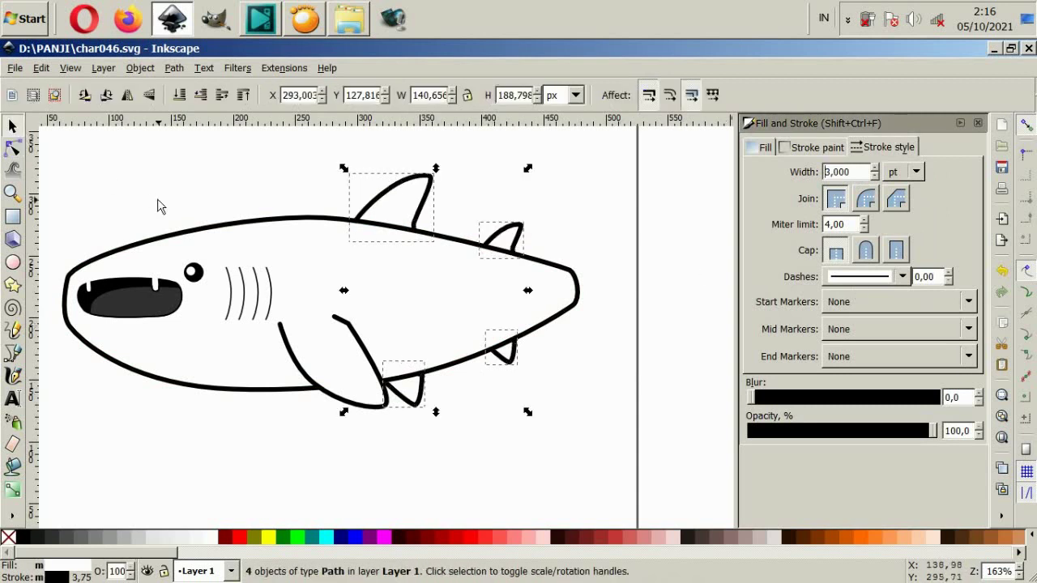
{"action": "left_click", "coordinate": [180, 236], "text": "shift"}
{"action": "left_click", "coordinate": [174, 68]}
{"action": "left_click", "coordinate": [197, 148]}
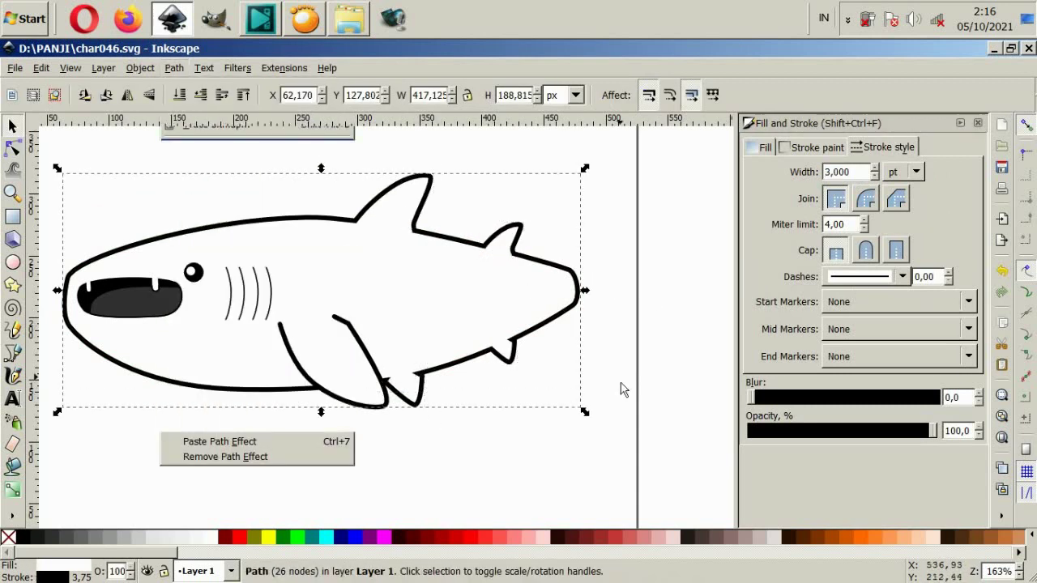
{"action": "left_click", "coordinate": [463, 411]}
Union the two lower fins and the remaining fins with the body into one path
{"action": "scroll", "coordinate": [443, 403], "scroll_direction": "down", "scroll_amount": 1}
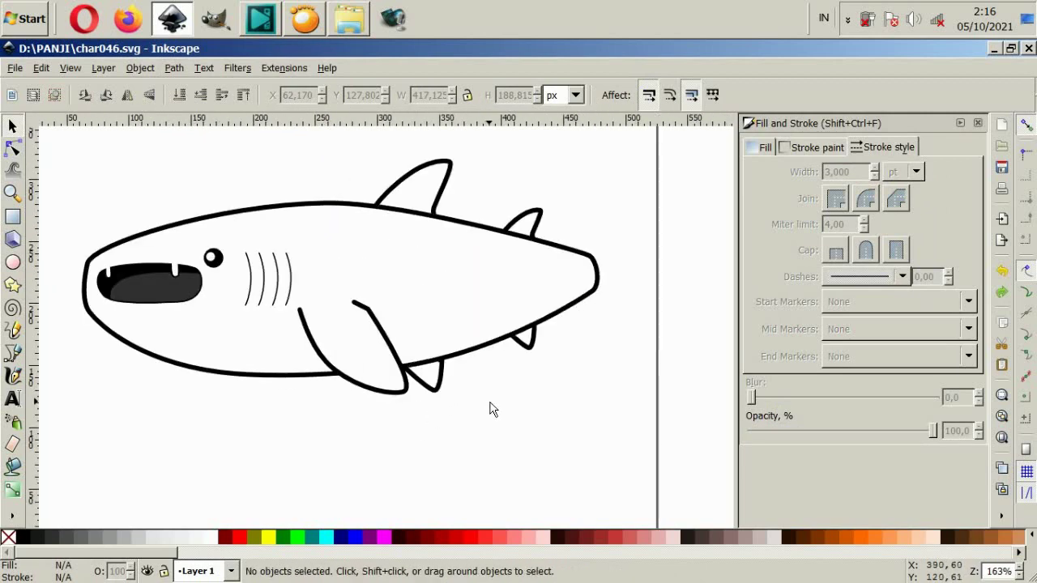
{"action": "scroll", "coordinate": [490, 409], "scroll_direction": "up", "scroll_amount": 1}
{"action": "left_click", "coordinate": [395, 371]}
{"action": "left_click", "coordinate": [547, 334], "text": "shift"}
{"action": "scroll", "coordinate": [550, 342], "scroll_direction": "up", "scroll_amount": 2}
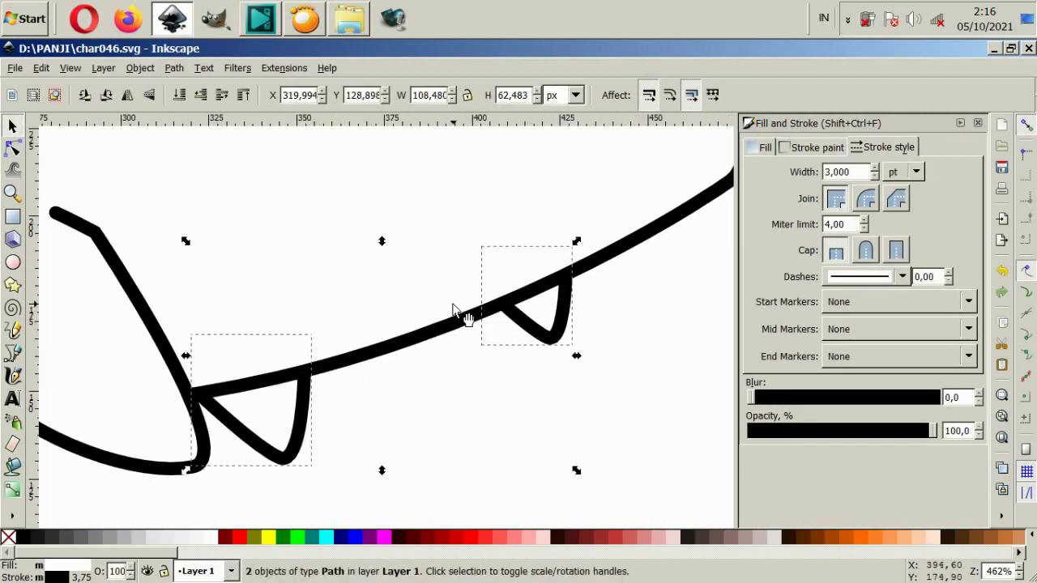
{"action": "key", "text": "5"}
{"action": "left_click", "coordinate": [474, 227], "text": "shift"}
{"action": "left_click", "coordinate": [417, 209], "text": "shift"}
{"action": "left_click", "coordinate": [423, 252], "text": "shift"}
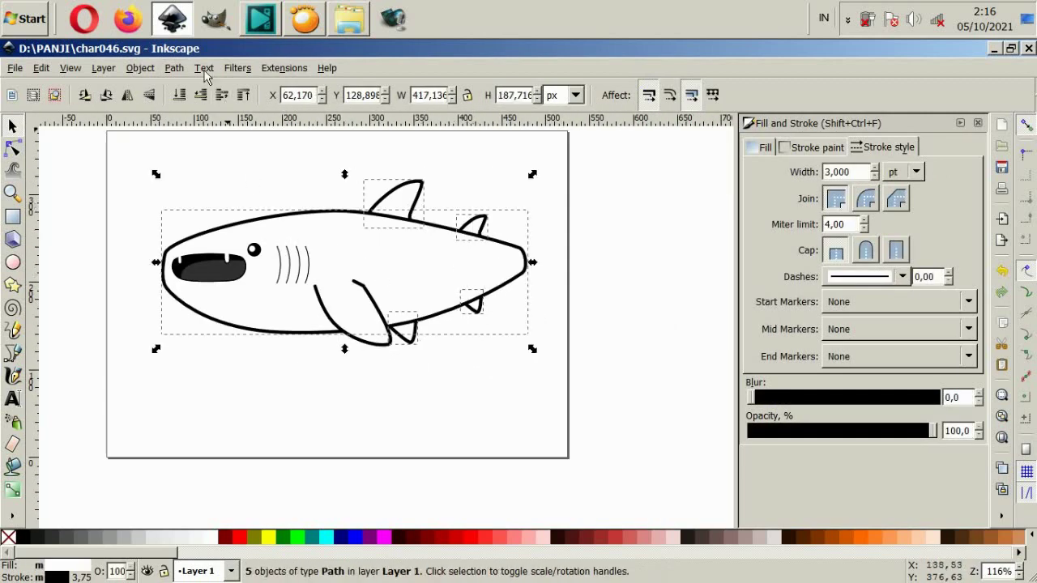
{"action": "left_click", "coordinate": [174, 68]}
{"action": "left_click", "coordinate": [185, 148]}
{"action": "left_click", "coordinate": [436, 403]}
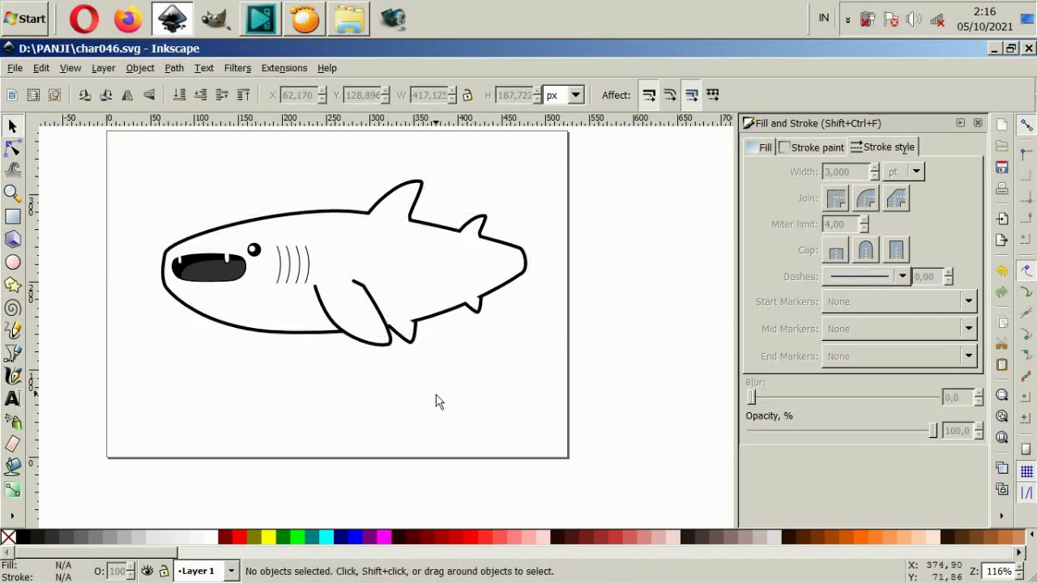
Briefly select the pectoral fin, then clear the selection
{"action": "scroll", "coordinate": [341, 333], "scroll_direction": "up", "scroll_amount": 2}
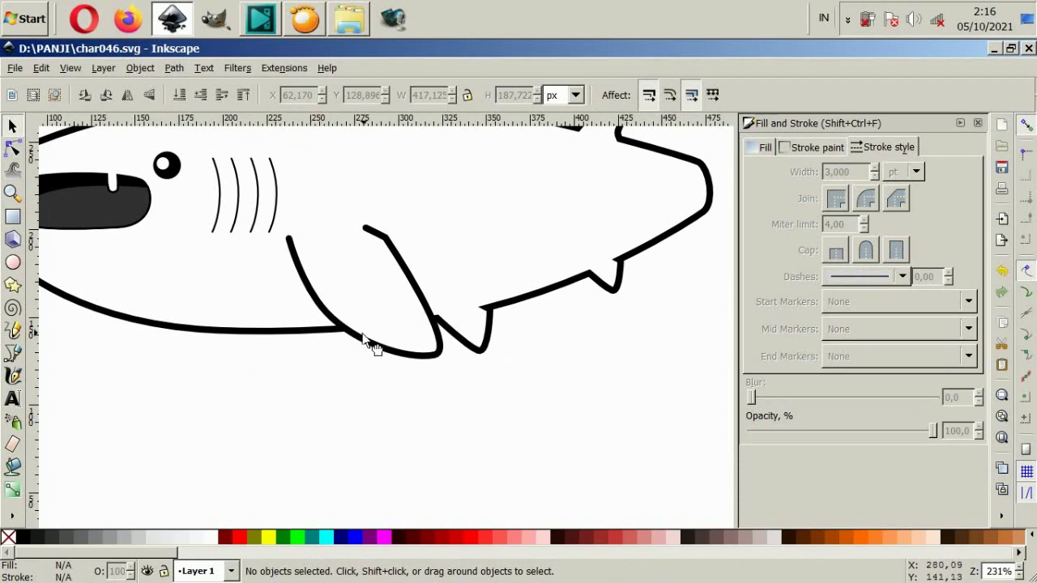
{"action": "left_click_drag", "start_coordinate": [368, 344], "coordinate": [364, 349]}
{"action": "key", "text": "Escape"}
{"action": "scroll", "coordinate": [352, 273], "scroll_direction": "down", "scroll_amount": 2}
Draw a closed crescent tail fin at the shark's rear with the Bezier pen
{"action": "scroll", "coordinate": [419, 251], "scroll_direction": "down", "scroll_amount": 3}
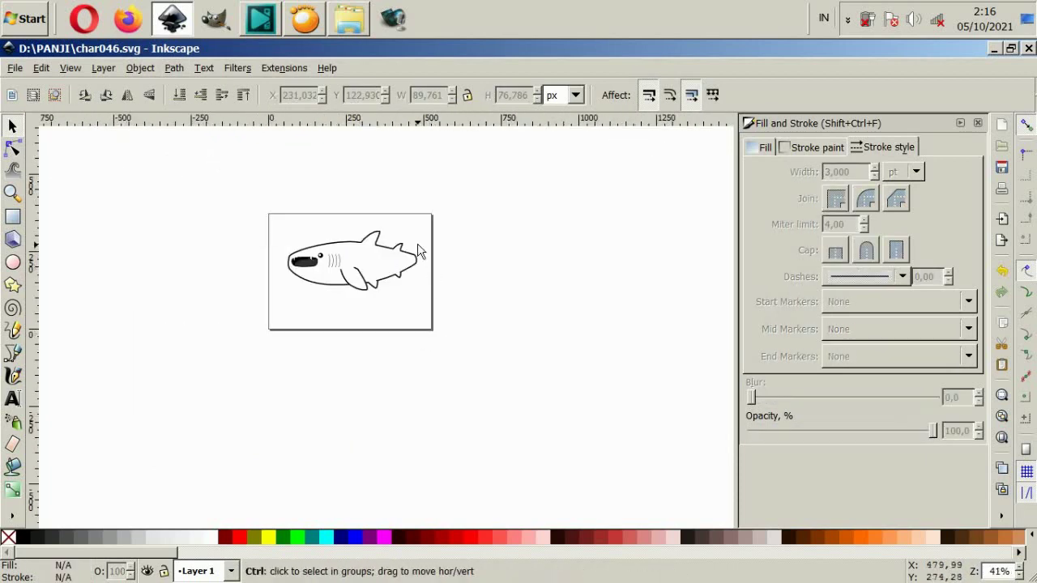
{"action": "scroll", "coordinate": [419, 251], "scroll_direction": "up", "scroll_amount": 6}
{"action": "left_click", "coordinate": [63, 332]}
{"action": "left_click", "coordinate": [13, 354]}
{"action": "scroll", "coordinate": [385, 301], "scroll_direction": "up", "scroll_amount": 1}
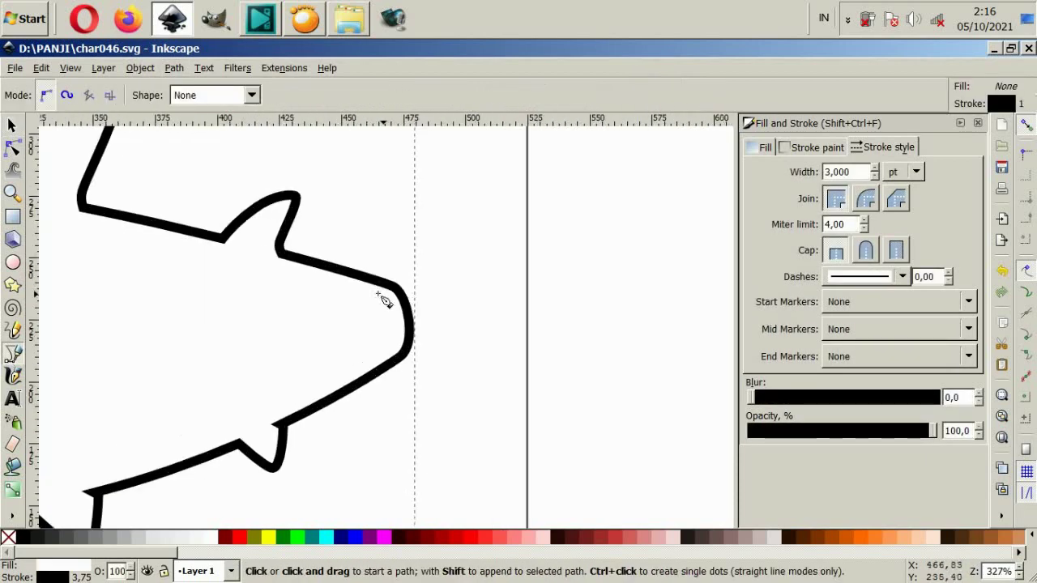
{"action": "left_click", "coordinate": [388, 284]}
{"action": "scroll", "coordinate": [389, 283], "scroll_direction": "up", "scroll_amount": 2}
{"action": "left_click_drag", "start_coordinate": [438, 245], "coordinate": [452, 240]}
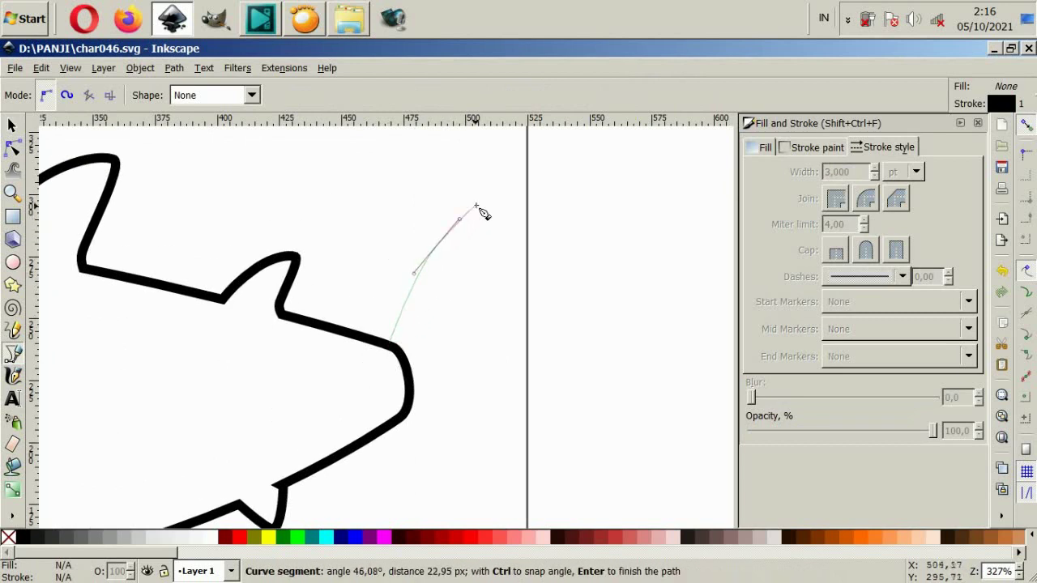
{"action": "left_click_drag", "start_coordinate": [498, 197], "coordinate": [518, 202]}
{"action": "left_click", "coordinate": [474, 325]}
{"action": "left_click_drag", "start_coordinate": [472, 391], "coordinate": [478, 398]}
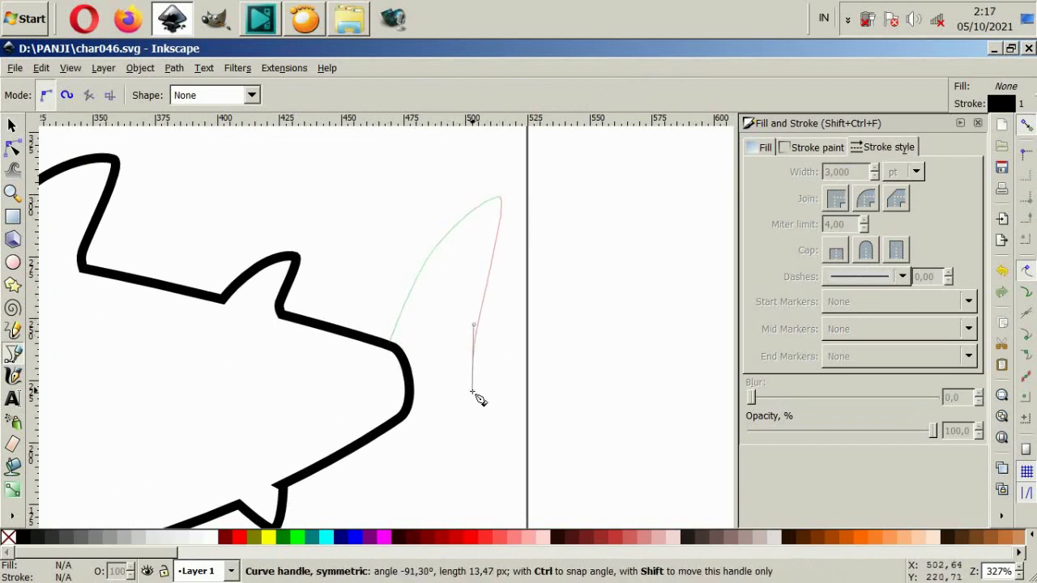
{"action": "left_click_drag", "start_coordinate": [483, 451], "coordinate": [481, 472]}
{"action": "left_click_drag", "start_coordinate": [397, 429], "coordinate": [373, 396]}
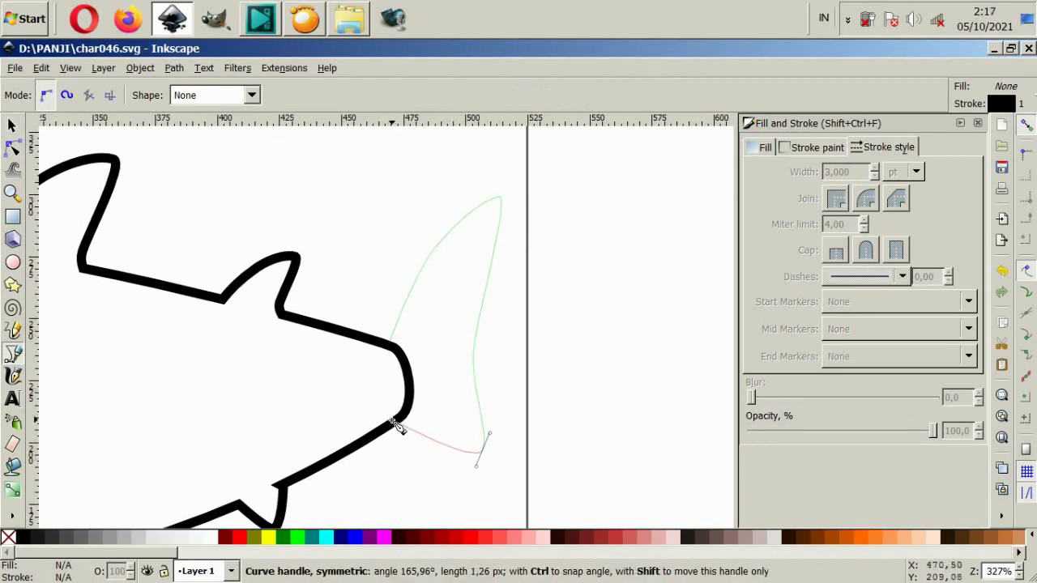
{"action": "left_click", "coordinate": [389, 346]}
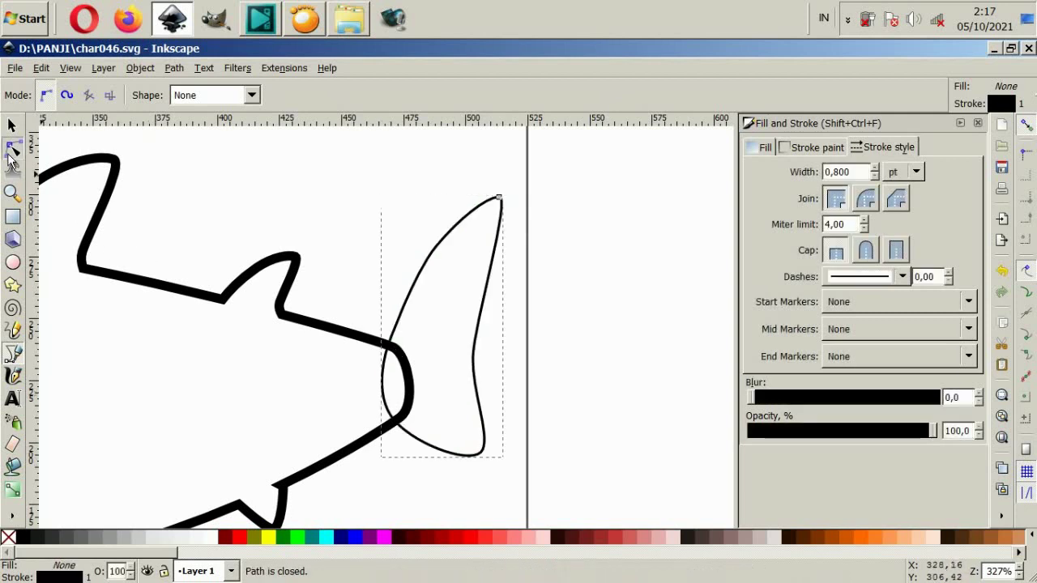
Adjust a tail node, then union the tail into the shark body outline
{"action": "left_click", "coordinate": [11, 152]}
{"action": "left_click", "coordinate": [435, 258]}
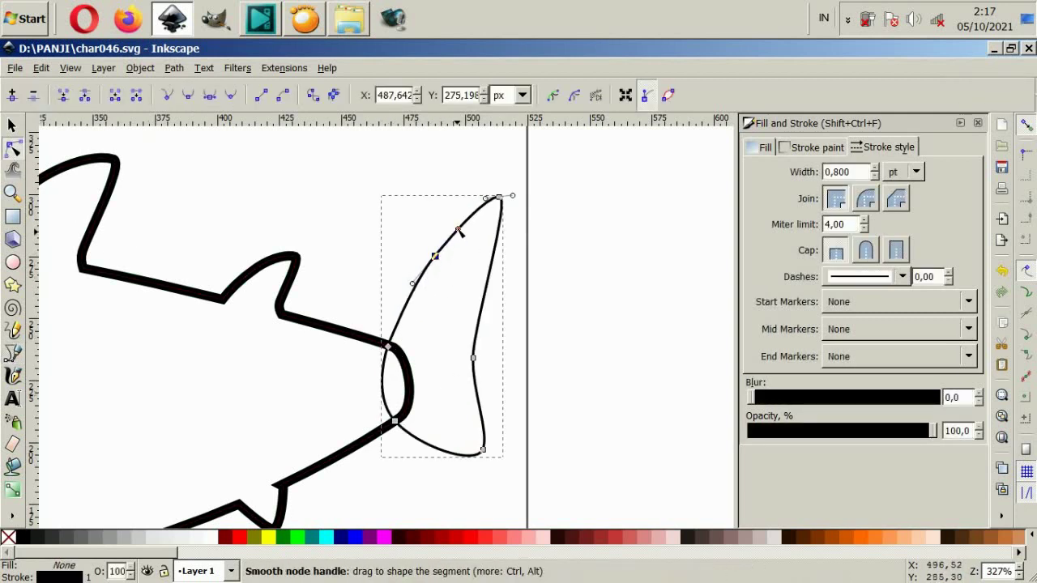
{"action": "scroll", "coordinate": [375, 380], "scroll_direction": "down", "scroll_amount": 2}
{"action": "scroll", "coordinate": [222, 417], "scroll_direction": "down", "scroll_amount": 4}
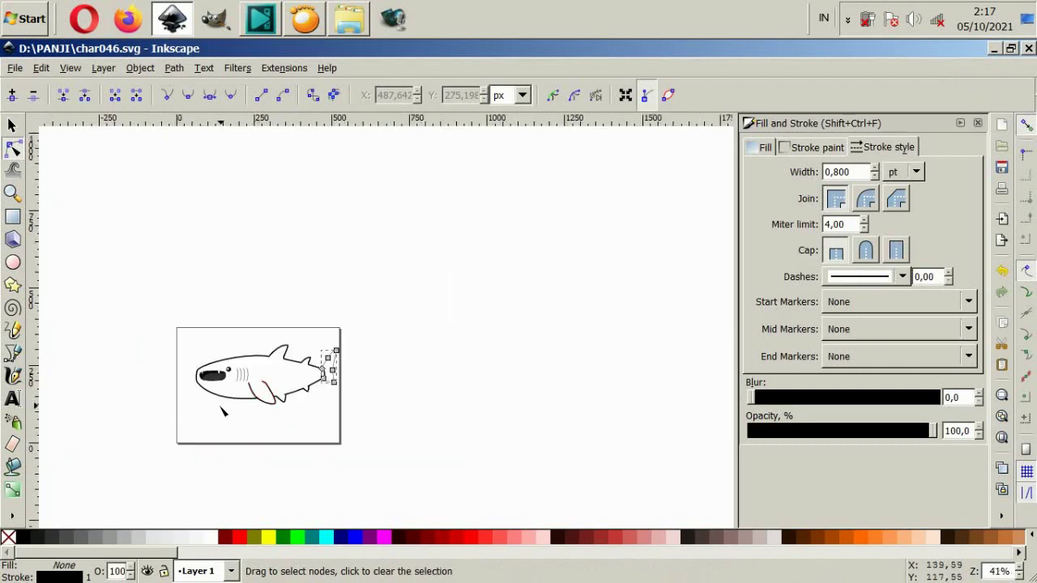
{"action": "scroll", "coordinate": [311, 368], "scroll_direction": "up", "scroll_amount": 4}
{"action": "left_click", "coordinate": [11, 126]}
{"action": "left_click", "coordinate": [457, 273], "text": "shift"}
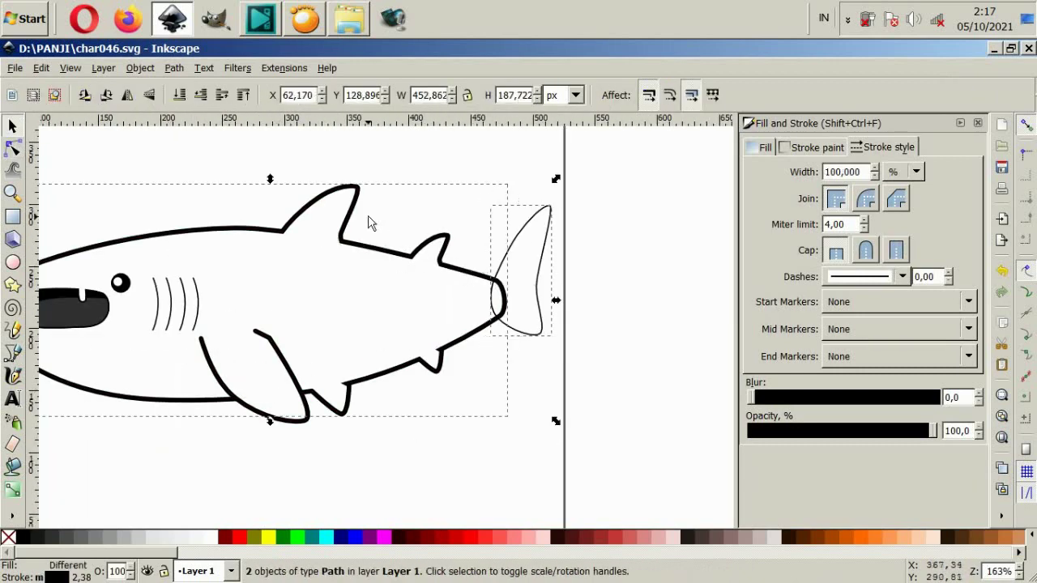
{"action": "left_click", "coordinate": [174, 68]}
{"action": "left_click", "coordinate": [195, 143]}
{"action": "scroll", "coordinate": [103, 264], "scroll_direction": "down", "scroll_amount": 3}
{"action": "left_click", "coordinate": [103, 264]}
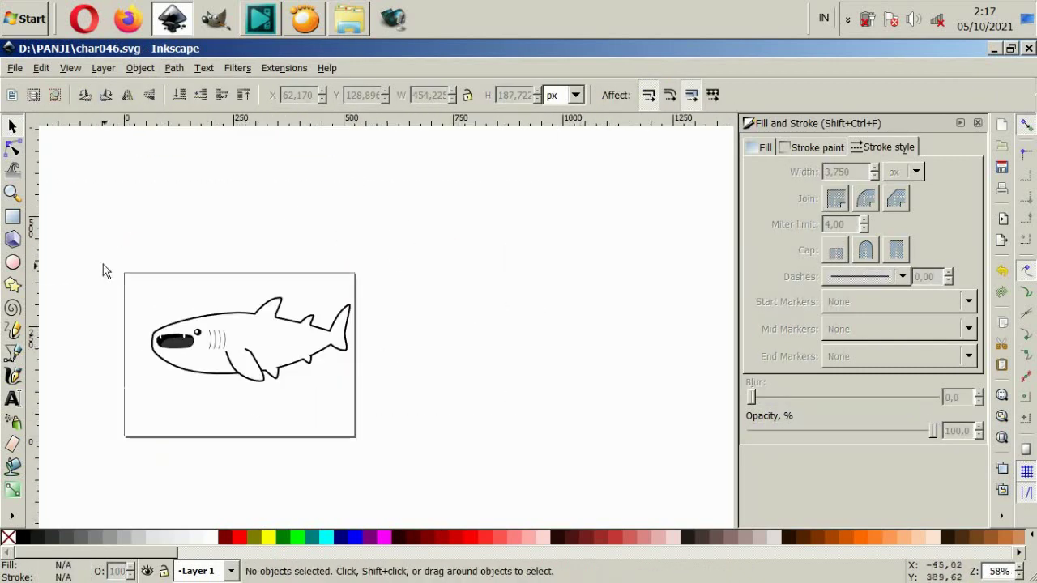
{"action": "left_click_drag", "start_coordinate": [120, 252], "coordinate": [386, 420]}
Node-edit the shark outline, raising the lower belly nodes near the pectoral fin
{"action": "scroll", "coordinate": [297, 389], "scroll_direction": "up", "scroll_amount": 2}
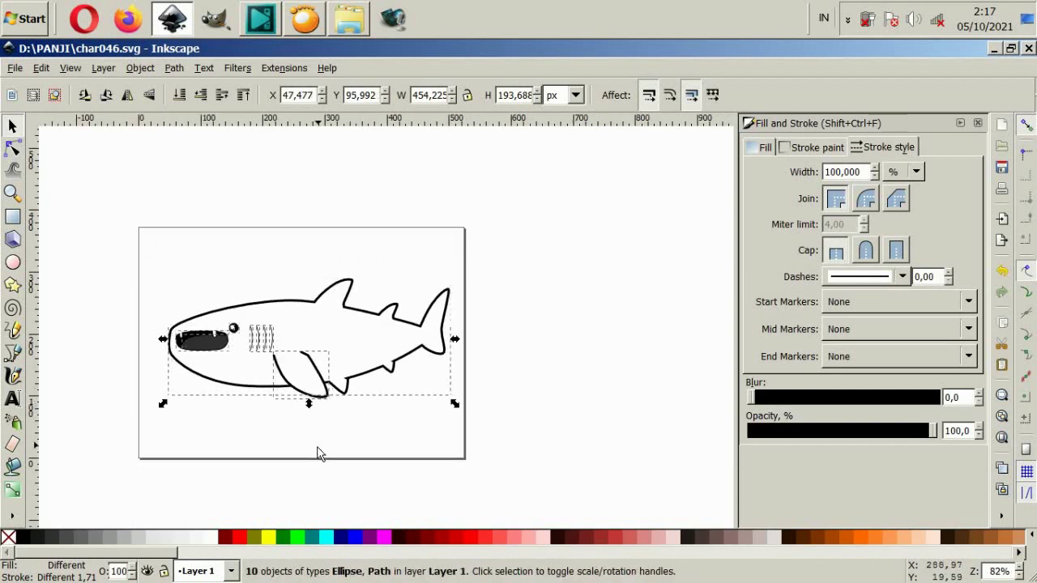
{"action": "scroll", "coordinate": [254, 389], "scroll_direction": "up", "scroll_amount": 1}
{"action": "key", "text": "Escape"}
{"action": "double_click", "coordinate": [254, 382]}
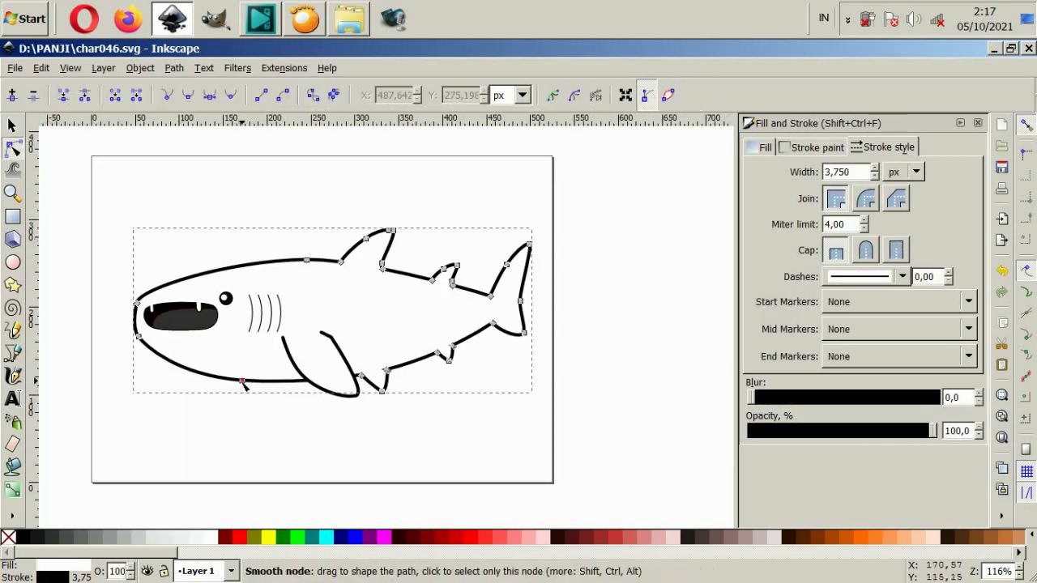
{"action": "left_click_drag", "start_coordinate": [243, 383], "coordinate": [243, 373]}
{"action": "key", "text": "ctrl+z"}
{"action": "key", "text": "ctrl+z"}
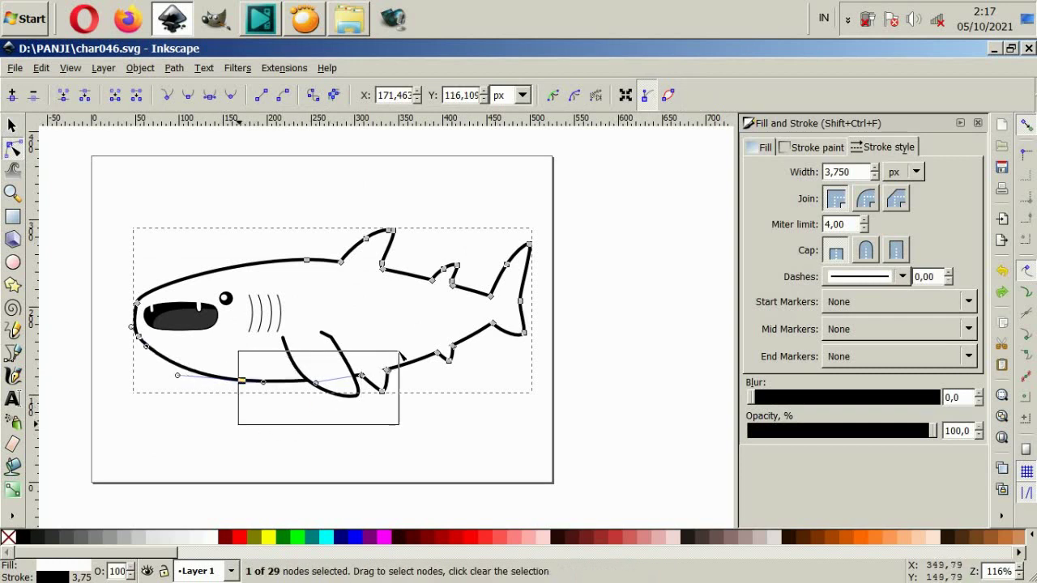
{"action": "left_click_drag", "start_coordinate": [403, 442], "coordinate": [175, 351]}
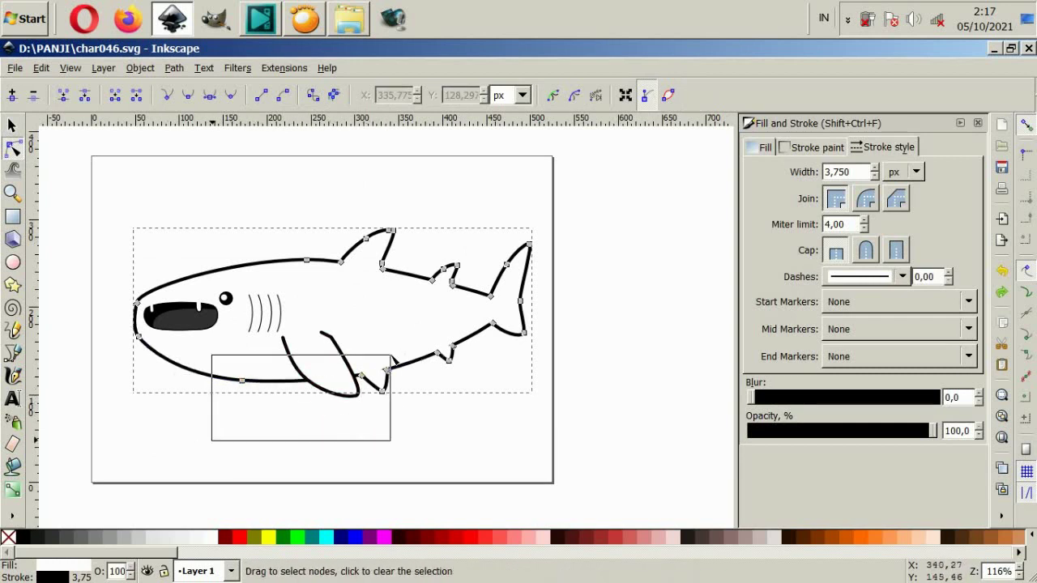
{"action": "left_click_drag", "start_coordinate": [248, 385], "coordinate": [251, 371]}
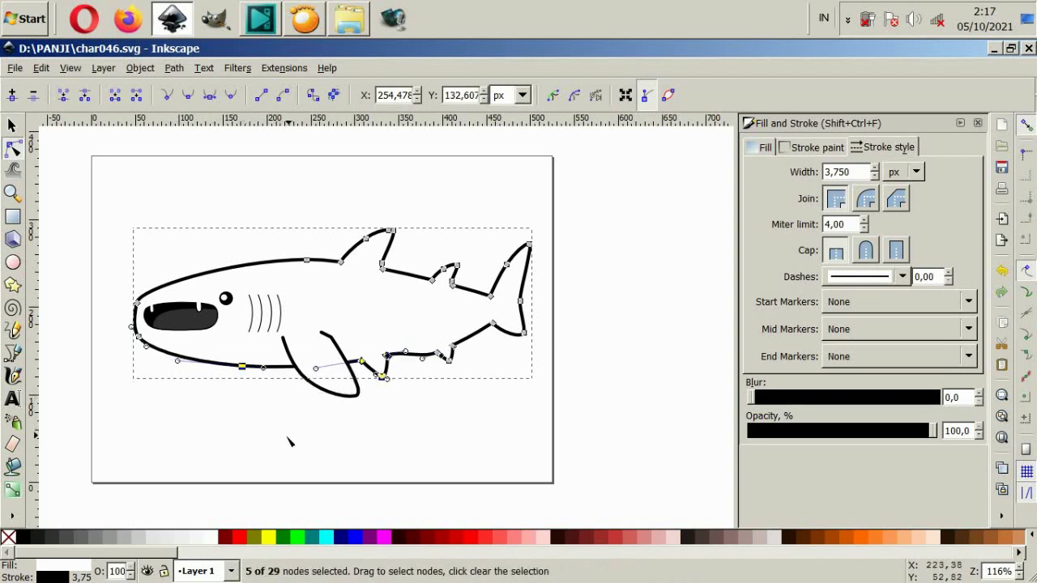
{"action": "key", "text": "ctrl+z"}
{"action": "key", "text": "ctrl+z"}
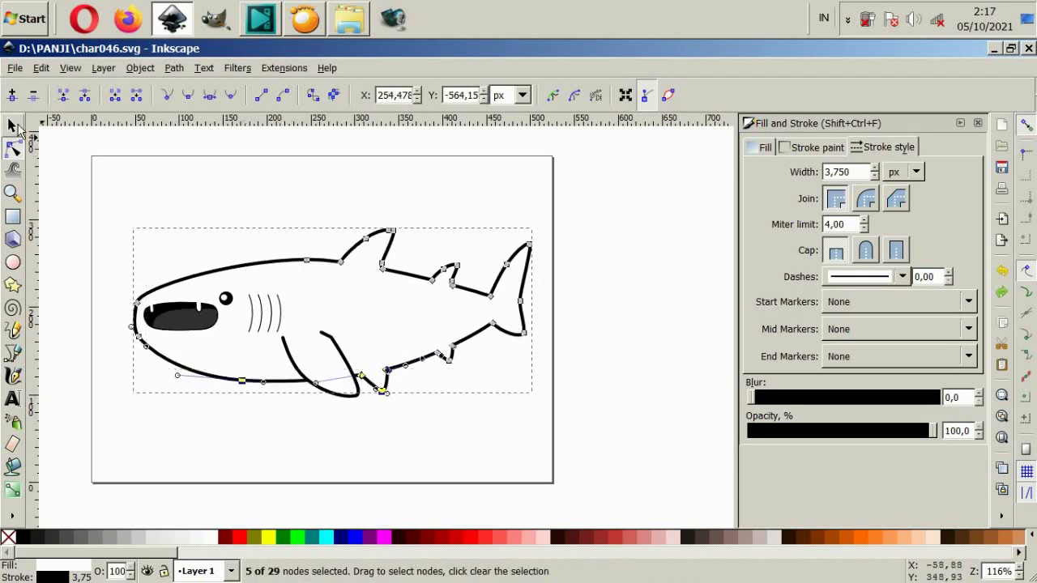
{"action": "left_click", "coordinate": [12, 125]}
{"action": "left_click", "coordinate": [314, 356]}
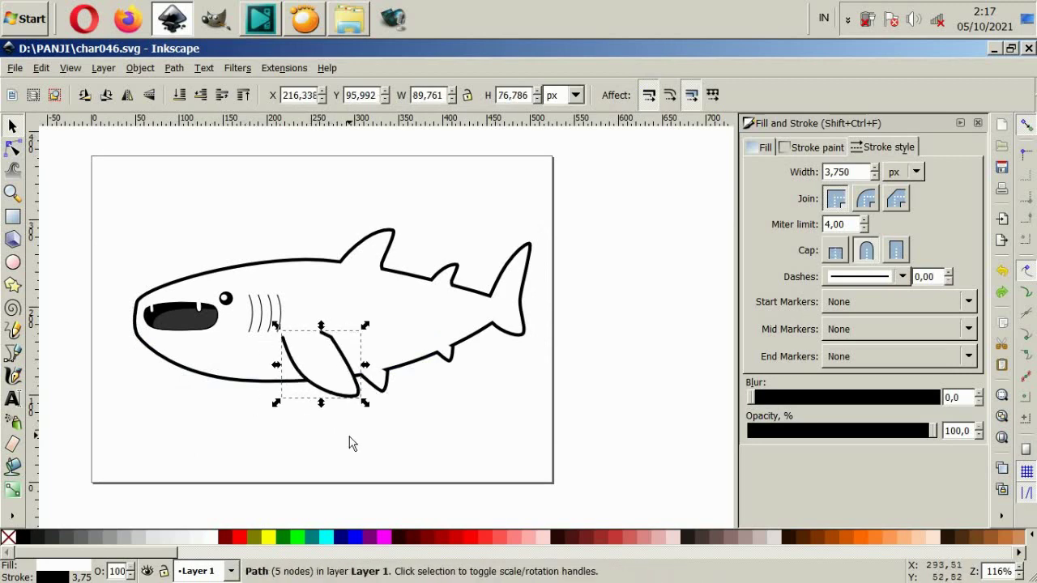
{"action": "left_click_drag", "start_coordinate": [116, 184], "coordinate": [460, 366]}
Shift the four gill lines slightly to the left
{"action": "key", "text": "Escape"}
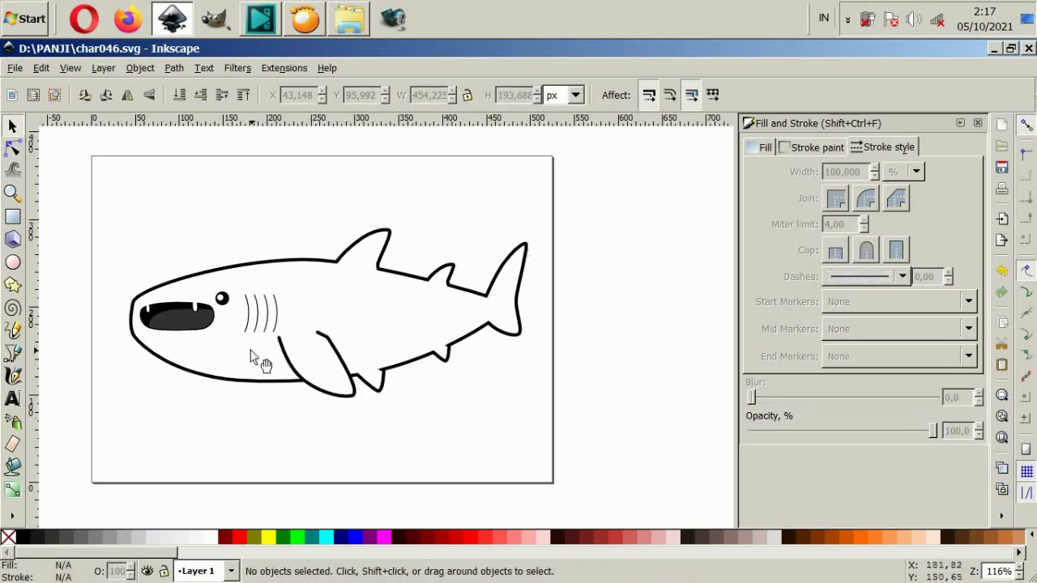
{"action": "scroll", "coordinate": [243, 348], "scroll_direction": "up", "scroll_amount": 2, "text": "ctrl"}
{"action": "left_click_drag", "start_coordinate": [235, 473], "coordinate": [342, 238]}
{"action": "mouse_move", "coordinate": [181, 180]}
{"action": "left_mouse_down"}
{"action": "mouse_move", "coordinate": [227, 282]}
{"action": "mouse_move", "coordinate": [216, 266]}
{"action": "mouse_move", "coordinate": [324, 332]}
{"action": "left_mouse_up"}
{"action": "left_click_drag", "start_coordinate": [317, 296], "coordinate": [308, 296]}
Place a copy of the pectoral fin further left
{"action": "left_click", "coordinate": [326, 345]}
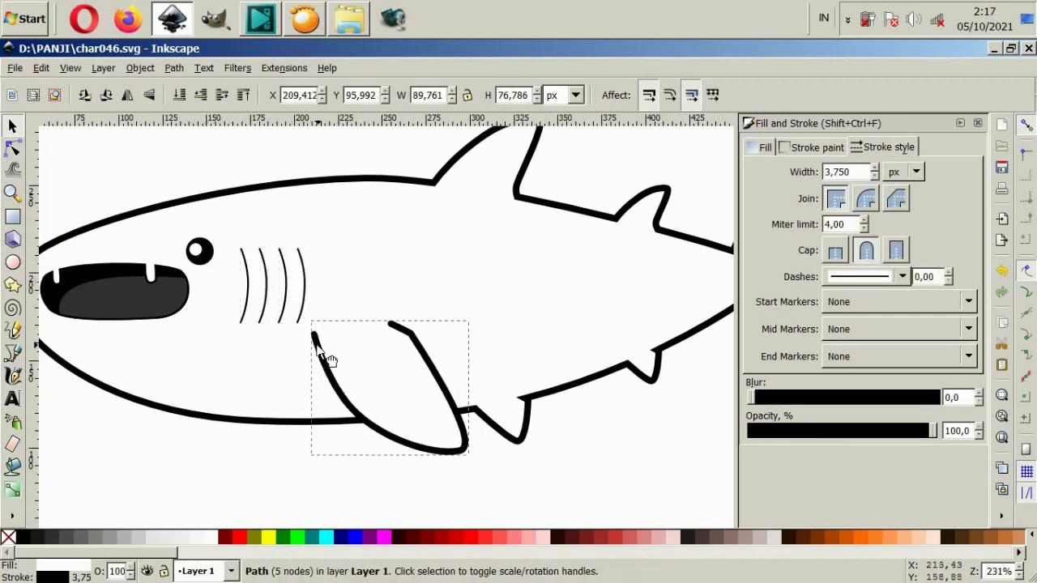
{"action": "key", "text": "Escape"}
{"action": "scroll", "coordinate": [367, 348], "scroll_direction": "down", "scroll_amount": 5, "text": "ctrl"}
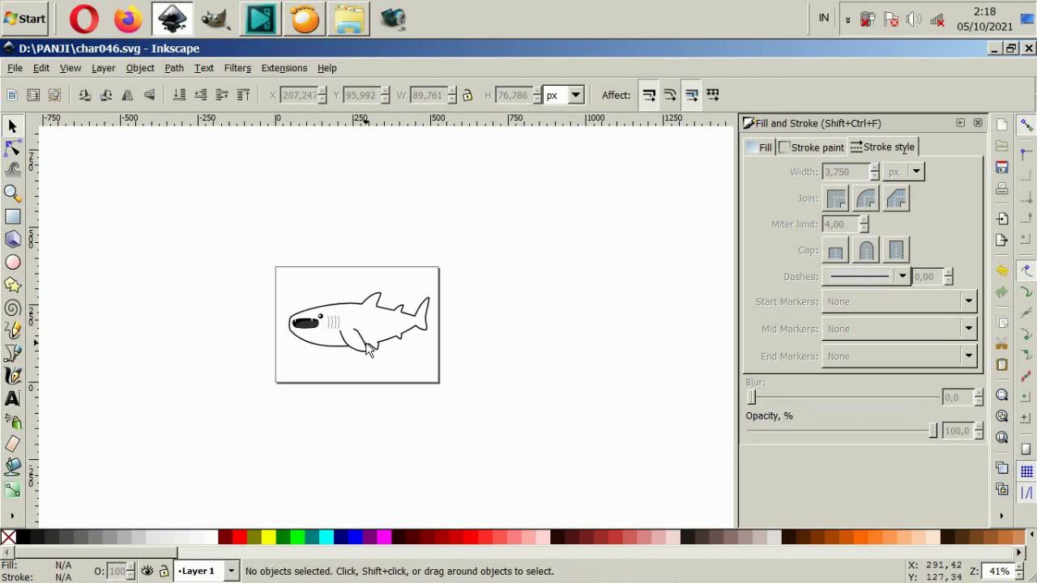
{"action": "scroll", "coordinate": [367, 349], "scroll_direction": "up", "scroll_amount": 4, "text": "ctrl"}
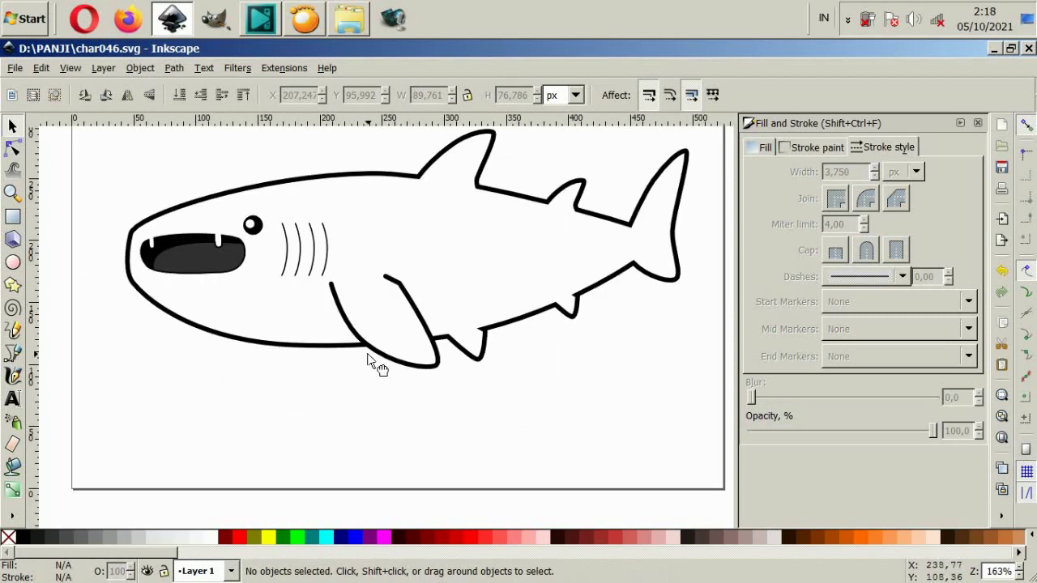
{"action": "left_click", "coordinate": [367, 353]}
{"action": "left_click_drag", "start_coordinate": [367, 353], "coordinate": [309, 354]}
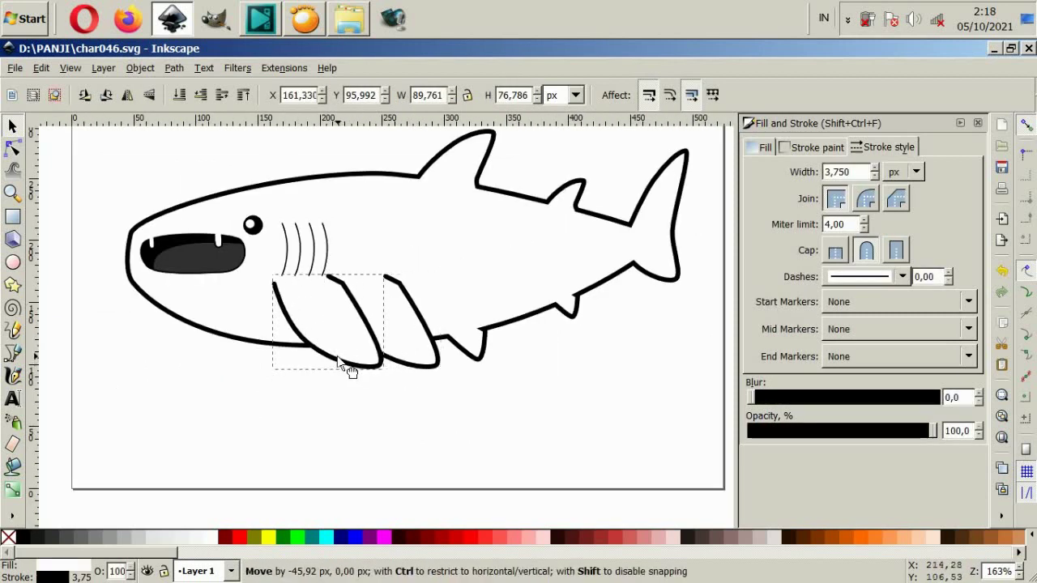
{"action": "key", "text": "Escape"}
Lower the black fin copy two levels behind the body and nudge it left
{"action": "left_click", "coordinate": [366, 338]}
{"action": "key", "text": "Page_Down"}
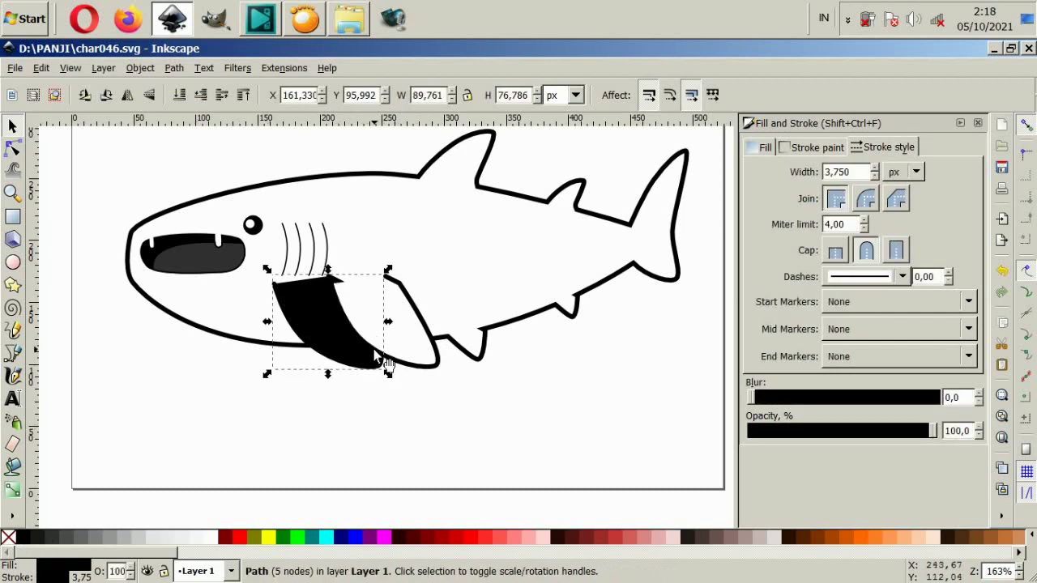
{"action": "key", "text": "Page_Down"}
{"action": "left_click_drag", "start_coordinate": [381, 374], "coordinate": [364, 371]}
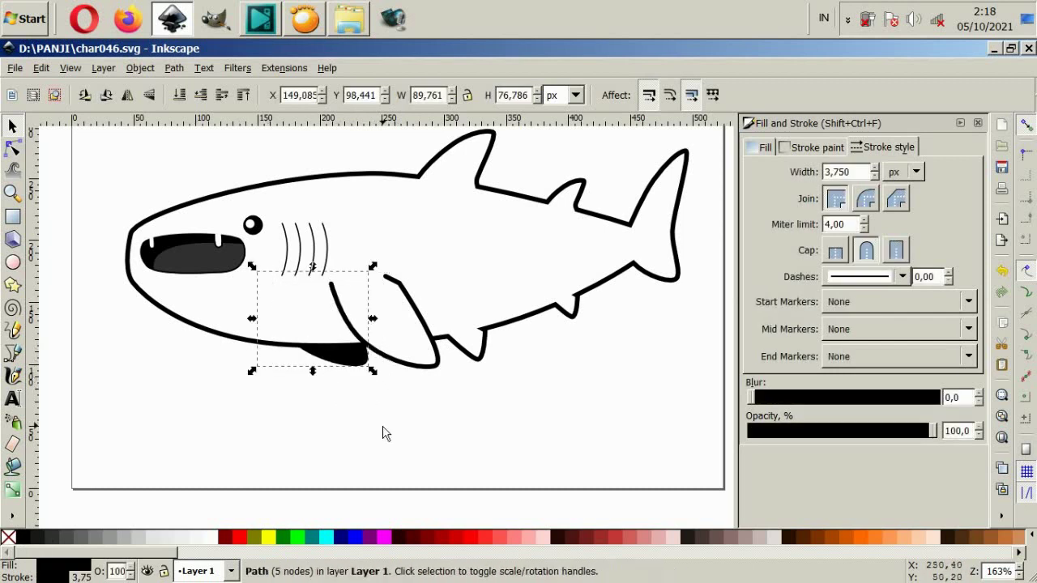
{"action": "key", "text": "Escape"}
{"action": "scroll", "coordinate": [401, 373], "scroll_direction": "down", "scroll_amount": 4, "text": "ctrl"}
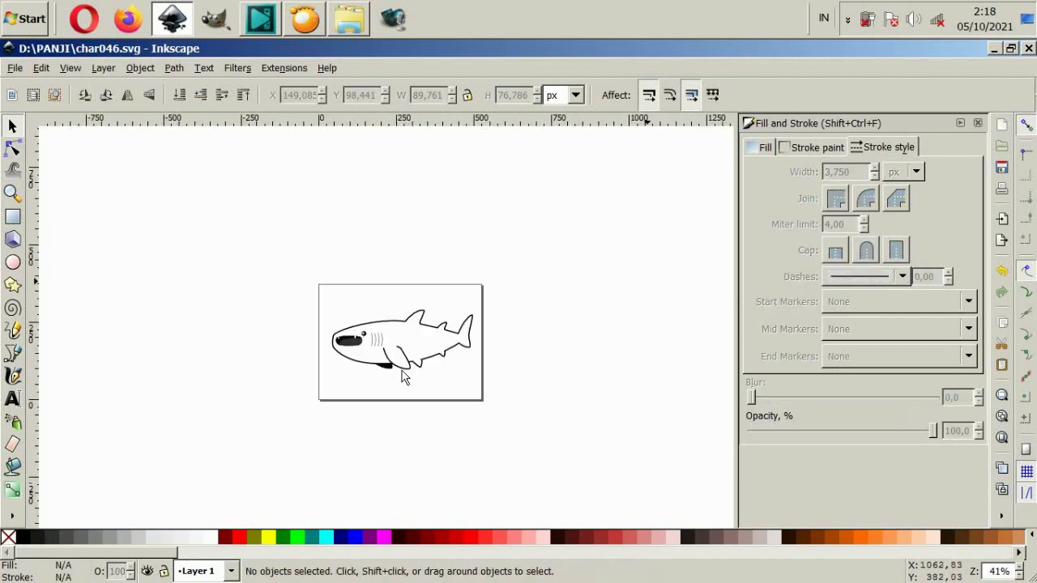
{"action": "scroll", "coordinate": [403, 377], "scroll_direction": "up", "scroll_amount": 4, "text": "ctrl"}
Start a Bezier path at the mouth corner, curving along the belly past the fin
{"action": "left_click", "coordinate": [16, 354]}
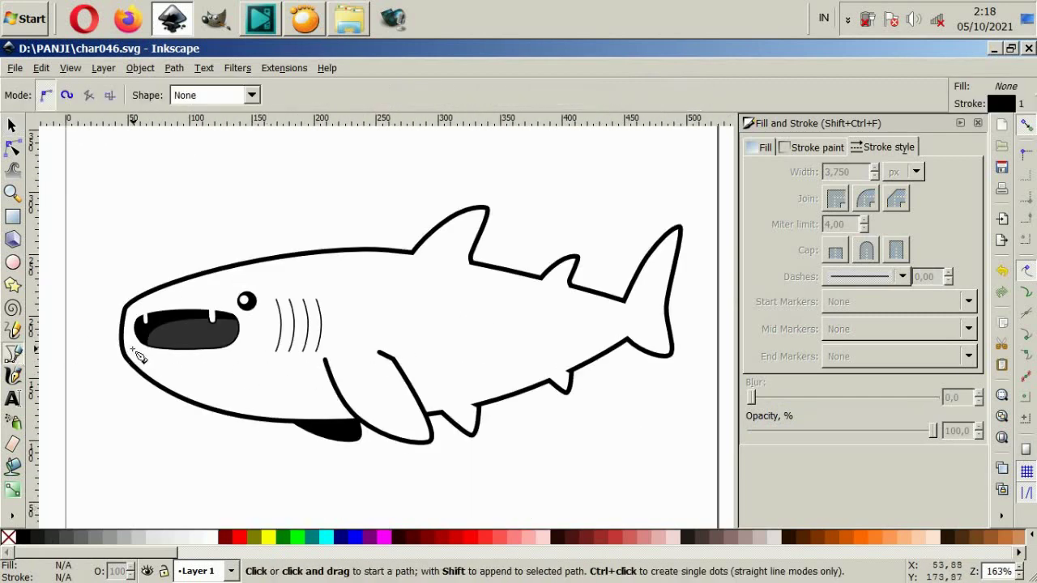
{"action": "left_click", "coordinate": [114, 339]}
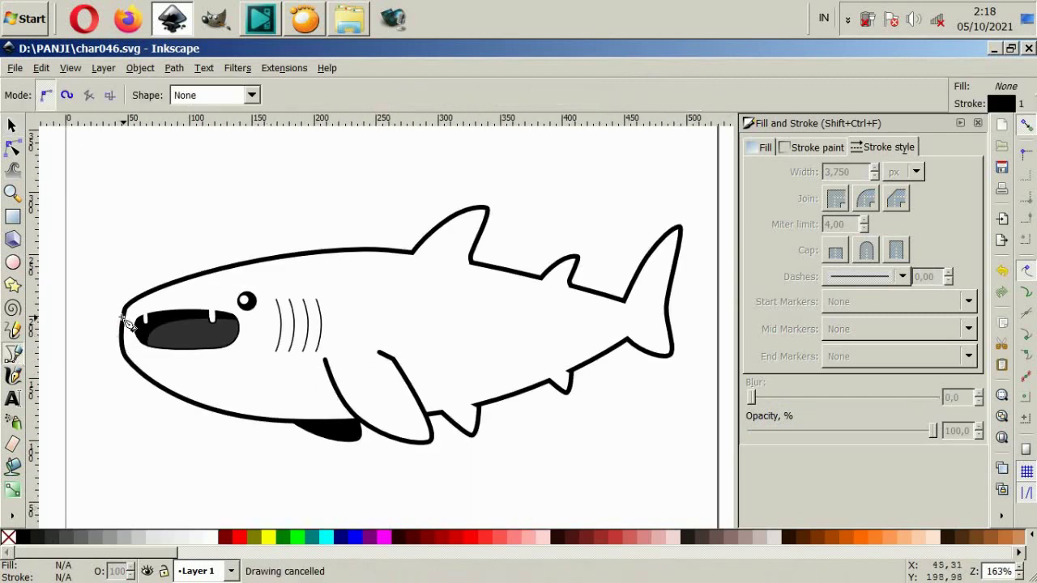
{"action": "left_click", "coordinate": [113, 309]}
{"action": "left_click_drag", "start_coordinate": [170, 334], "coordinate": [186, 334]}
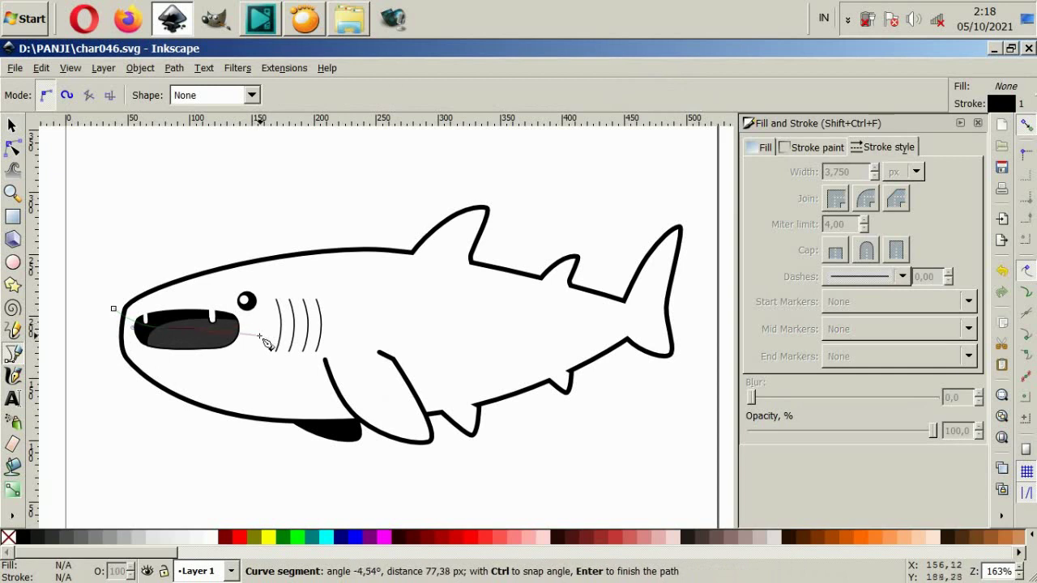
{"action": "left_click_drag", "start_coordinate": [263, 347], "coordinate": [296, 343]}
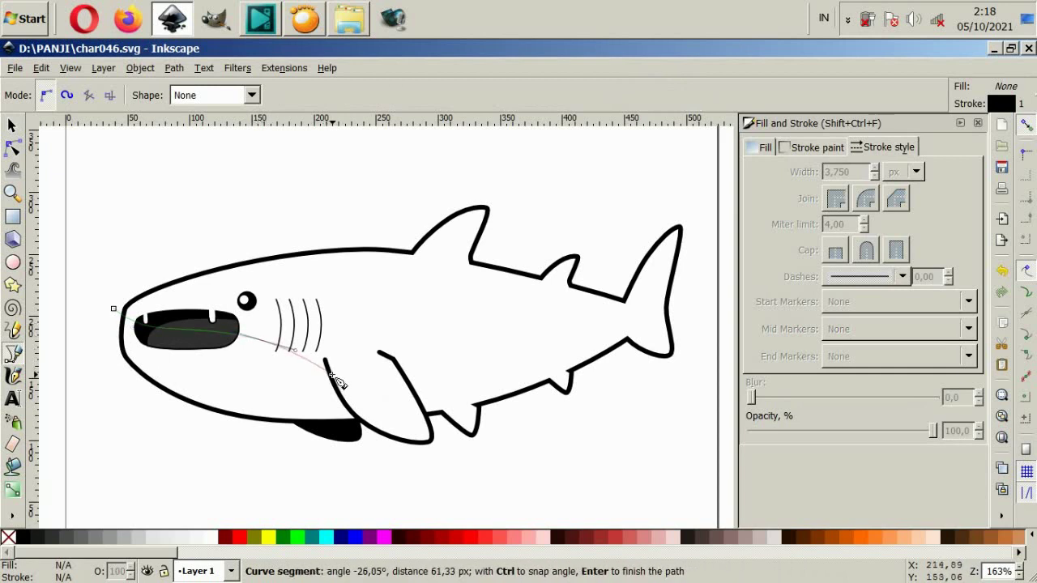
{"action": "left_click_drag", "start_coordinate": [331, 375], "coordinate": [353, 380]}
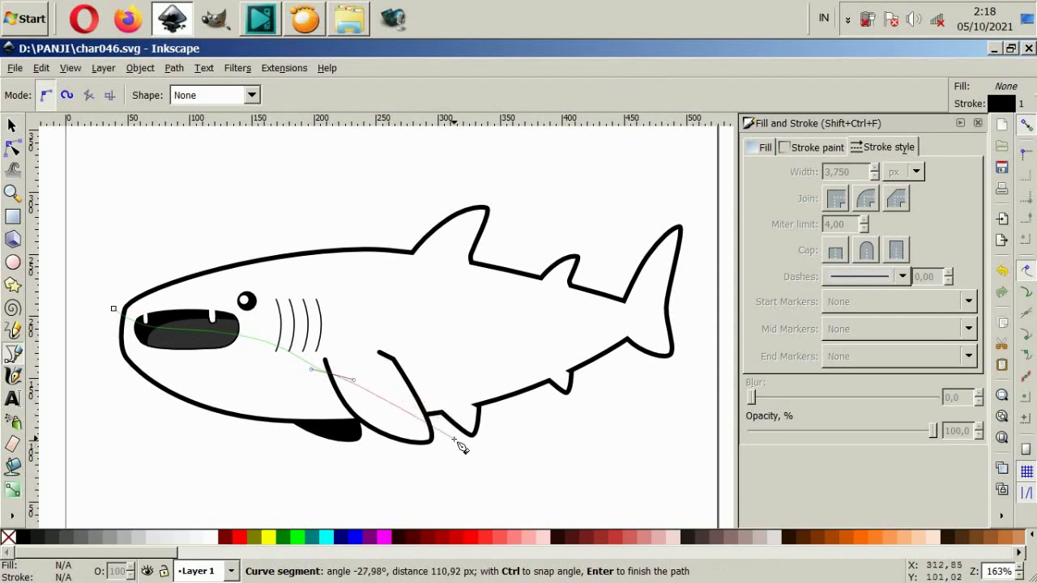
{"action": "left_click_drag", "start_coordinate": [461, 445], "coordinate": [477, 444]}
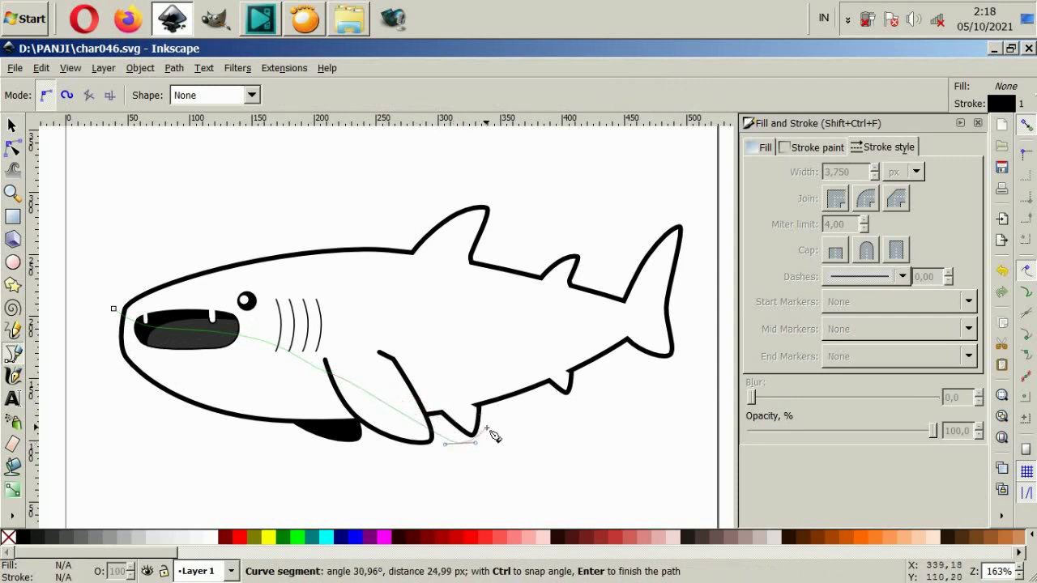
{"action": "left_click", "coordinate": [486, 419]}
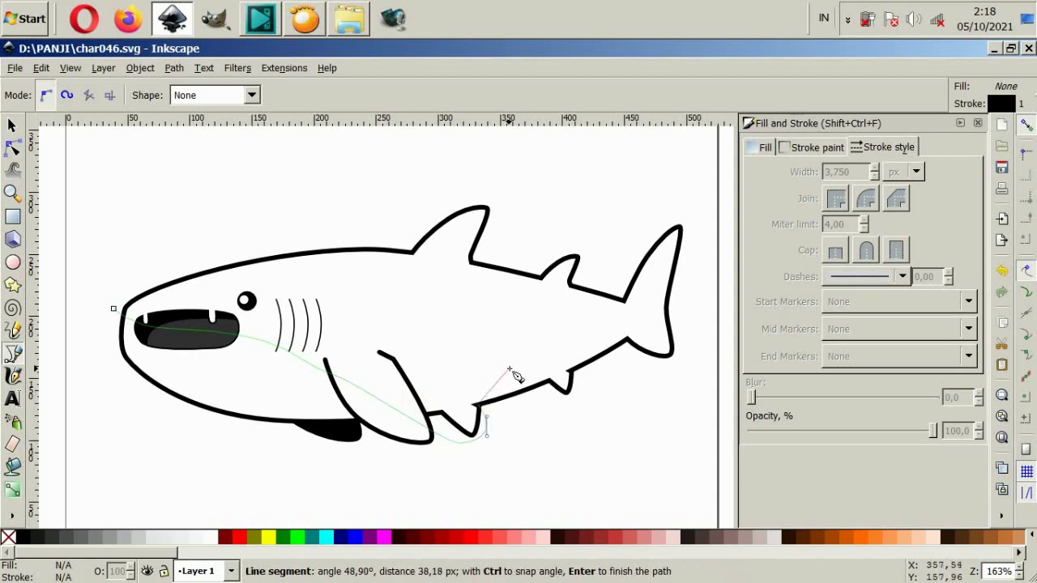
Continue the path up to the tail base and close it with a loop below the shark
{"action": "scroll", "coordinate": [510, 371], "scroll_direction": "up", "scroll_amount": 4}
{"action": "scroll", "coordinate": [498, 348], "scroll_direction": "down", "scroll_amount": 2}
{"action": "left_click_drag", "start_coordinate": [482, 341], "coordinate": [506, 324]}
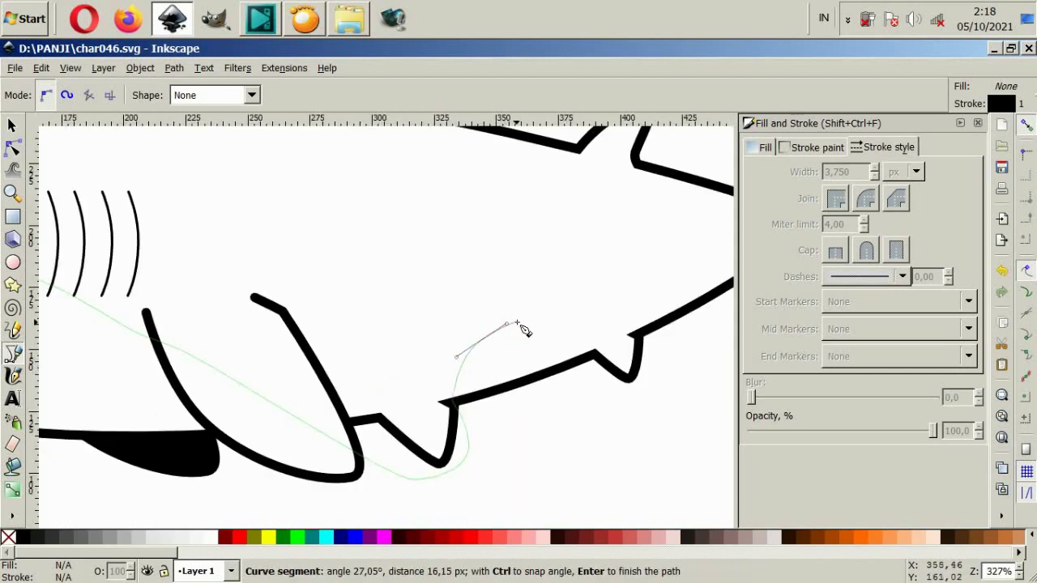
{"action": "scroll", "coordinate": [562, 297], "scroll_direction": "right", "scroll_amount": 2}
{"action": "left_click_drag", "start_coordinate": [528, 289], "coordinate": [569, 280]}
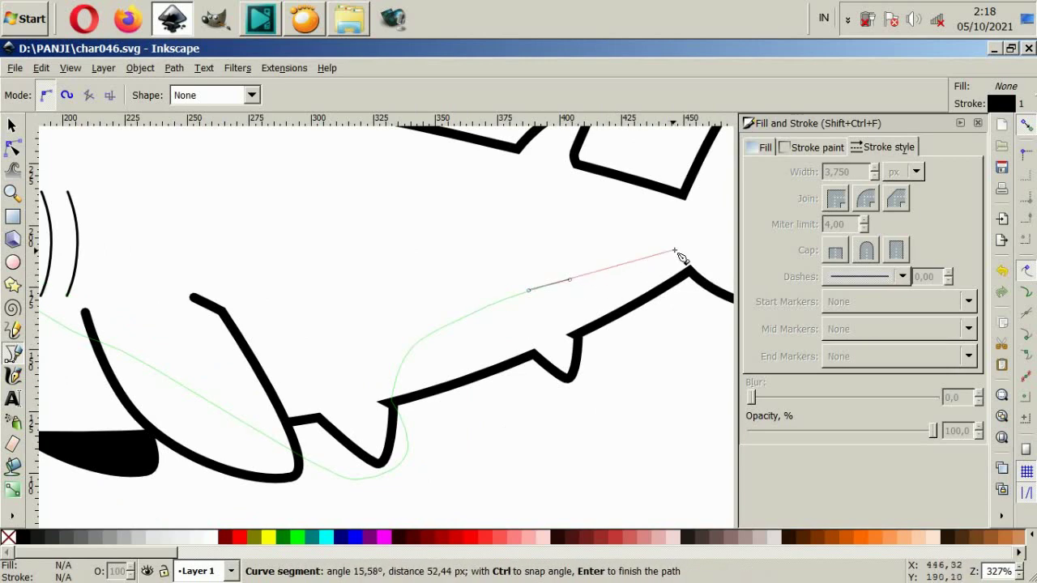
{"action": "scroll", "coordinate": [674, 251], "scroll_direction": "right", "scroll_amount": 1}
{"action": "left_click_drag", "start_coordinate": [659, 273], "coordinate": [680, 294]}
{"action": "scroll", "coordinate": [653, 328], "scroll_direction": "down", "scroll_amount": 2}
{"action": "left_click", "coordinate": [619, 391]}
{"action": "left_click", "coordinate": [492, 435]}
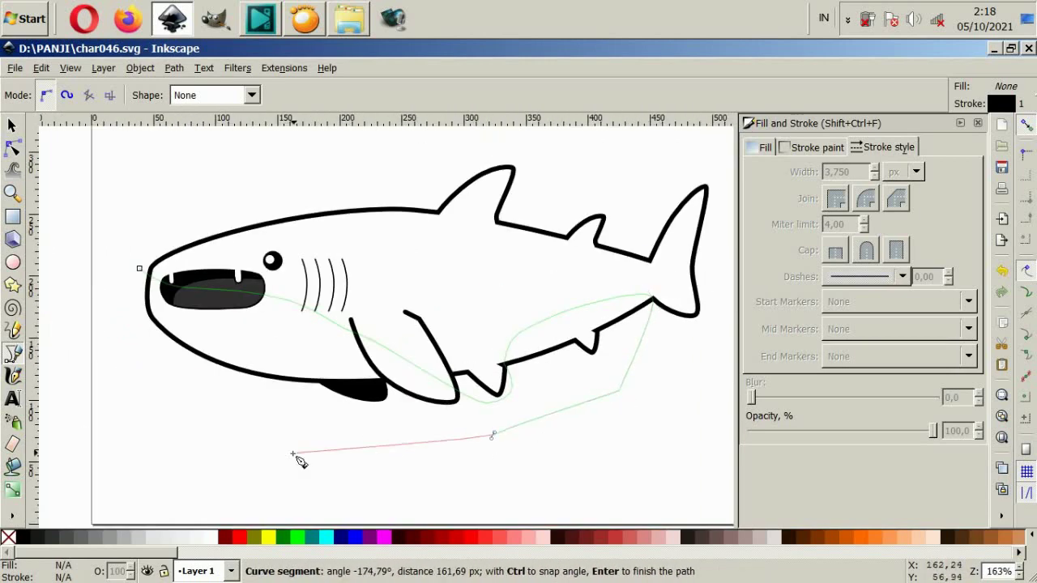
{"action": "left_click", "coordinate": [293, 454]}
{"action": "left_click", "coordinate": [139, 268]}
{"action": "scroll", "coordinate": [648, 316], "scroll_direction": "up", "scroll_amount": 2}
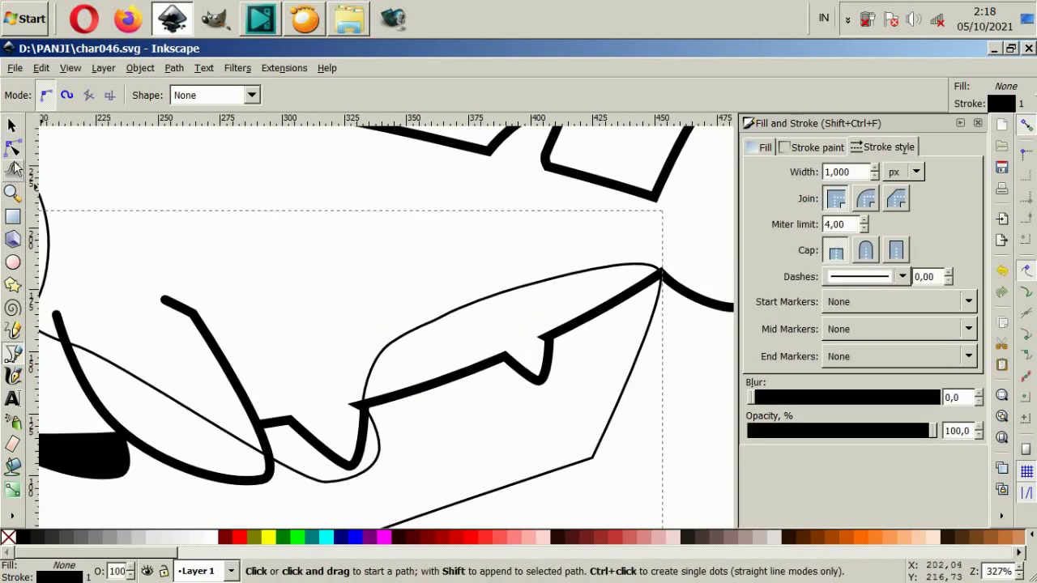
Refine the path's nodes to follow the body edge, fin and mouth corner
{"action": "left_click", "coordinate": [12, 148]}
{"action": "left_click_drag", "start_coordinate": [450, 318], "coordinate": [453, 332]}
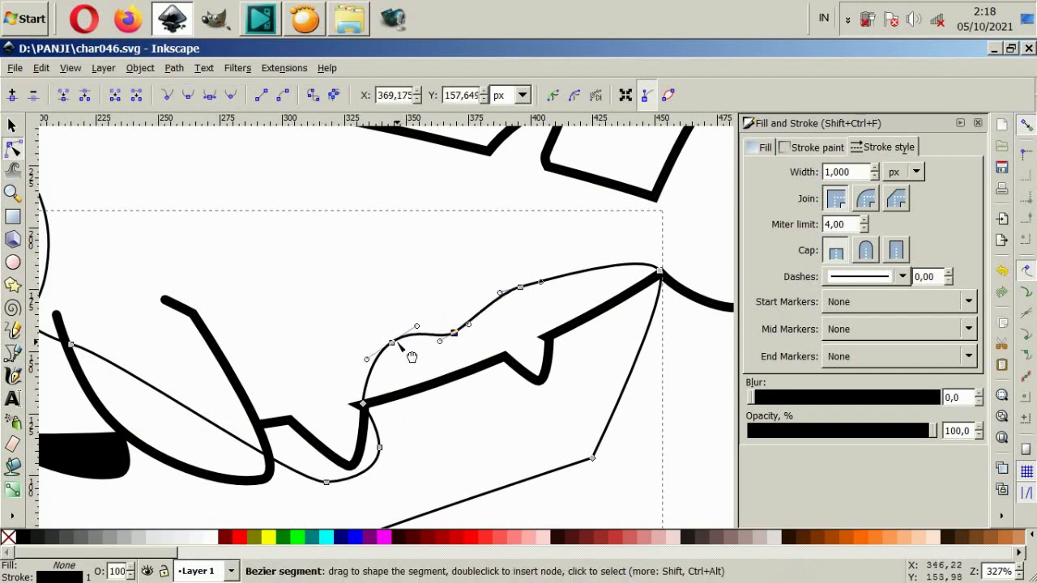
{"action": "left_click_drag", "start_coordinate": [391, 343], "coordinate": [381, 354]}
{"action": "mouse_move", "coordinate": [519, 286]}
{"action": "left_mouse_down"}
{"action": "mouse_move", "coordinate": [542, 292]}
{"action": "mouse_move", "coordinate": [544, 311]}
{"action": "left_mouse_up"}
{"action": "mouse_move", "coordinate": [468, 325]}
{"action": "left_mouse_down"}
{"action": "mouse_move", "coordinate": [494, 306]}
{"action": "mouse_move", "coordinate": [473, 350]}
{"action": "left_mouse_up"}
{"action": "scroll", "coordinate": [456, 367], "scroll_direction": "up", "scroll_amount": 2}
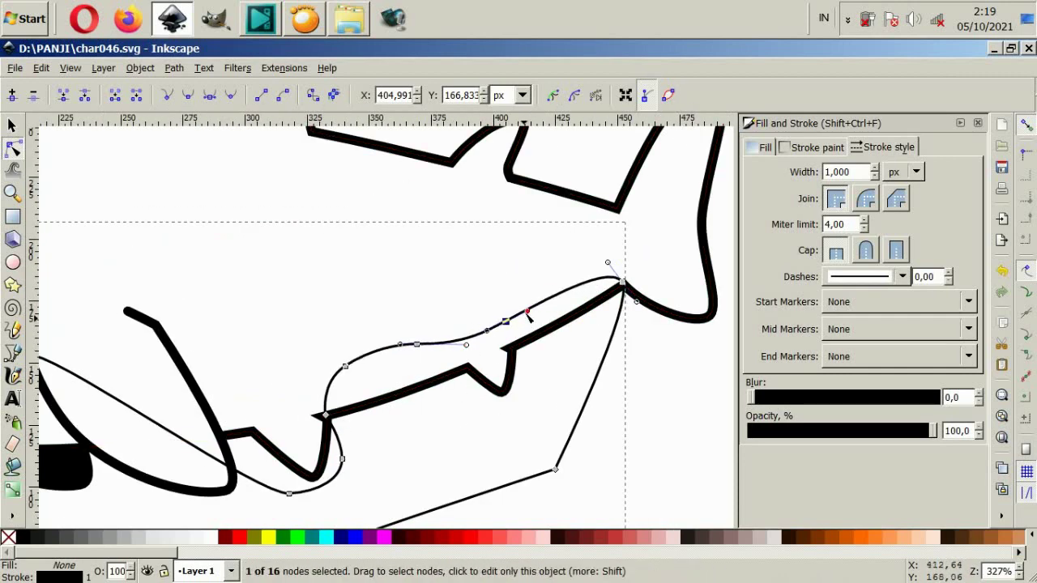
{"action": "left_click_drag", "start_coordinate": [527, 316], "coordinate": [532, 309]}
{"action": "scroll", "coordinate": [394, 359], "scroll_direction": "down", "scroll_amount": 2}
{"action": "scroll", "coordinate": [320, 435], "scroll_direction": "left", "scroll_amount": 4}
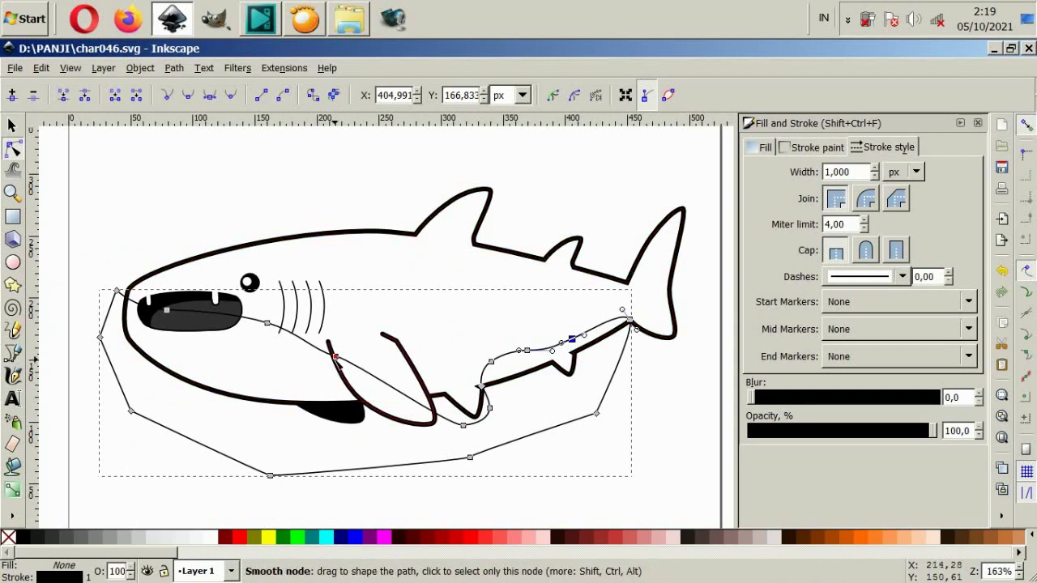
{"action": "left_click_drag", "start_coordinate": [334, 356], "coordinate": [343, 372]}
{"action": "mouse_move", "coordinate": [297, 332]}
{"action": "left_mouse_down"}
{"action": "mouse_move", "coordinate": [302, 323]}
{"action": "mouse_move", "coordinate": [264, 312]}
{"action": "left_mouse_up"}
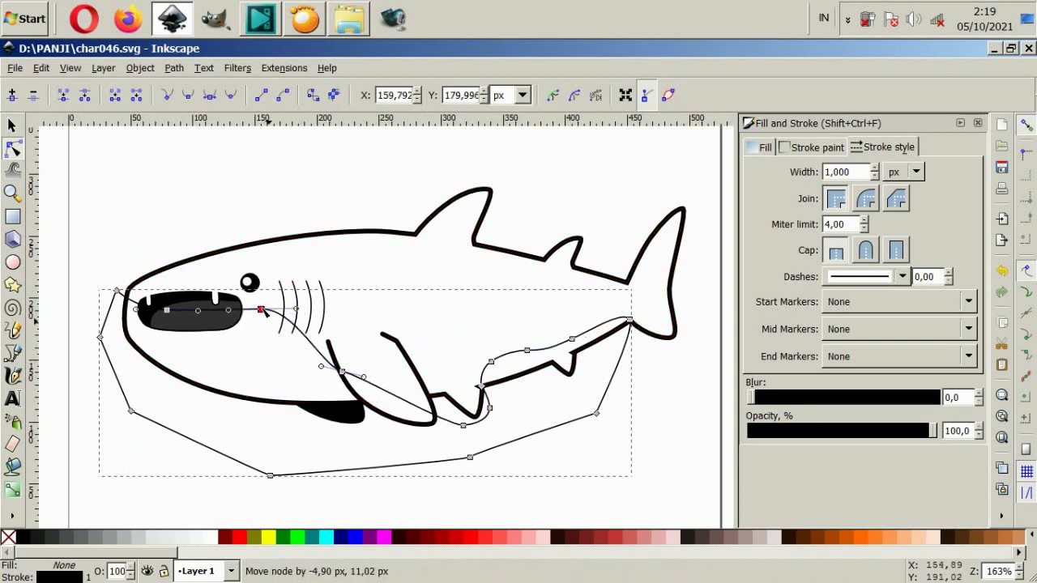
{"action": "left_click_drag", "start_coordinate": [116, 291], "coordinate": [120, 297]}
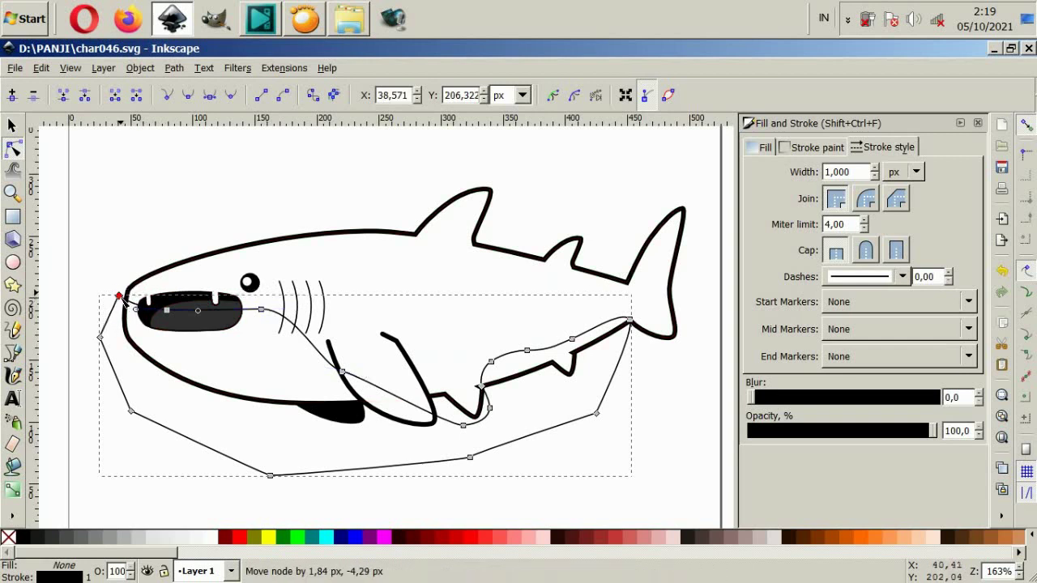
Intersect a duplicate of the body with the lower outline shape to make a belly piece
{"action": "key", "text": "F1"}
{"action": "left_click", "coordinate": [367, 247]}
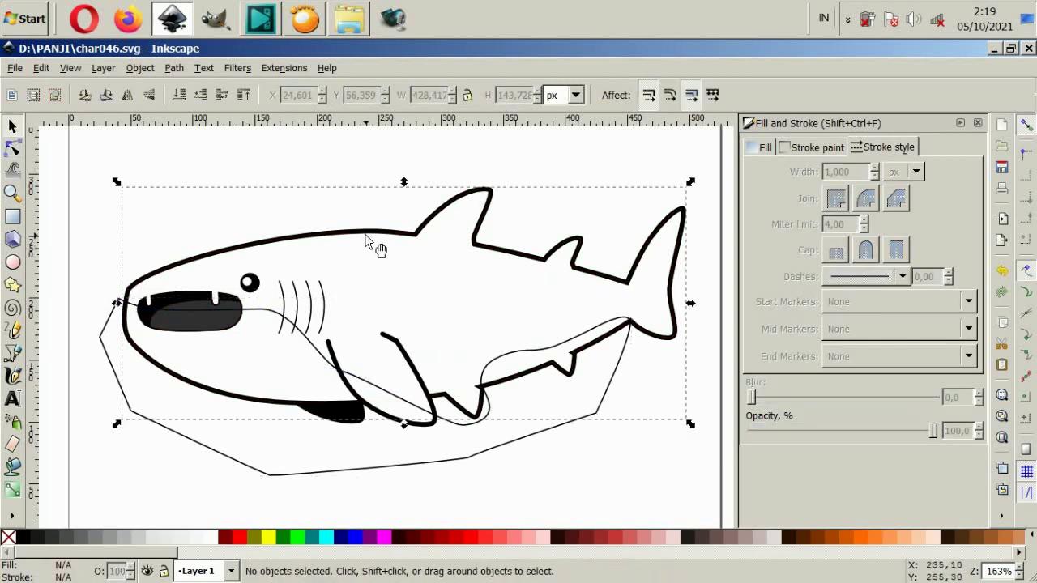
{"action": "key", "text": "Home"}
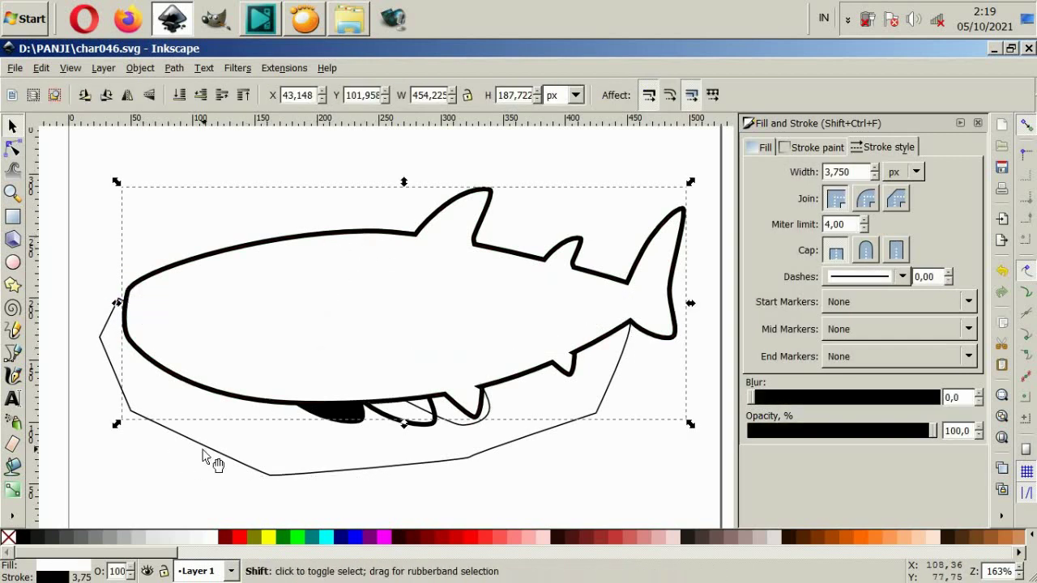
{"action": "left_click", "coordinate": [203, 451], "text": "shift"}
{"action": "left_click", "coordinate": [173, 68]}
{"action": "left_click", "coordinate": [211, 183]}
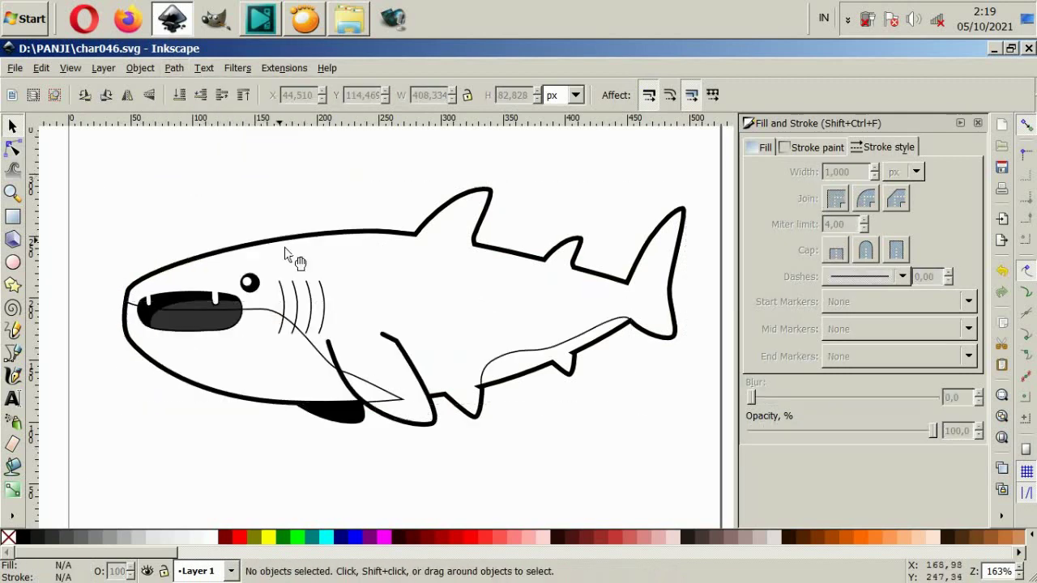
Fill the belly piece white and remove its outline
{"action": "left_click", "coordinate": [389, 399]}
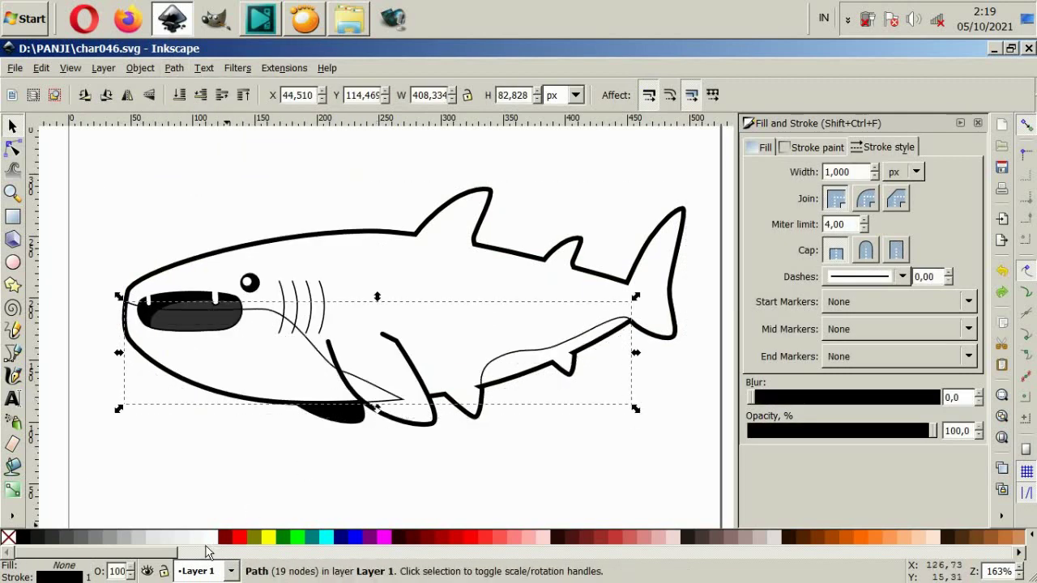
{"action": "left_click", "coordinate": [208, 538]}
{"action": "left_click", "coordinate": [832, 147]}
{"action": "left_click", "coordinate": [761, 173]}
{"action": "key", "text": "Escape"}
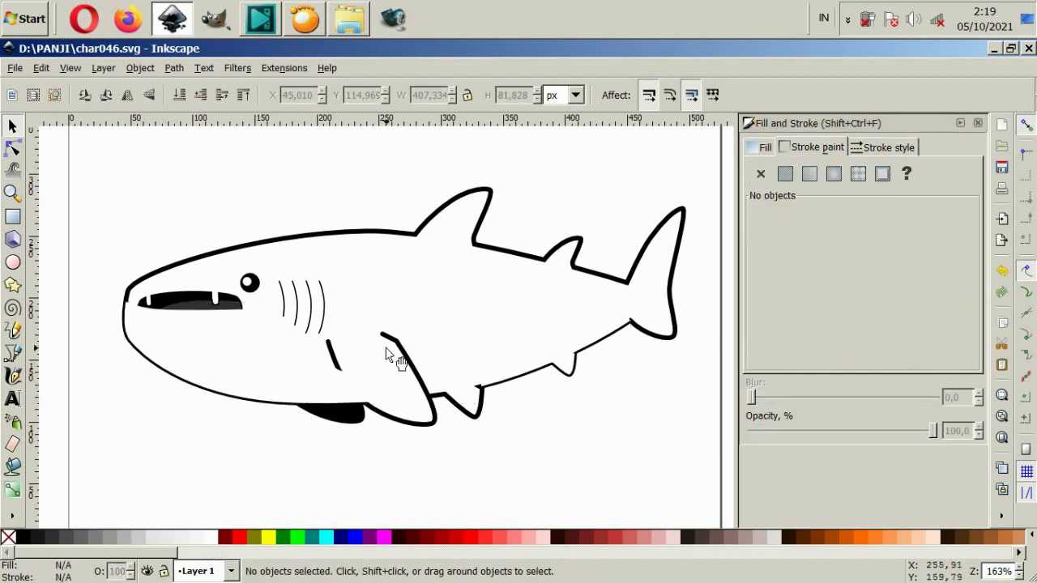
Try light and bright cyan fills on the shark body
{"action": "left_click", "coordinate": [393, 347]}
{"action": "left_click", "coordinate": [400, 310], "text": "alt"}
{"action": "left_click_drag", "start_coordinate": [154, 551], "coordinate": [657, 551]}
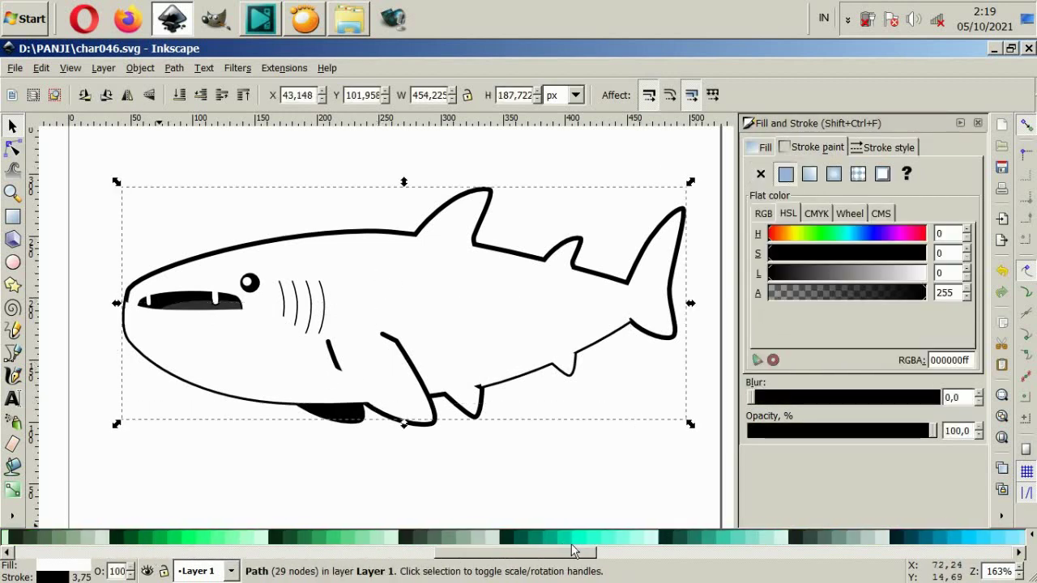
{"action": "left_click", "coordinate": [677, 538]}
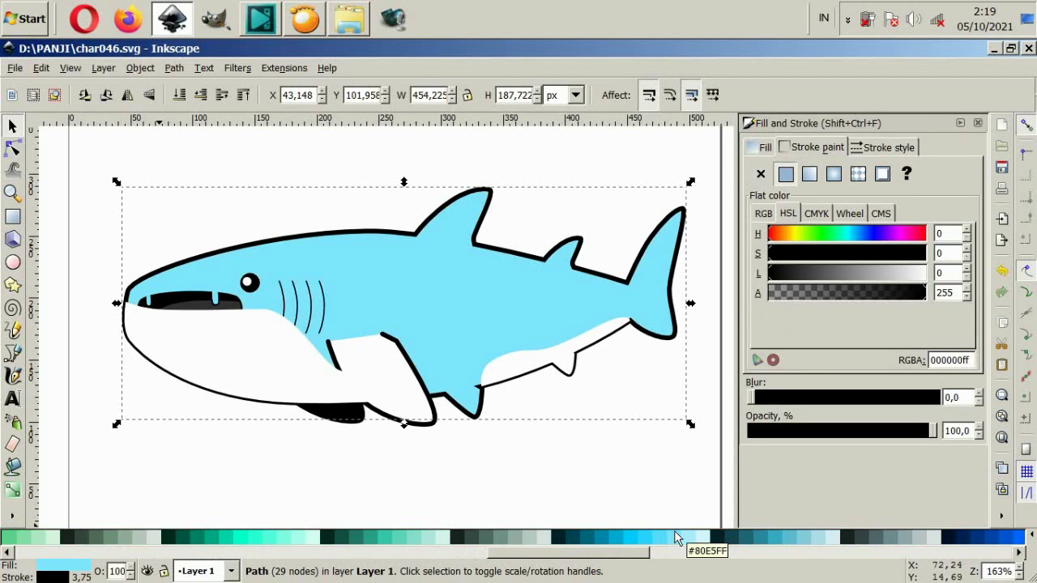
{"action": "scroll", "coordinate": [518, 554], "scroll_direction": "down", "scroll_amount": 1}
{"action": "scroll", "coordinate": [518, 558], "scroll_direction": "down", "scroll_amount": 1}
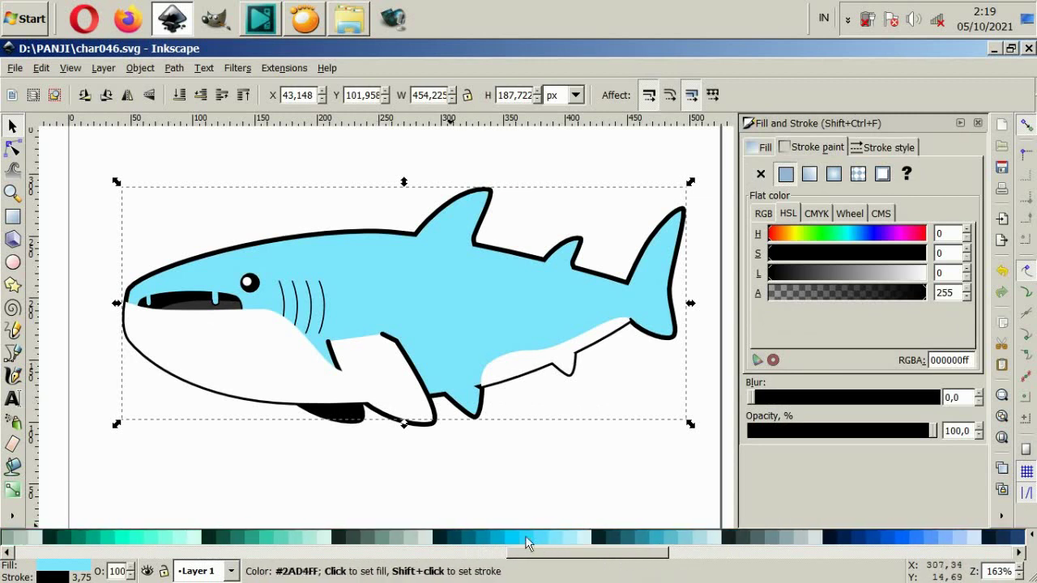
{"action": "left_click", "coordinate": [558, 538]}
{"action": "key", "text": "Escape"}
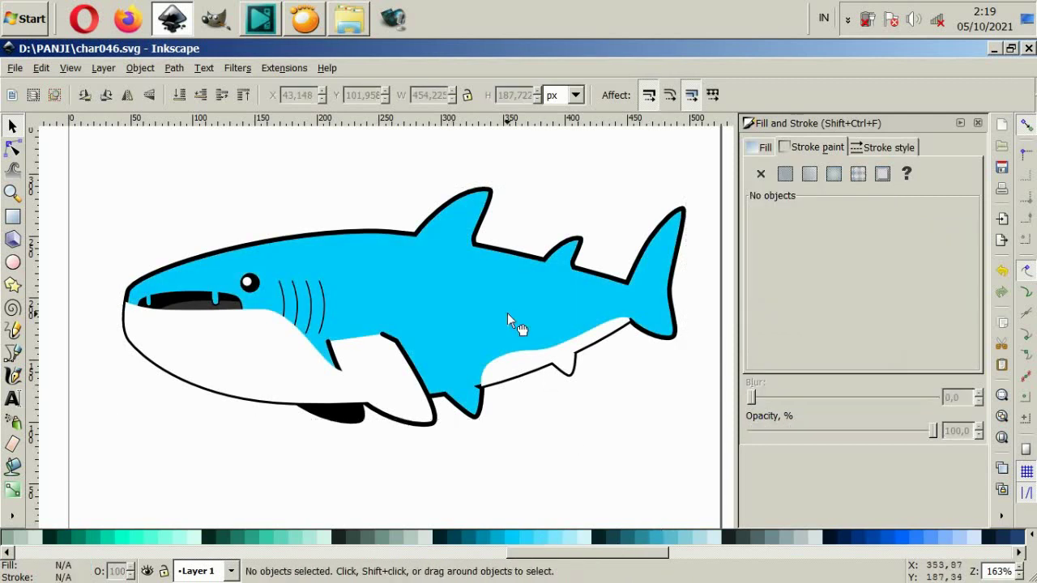
Fill the shark body teal and the pectoral fin dark teal
{"action": "left_click", "coordinate": [507, 315]}
{"action": "left_click", "coordinate": [674, 540]}
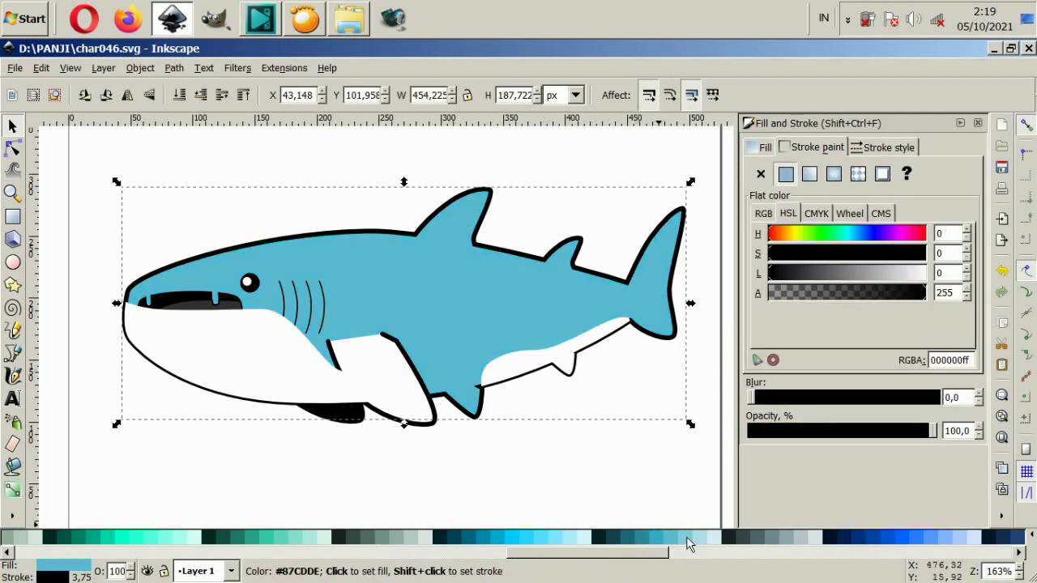
{"action": "left_click", "coordinate": [680, 539]}
{"action": "left_click", "coordinate": [642, 540]}
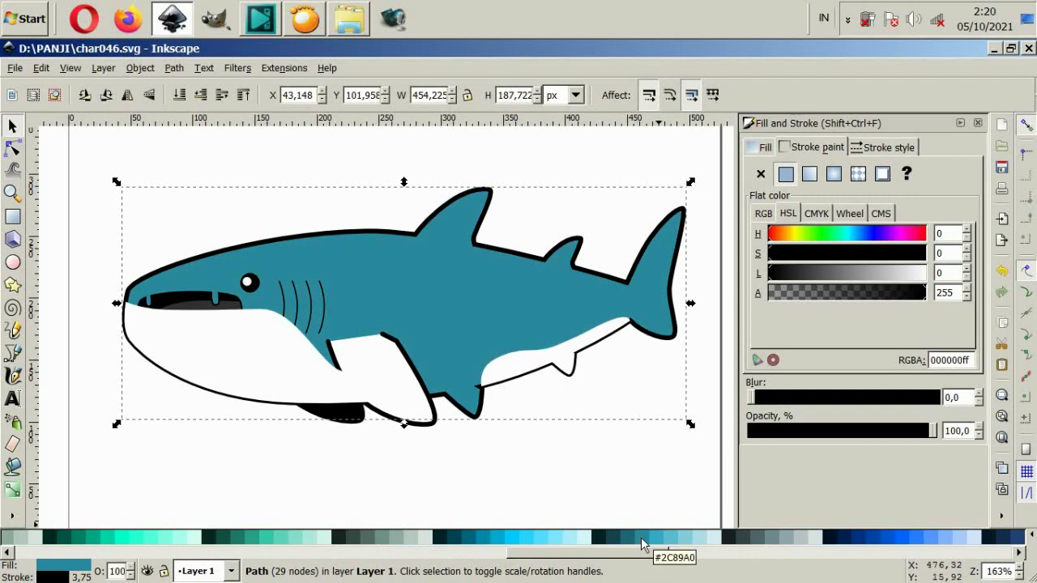
{"action": "left_click", "coordinate": [631, 539]}
{"action": "key", "text": "Escape"}
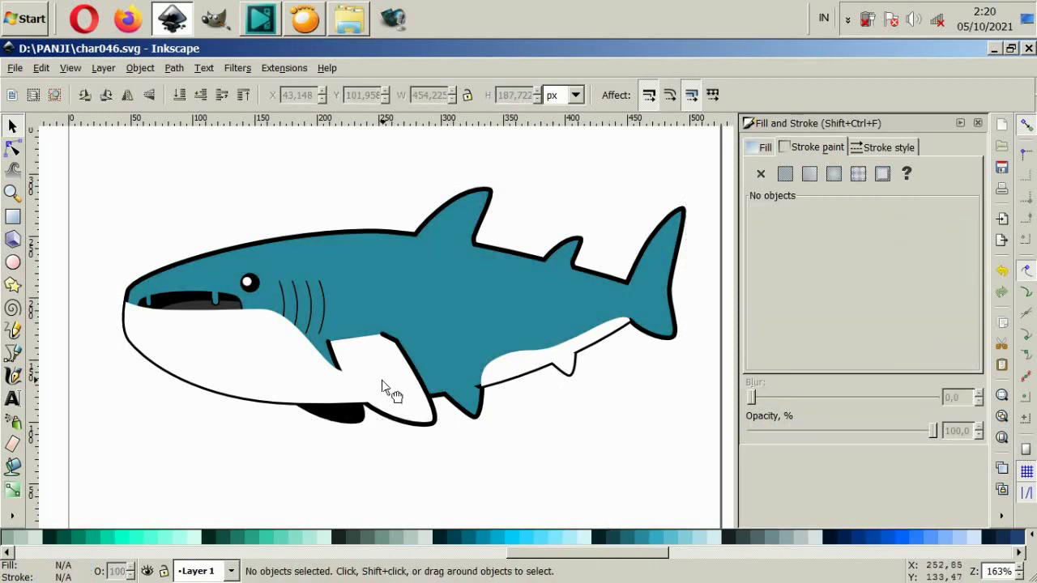
{"action": "left_click", "coordinate": [386, 389]}
{"action": "left_click", "coordinate": [631, 539]}
Refill the pectoral fin with the body's teal (2c89a0)
{"action": "key", "text": "Escape"}
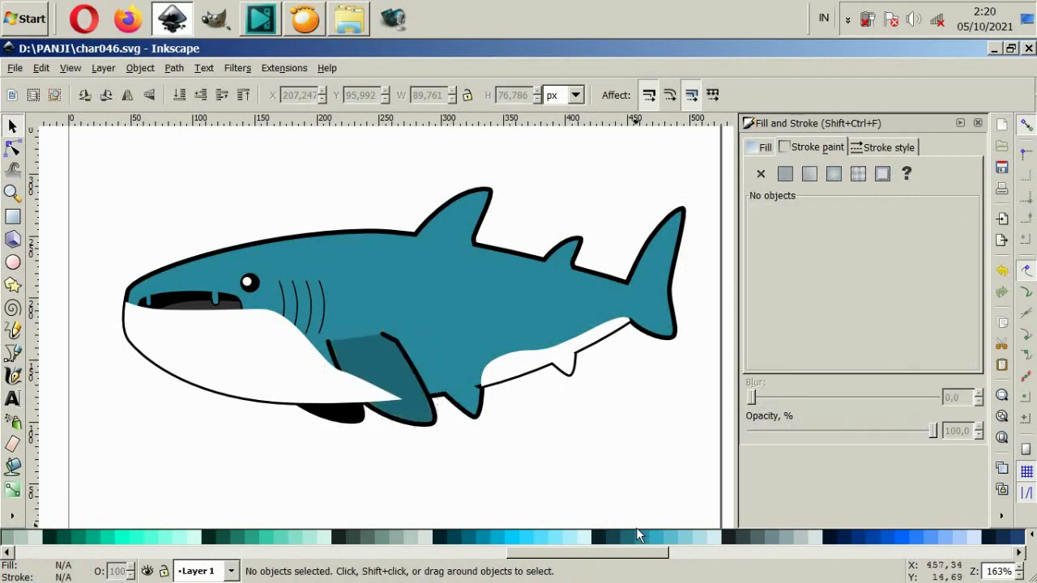
{"action": "left_click", "coordinate": [420, 387]}
{"action": "left_click", "coordinate": [632, 536]}
Rearrange the belly and body stacking order, keeping the white belly above the teal body
{"action": "left_click", "coordinate": [332, 396]}
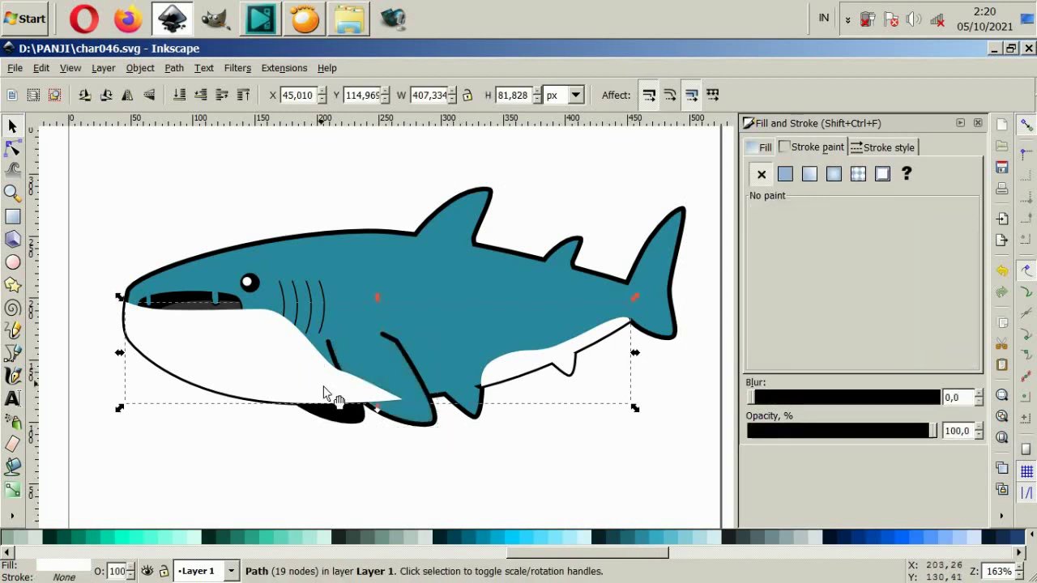
{"action": "key", "text": "End"}
{"action": "key", "text": "Page_Up"}
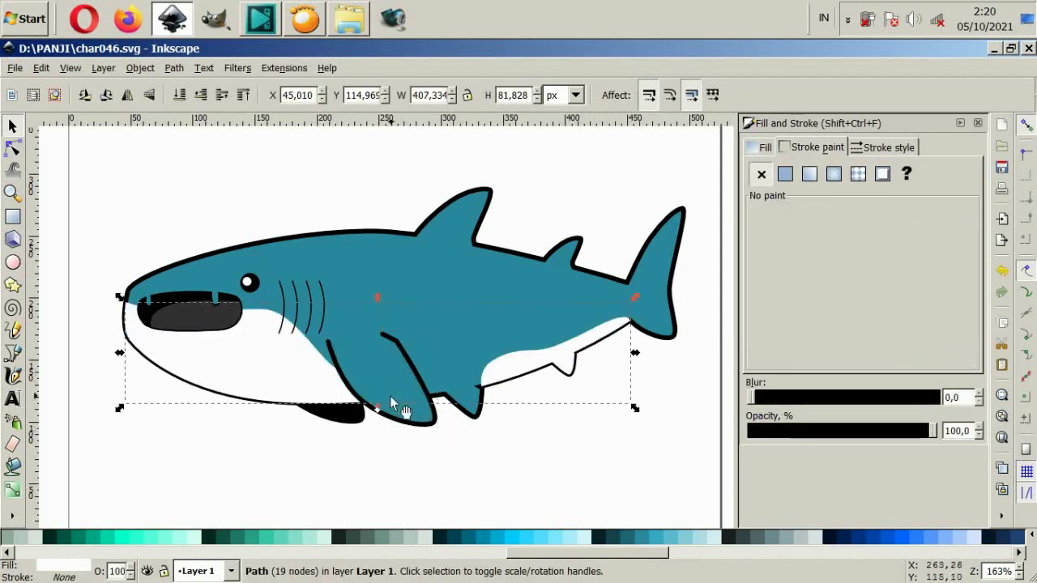
{"action": "left_click", "coordinate": [330, 234]}
{"action": "key", "text": "Home"}
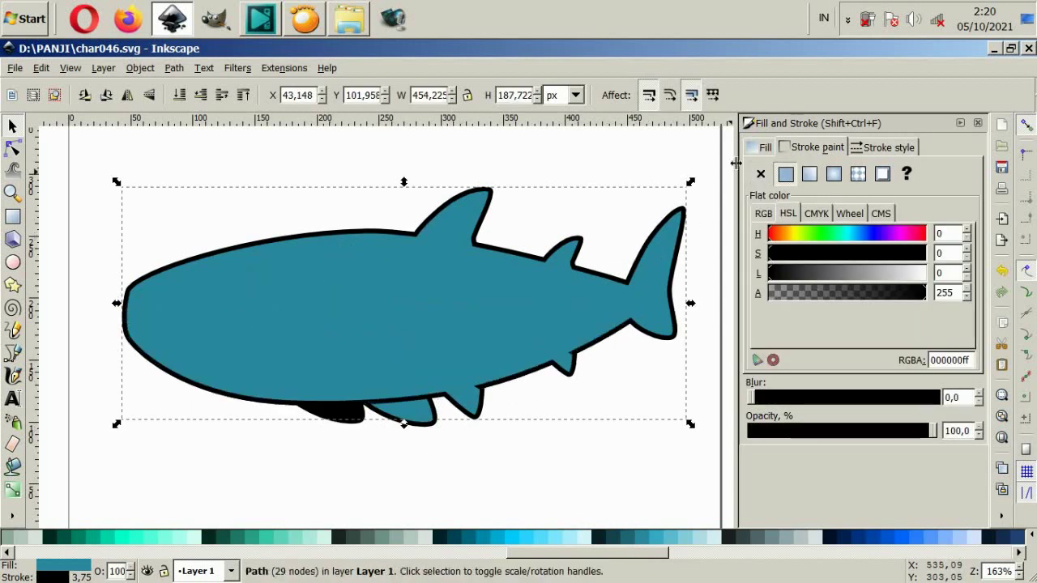
{"action": "left_click", "coordinate": [764, 147]}
{"action": "key", "text": "ctrl+z"}
Check the fin's teal colour and scroll to review the shark
{"action": "left_click", "coordinate": [437, 430]}
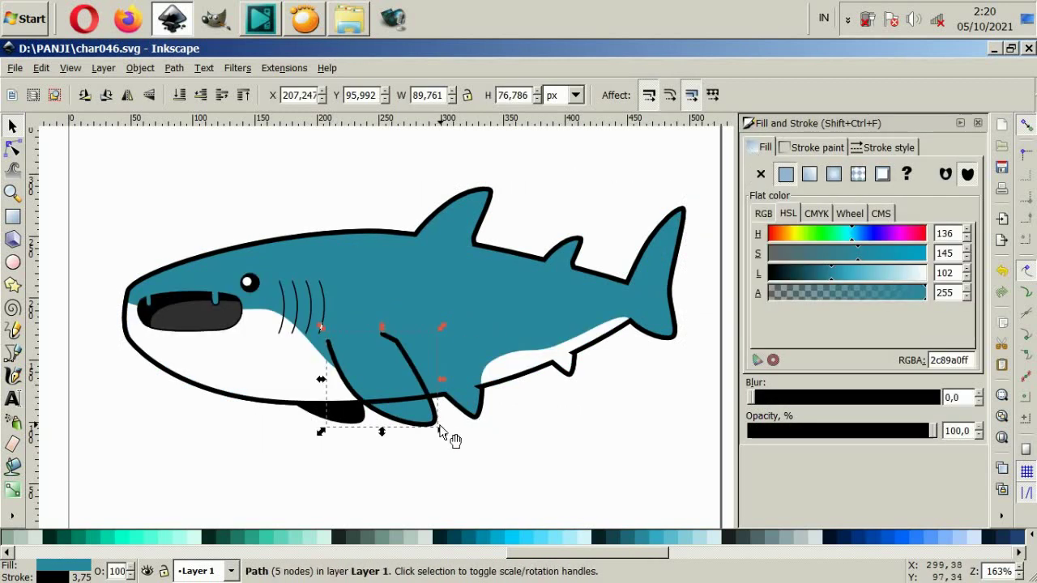
{"action": "left_click", "coordinate": [456, 444]}
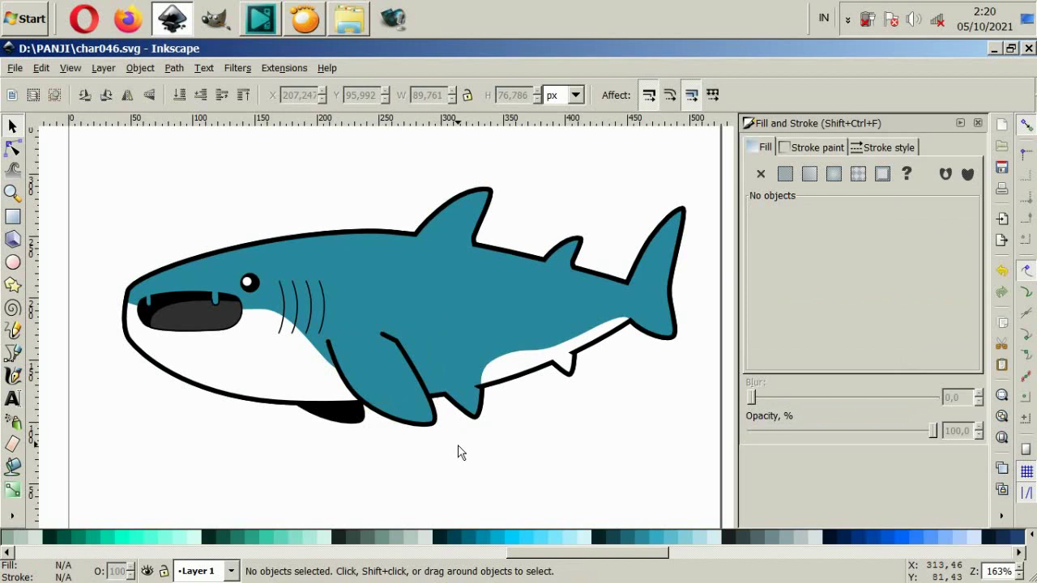
{"action": "scroll", "coordinate": [460, 454], "scroll_direction": "up", "scroll_amount": 1}
{"action": "scroll", "coordinate": [446, 468], "scroll_direction": "down", "scroll_amount": 1}
{"action": "scroll", "coordinate": [457, 356], "scroll_direction": "down", "scroll_amount": 2}
{"action": "scroll", "coordinate": [445, 353], "scroll_direction": "down", "scroll_amount": 1}
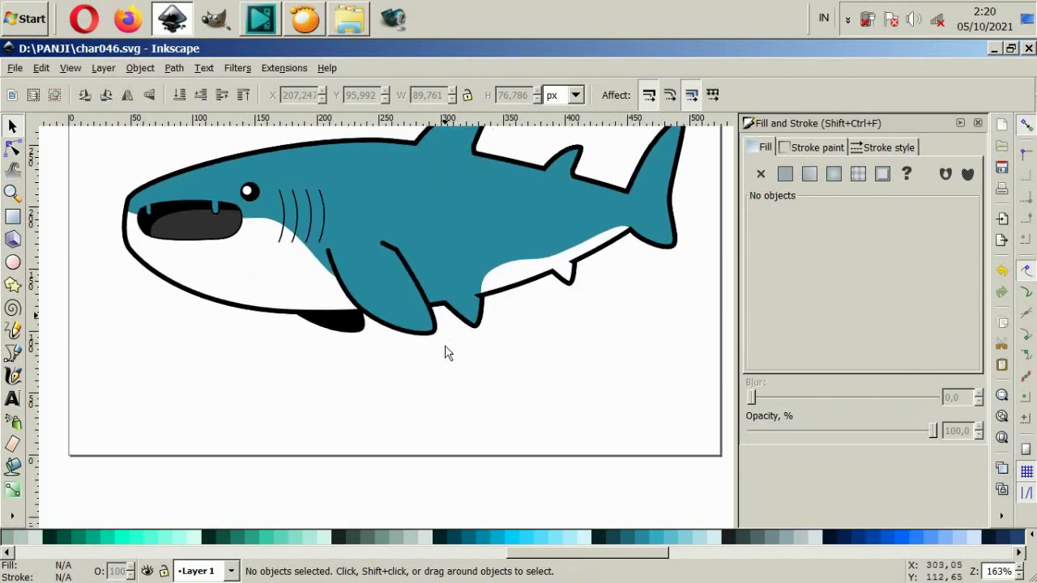
{"action": "scroll", "coordinate": [445, 352], "scroll_direction": "up", "scroll_amount": 1}
{"action": "scroll", "coordinate": [324, 214], "scroll_direction": "up", "scroll_amount": 2}
Select the four gill lines and give them a 2 pt stroke width
{"action": "left_click_drag", "start_coordinate": [273, 192], "coordinate": [351, 374]}
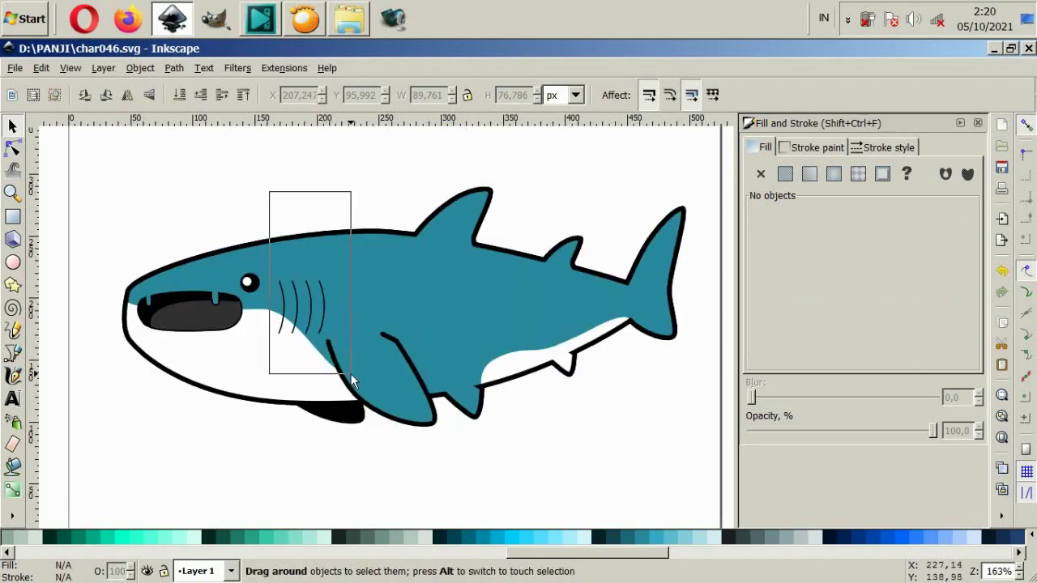
{"action": "left_click", "coordinate": [889, 148]}
{"action": "left_click", "coordinate": [894, 172]}
{"action": "left_click", "coordinate": [908, 142]}
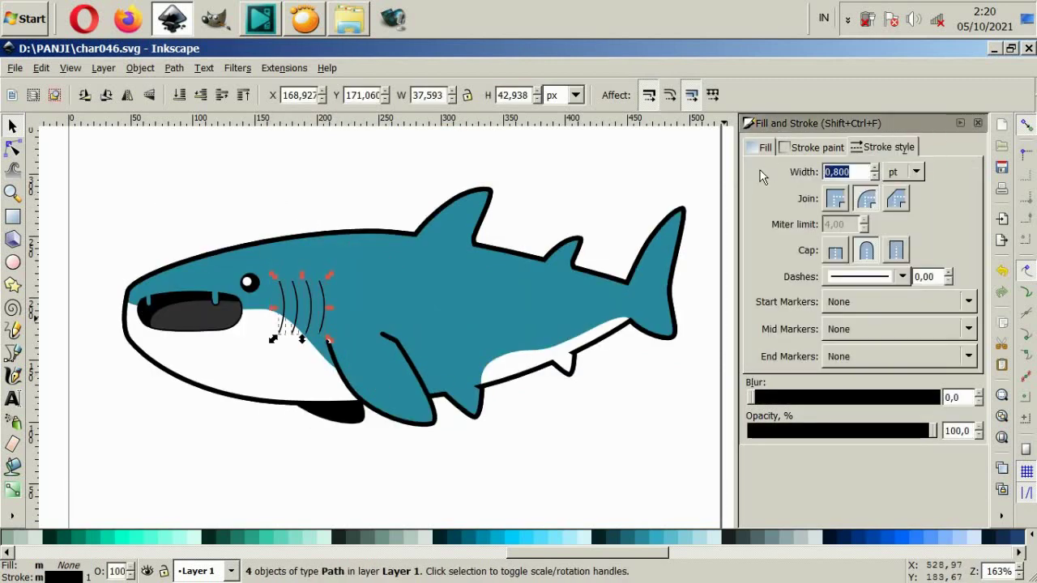
{"action": "type", "text": "3"}
{"action": "key", "text": "Return"}
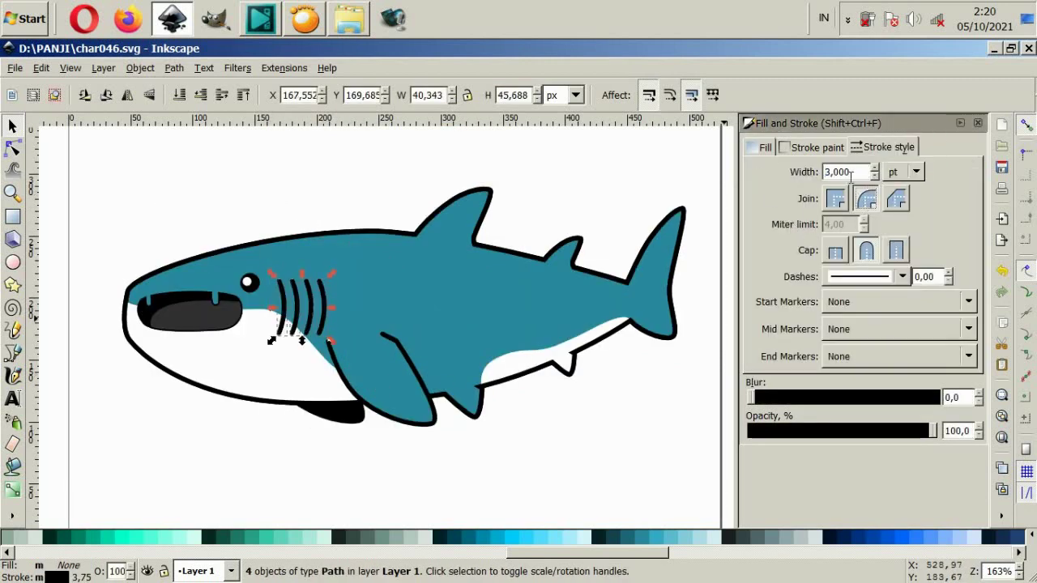
{"action": "type", "text": "2"}
{"action": "key", "text": "Return"}
{"action": "key", "text": "Escape"}
{"action": "key", "text": "5"}
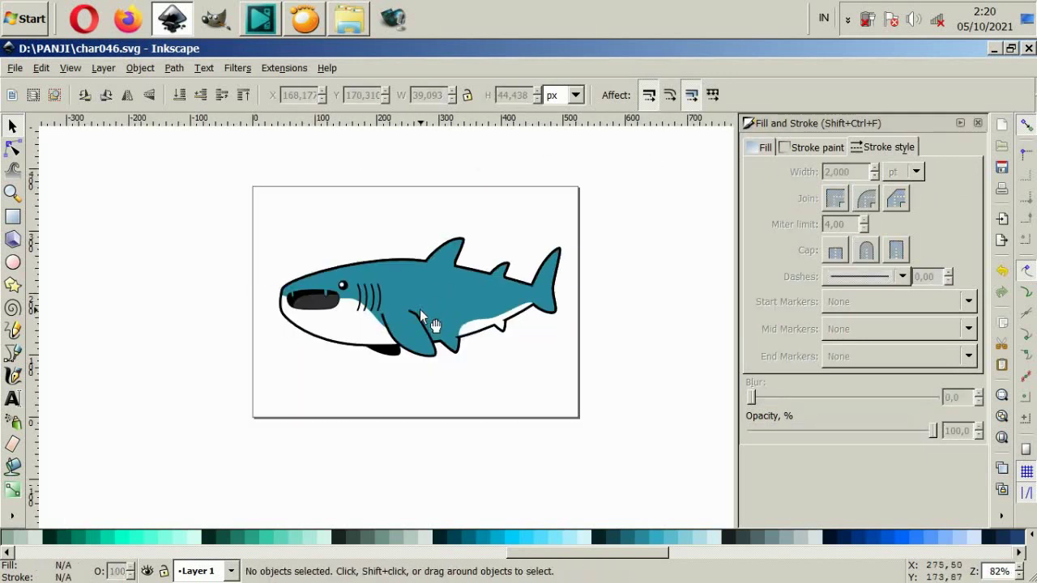
{"action": "key", "text": "grave"}
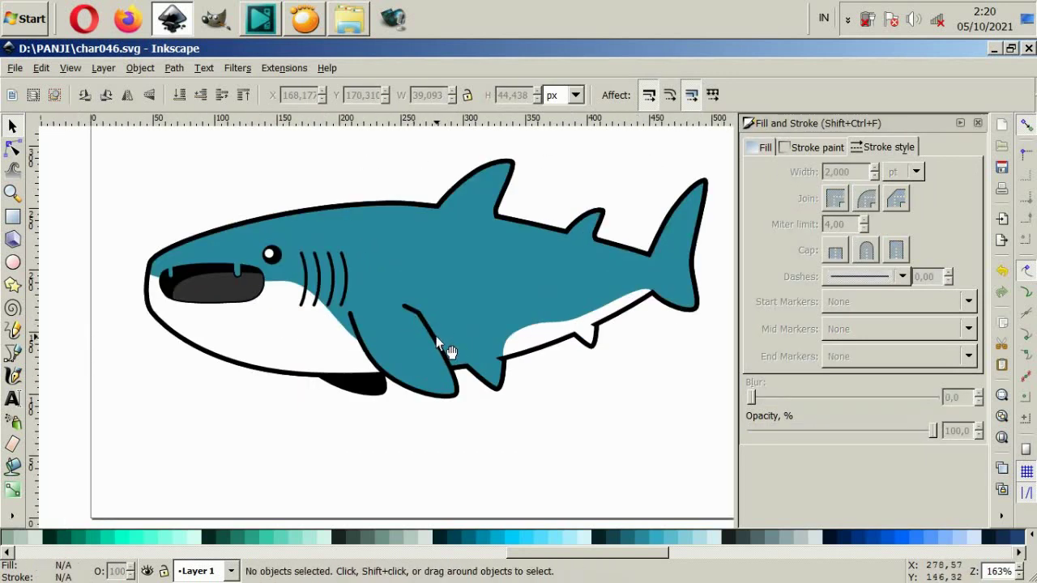
Drag the front fin line's top node slightly lower
{"action": "left_click", "coordinate": [439, 342], "text": "ctrl"}
{"action": "scroll", "coordinate": [438, 342], "scroll_direction": "up", "scroll_amount": 2}
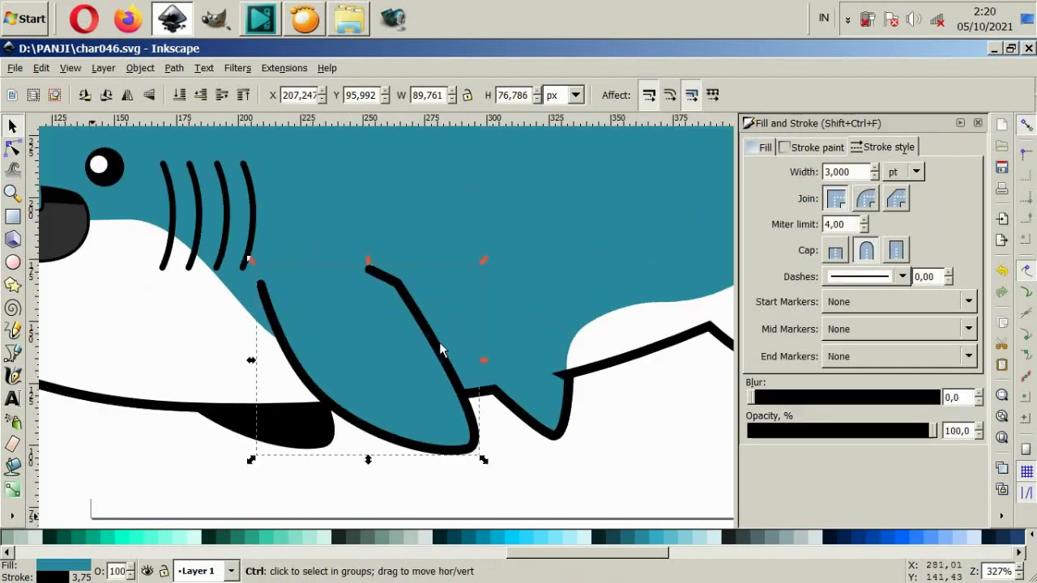
{"action": "key", "text": "n"}
{"action": "left_click_drag", "start_coordinate": [403, 289], "coordinate": [402, 307]}
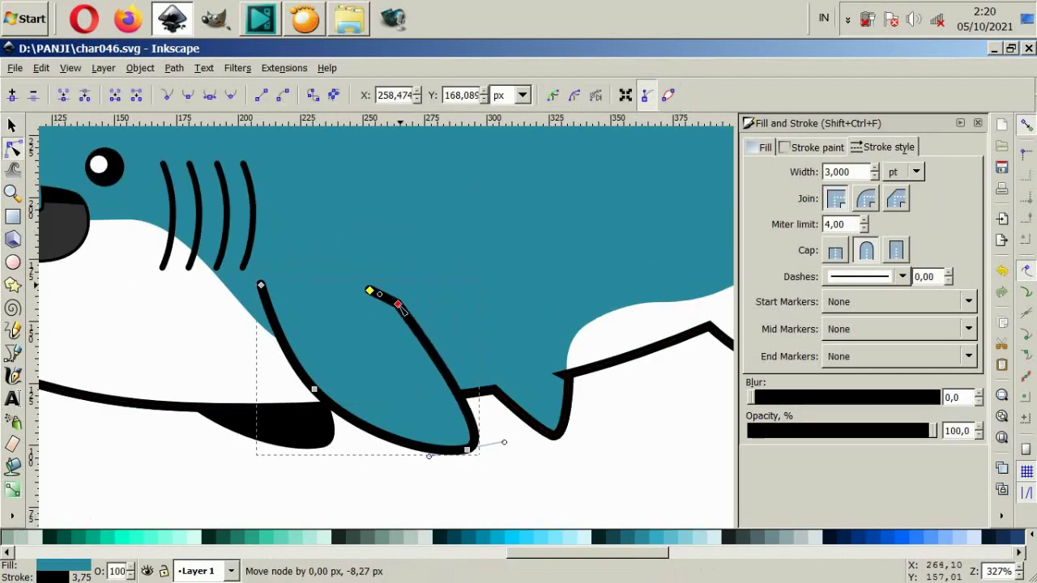
{"action": "key", "text": "Escape"}
{"action": "key", "text": "5"}
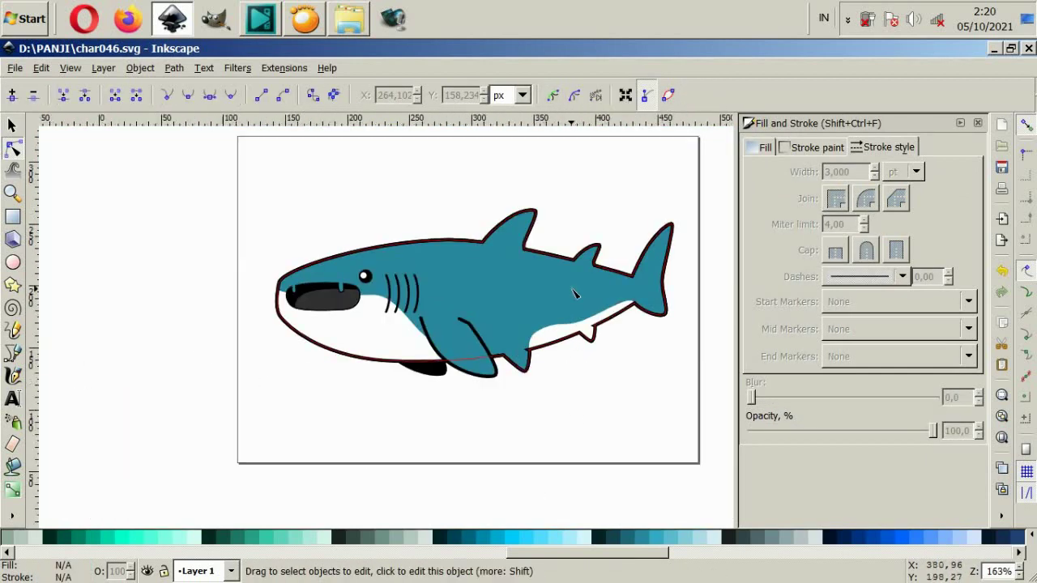
{"action": "scroll", "coordinate": [582, 360], "scroll_direction": "up", "scroll_amount": 2}
Draw the top and middle stripe lines from the tail base to behind the gills
{"action": "key", "text": "b"}
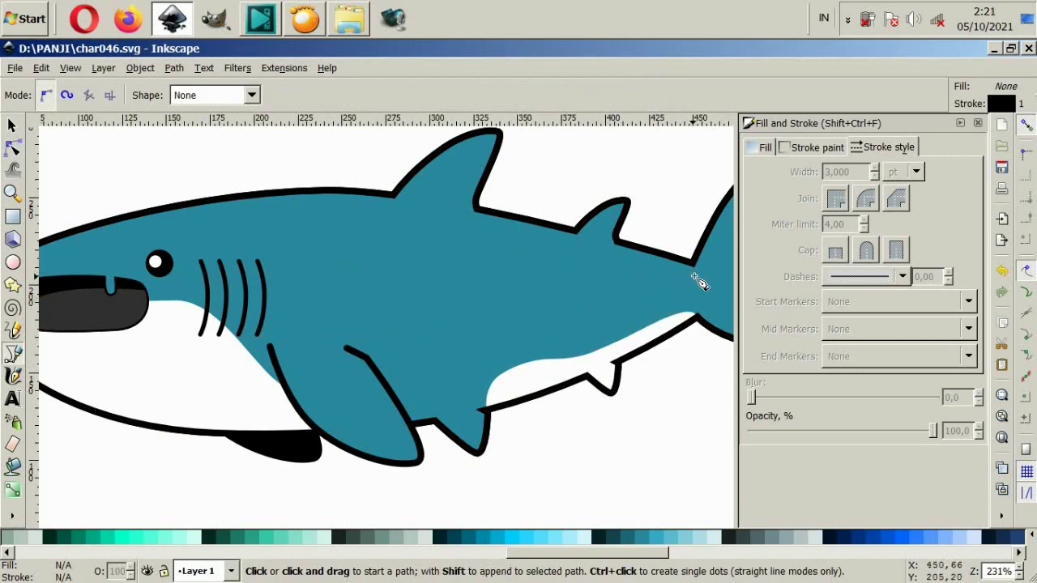
{"action": "left_click", "coordinate": [694, 276]}
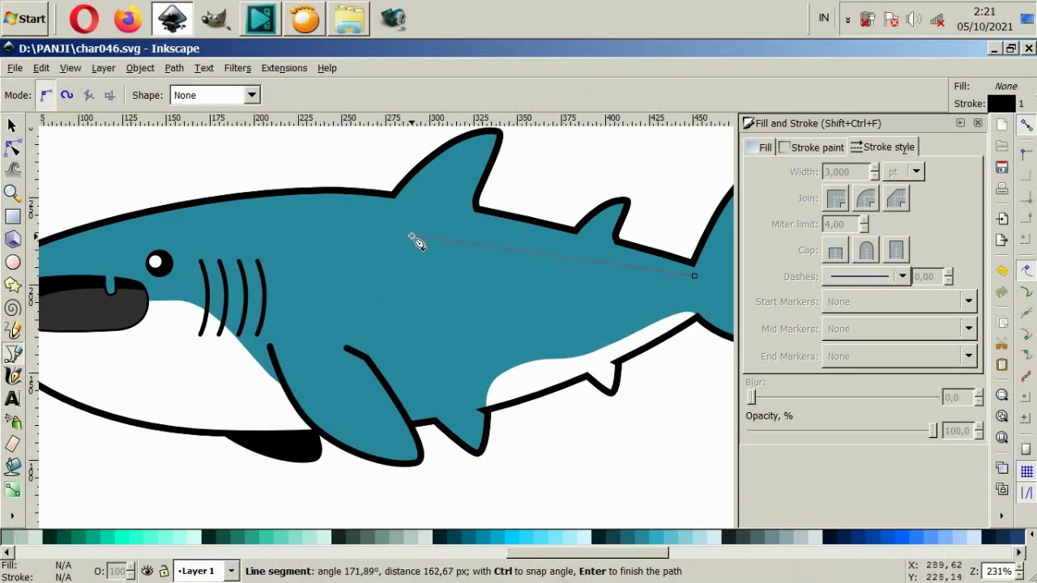
{"action": "left_click_drag", "start_coordinate": [410, 234], "coordinate": [358, 228]}
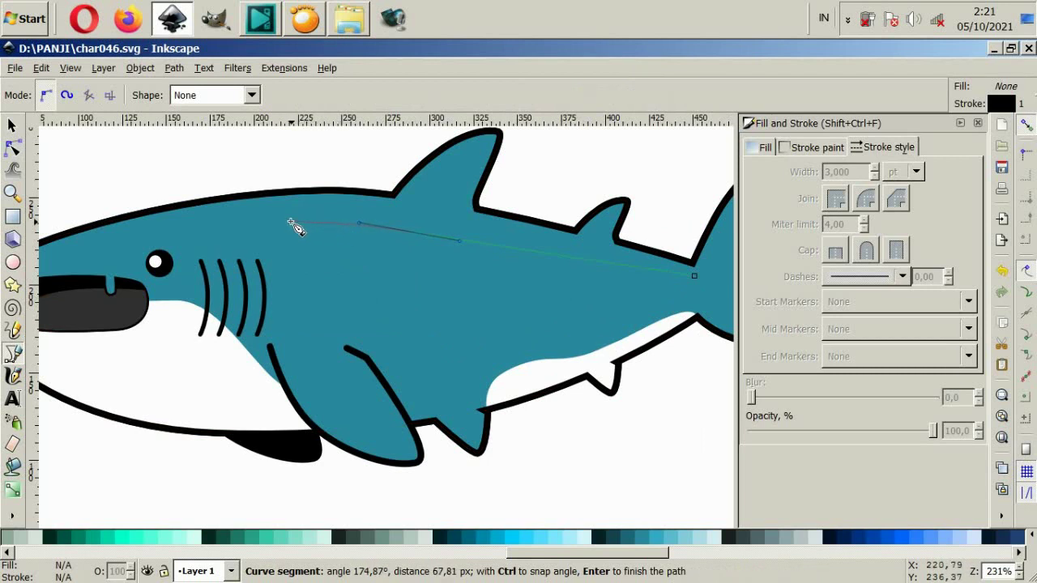
{"action": "left_click", "coordinate": [290, 220]}
{"action": "key", "text": "Return"}
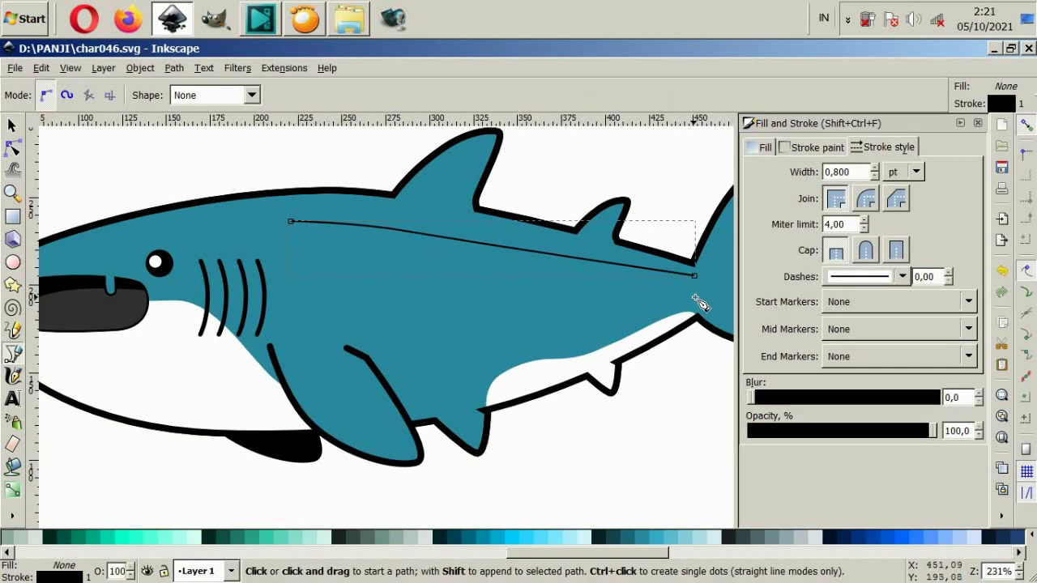
{"action": "left_click", "coordinate": [694, 296]}
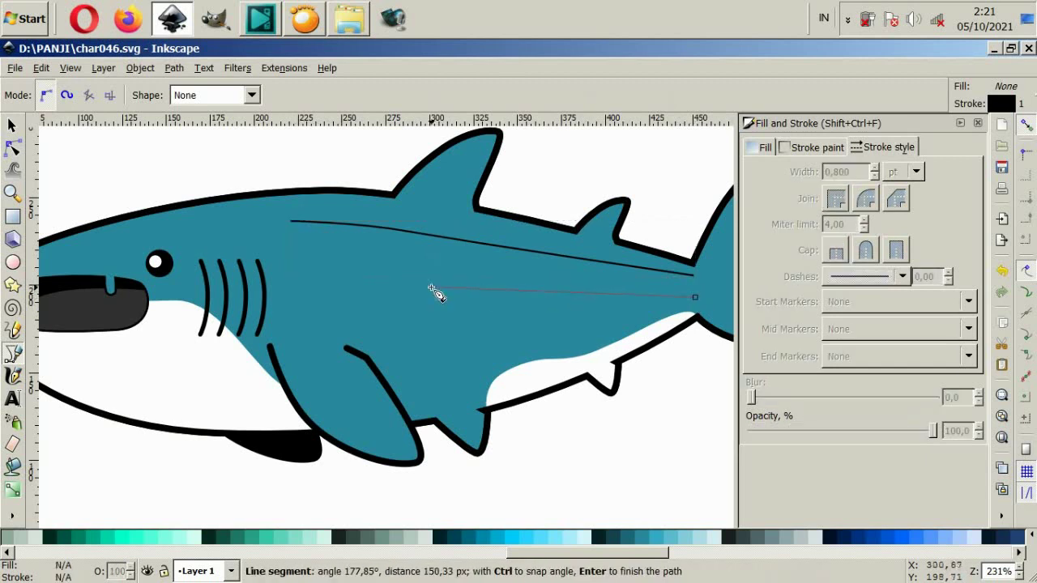
{"action": "left_click", "coordinate": [294, 283]}
{"action": "key", "text": "Return"}
Draw the lower stripe from the tail base and move its front end onto the fin
{"action": "left_click", "coordinate": [694, 308]}
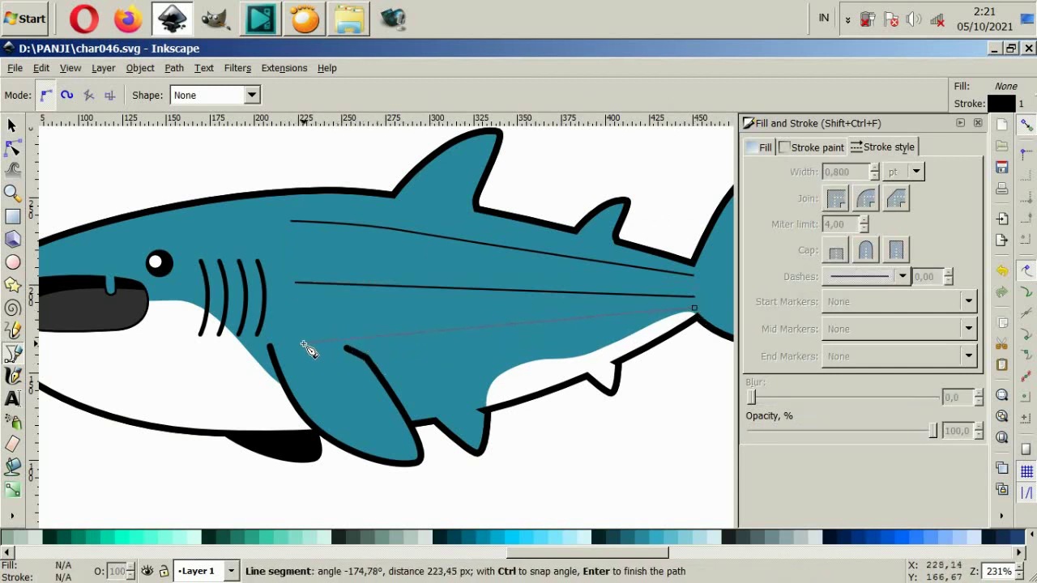
{"action": "left_click_drag", "start_coordinate": [302, 346], "coordinate": [290, 345]}
{"action": "key", "text": "Return"}
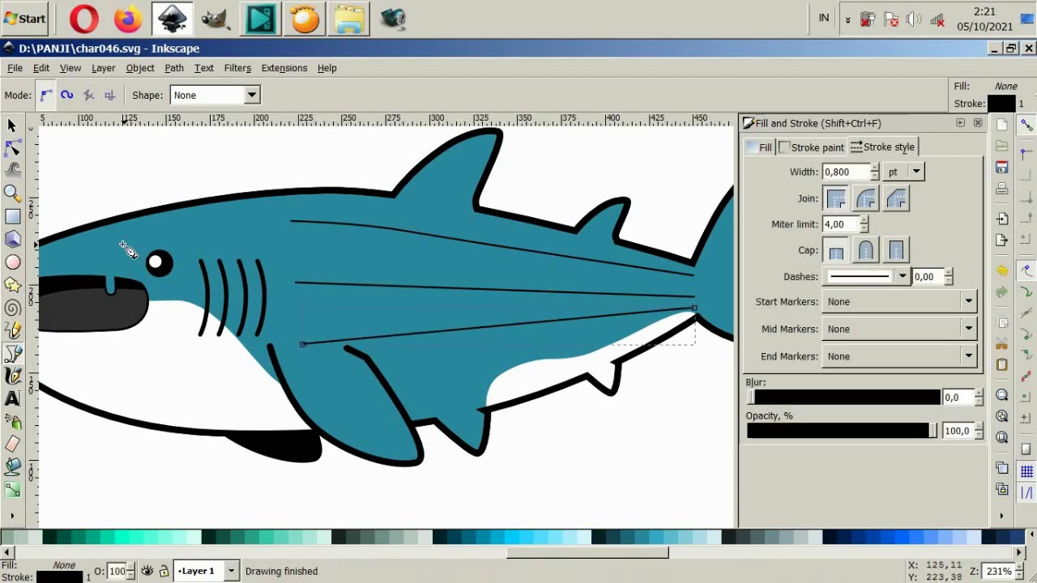
{"action": "key", "text": "n"}
{"action": "left_click_drag", "start_coordinate": [303, 346], "coordinate": [376, 356]}
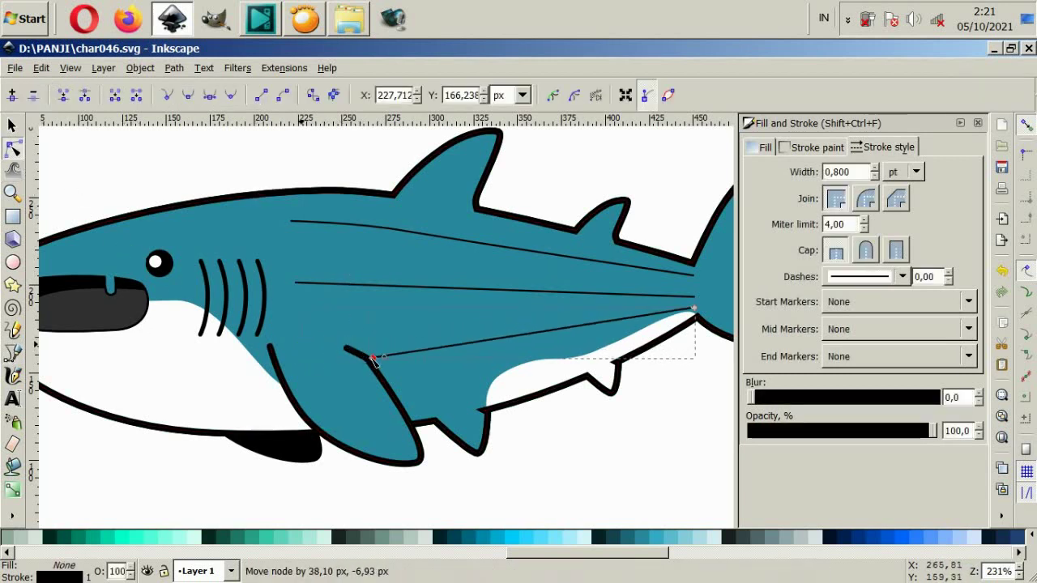
{"action": "left_click", "coordinate": [298, 285]}
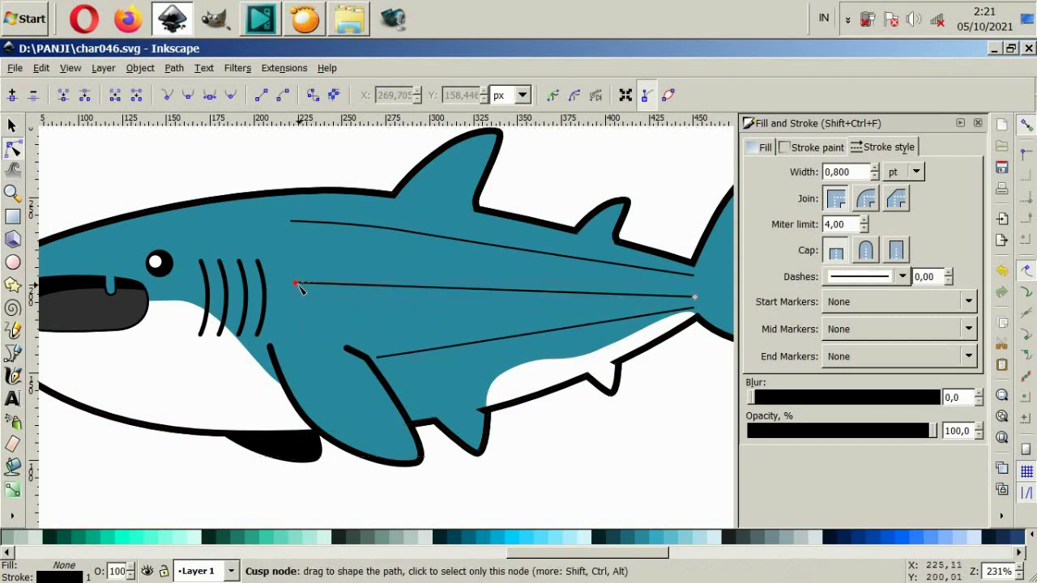
Nudge the middle stripe's front end and straighten the top stripe's curve
{"action": "left_click_drag", "start_coordinate": [296, 282], "coordinate": [303, 289]}
{"action": "left_click", "coordinate": [301, 231]}
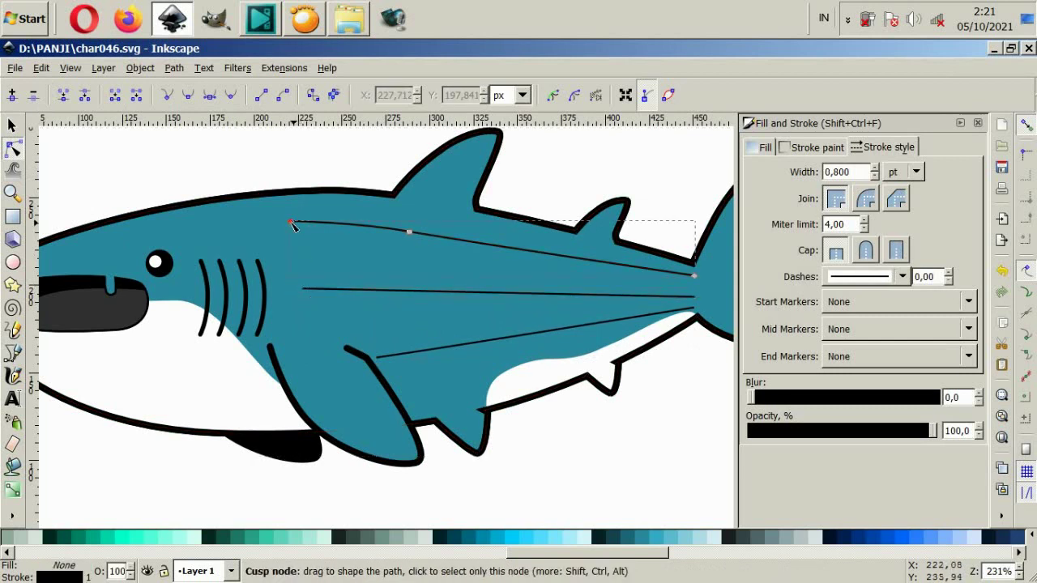
{"action": "left_click_drag", "start_coordinate": [464, 243], "coordinate": [479, 240]}
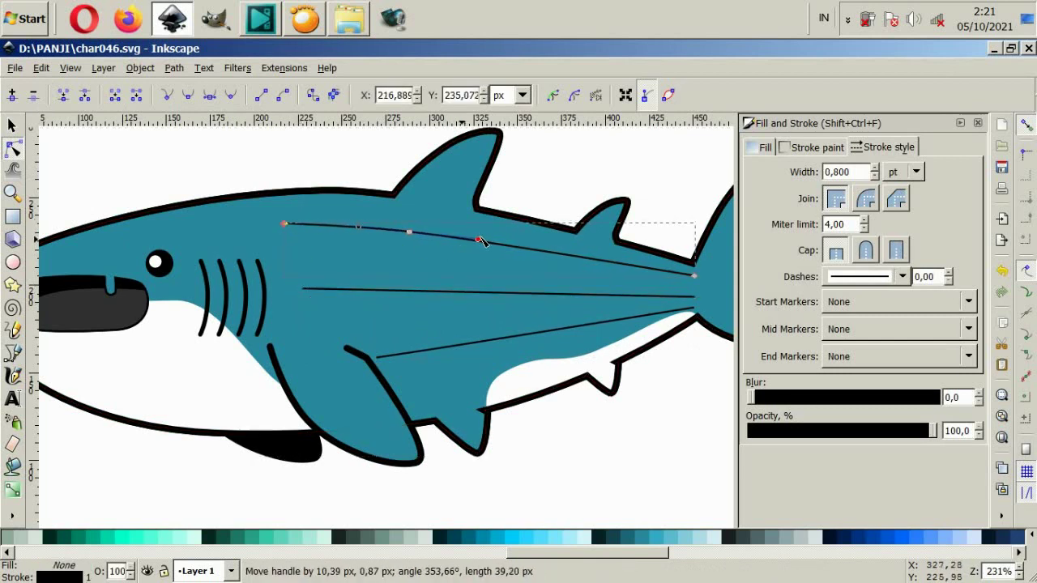
{"action": "left_click", "coordinate": [502, 337]}
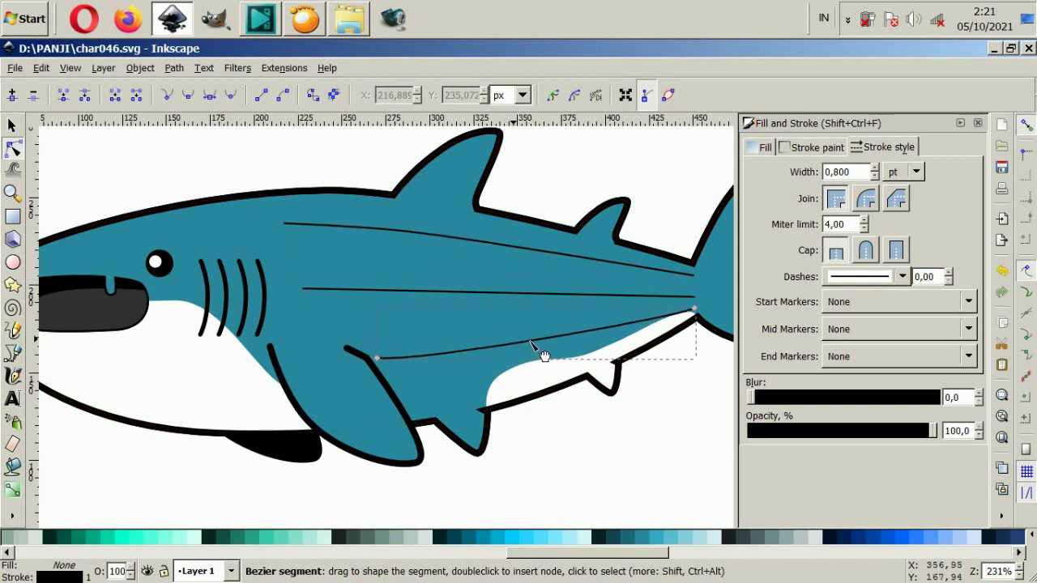
{"action": "left_click", "coordinate": [482, 295]}
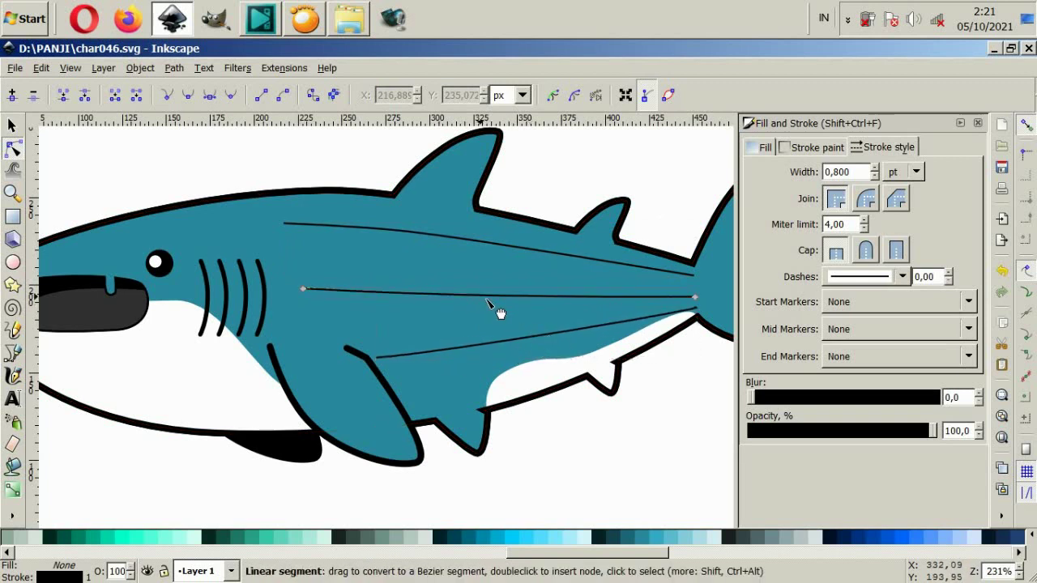
Move the middle stripe's tail-end node left and straighten its curve
{"action": "mouse_move", "coordinate": [696, 299]}
{"action": "left_mouse_down"}
{"action": "mouse_move", "coordinate": [689, 290]}
{"action": "mouse_move", "coordinate": [694, 303]}
{"action": "mouse_move", "coordinate": [671, 313]}
{"action": "mouse_move", "coordinate": [683, 296]}
{"action": "left_mouse_up"}
{"action": "left_click", "coordinate": [694, 311]}
{"action": "left_click", "coordinate": [672, 297]}
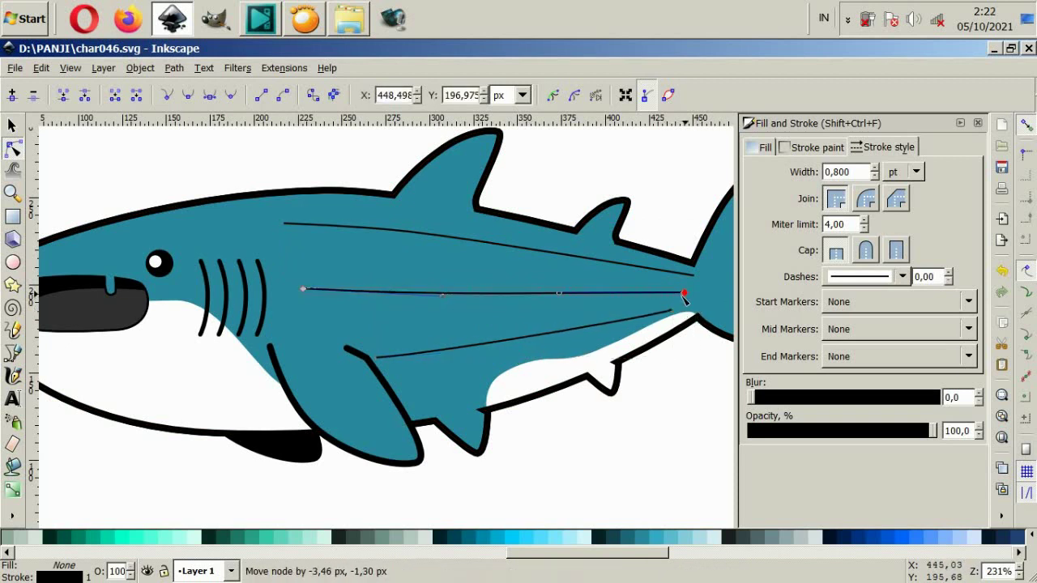
{"action": "left_click_drag", "start_coordinate": [559, 293], "coordinate": [559, 287]}
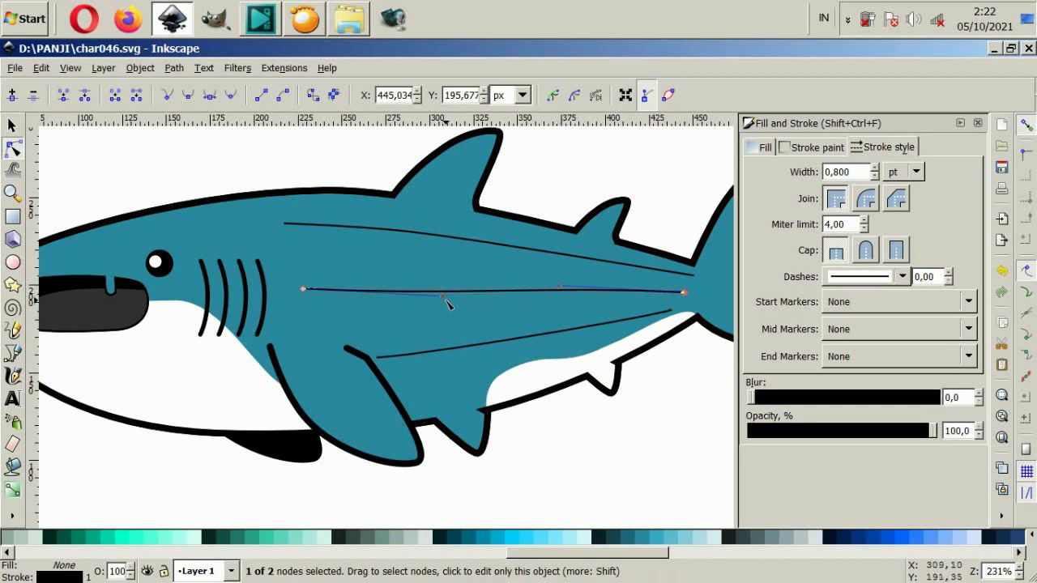
{"action": "left_click_drag", "start_coordinate": [444, 296], "coordinate": [444, 288]}
{"action": "left_click", "coordinate": [590, 177]}
{"action": "key", "text": "5"}
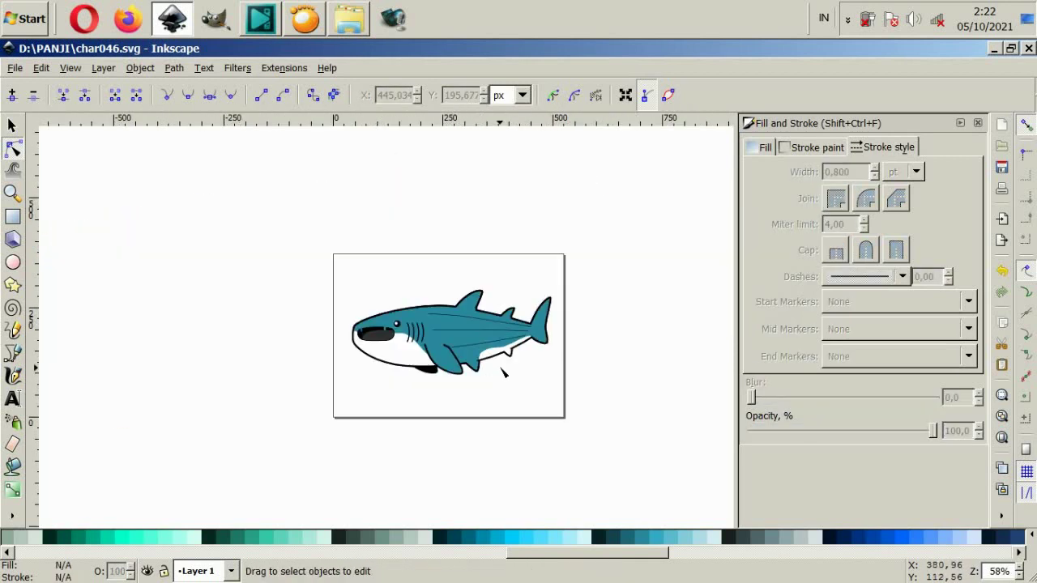
Scale the three stripe lines narrower from the left so they start behind the gills
{"action": "scroll", "coordinate": [502, 372], "scroll_direction": "up", "scroll_amount": 5}
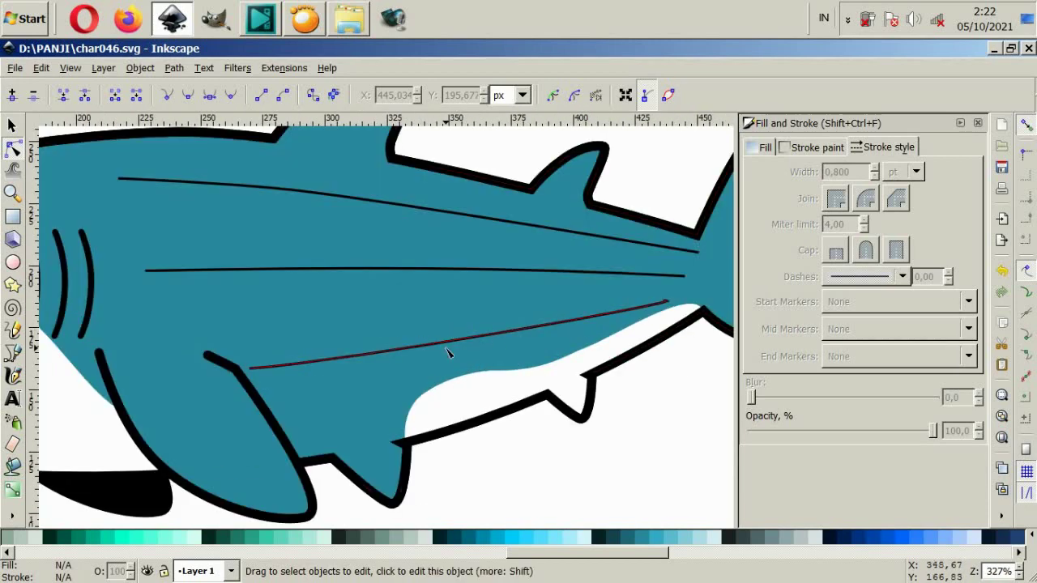
{"action": "scroll", "coordinate": [449, 354], "scroll_direction": "down", "scroll_amount": 2}
{"action": "left_click", "coordinate": [423, 283]}
{"action": "key", "text": "s"}
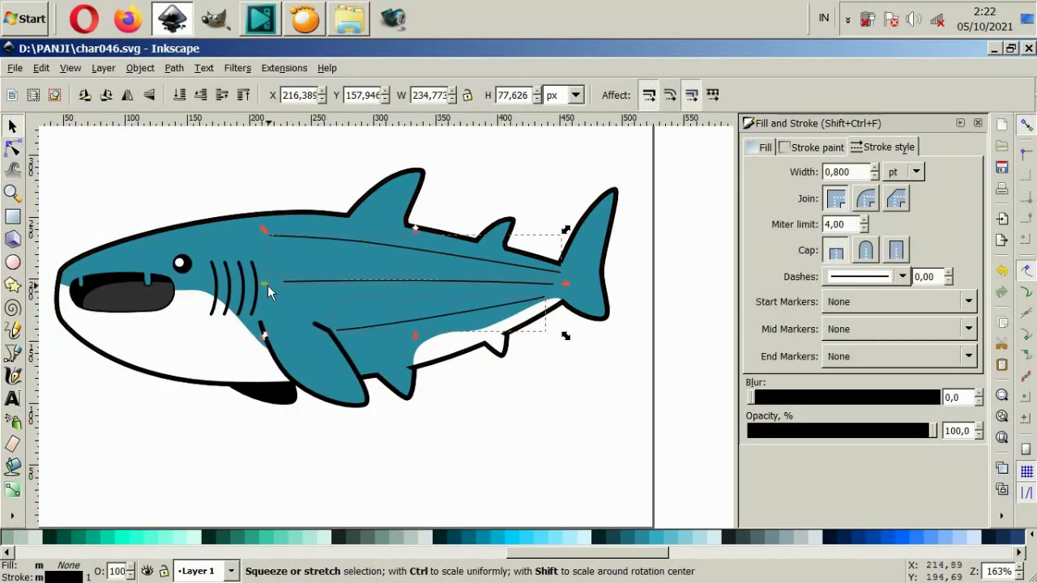
{"action": "left_click_drag", "start_coordinate": [268, 285], "coordinate": [277, 289]}
{"action": "left_click", "coordinate": [481, 413]}
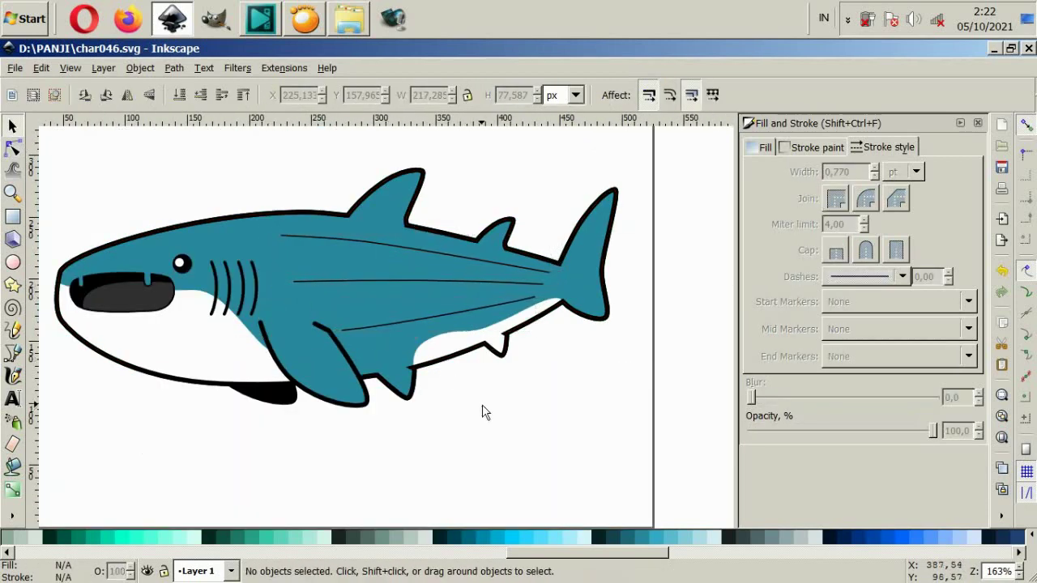
{"action": "key", "text": "5"}
{"action": "scroll", "coordinate": [386, 279], "scroll_direction": "up", "scroll_amount": 3}
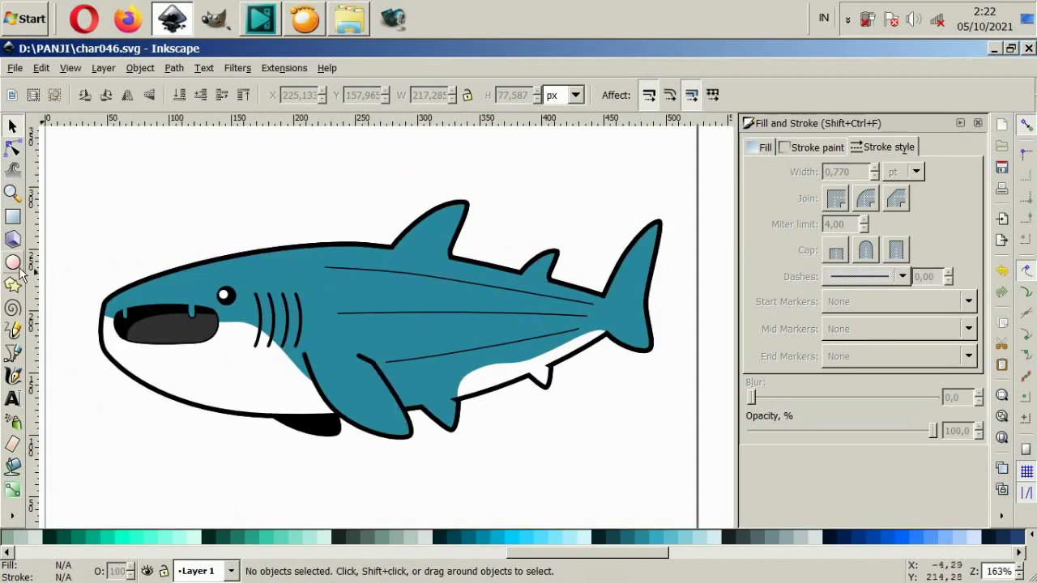
{"action": "left_click", "coordinate": [17, 265]}
Draw a small ellipse spot on the shark's upper back and fill it light blue
{"action": "scroll", "coordinate": [459, 333], "scroll_direction": "up", "scroll_amount": 2}
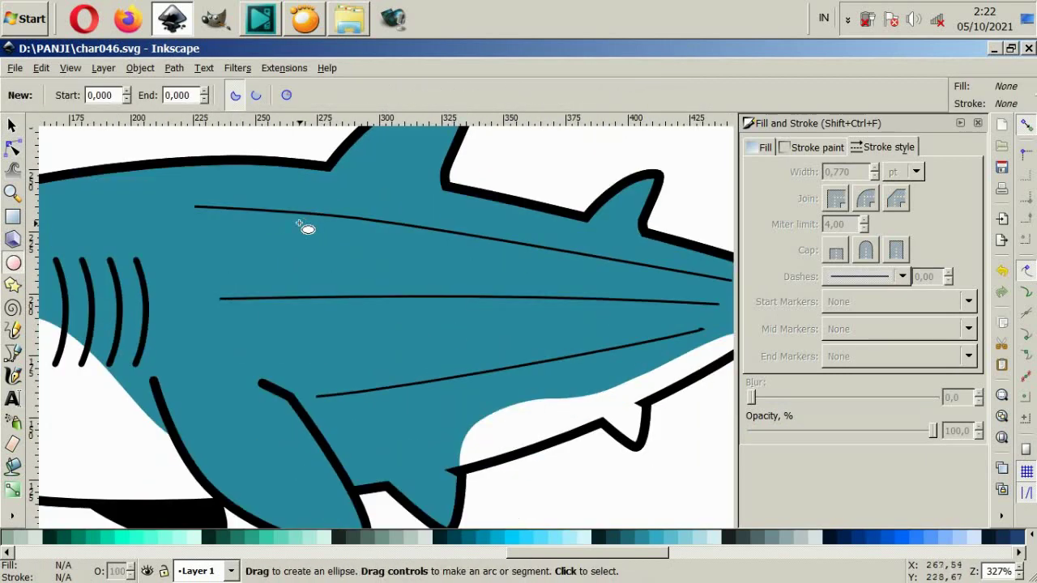
{"action": "scroll", "coordinate": [299, 224], "scroll_direction": "up", "scroll_amount": 2}
{"action": "left_click_drag", "start_coordinate": [226, 172], "coordinate": [253, 199]}
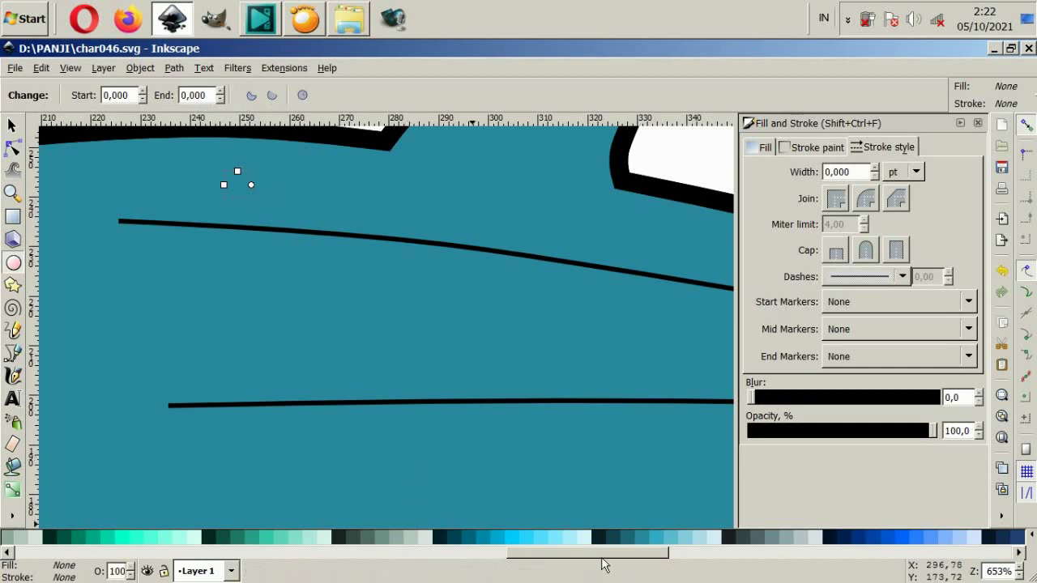
{"action": "left_click_drag", "start_coordinate": [602, 565], "coordinate": [621, 571]}
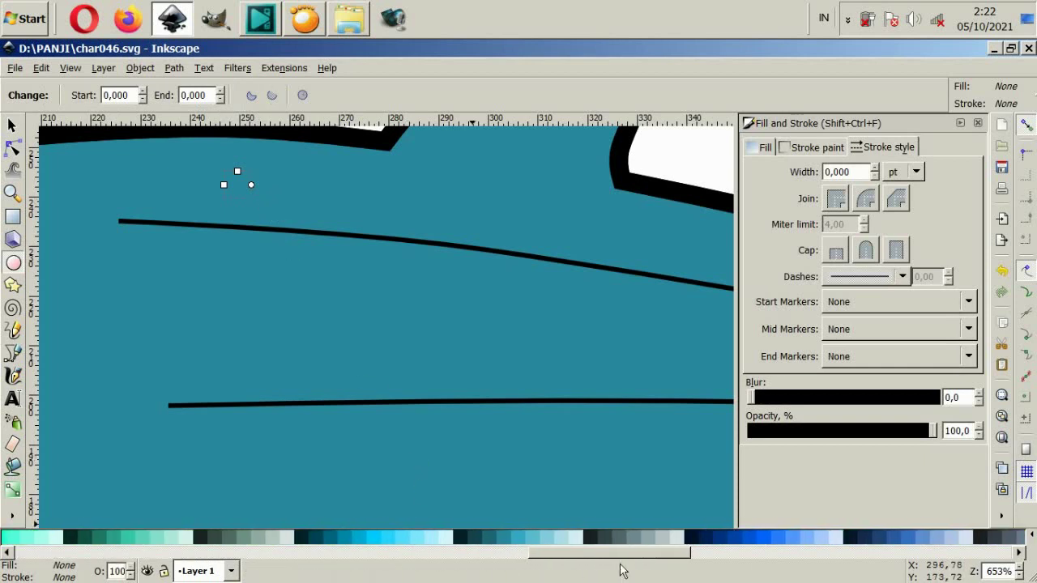
{"action": "left_click", "coordinate": [802, 536]}
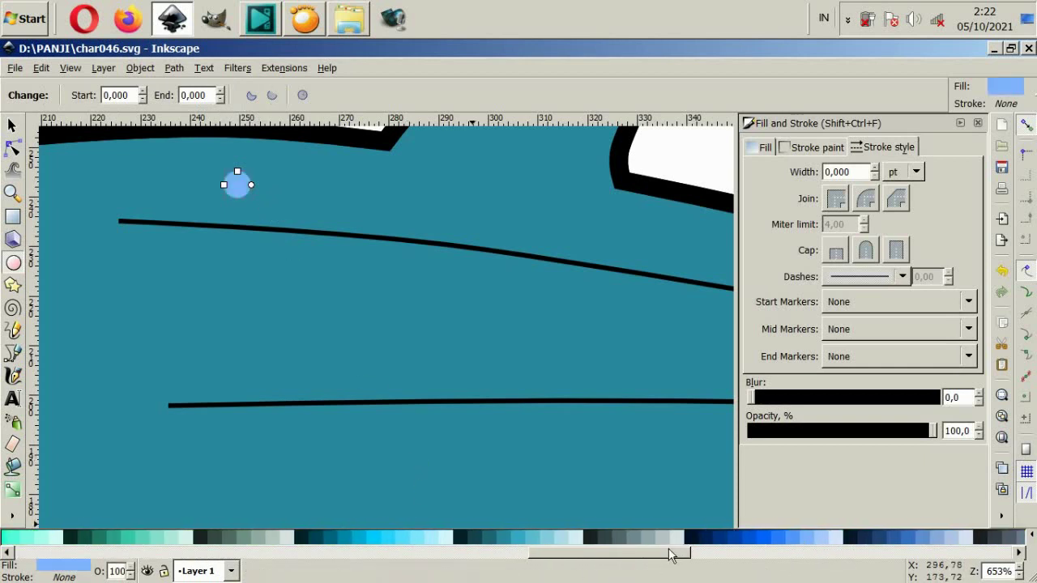
Try several darker, saturated and muted blue swatches on the spot
{"action": "scroll", "coordinate": [654, 536], "scroll_direction": "down", "scroll_amount": 2}
{"action": "left_click", "coordinate": [645, 535]}
{"action": "left_click", "coordinate": [615, 536]}
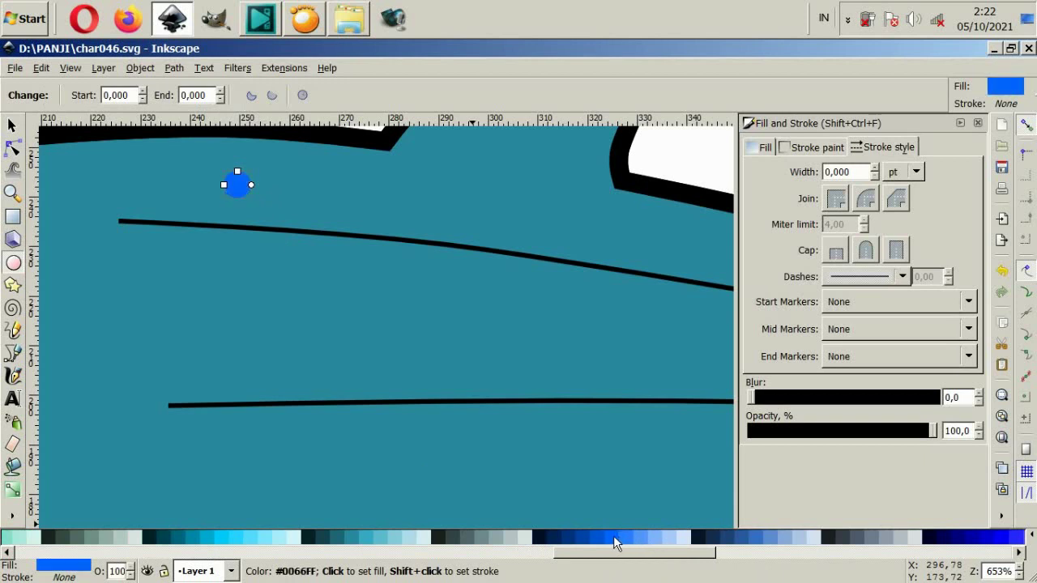
{"action": "scroll", "coordinate": [650, 542], "scroll_direction": "down", "scroll_amount": 2}
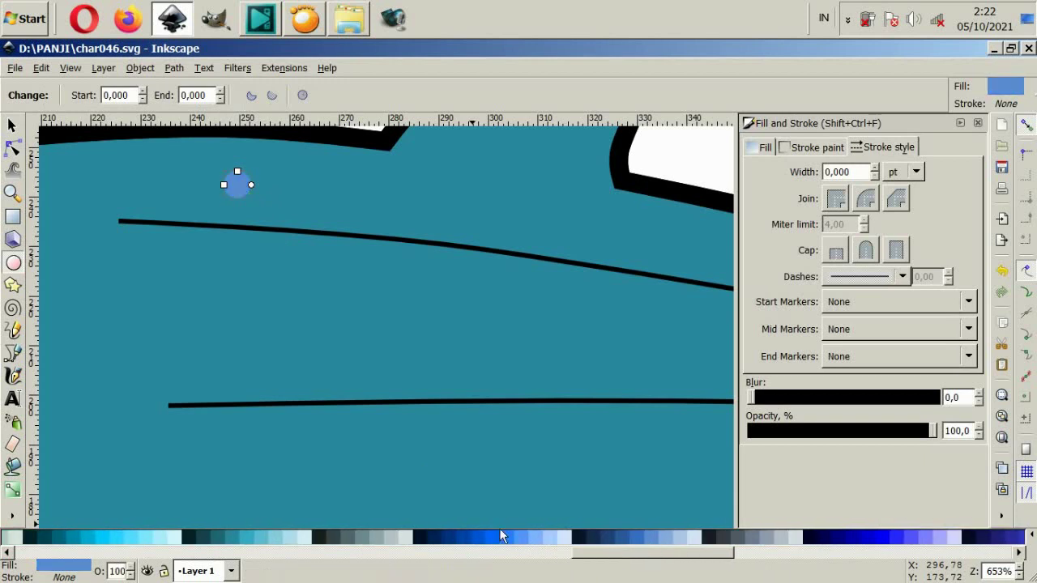
{"action": "left_click", "coordinate": [464, 536]}
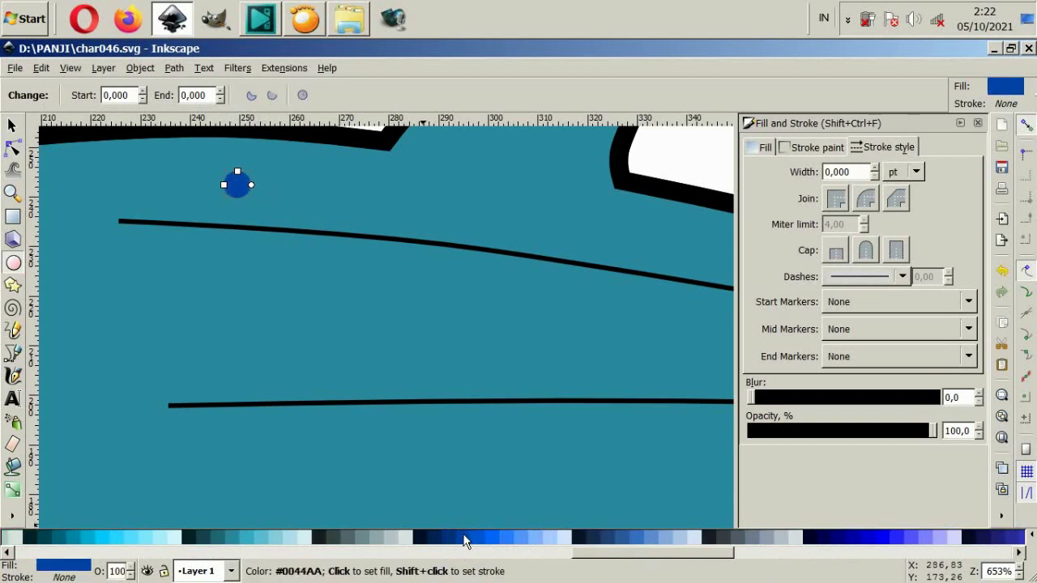
{"action": "left_click", "coordinate": [510, 537]}
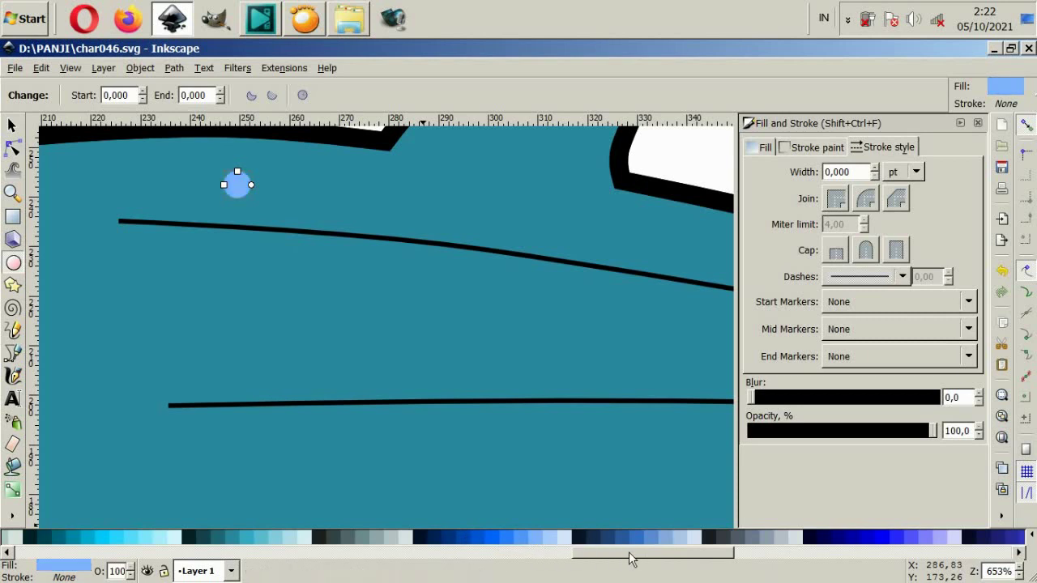
{"action": "left_click", "coordinate": [653, 538]}
{"action": "left_click", "coordinate": [636, 539]}
{"action": "left_click", "coordinate": [519, 537]}
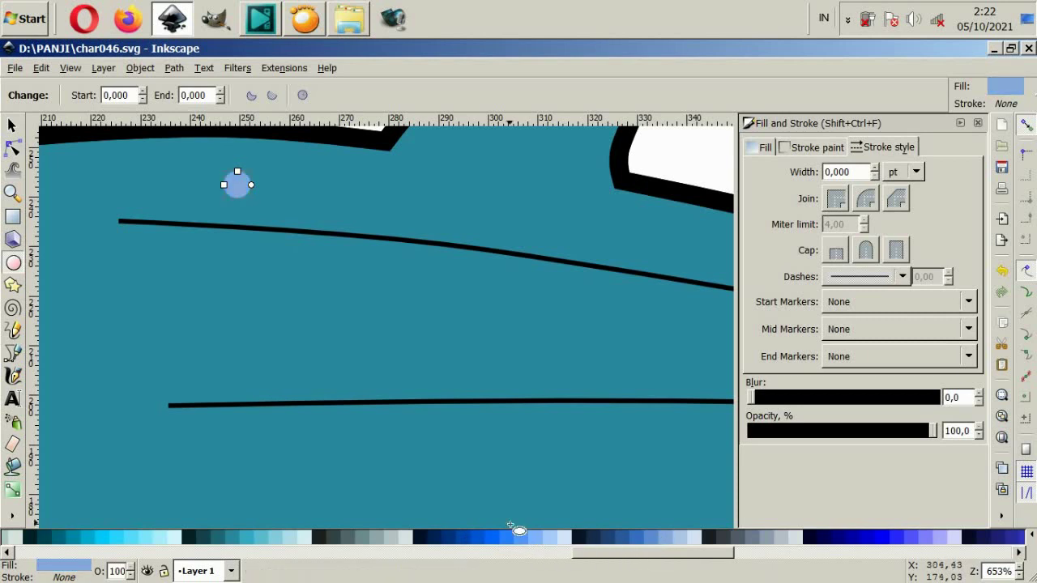
Try grey-blue and cyan shades, settling the spot on light blue #87CDDE
{"action": "left_click", "coordinate": [761, 537]}
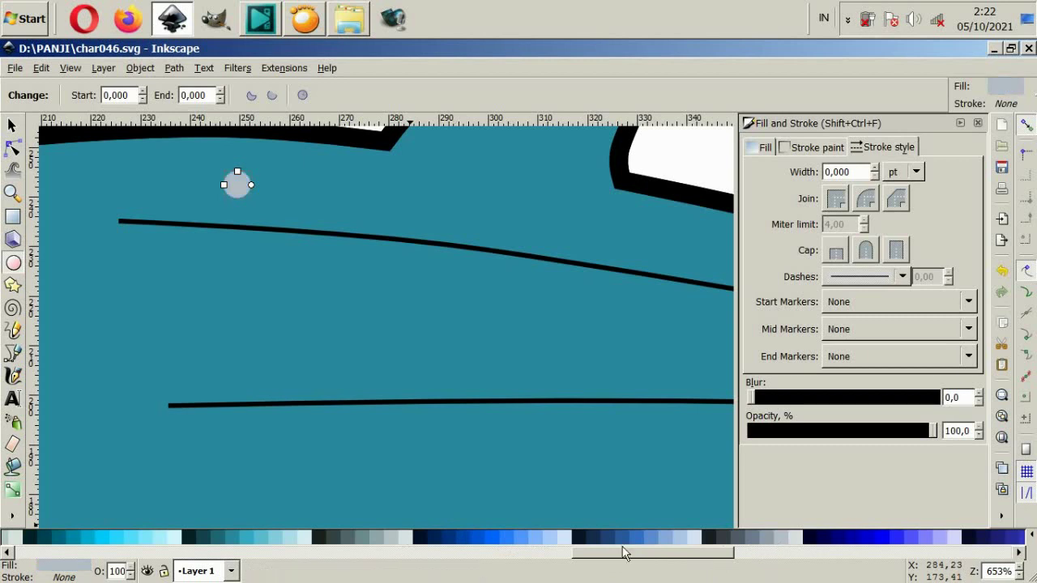
{"action": "left_click", "coordinate": [261, 537]}
{"action": "left_click", "coordinate": [145, 538]}
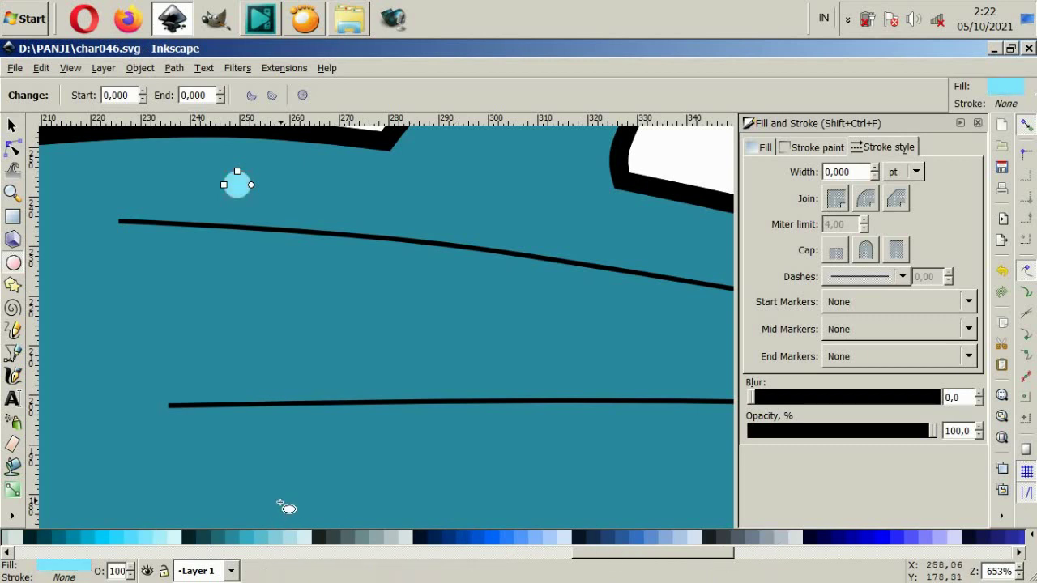
{"action": "left_click_drag", "start_coordinate": [603, 555], "coordinate": [577, 580]}
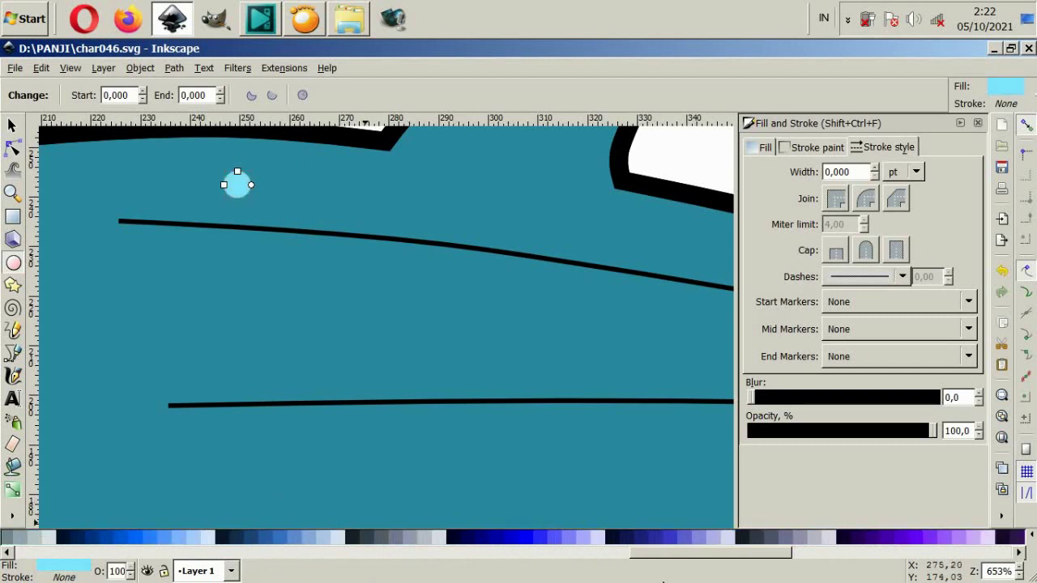
{"action": "left_click", "coordinate": [429, 538]}
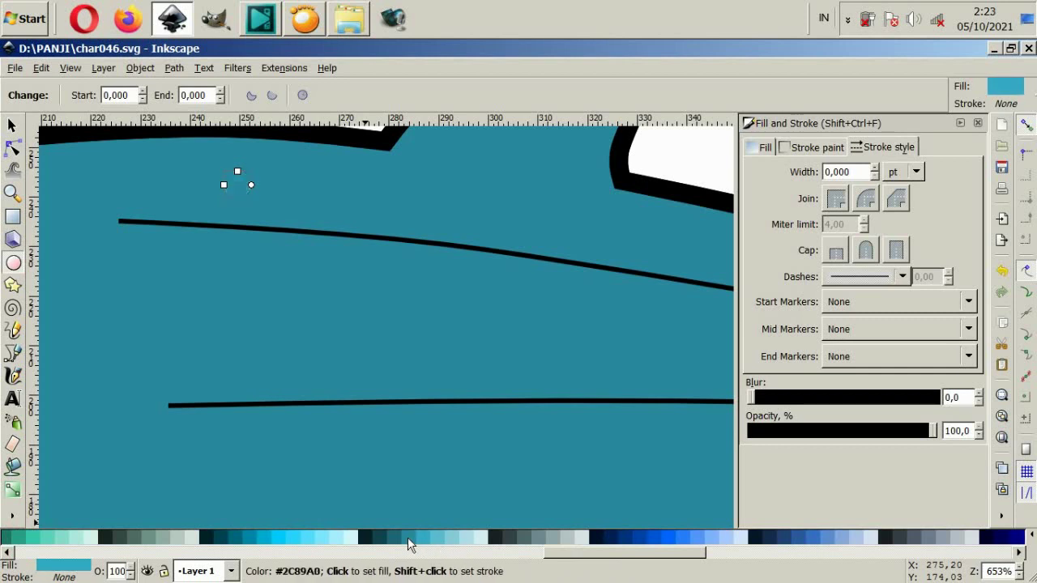
{"action": "left_click", "coordinate": [415, 538]}
{"action": "left_click", "coordinate": [453, 537]}
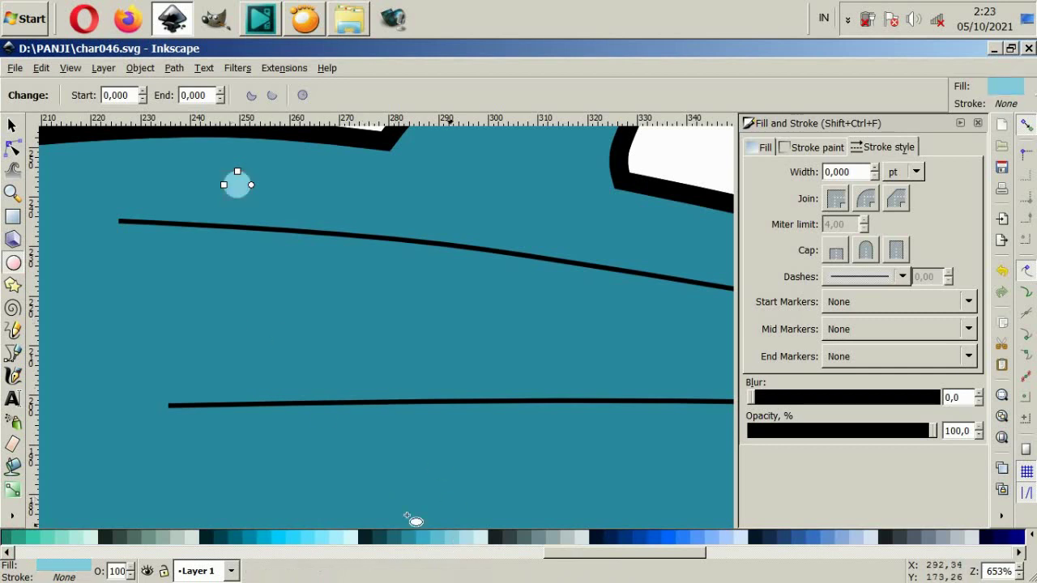
Flatten the spot into an oval and place a duplicate further along the back
{"action": "key", "text": "s"}
{"action": "left_click_drag", "start_coordinate": [239, 205], "coordinate": [476, 220]}
{"action": "key", "text": "ctrl+d"}
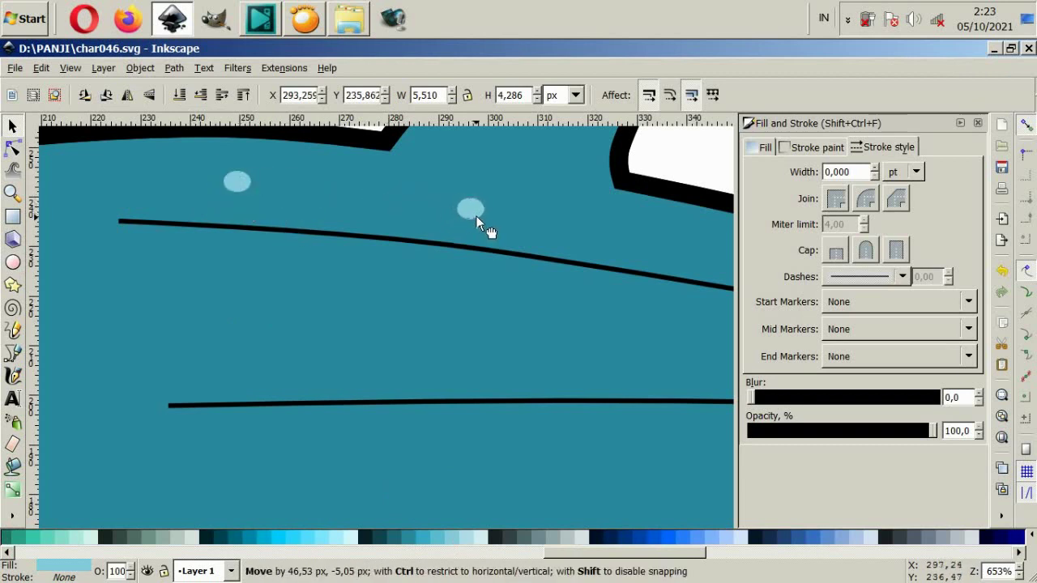
{"action": "scroll", "coordinate": [525, 244], "scroll_direction": "down", "scroll_amount": 2}
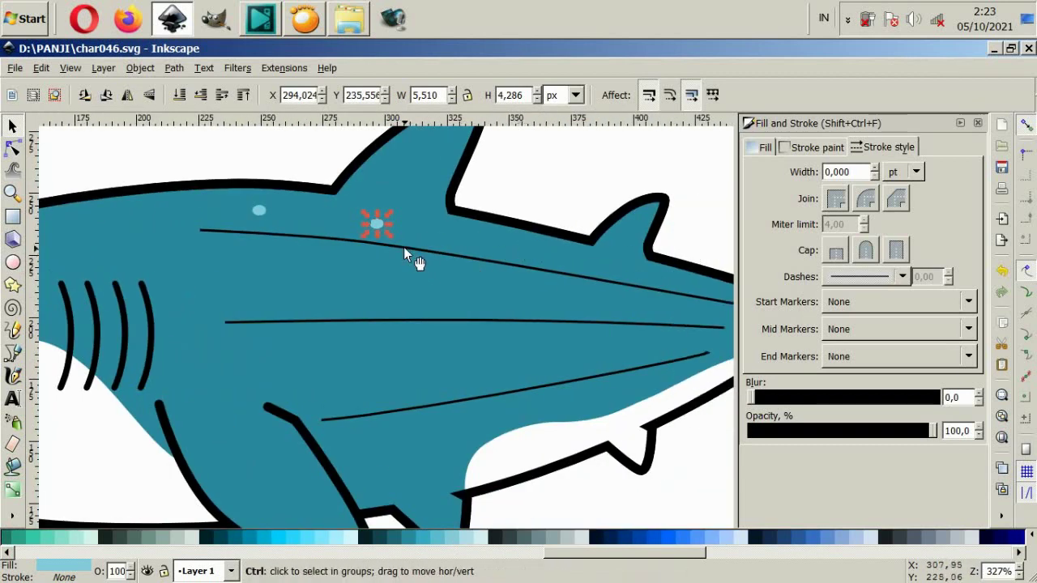
{"action": "key", "text": "ctrl+d"}
{"action": "mouse_move", "coordinate": [381, 233]}
{"action": "left_mouse_down"}
{"action": "mouse_move", "coordinate": [517, 251]}
{"action": "mouse_move", "coordinate": [569, 285]}
{"action": "mouse_move", "coordinate": [461, 302]}
{"action": "left_mouse_up"}
Duplicate more spots and spread them toward the head and middle stripe
{"action": "scroll", "coordinate": [517, 251], "scroll_direction": "right", "scroll_amount": 3}
{"action": "key", "text": "ctrl+d"}
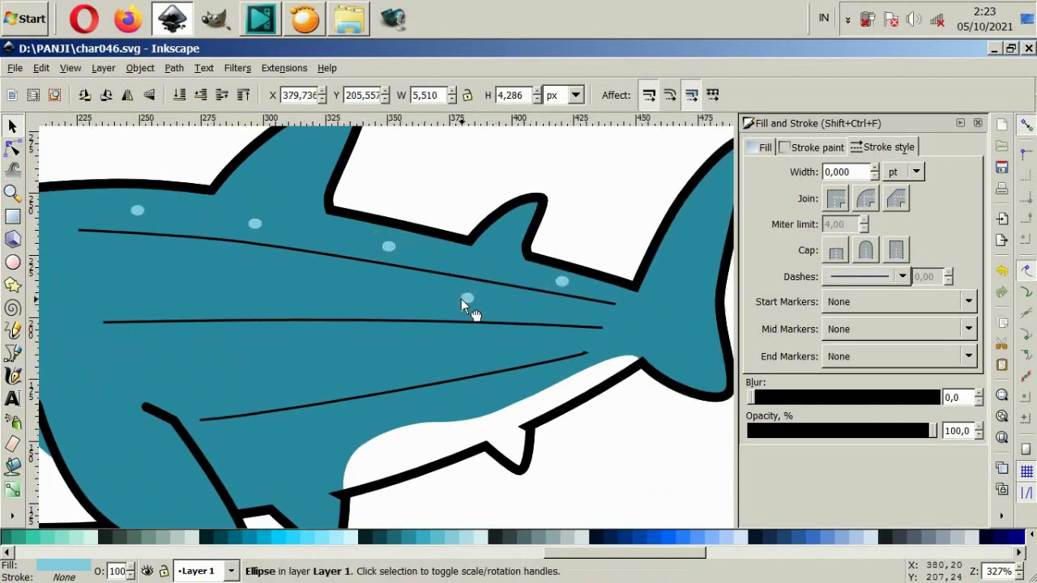
{"action": "left_click_drag", "start_coordinate": [386, 309], "coordinate": [309, 290]}
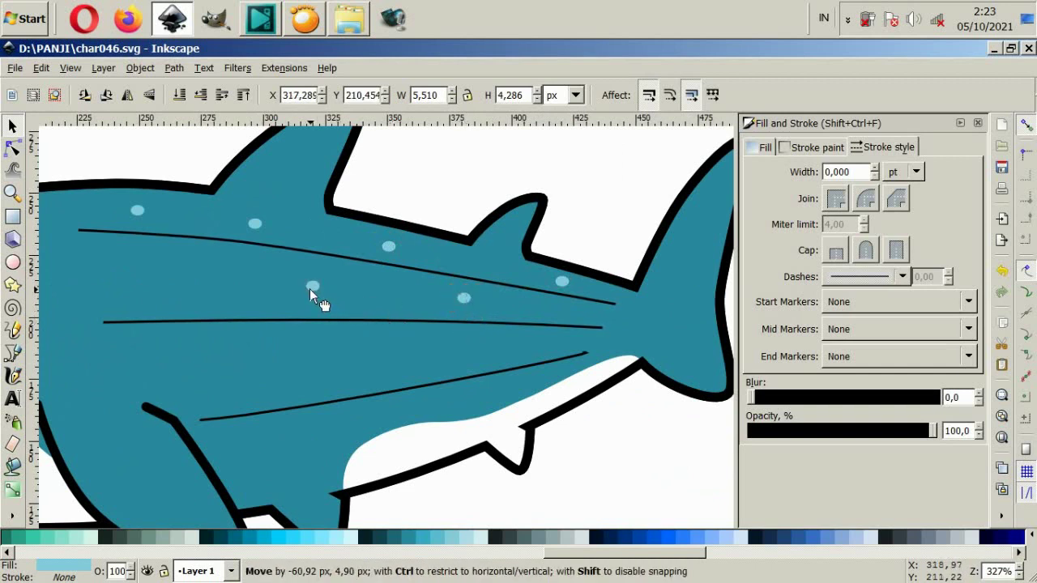
{"action": "left_click_drag", "start_coordinate": [199, 296], "coordinate": [183, 281]}
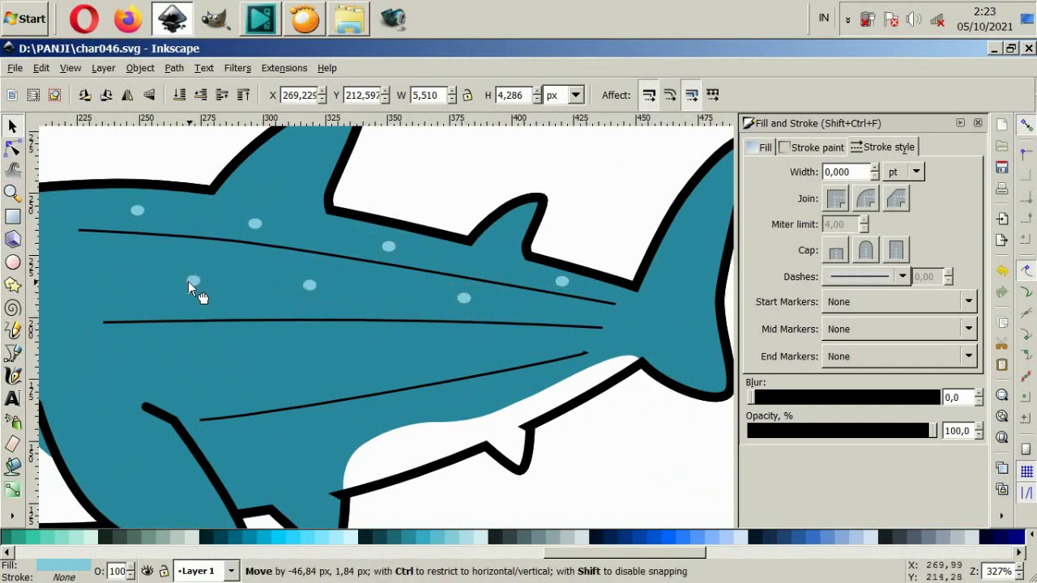
{"action": "key", "text": "ctrl+v"}
{"action": "mouse_move", "coordinate": [218, 326]}
{"action": "left_mouse_down"}
{"action": "mouse_move", "coordinate": [247, 389]}
{"action": "mouse_move", "coordinate": [245, 377]}
{"action": "mouse_move", "coordinate": [381, 356]}
{"action": "mouse_move", "coordinate": [511, 350]}
{"action": "left_mouse_up"}
{"action": "key", "text": "ctrl+d"}
Move mid-body spots lower toward the belly edge
{"action": "key", "text": "Escape"}
{"action": "scroll", "coordinate": [472, 464], "scroll_direction": "down", "scroll_amount": 4}
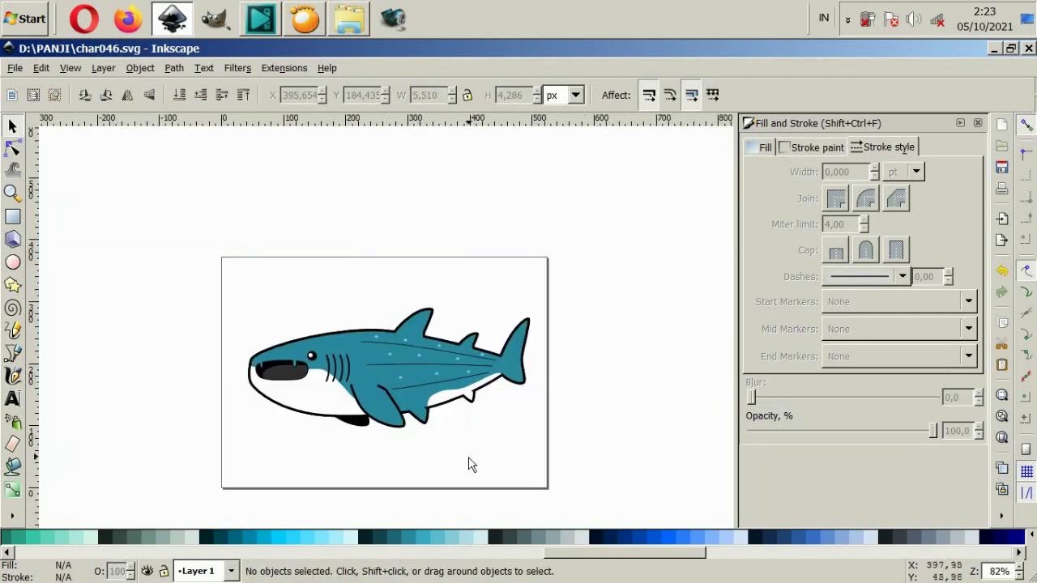
{"action": "scroll", "coordinate": [408, 392], "scroll_direction": "up", "scroll_amount": 4}
{"action": "left_click", "coordinate": [377, 332]}
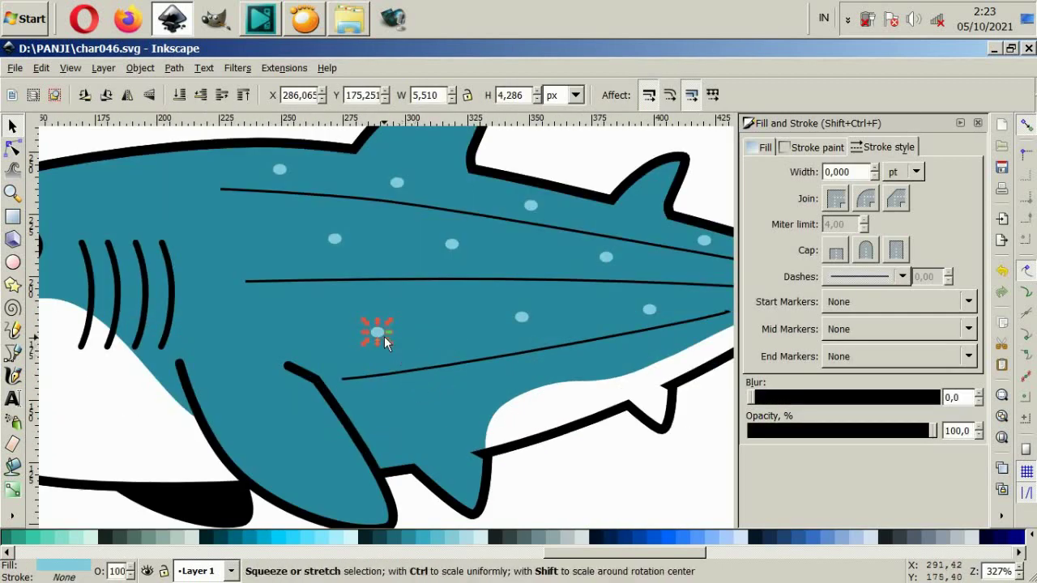
{"action": "mouse_move", "coordinate": [391, 415]}
{"action": "left_mouse_down"}
{"action": "mouse_move", "coordinate": [397, 429]}
{"action": "mouse_move", "coordinate": [537, 371]}
{"action": "mouse_move", "coordinate": [551, 389]}
{"action": "mouse_move", "coordinate": [609, 366]}
{"action": "left_mouse_up"}
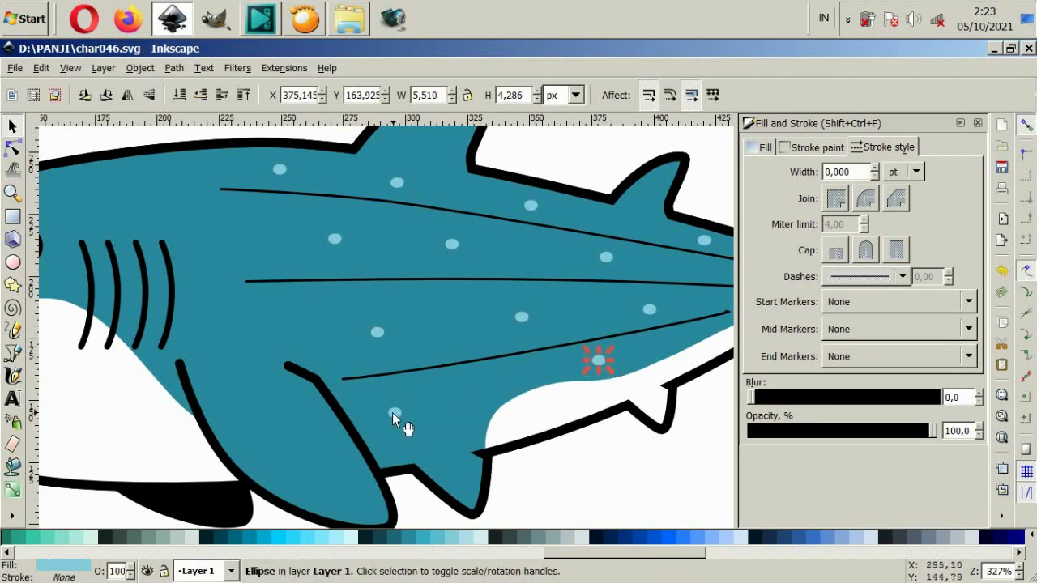
{"action": "left_click_drag", "start_coordinate": [393, 414], "coordinate": [439, 408]}
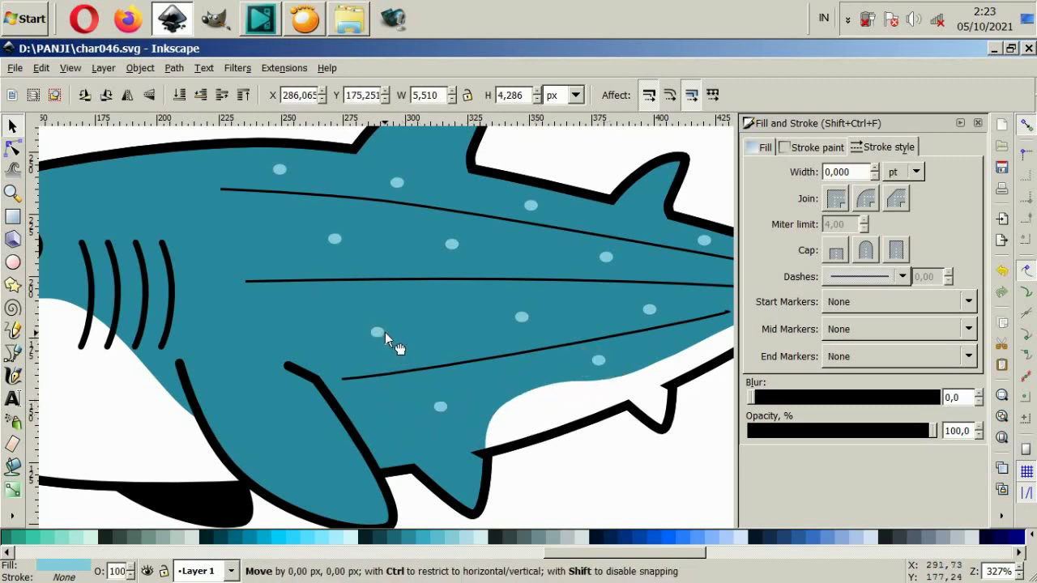
{"action": "left_click_drag", "start_coordinate": [384, 332], "coordinate": [399, 332]}
{"action": "scroll", "coordinate": [398, 331], "scroll_direction": "down", "scroll_amount": 2}
{"action": "left_click", "coordinate": [461, 460]}
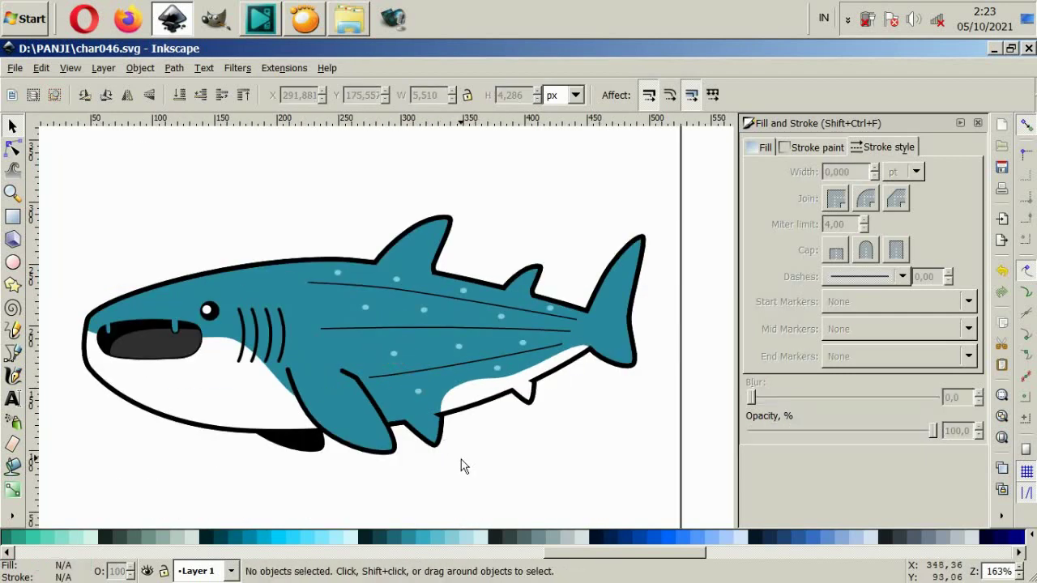
{"action": "scroll", "coordinate": [206, 314], "scroll_direction": "up", "scroll_amount": 2}
Move a back spot onto the head and others down onto the front fin
{"action": "left_click", "coordinate": [467, 230]}
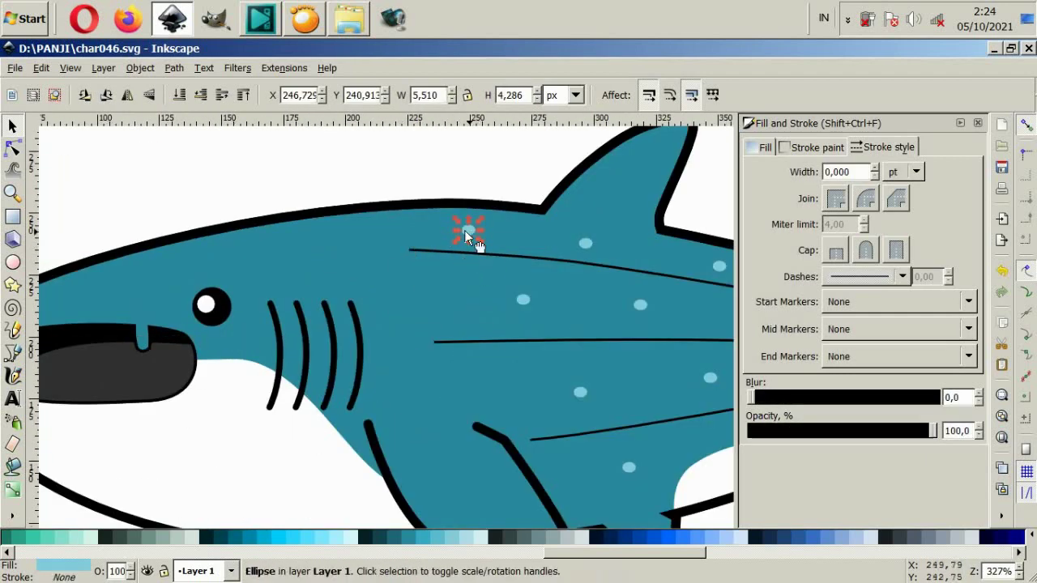
{"action": "mouse_move", "coordinate": [468, 232]}
{"action": "left_mouse_down"}
{"action": "mouse_move", "coordinate": [300, 242]}
{"action": "mouse_move", "coordinate": [266, 279]}
{"action": "left_mouse_up"}
{"action": "scroll", "coordinate": [201, 287], "scroll_direction": "left", "scroll_amount": 4}
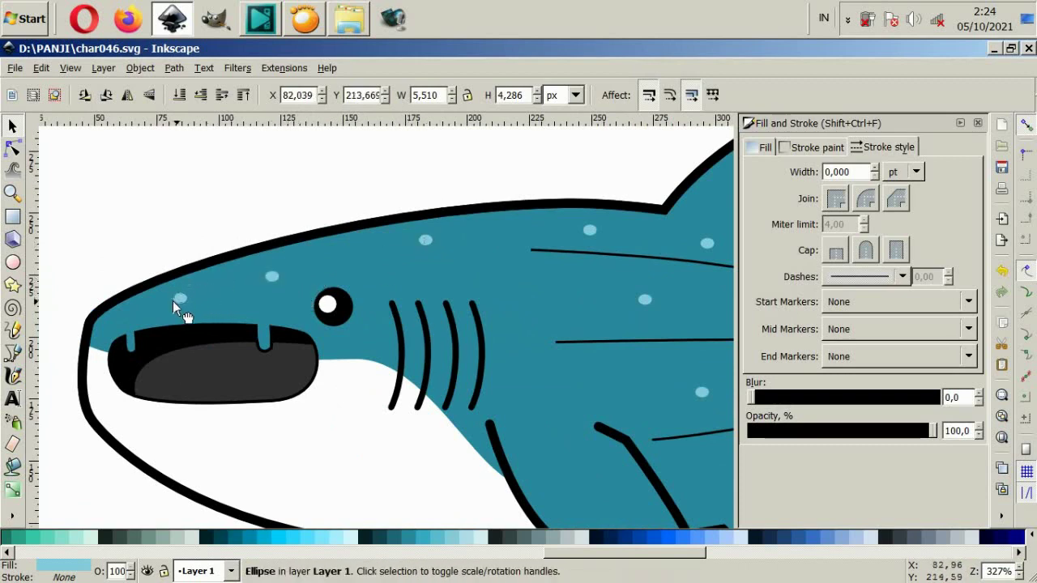
{"action": "left_click", "coordinate": [202, 249]}
{"action": "scroll", "coordinate": [369, 349], "scroll_direction": "down", "scroll_amount": 4}
{"action": "scroll", "coordinate": [370, 349], "scroll_direction": "up", "scroll_amount": 2}
{"action": "left_click", "coordinate": [410, 277]}
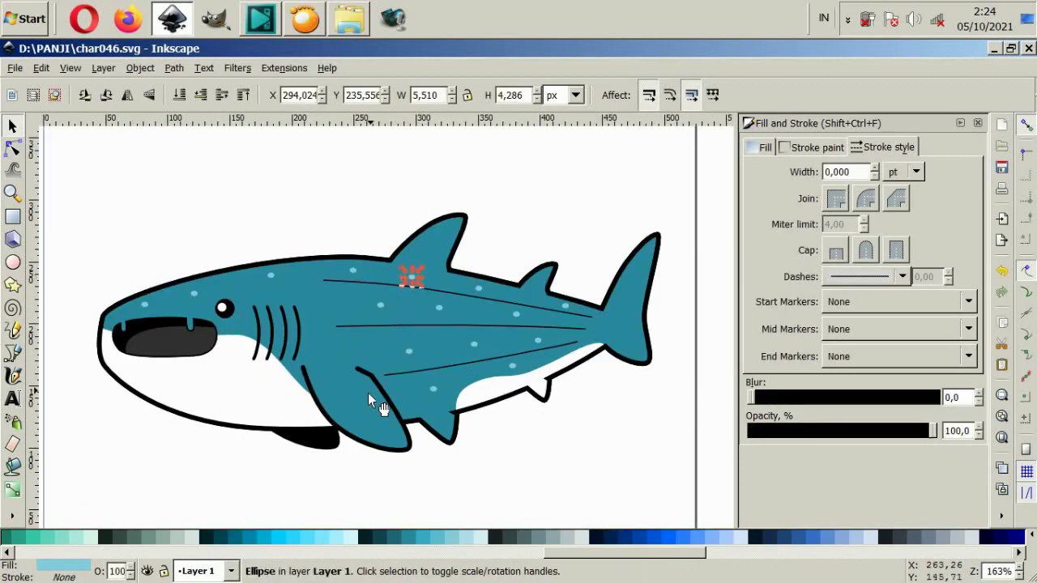
{"action": "scroll", "coordinate": [368, 397], "scroll_direction": "up", "scroll_amount": 2}
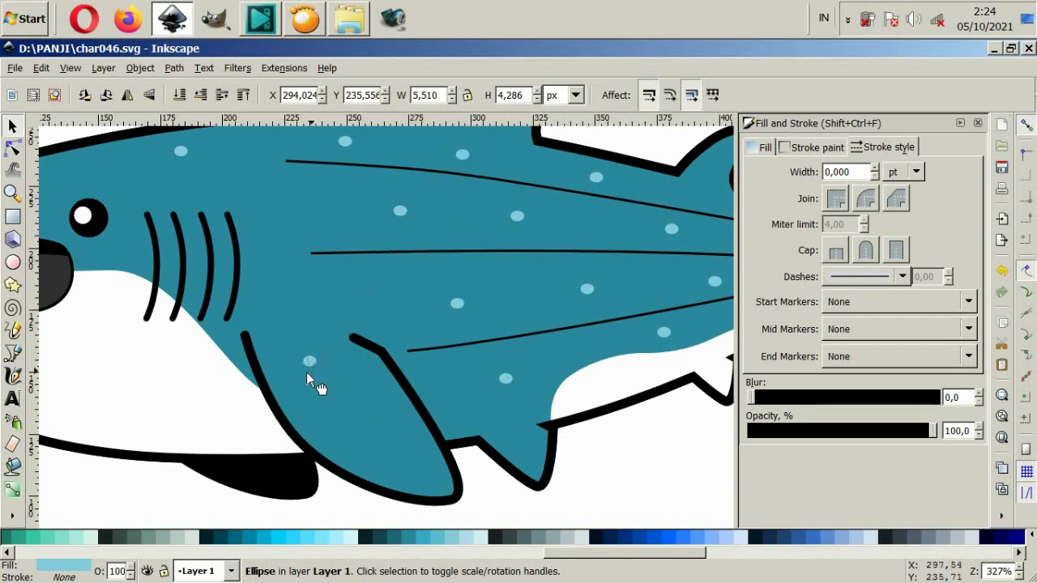
{"action": "left_click_drag", "start_coordinate": [307, 375], "coordinate": [295, 389]}
{"action": "left_click_drag", "start_coordinate": [357, 412], "coordinate": [391, 421]}
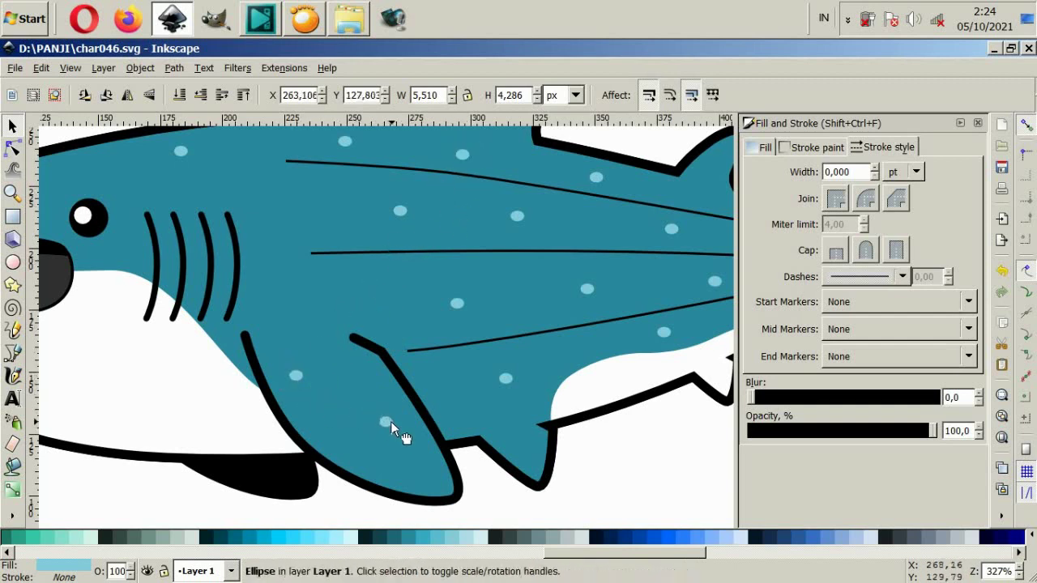
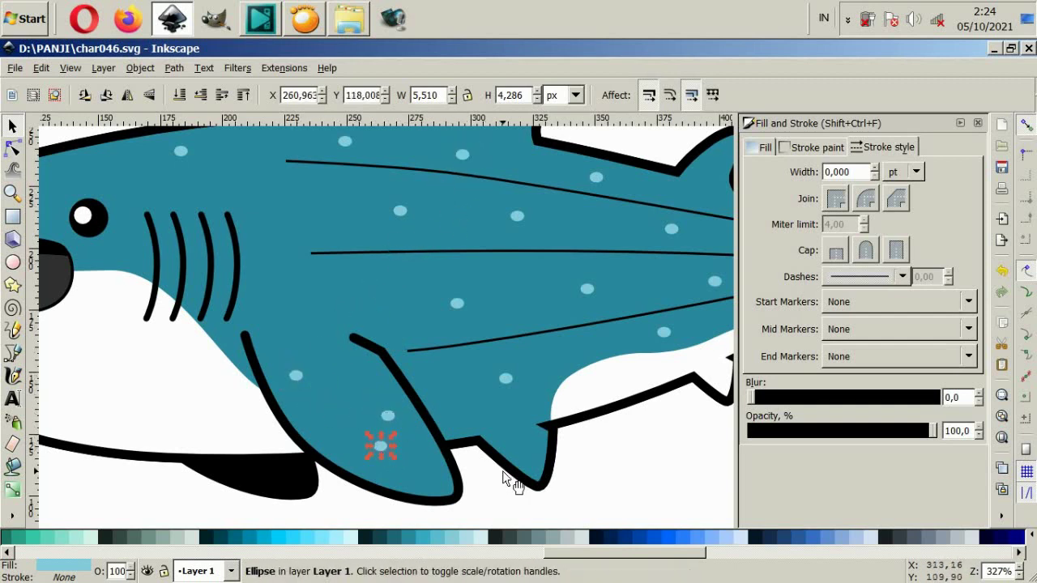
Move light-blue spots toward the tail area and up onto the dorsal fin
{"action": "left_click_drag", "start_coordinate": [380, 448], "coordinate": [521, 456]}
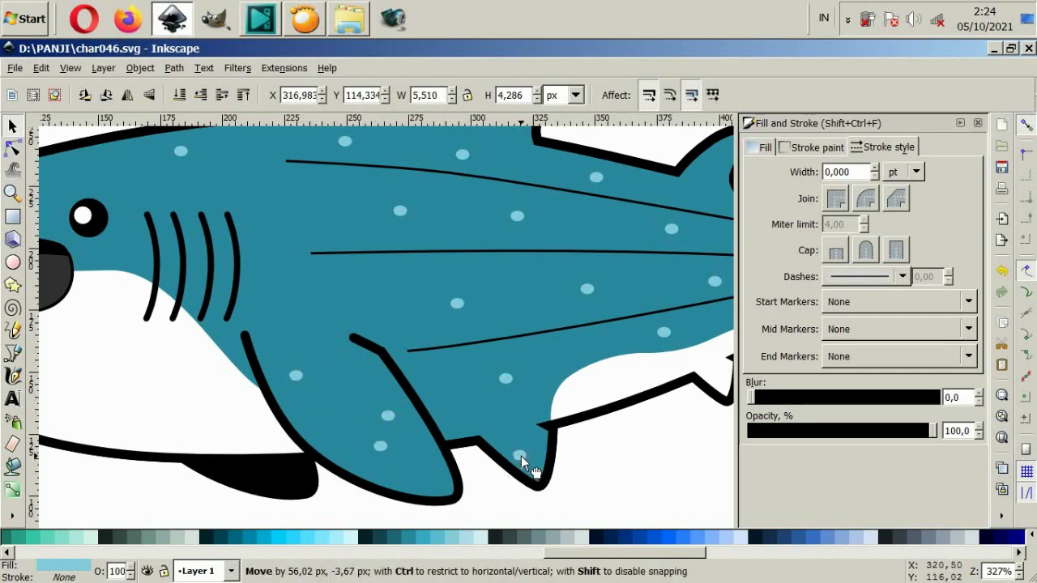
{"action": "left_click", "coordinate": [588, 477]}
{"action": "scroll", "coordinate": [562, 398], "scroll_direction": "down", "scroll_amount": 2}
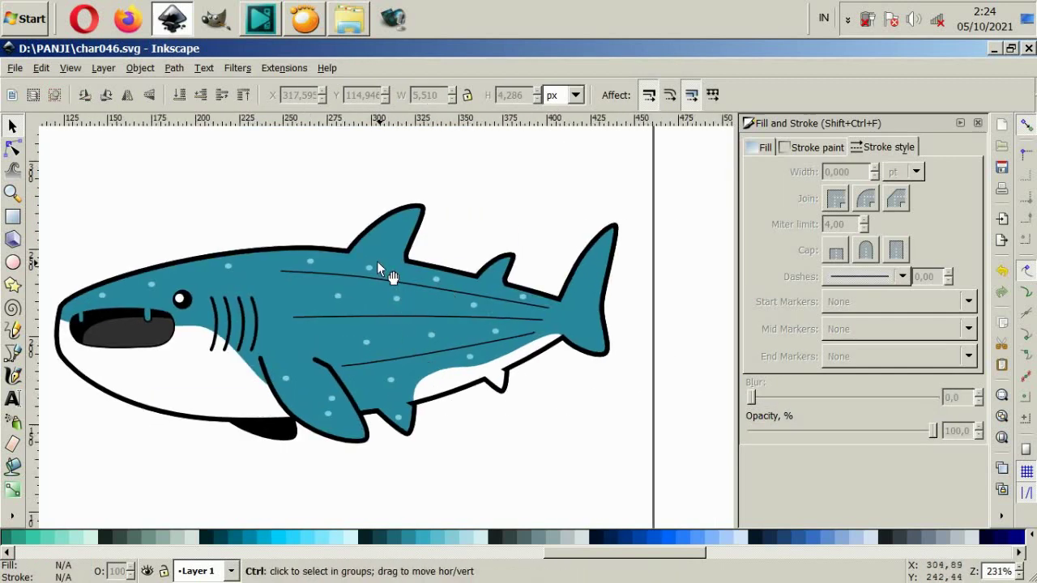
{"action": "left_click", "coordinate": [376, 261]}
{"action": "scroll", "coordinate": [376, 261], "scroll_direction": "up", "scroll_amount": 2}
{"action": "mouse_move", "coordinate": [360, 281]}
{"action": "left_mouse_down"}
{"action": "mouse_move", "coordinate": [408, 227]}
{"action": "mouse_move", "coordinate": [612, 288]}
{"action": "left_mouse_up"}
{"action": "key", "text": "Escape"}
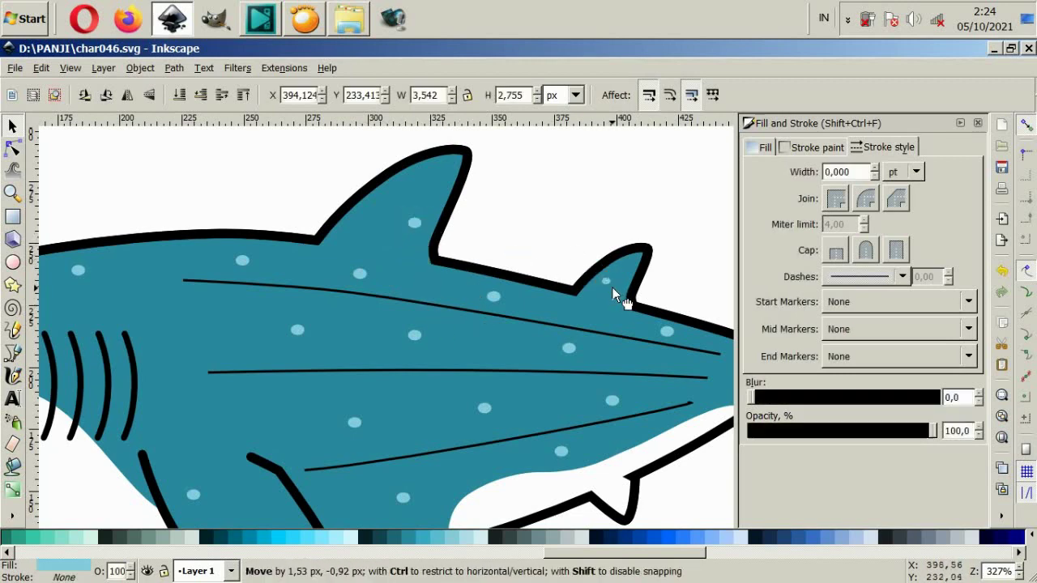
{"action": "key", "text": "Escape"}
{"action": "scroll", "coordinate": [416, 412], "scroll_direction": "up", "scroll_amount": 2}
{"action": "scroll", "coordinate": [475, 336], "scroll_direction": "up", "scroll_amount": 2}
Shrink the light-blue spots sitting on the lower fin
{"action": "left_click", "coordinate": [446, 336]}
{"action": "left_click_drag", "start_coordinate": [477, 335], "coordinate": [454, 346]}
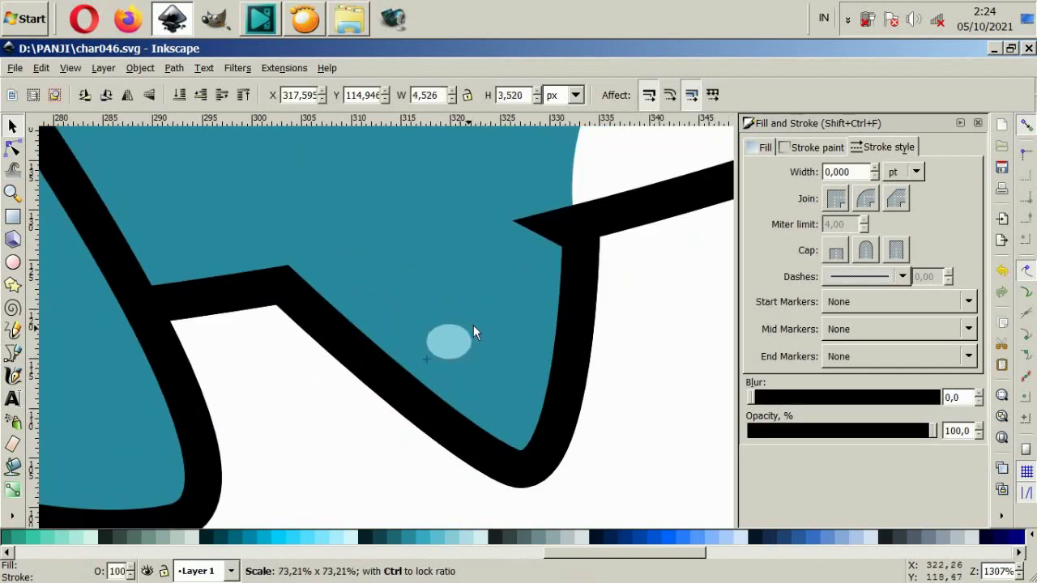
{"action": "key", "text": "Escape"}
{"action": "scroll", "coordinate": [486, 361], "scroll_direction": "down", "scroll_amount": 5}
{"action": "scroll", "coordinate": [340, 316], "scroll_direction": "up", "scroll_amount": 2}
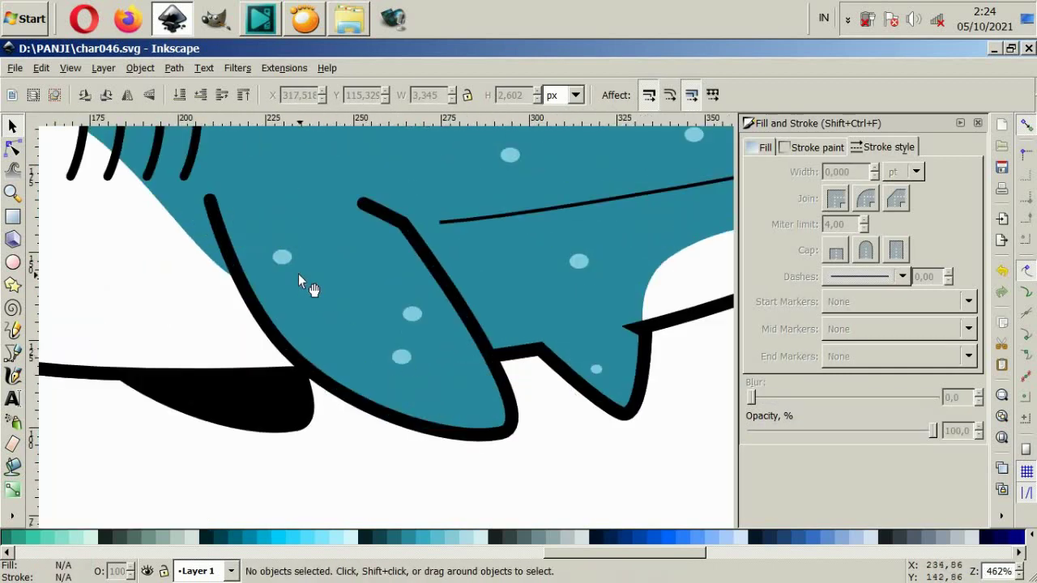
{"action": "left_click", "coordinate": [402, 359], "text": "ctrl"}
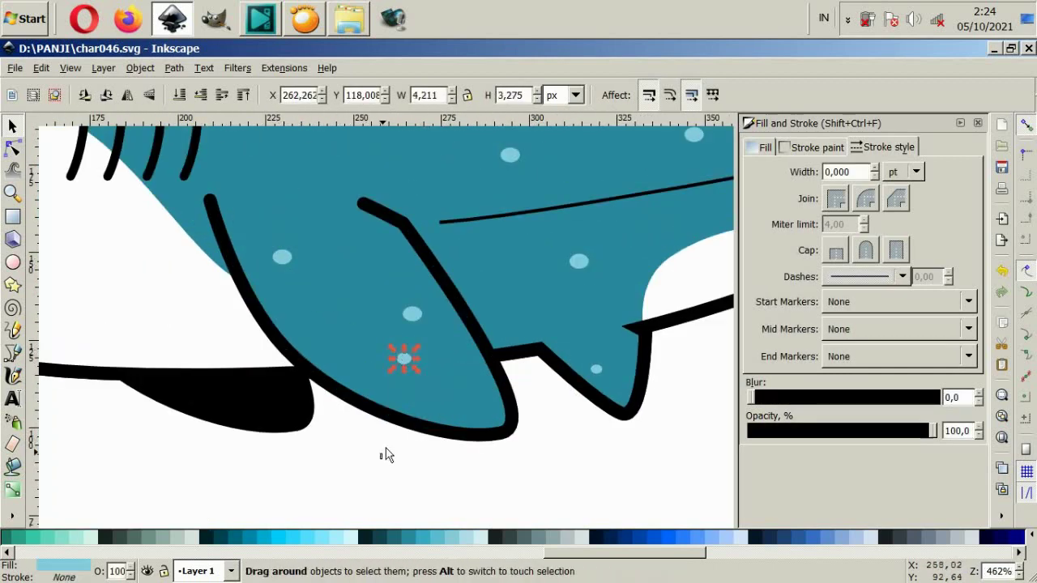
{"action": "key", "text": "Escape"}
{"action": "scroll", "coordinate": [502, 397], "scroll_direction": "down", "scroll_amount": 4}
{"action": "scroll", "coordinate": [567, 303], "scroll_direction": "up", "scroll_amount": 2}
{"action": "scroll", "coordinate": [567, 304], "scroll_direction": "up", "scroll_amount": 2}
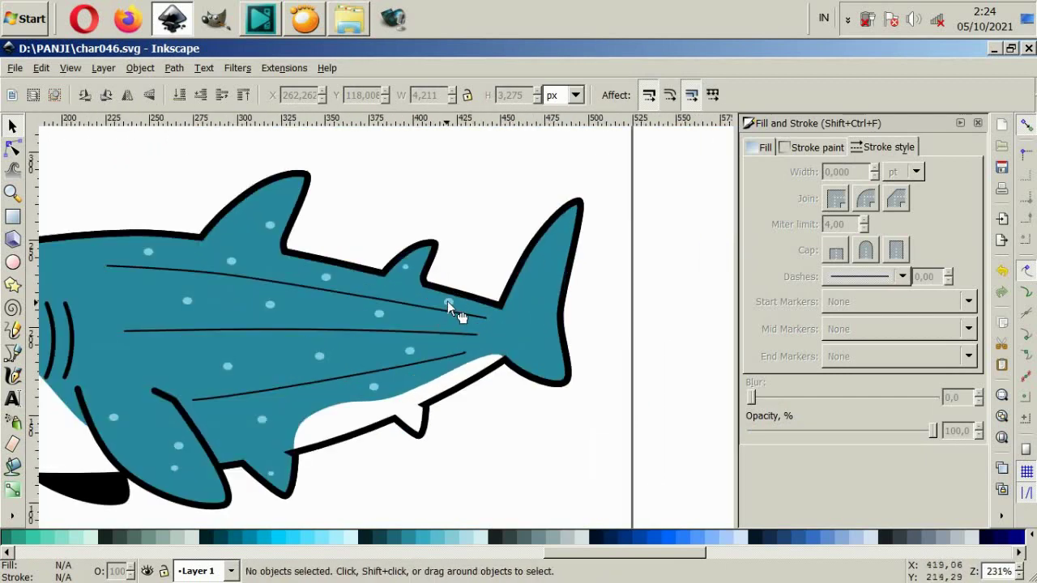
Shrink a light-blue spot to about 92% of its size
{"action": "left_click", "coordinate": [447, 300], "text": "ctrl"}
{"action": "scroll", "coordinate": [447, 301], "scroll_direction": "up", "scroll_amount": 2}
{"action": "left_click_drag", "start_coordinate": [412, 265], "coordinate": [409, 272]}
{"action": "left_click", "coordinate": [386, 287]}
{"action": "key", "text": "Escape"}
{"action": "scroll", "coordinate": [363, 274], "scroll_direction": "down", "scroll_amount": 2}
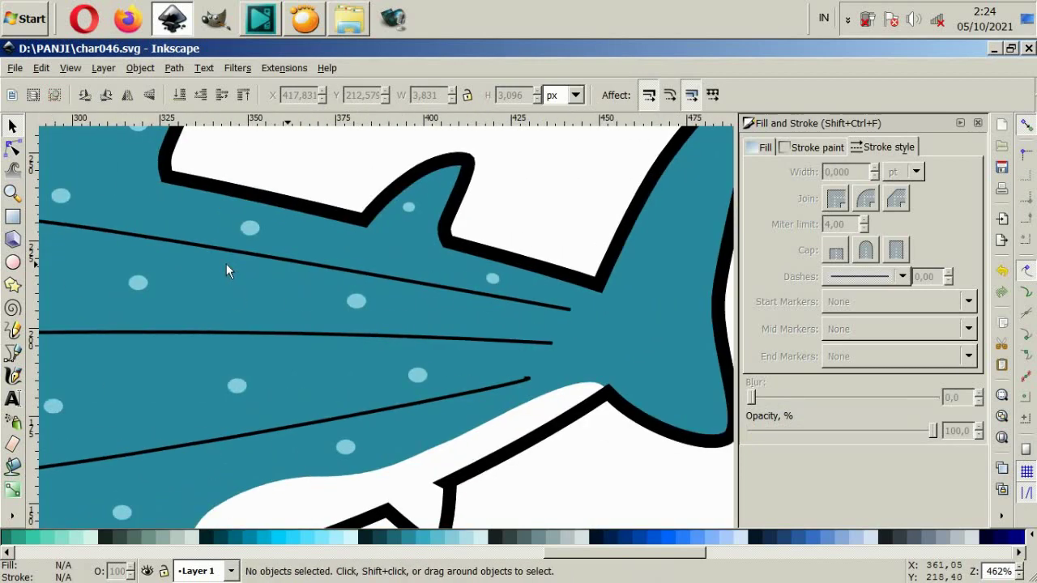
Tilt the spot near the upper body line by about 12 degrees
{"action": "left_click", "coordinate": [243, 229], "text": "ctrl"}
{"action": "scroll", "coordinate": [297, 226], "scroll_direction": "up", "scroll_amount": 4}
{"action": "left_click_drag", "start_coordinate": [338, 205], "coordinate": [344, 211]}
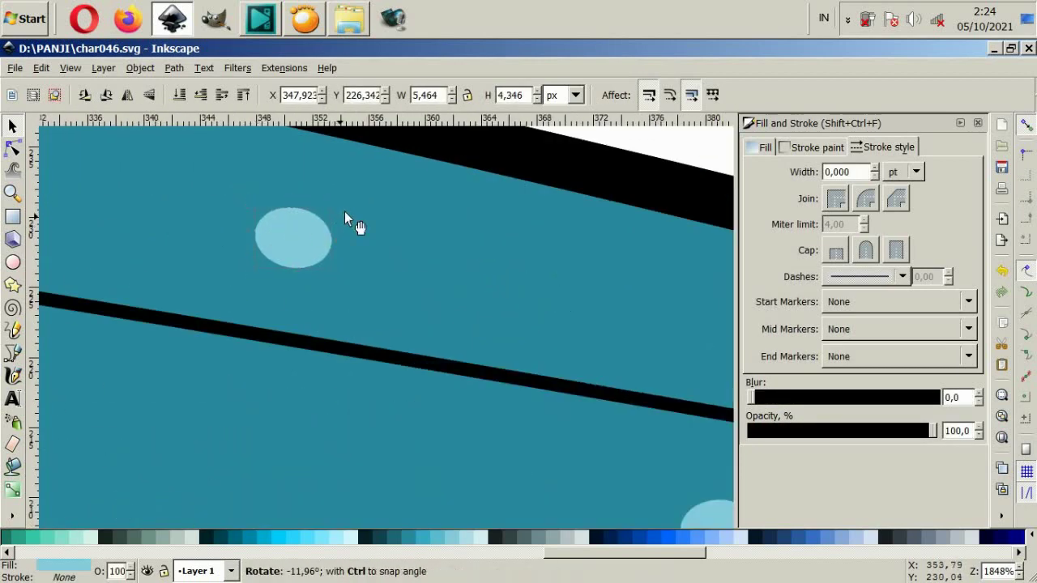
{"action": "scroll", "coordinate": [320, 274], "scroll_direction": "down", "scroll_amount": 3}
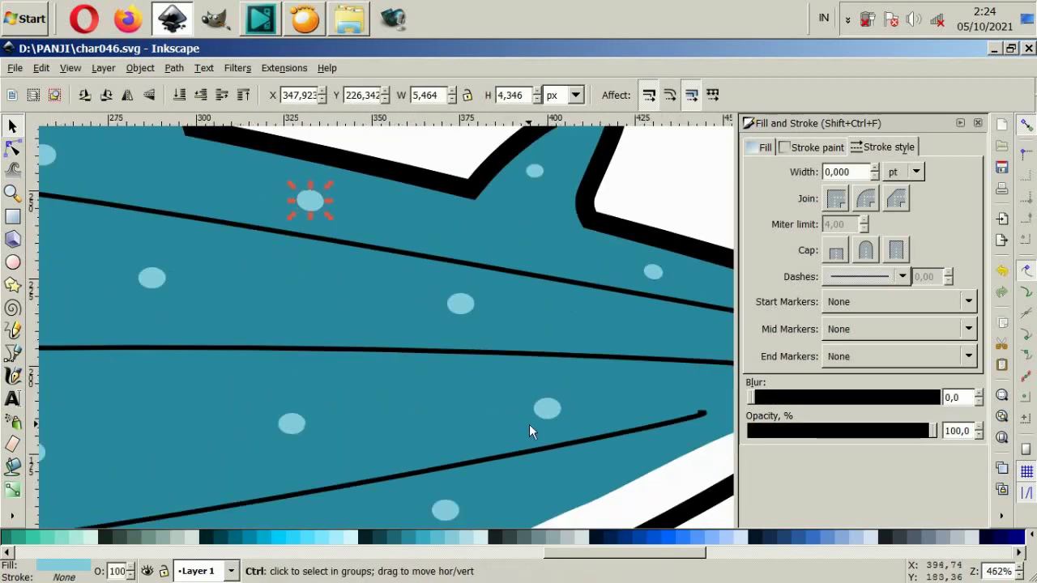
{"action": "scroll", "coordinate": [529, 424], "scroll_direction": "down", "scroll_amount": 2}
{"action": "key", "text": "Escape"}
{"action": "scroll", "coordinate": [481, 348], "scroll_direction": "down", "scroll_amount": 2}
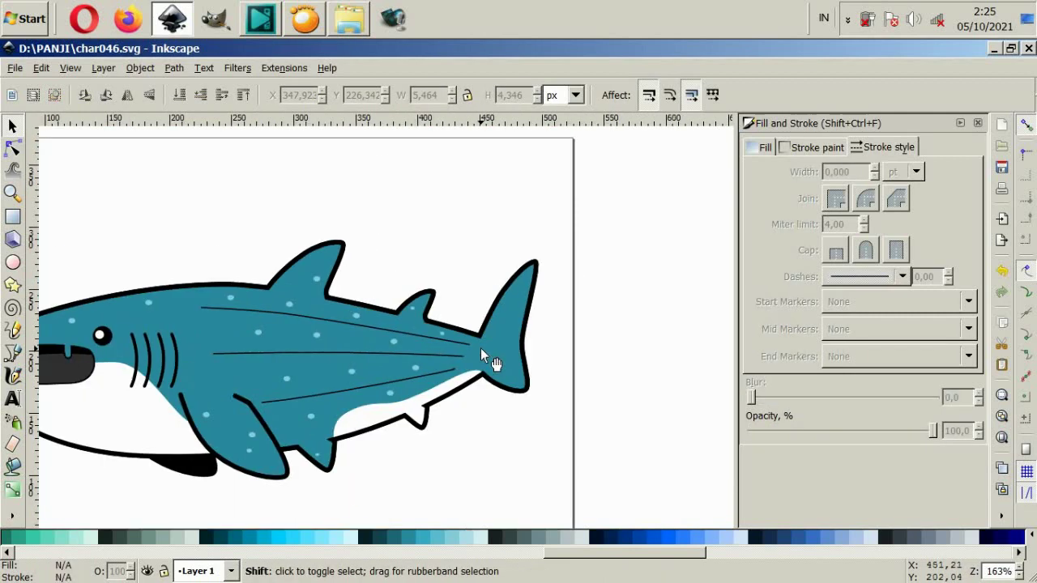
{"action": "scroll", "coordinate": [412, 346], "scroll_direction": "right", "scroll_amount": 2}
{"action": "scroll", "coordinate": [239, 370], "scroll_direction": "up", "scroll_amount": 2}
{"action": "scroll", "coordinate": [181, 357], "scroll_direction": "left", "scroll_amount": 2}
{"action": "scroll", "coordinate": [181, 357], "scroll_direction": "left", "scroll_amount": 1}
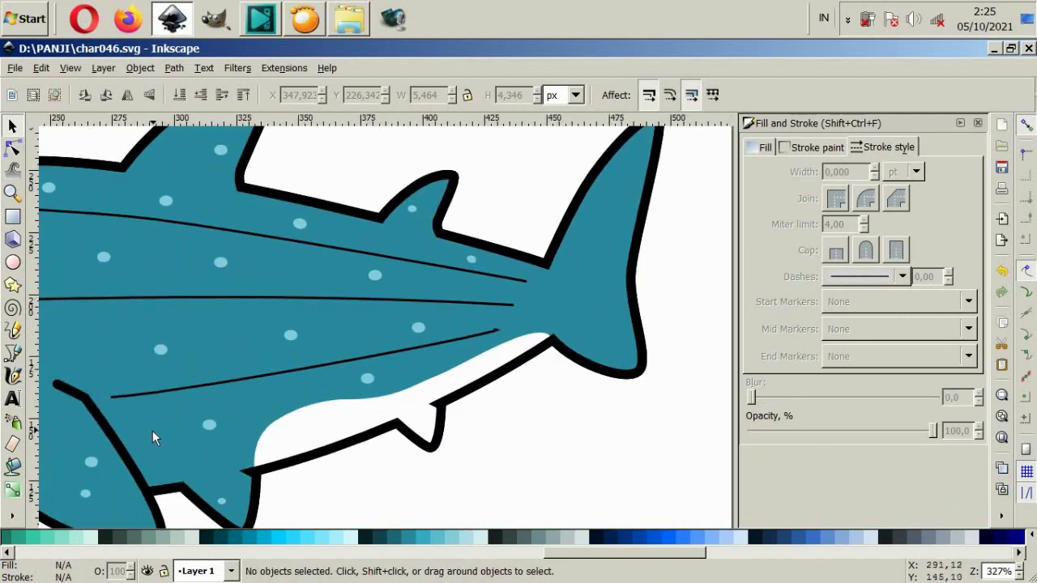
{"action": "scroll", "coordinate": [152, 430], "scroll_direction": "down", "scroll_amount": 2}
Move the two lower-fin spots onto the tail fin, one into the lower tail lobe
{"action": "left_click_drag", "start_coordinate": [64, 381], "coordinate": [114, 449]}
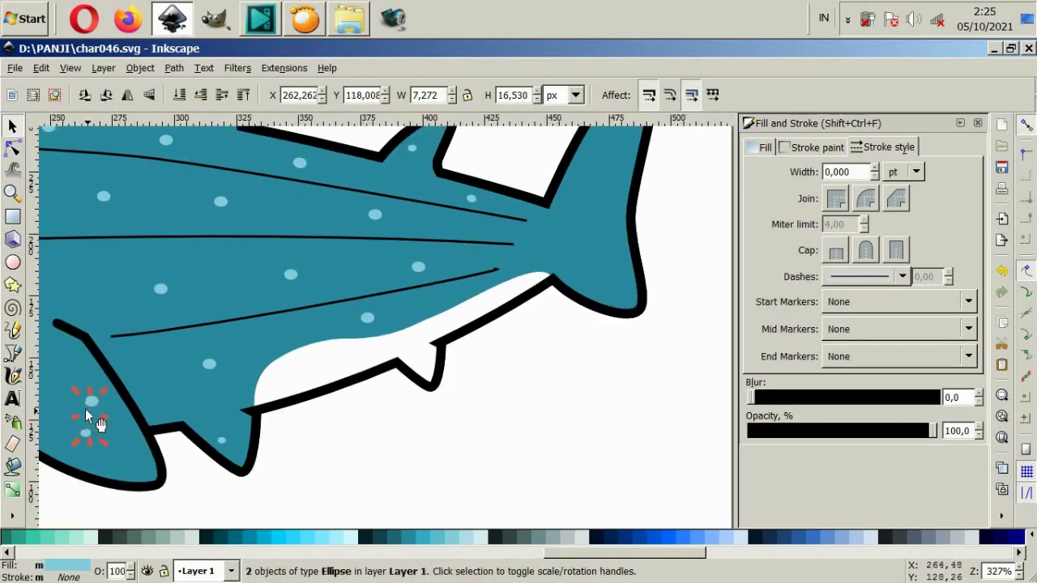
{"action": "left_click_drag", "start_coordinate": [599, 173], "coordinate": [613, 148]}
{"action": "key", "text": "Escape"}
{"action": "scroll", "coordinate": [670, 257], "scroll_direction": "up", "scroll_amount": 2}
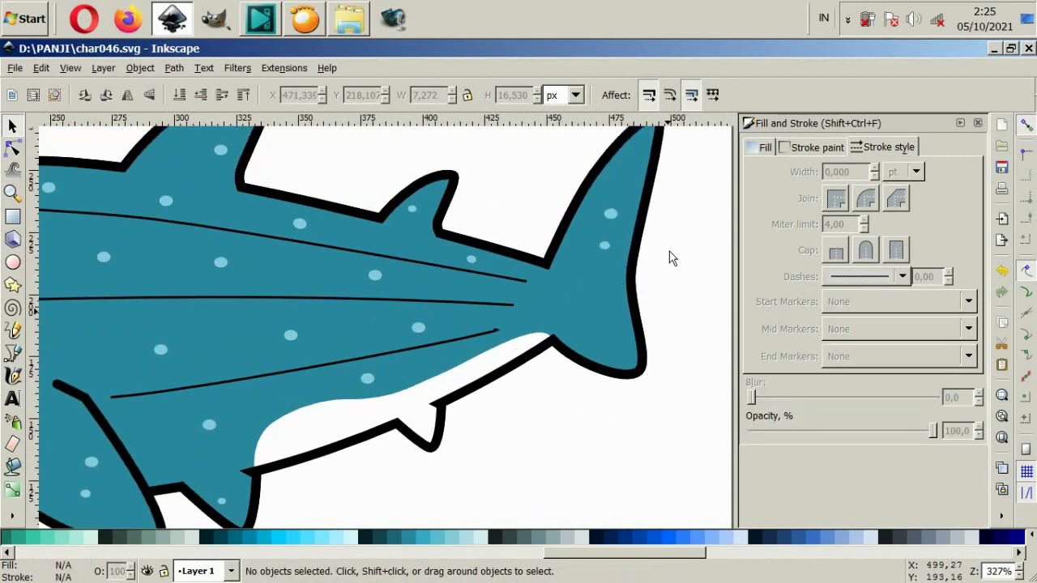
{"action": "left_click", "coordinate": [610, 215]}
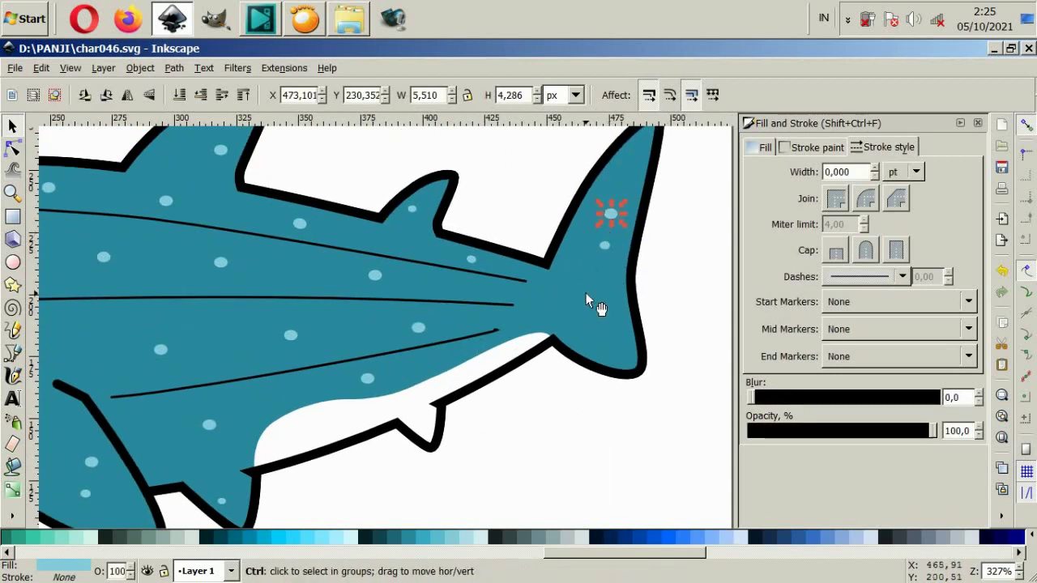
{"action": "mouse_move", "coordinate": [616, 215]}
{"action": "left_mouse_down"}
{"action": "mouse_move", "coordinate": [599, 324]}
{"action": "mouse_move", "coordinate": [609, 327]}
{"action": "left_mouse_up"}
{"action": "left_click", "coordinate": [599, 324]}
Draw a curved Bezier line along the tail base where the fin meets the body
{"action": "key", "text": "Escape"}
{"action": "scroll", "coordinate": [609, 328], "scroll_direction": "up", "scroll_amount": 2}
{"action": "left_click", "coordinate": [375, 334]}
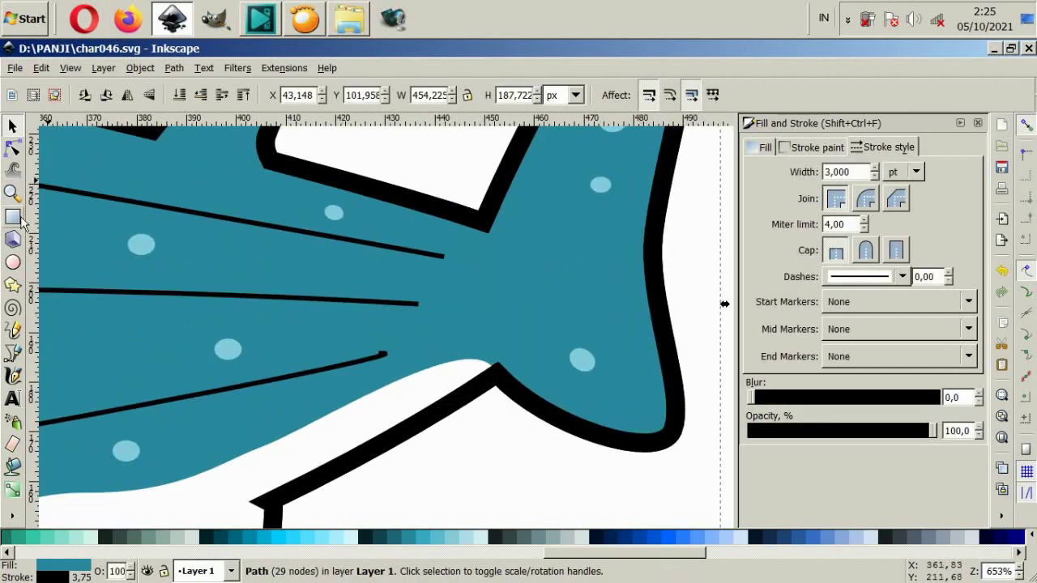
{"action": "left_click", "coordinate": [12, 357]}
{"action": "left_click", "coordinate": [503, 287]}
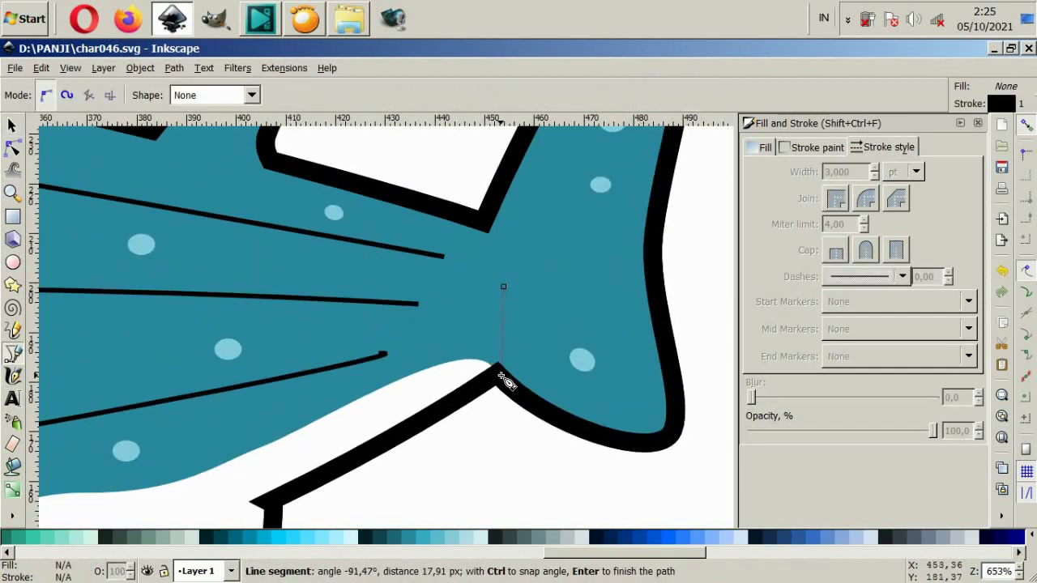
{"action": "left_click_drag", "start_coordinate": [498, 368], "coordinate": [466, 397]}
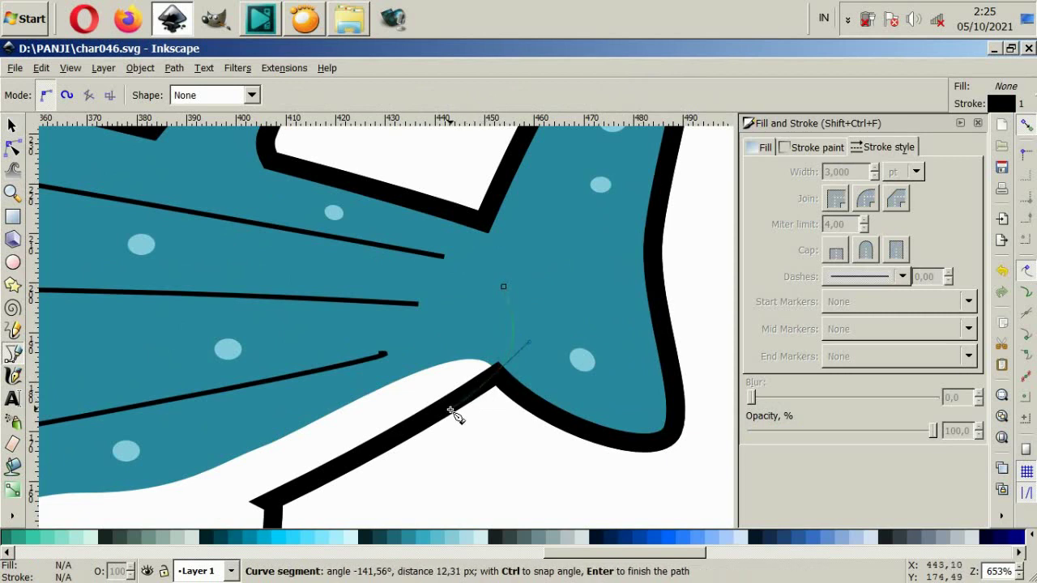
{"action": "right_click", "coordinate": [456, 409]}
Give the tail-base line a 3 pt stroke with round join and round cap
{"action": "triple_click", "coordinate": [842, 171]}
{"action": "type", "text": "3"}
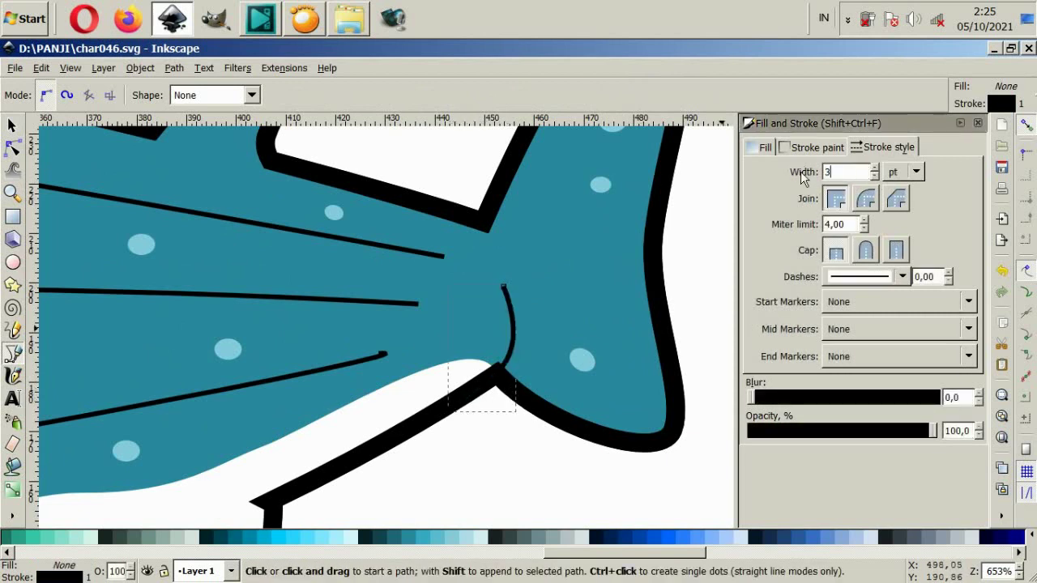
{"action": "key", "text": "Return"}
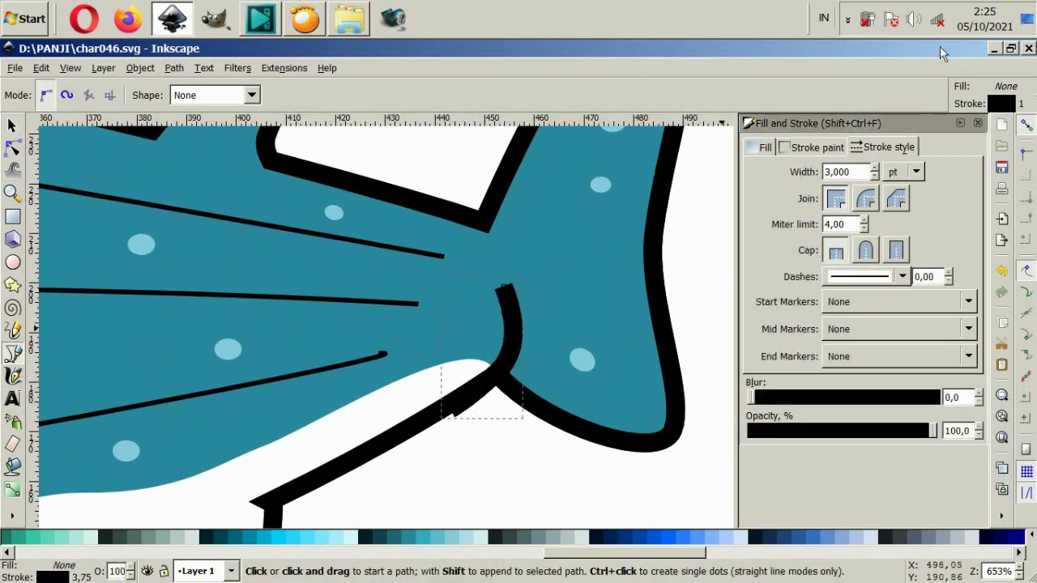
{"action": "left_click", "coordinate": [866, 250]}
{"action": "left_click", "coordinate": [866, 199]}
Fine-tune the tail-base curve's nodes and handles
{"action": "left_click", "coordinate": [12, 148]}
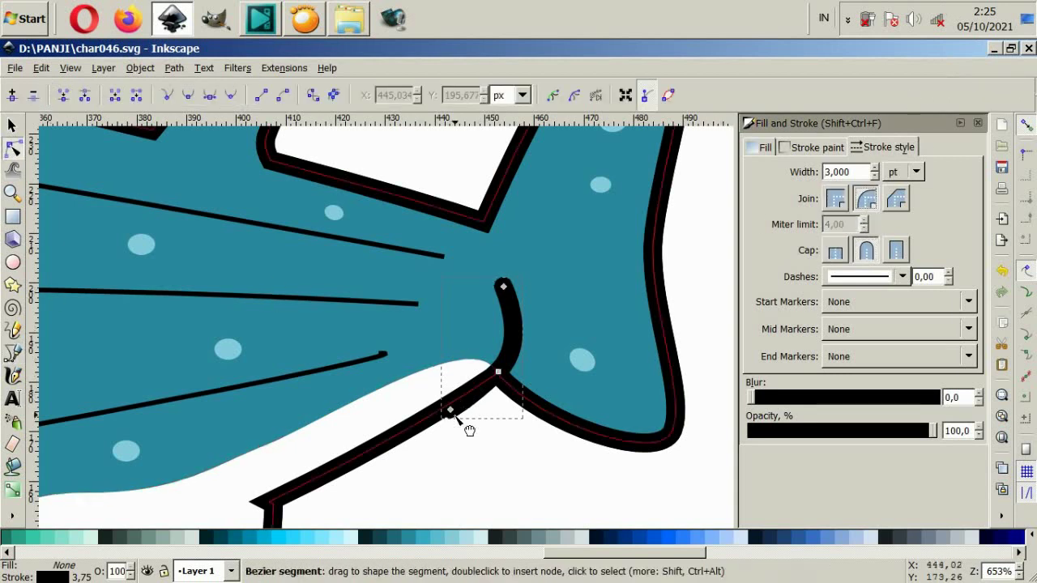
{"action": "left_click", "coordinate": [448, 405]}
{"action": "left_click_drag", "start_coordinate": [497, 372], "coordinate": [495, 369]}
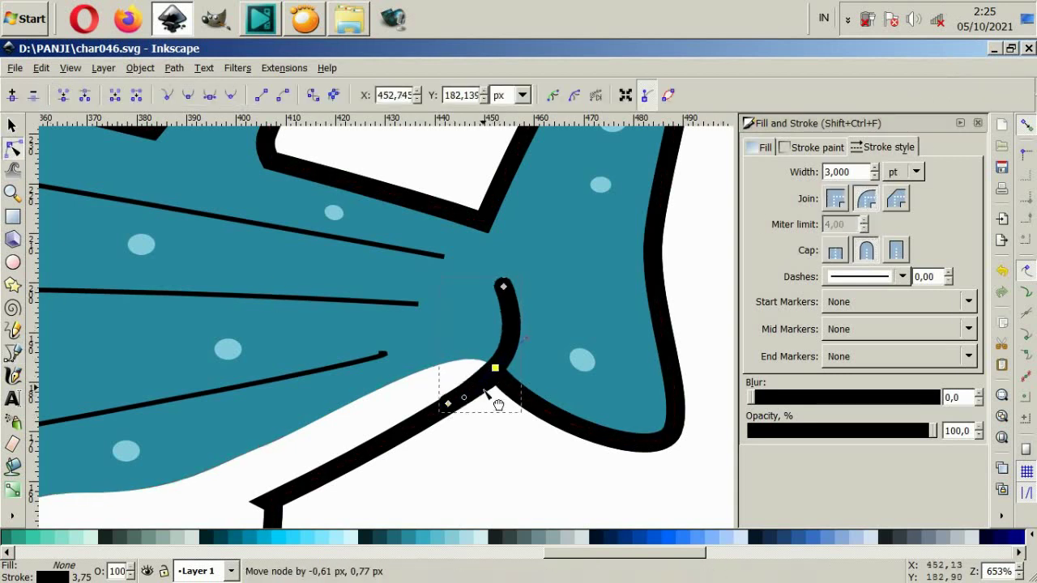
{"action": "left_click_drag", "start_coordinate": [466, 403], "coordinate": [475, 394]}
Reshape the ends of the lower, upper and middle body lines near the tail
{"action": "left_click", "coordinate": [382, 357]}
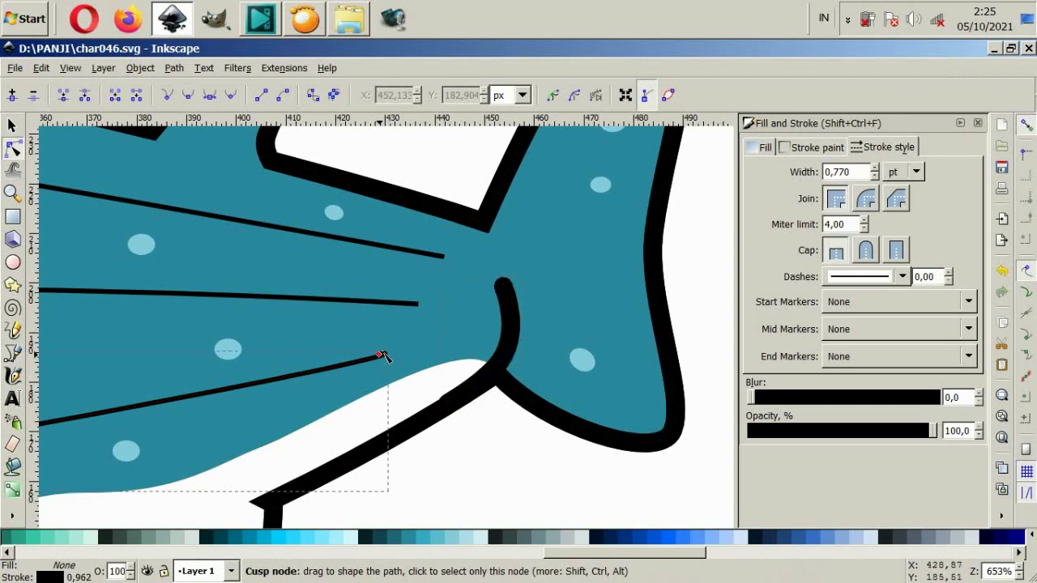
{"action": "mouse_move", "coordinate": [463, 348]}
{"action": "left_mouse_down"}
{"action": "mouse_move", "coordinate": [343, 379]}
{"action": "mouse_move", "coordinate": [385, 354]}
{"action": "left_mouse_up"}
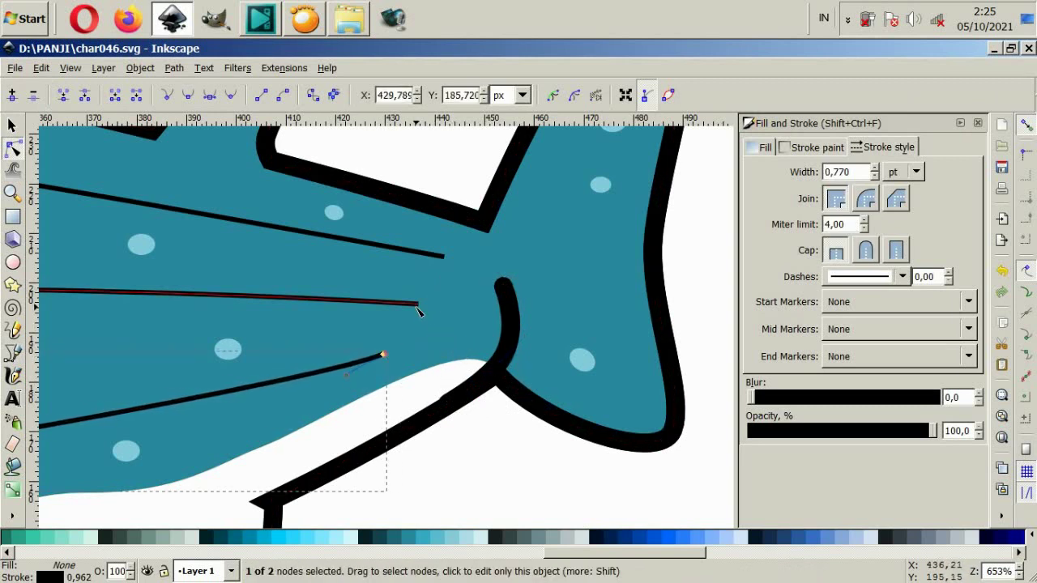
{"action": "left_click", "coordinate": [443, 257]}
{"action": "left_click_drag", "start_coordinate": [443, 258], "coordinate": [431, 257]}
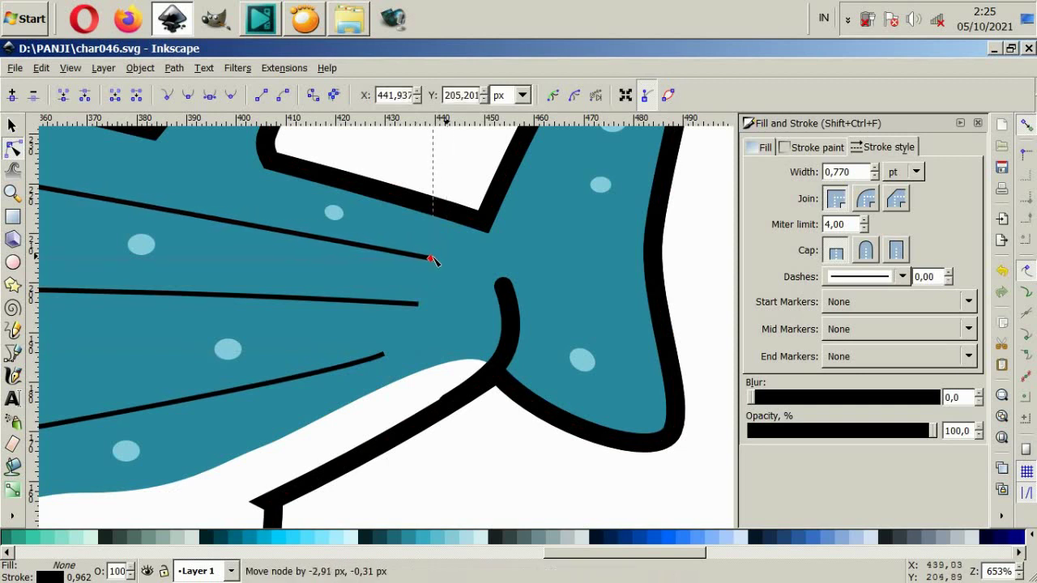
{"action": "left_click", "coordinate": [422, 305]}
{"action": "left_click", "coordinate": [381, 356]}
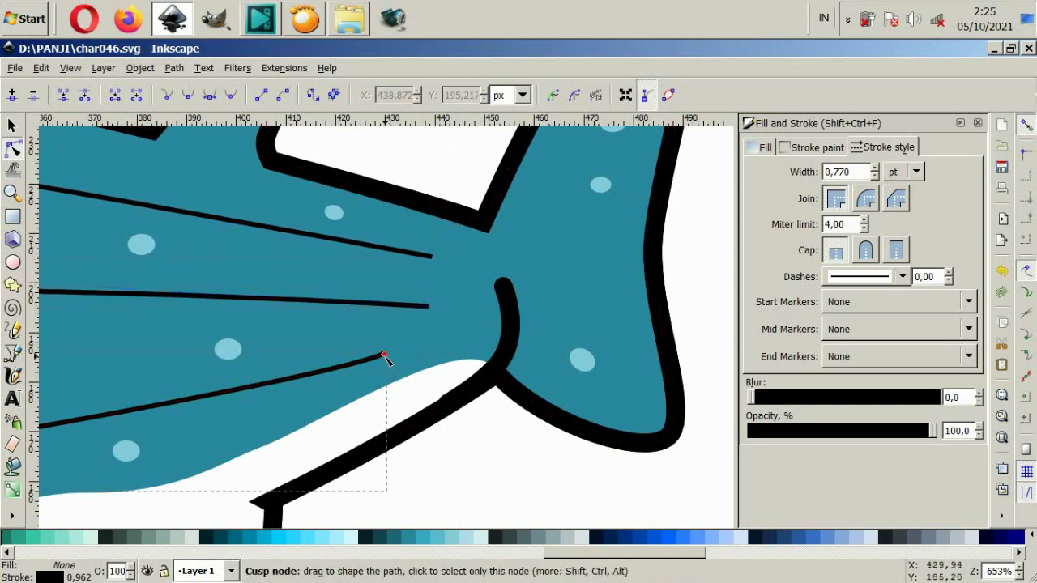
{"action": "left_click_drag", "start_coordinate": [382, 354], "coordinate": [351, 374]}
Select the three body stripe lines and color them pale blue #87CDDE
{"action": "scroll", "coordinate": [351, 374], "scroll_direction": "down", "scroll_amount": 3}
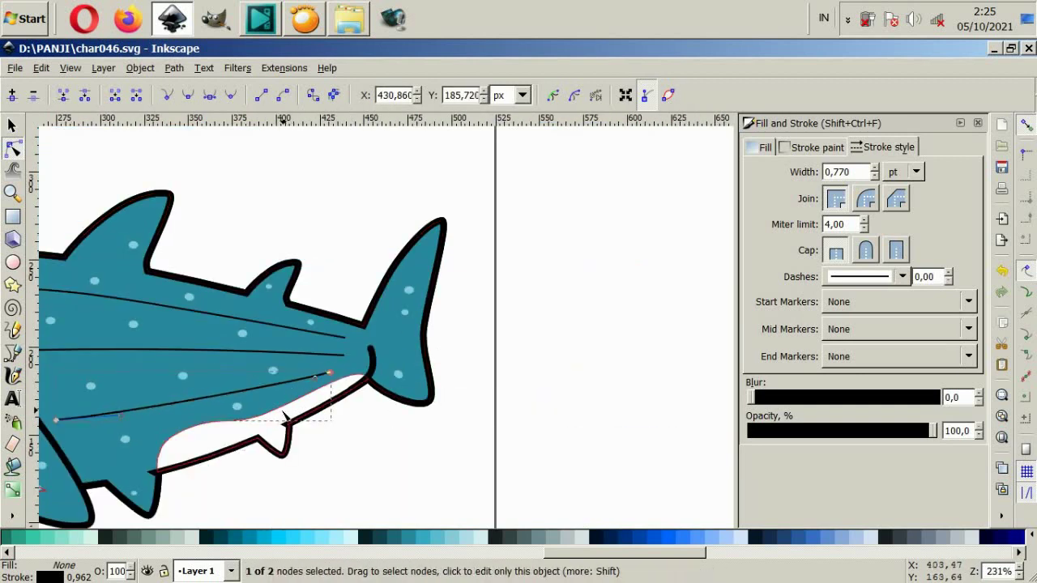
{"action": "scroll", "coordinate": [249, 370], "scroll_direction": "left", "scroll_amount": 4}
{"action": "left_click", "coordinate": [237, 351], "text": "shift"}
{"action": "left_click", "coordinate": [267, 294], "text": "shift"}
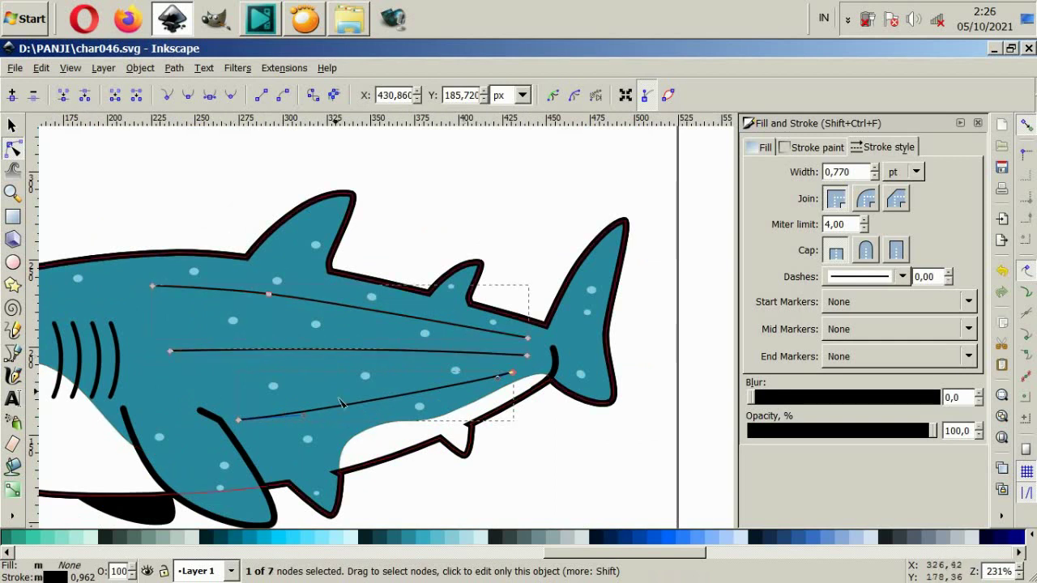
{"action": "left_click", "coordinate": [408, 538], "text": "shift"}
{"action": "left_click", "coordinate": [420, 538], "text": "shift"}
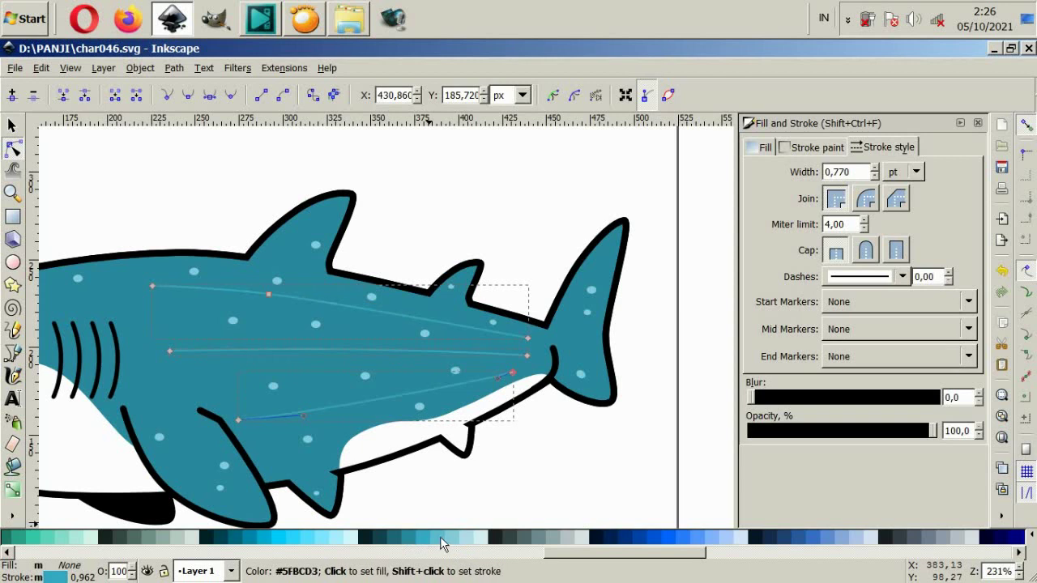
{"action": "left_click", "coordinate": [442, 538], "text": "shift"}
{"action": "left_click", "coordinate": [447, 541], "text": "shift"}
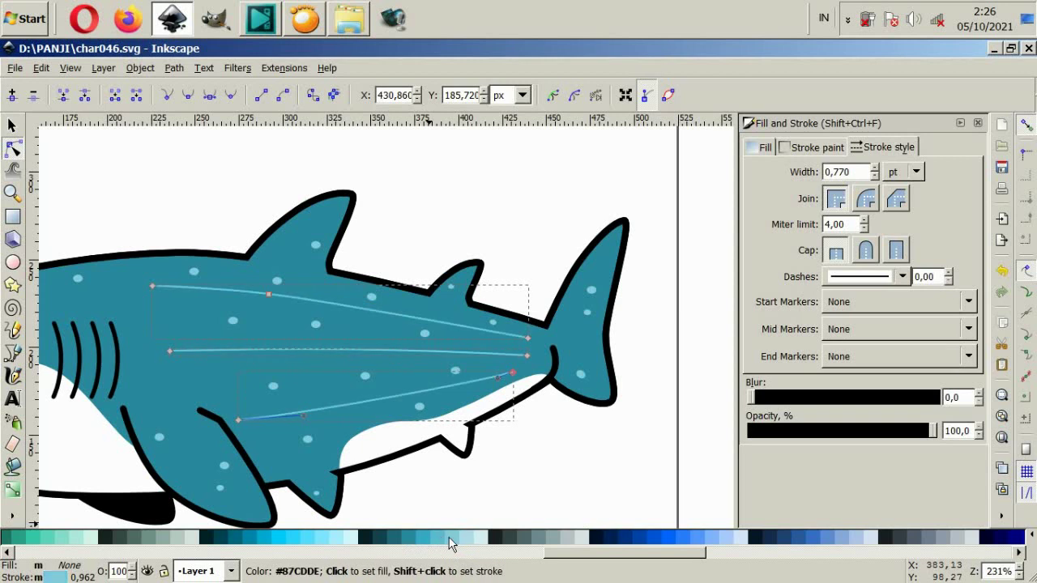
Set the stripe lines' stroke width to 1 pt
{"action": "triple_click", "coordinate": [842, 172]}
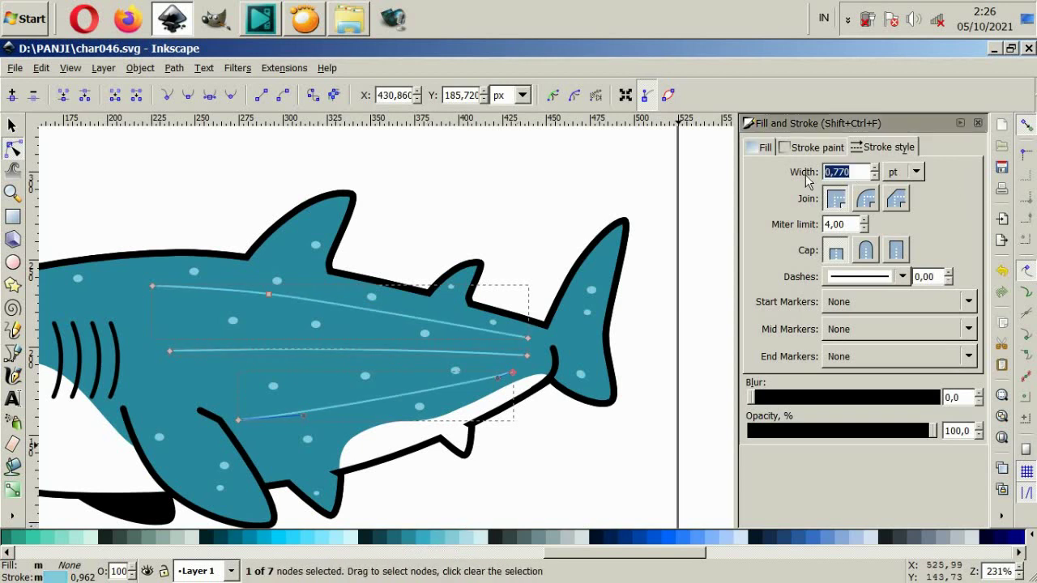
{"action": "type", "text": "1"}
{"action": "key", "text": "Return"}
{"action": "scroll", "coordinate": [524, 297], "scroll_direction": "down", "scroll_amount": 4}
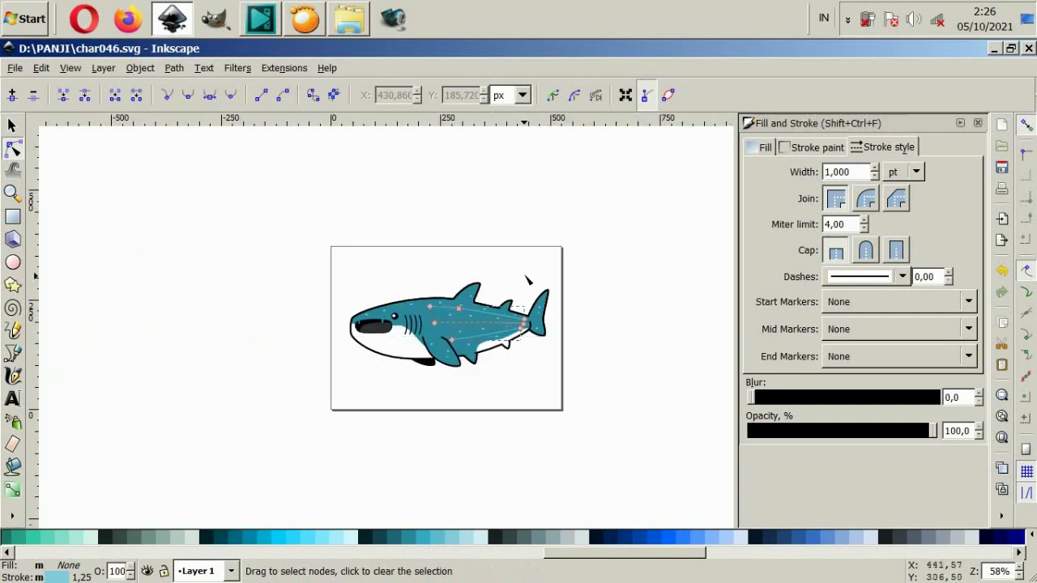
{"action": "key", "text": "Escape"}
{"action": "scroll", "coordinate": [396, 347], "scroll_direction": "up", "scroll_amount": 2}
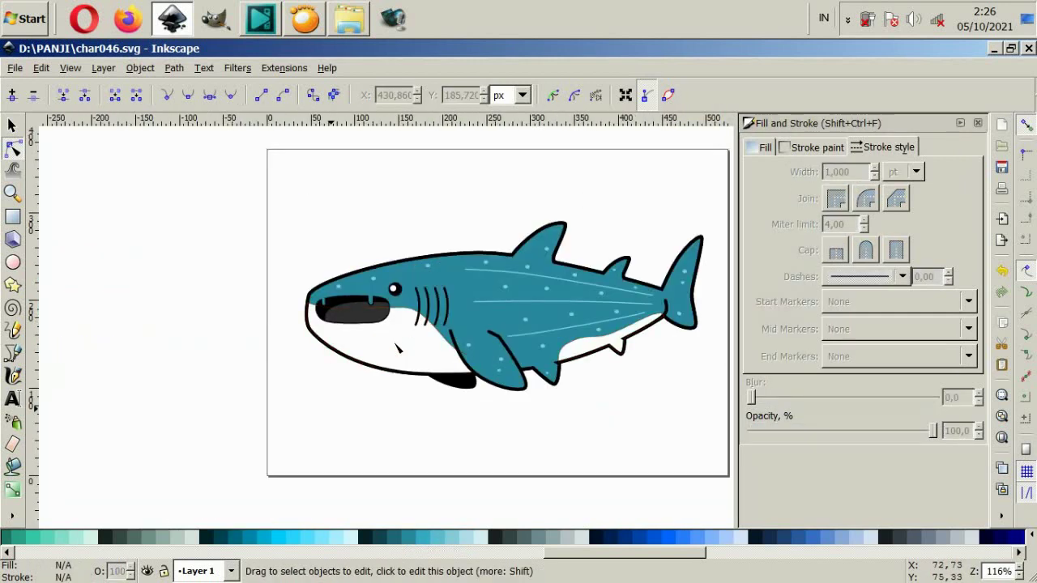
{"action": "scroll", "coordinate": [397, 346], "scroll_direction": "down", "scroll_amount": 2}
{"action": "scroll", "coordinate": [421, 267], "scroll_direction": "left", "scroll_amount": 1}
{"action": "scroll", "coordinate": [421, 267], "scroll_direction": "right", "scroll_amount": 3}
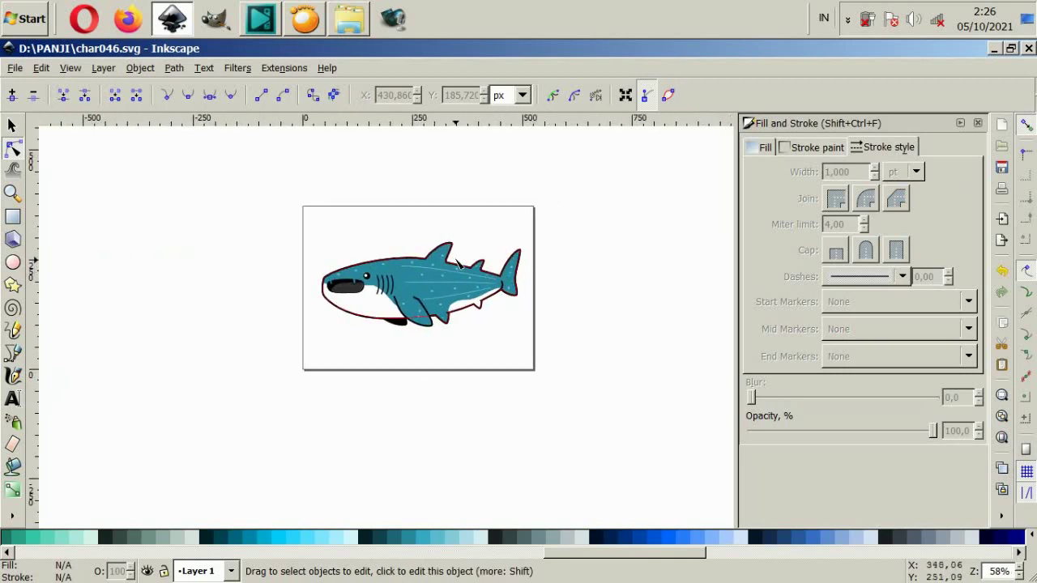
{"action": "scroll", "coordinate": [432, 254], "scroll_direction": "up", "scroll_amount": 3}
Draw a short curved Bezier line from inside the body to the fin outline
{"action": "scroll", "coordinate": [432, 255], "scroll_direction": "up", "scroll_amount": 5}
{"action": "left_click", "coordinate": [365, 319]}
{"action": "scroll", "coordinate": [34, 367], "scroll_direction": "left", "scroll_amount": 2}
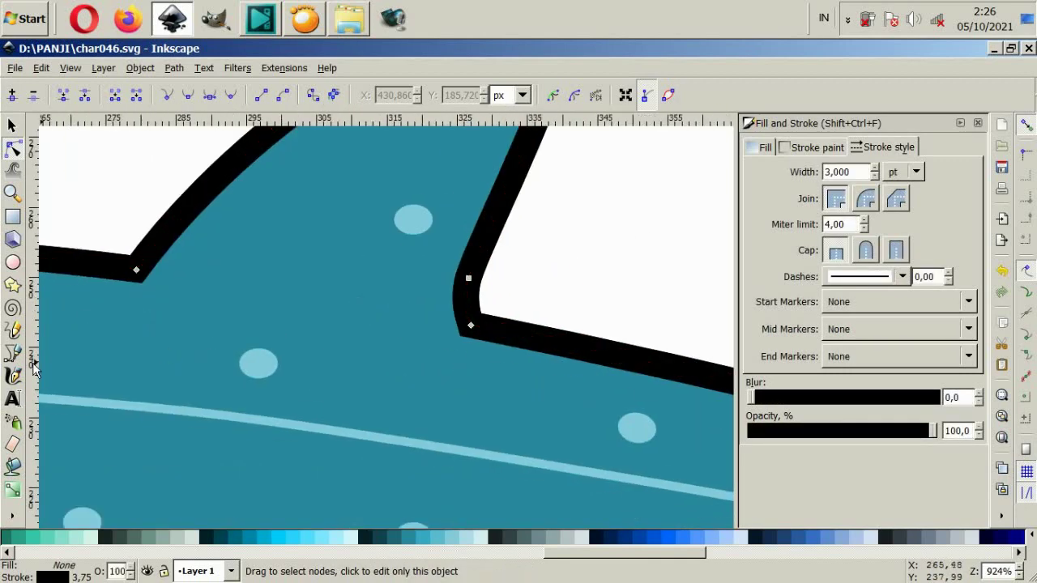
{"action": "left_click", "coordinate": [12, 356]}
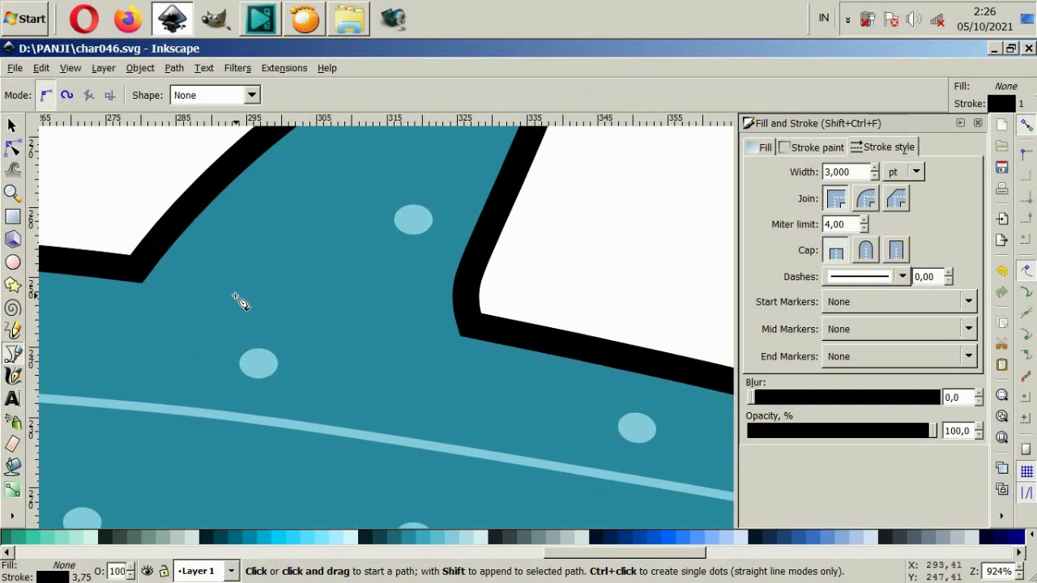
{"action": "left_click", "coordinate": [235, 295]}
{"action": "left_click_drag", "start_coordinate": [485, 329], "coordinate": [582, 347]}
{"action": "left_click", "coordinate": [583, 345]}
{"action": "key", "text": "Return"}
Give the new line a stroke width of 8 with round joins and round caps
{"action": "double_click", "coordinate": [847, 172]}
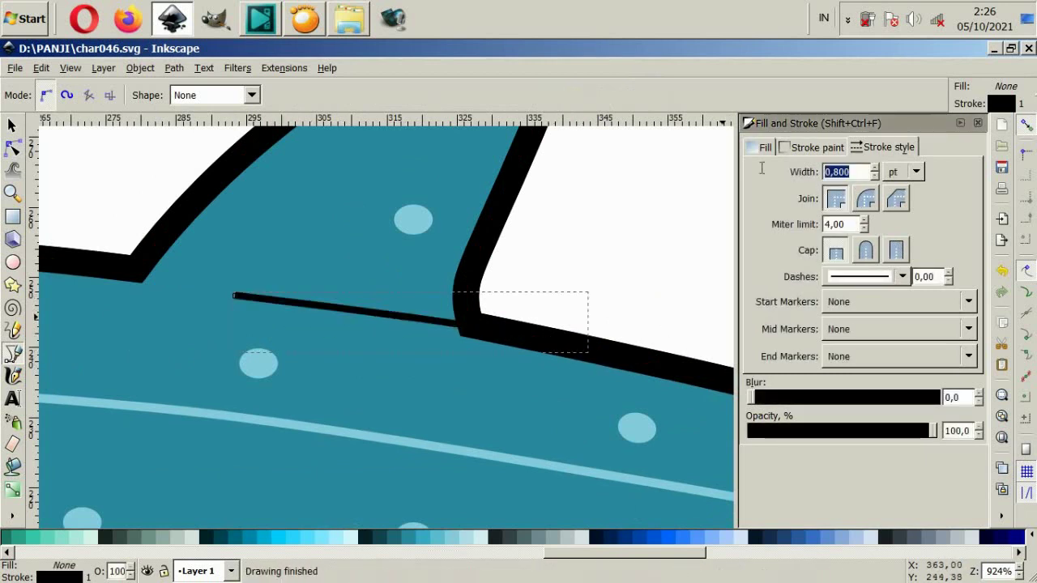
{"action": "type", "text": "8"}
{"action": "key", "text": "Return"}
{"action": "left_click", "coordinate": [865, 251]}
{"action": "left_click", "coordinate": [865, 199]}
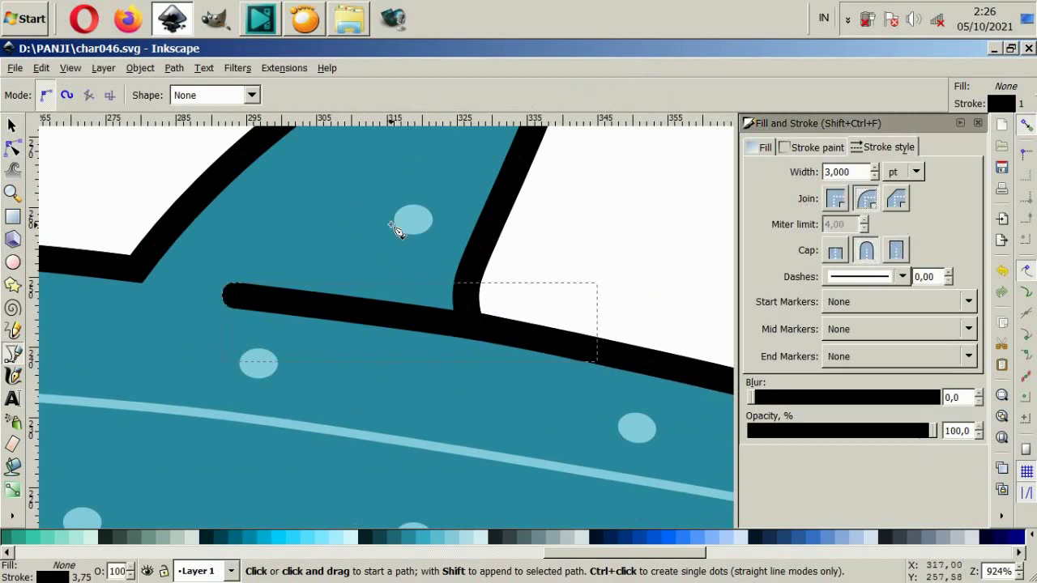
Move the thick line left and up onto the fin base
{"action": "key", "text": "5"}
{"action": "scroll", "coordinate": [522, 285], "scroll_direction": "up", "scroll_amount": 4}
{"action": "left_click", "coordinate": [12, 125]}
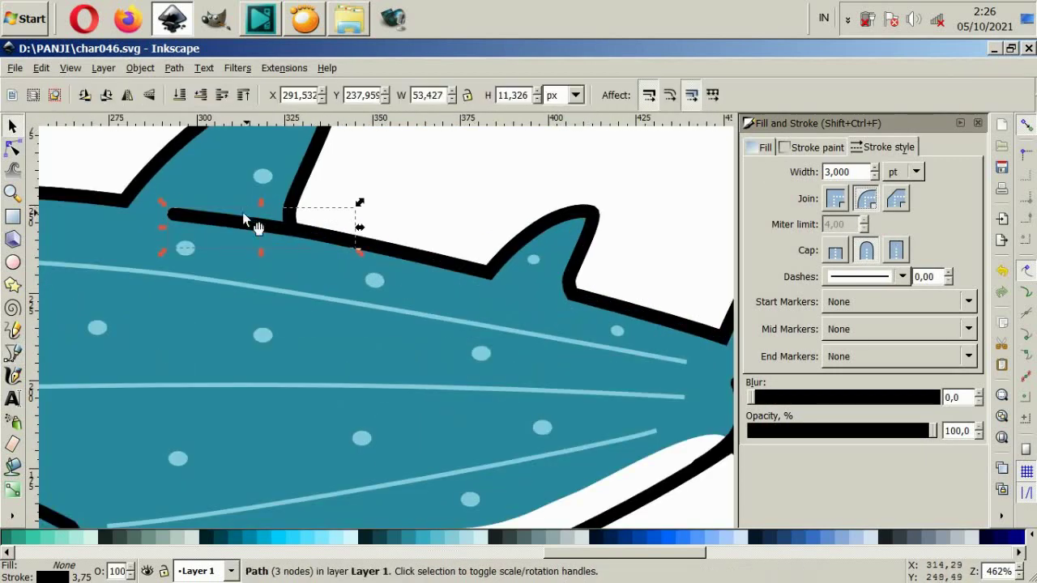
{"action": "left_click_drag", "start_coordinate": [257, 225], "coordinate": [122, 209]}
{"action": "key", "text": "Escape"}
Draw a second short curved line at the second dorsal fin's base
{"action": "key", "text": "5"}
{"action": "scroll", "coordinate": [301, 243], "scroll_direction": "up", "scroll_amount": 3}
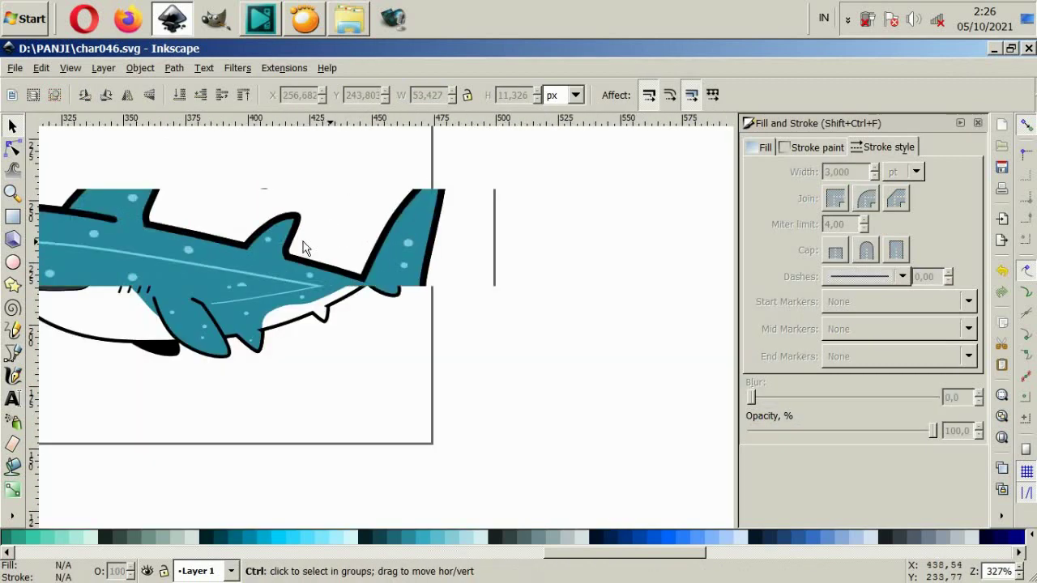
{"action": "scroll", "coordinate": [174, 259], "scroll_direction": "up", "scroll_amount": 1}
{"action": "left_click", "coordinate": [174, 260], "text": "ctrl"}
{"action": "scroll", "coordinate": [173, 259], "scroll_direction": "up", "scroll_amount": 4}
{"action": "left_click", "coordinate": [12, 353]}
{"action": "left_click", "coordinate": [173, 251]}
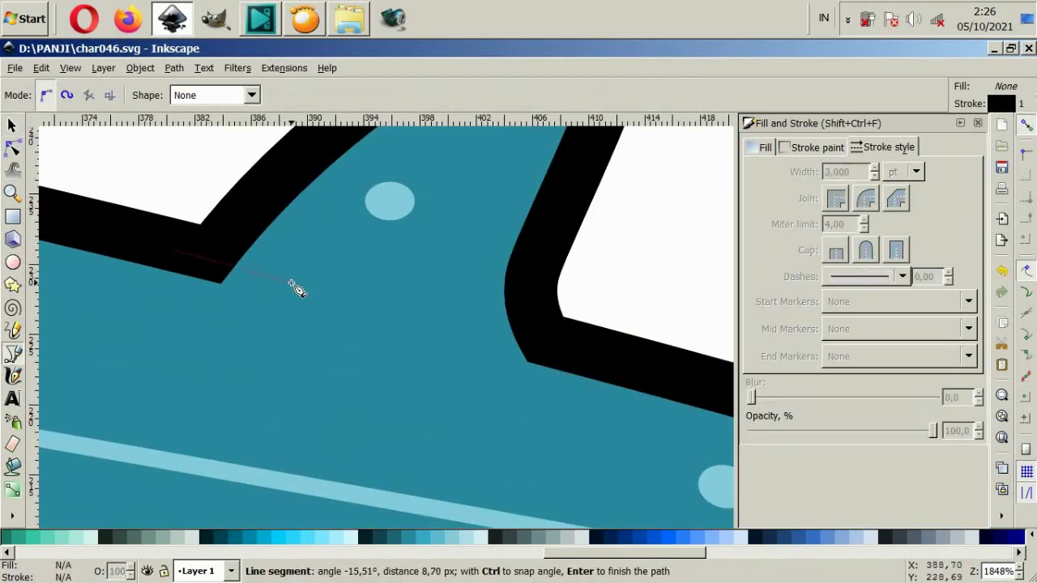
{"action": "left_click_drag", "start_coordinate": [316, 281], "coordinate": [366, 293]}
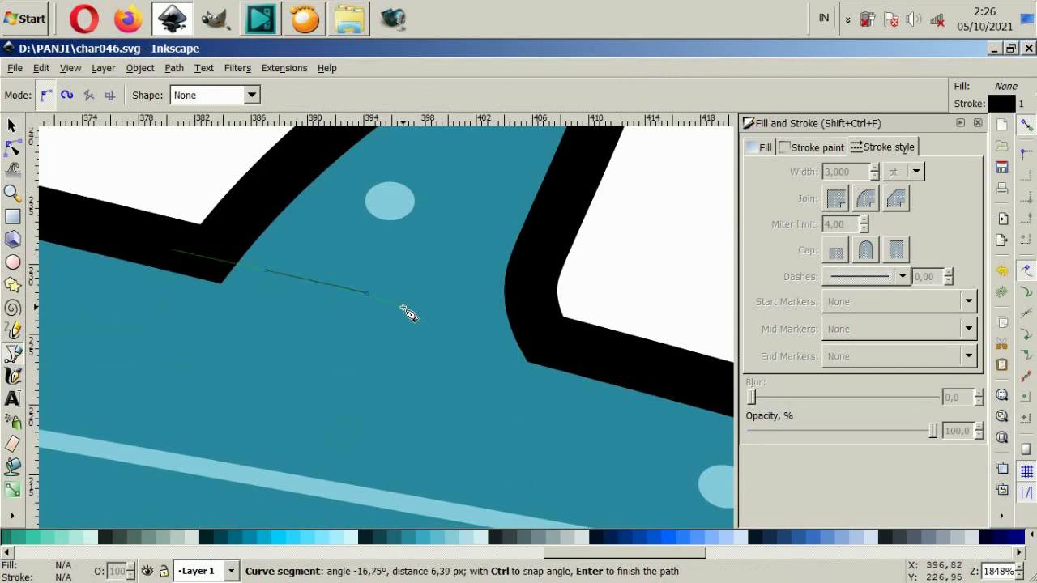
{"action": "double_click", "coordinate": [405, 312]}
{"action": "type", "text": "3"}
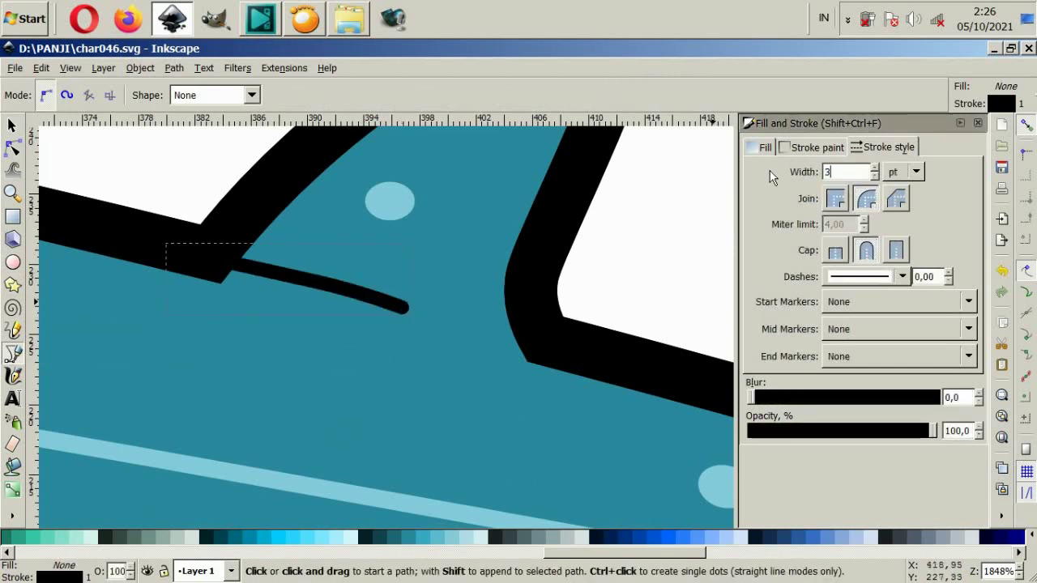
Apply a stroke width of 3 to the second line and nudge it onto the outline
{"action": "key", "text": "Return"}
{"action": "left_click", "coordinate": [12, 126]}
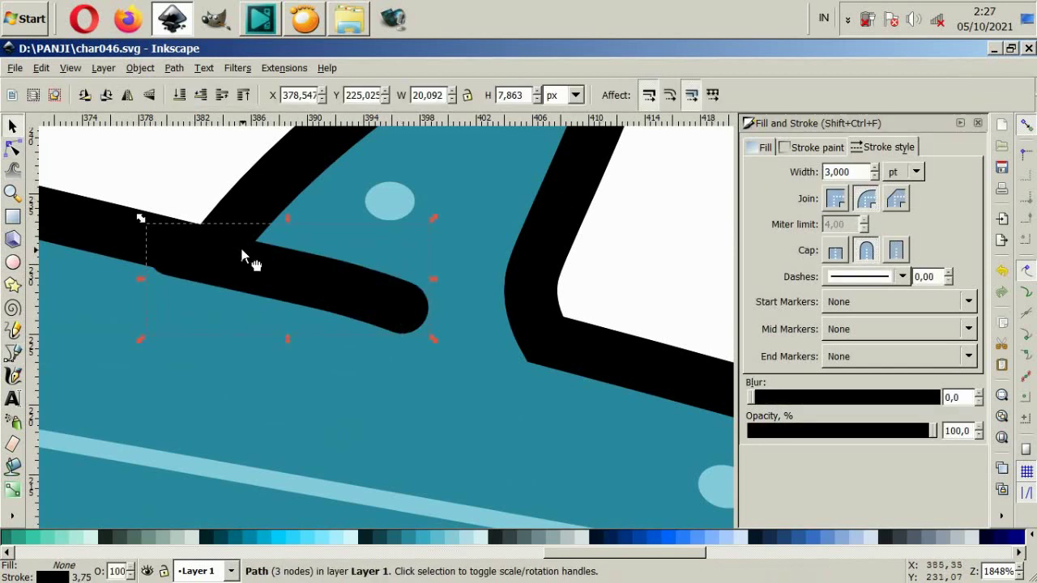
{"action": "left_click_drag", "start_coordinate": [241, 251], "coordinate": [247, 248]}
{"action": "scroll", "coordinate": [247, 248], "scroll_direction": "down", "scroll_amount": 5}
{"action": "scroll", "coordinate": [324, 320], "scroll_direction": "down", "scroll_amount": 2}
{"action": "key", "text": "Escape"}
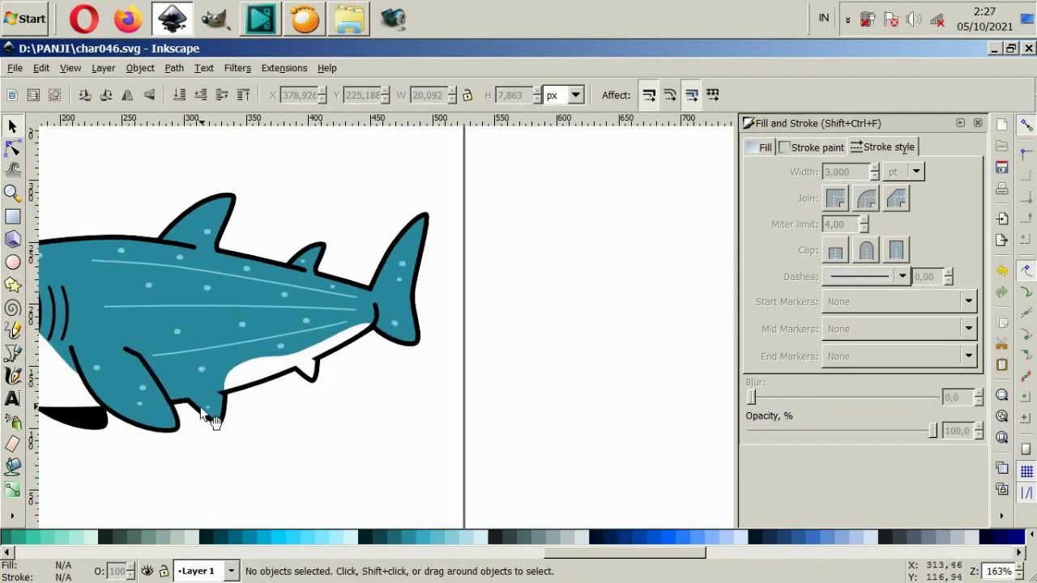
{"action": "scroll", "coordinate": [206, 416], "scroll_direction": "down", "scroll_amount": 3}
{"action": "scroll", "coordinate": [185, 412], "scroll_direction": "up", "scroll_amount": 1}
{"action": "scroll", "coordinate": [202, 401], "scroll_direction": "up", "scroll_amount": 2}
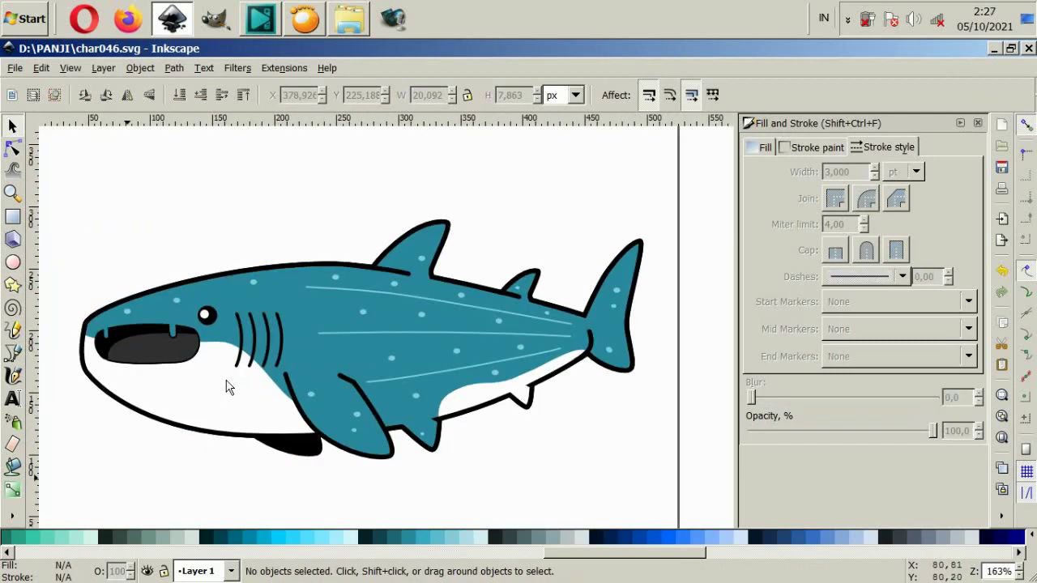
Try resizing the mouth shape, then undo the change
{"action": "left_click", "coordinate": [120, 332], "text": "ctrl"}
{"action": "scroll", "coordinate": [121, 332], "scroll_direction": "up", "scroll_amount": 4}
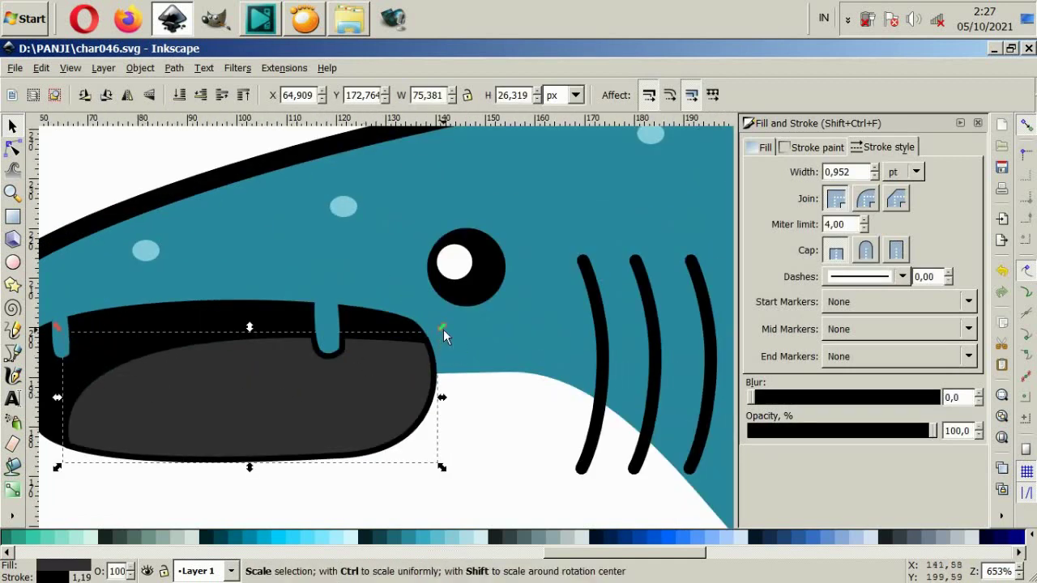
{"action": "left_click_drag", "start_coordinate": [443, 328], "coordinate": [430, 335]}
{"action": "left_click_drag", "start_coordinate": [254, 472], "coordinate": [258, 462]}
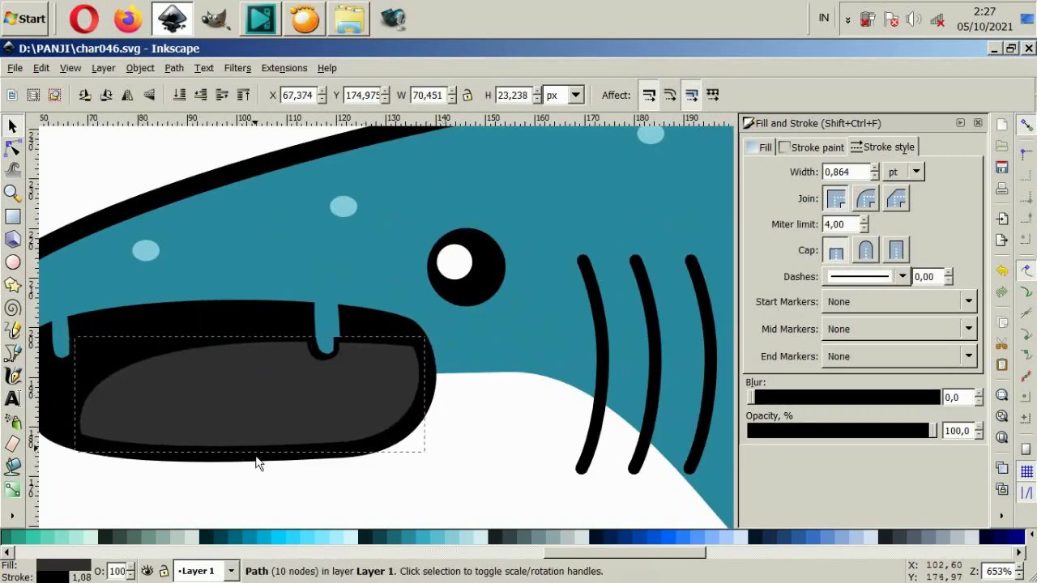
{"action": "key", "text": "ctrl+z"}
{"action": "key", "text": "ctrl+z"}
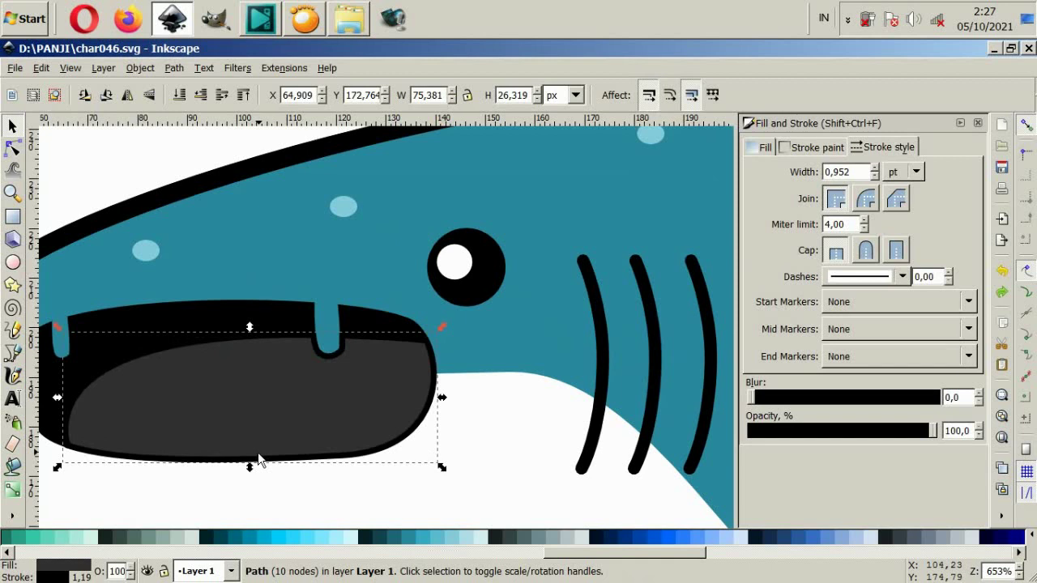
Node-edit the black mouth outline, lowering its bottom and pushing the upper-right and lower-left corners outward
{"action": "left_click", "coordinate": [188, 322]}
{"action": "key", "text": "n"}
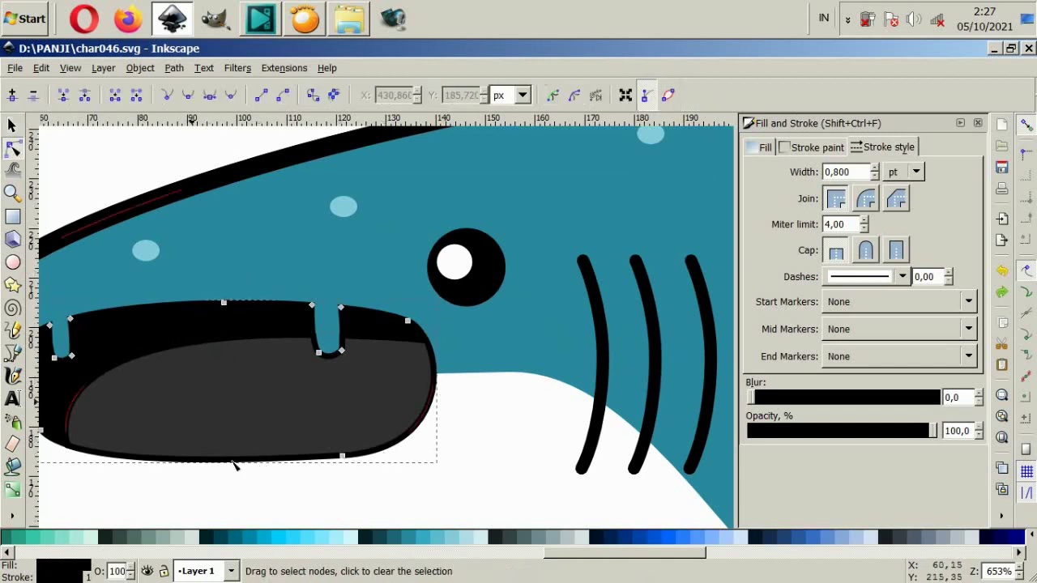
{"action": "left_click_drag", "start_coordinate": [343, 458], "coordinate": [344, 465]}
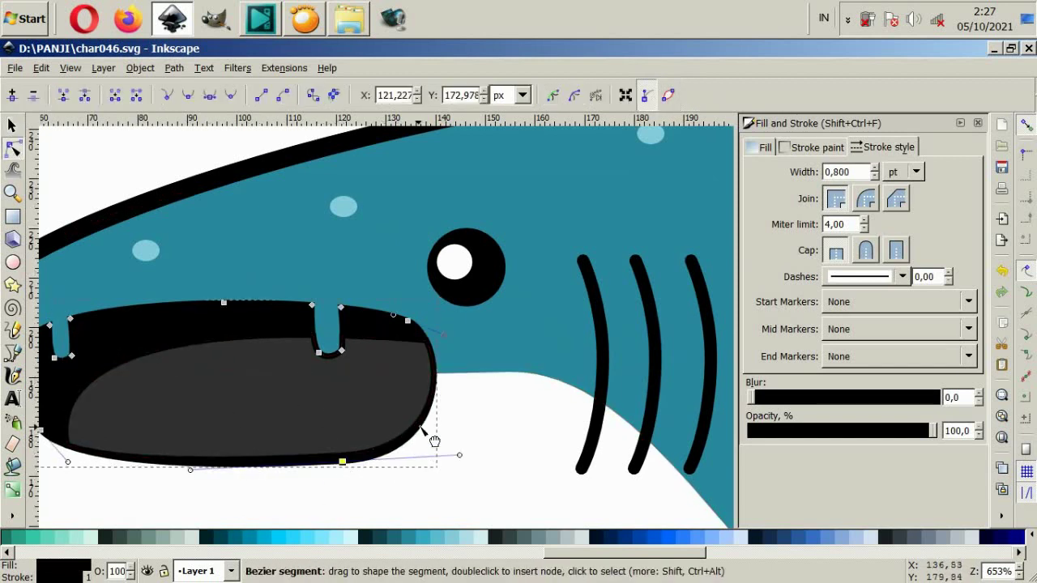
{"action": "left_click", "coordinate": [414, 322]}
{"action": "left_click_drag", "start_coordinate": [416, 324], "coordinate": [421, 323]}
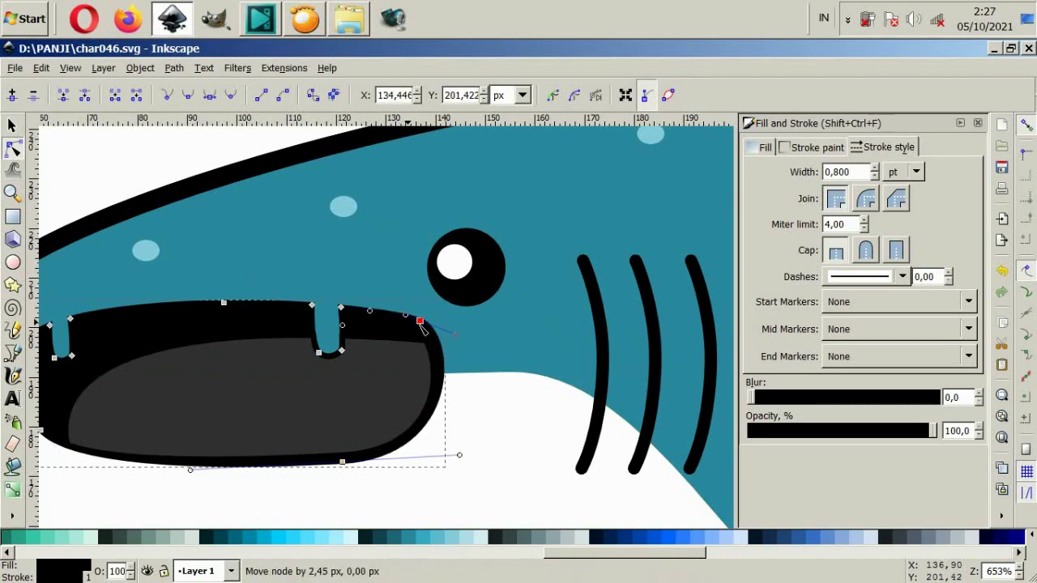
{"action": "scroll", "coordinate": [324, 365], "scroll_direction": "left", "scroll_amount": 2}
{"action": "left_click_drag", "start_coordinate": [102, 431], "coordinate": [101, 438]}
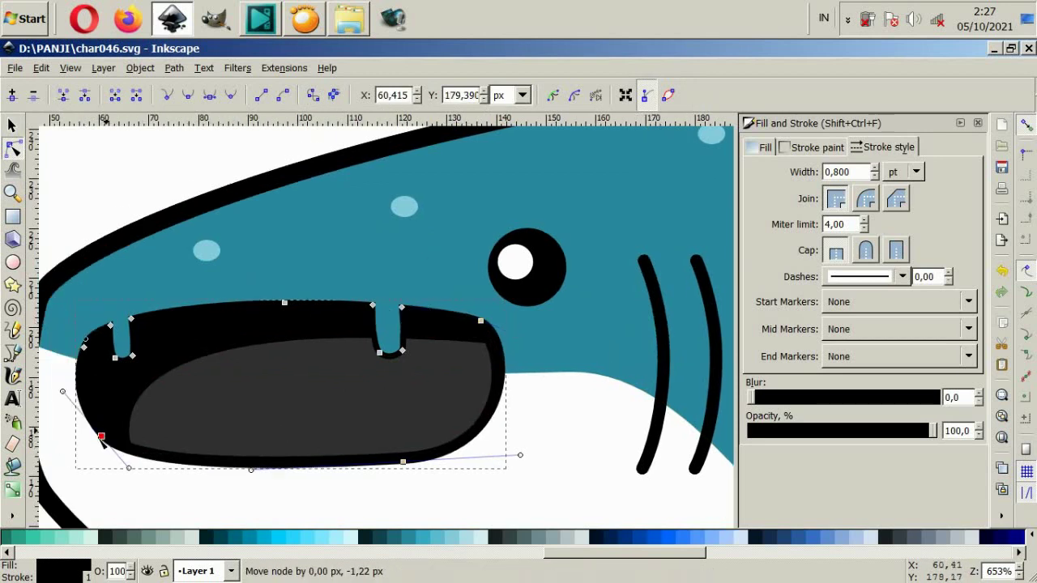
{"action": "scroll", "coordinate": [101, 437], "scroll_direction": "down", "scroll_amount": 3}
{"action": "scroll", "coordinate": [168, 254], "scroll_direction": "down", "scroll_amount": 3}
{"action": "key", "text": "Escape"}
{"action": "key", "text": "Escape"}
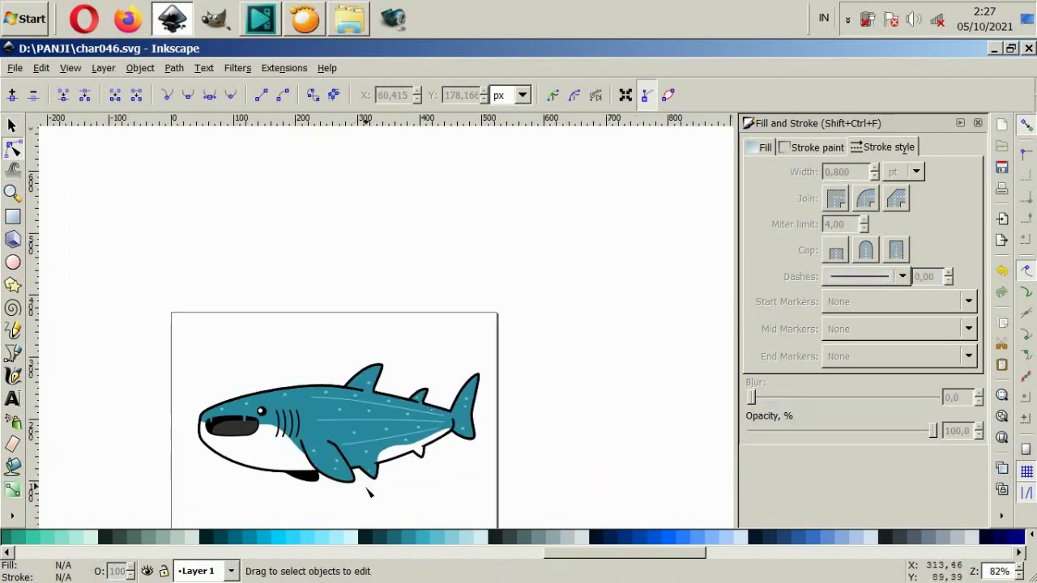
Fill the outer mouth shape with dark teal
{"action": "scroll", "coordinate": [334, 502], "scroll_direction": "up", "scroll_amount": 2}
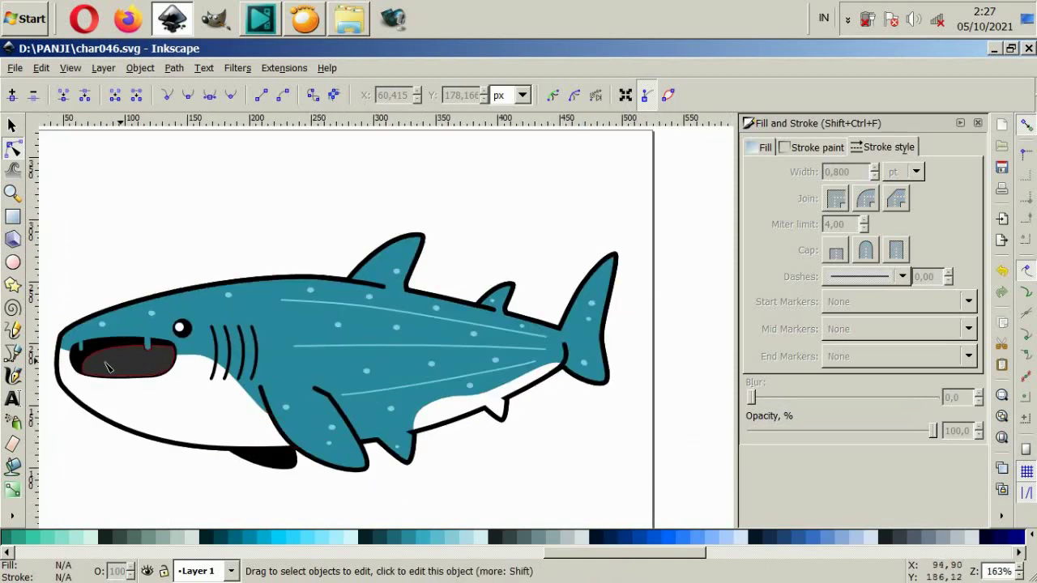
{"action": "left_click", "coordinate": [149, 350]}
{"action": "scroll", "coordinate": [149, 350], "scroll_direction": "up", "scroll_amount": 4}
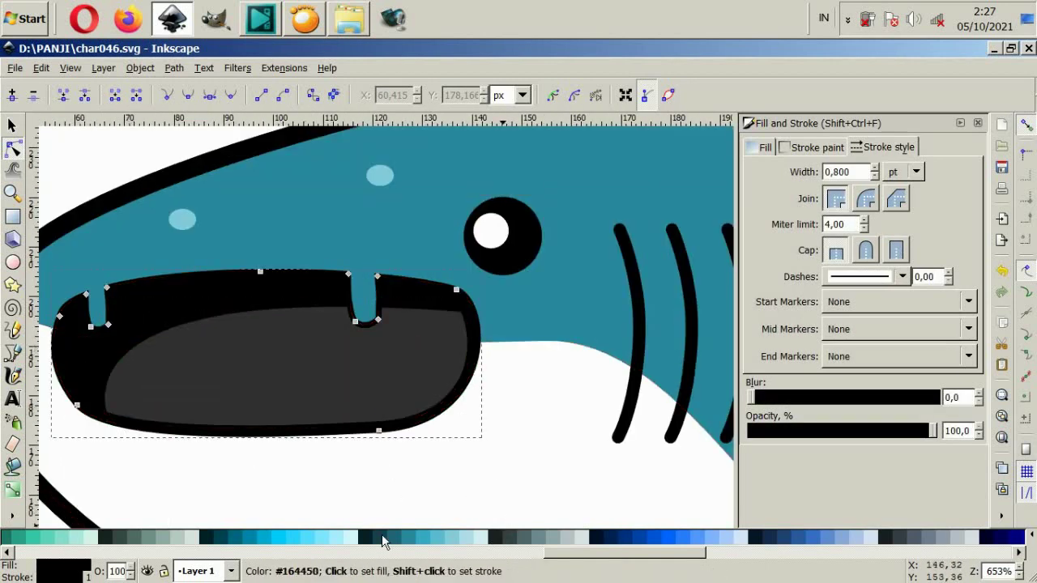
{"action": "left_click", "coordinate": [383, 540]}
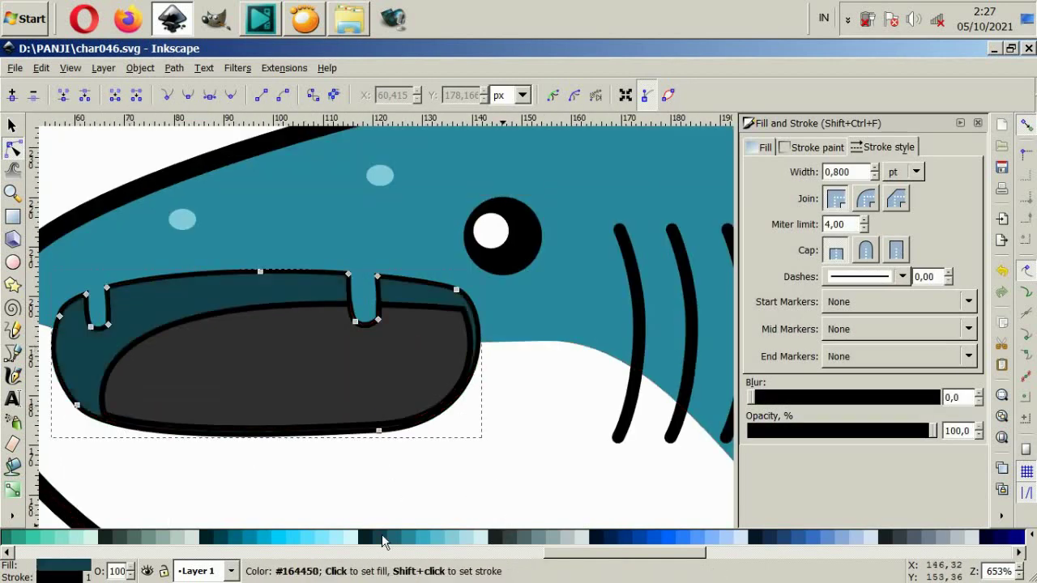
Try shifting the grey inner mouth shape, then undo the moves
{"action": "left_click", "coordinate": [197, 364]}
{"action": "key", "text": "s"}
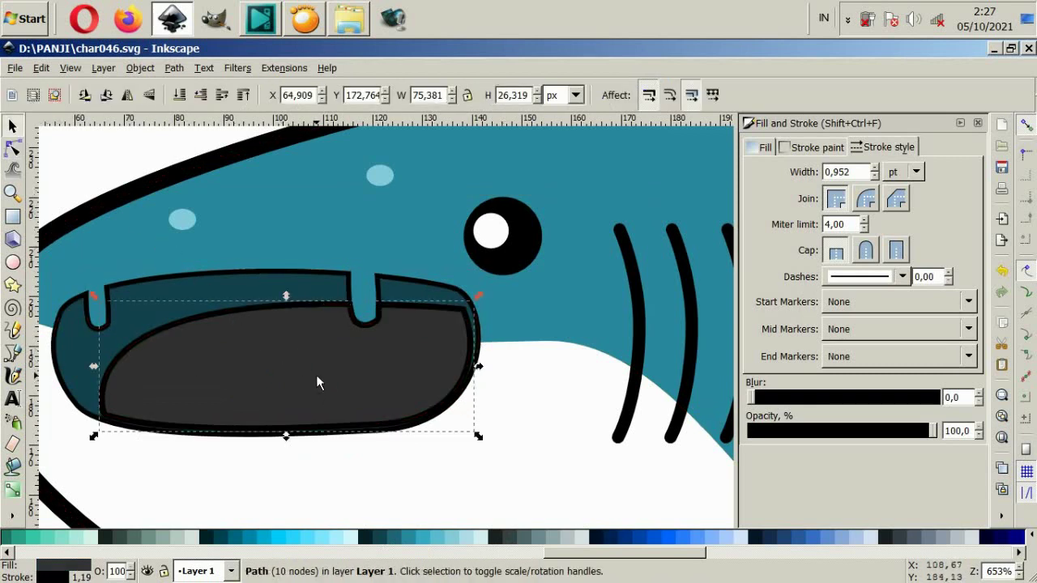
{"action": "left_click_drag", "start_coordinate": [316, 375], "coordinate": [359, 414]}
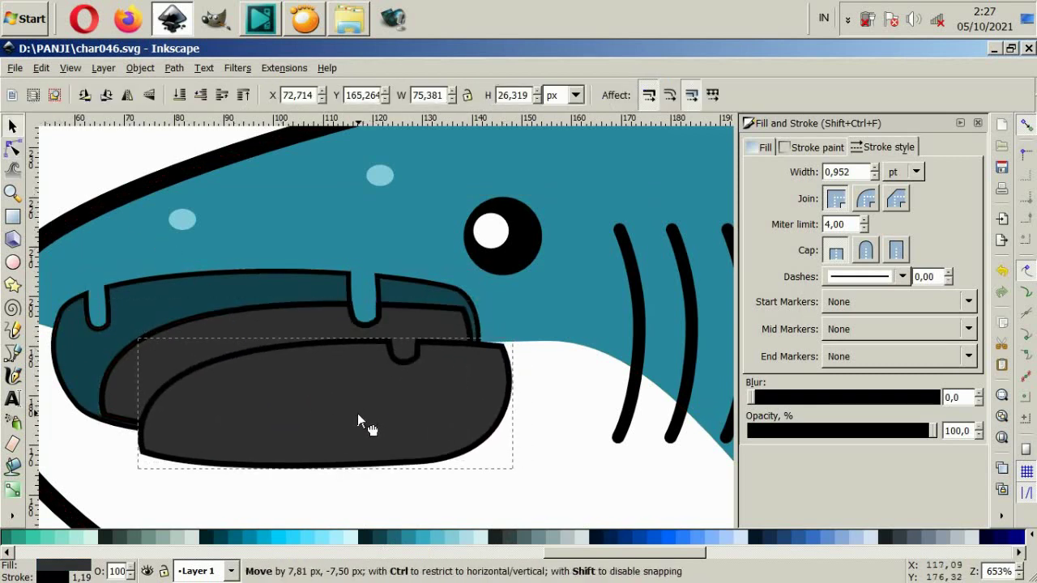
{"action": "key", "text": "ctrl+z"}
{"action": "left_click", "coordinate": [13, 354]}
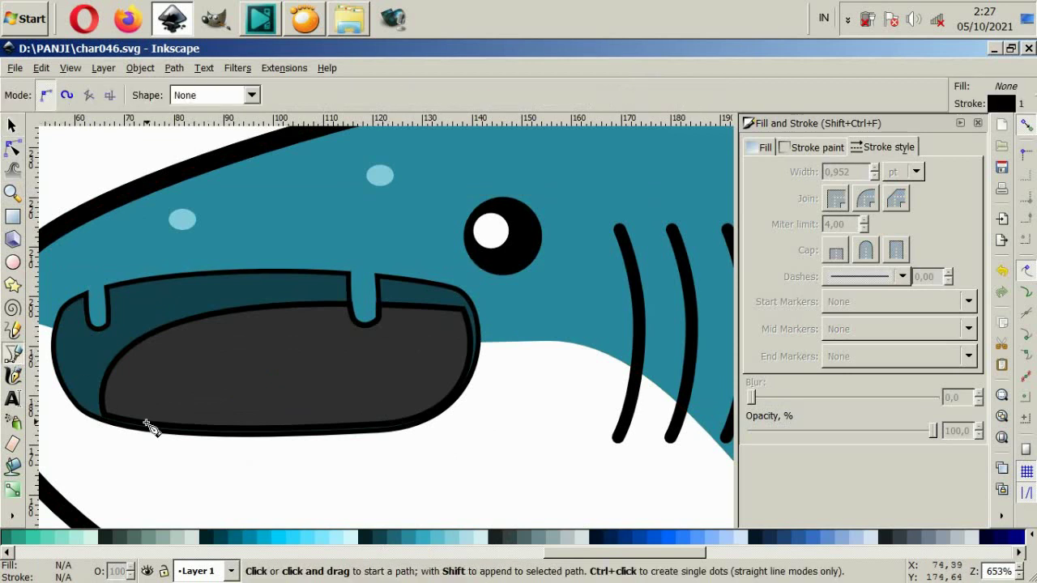
{"action": "key", "text": "s"}
{"action": "left_click", "coordinate": [309, 397]}
{"action": "left_click_drag", "start_coordinate": [310, 398], "coordinate": [315, 406]}
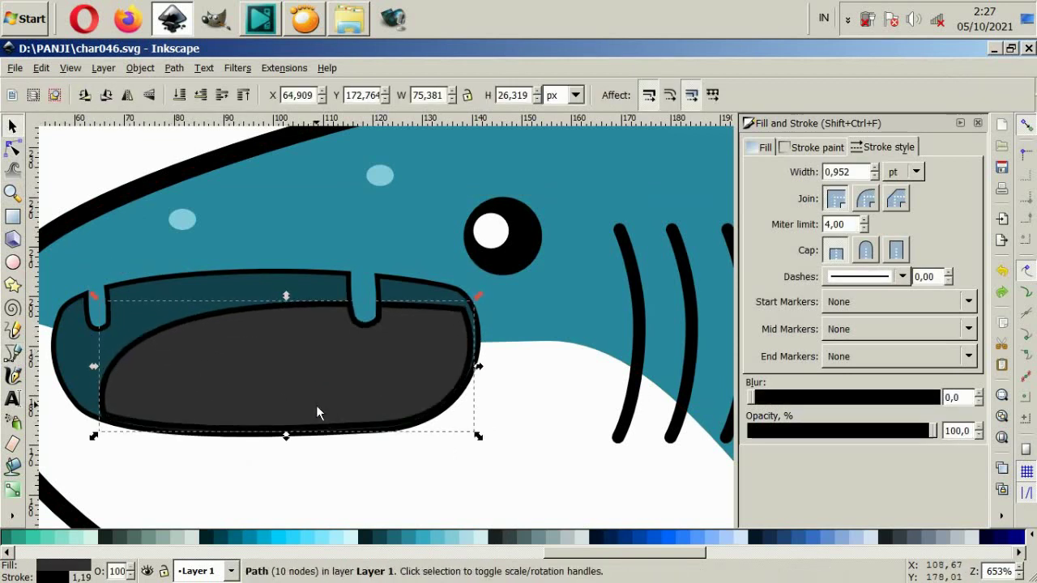
{"action": "key", "text": "ctrl+z"}
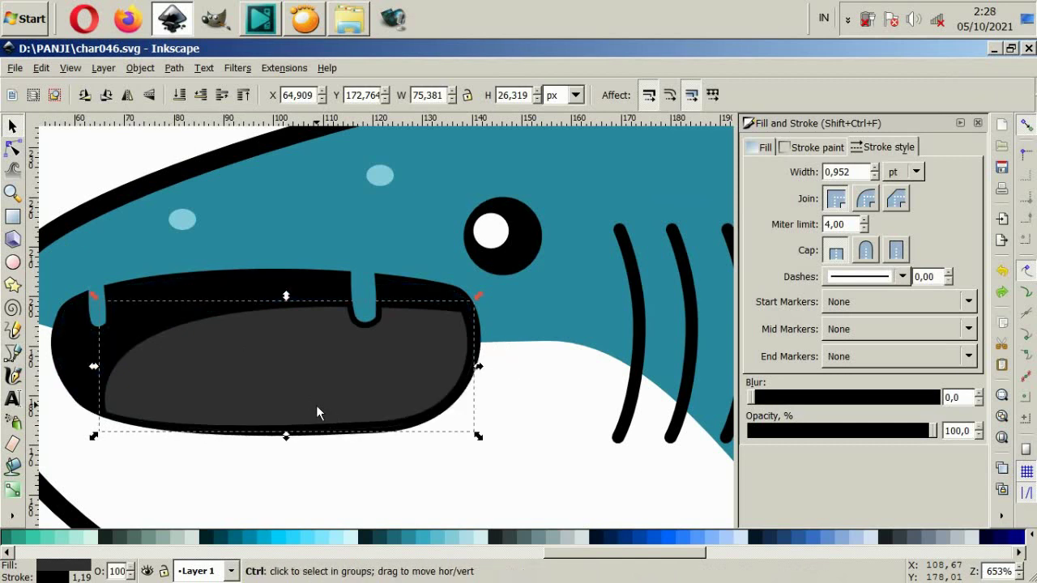
{"action": "key", "text": "ctrl+shift+z"}
Offset a copy of the grey mouth interior down-right and select it with the original
{"action": "left_click", "coordinate": [302, 417], "text": "alt"}
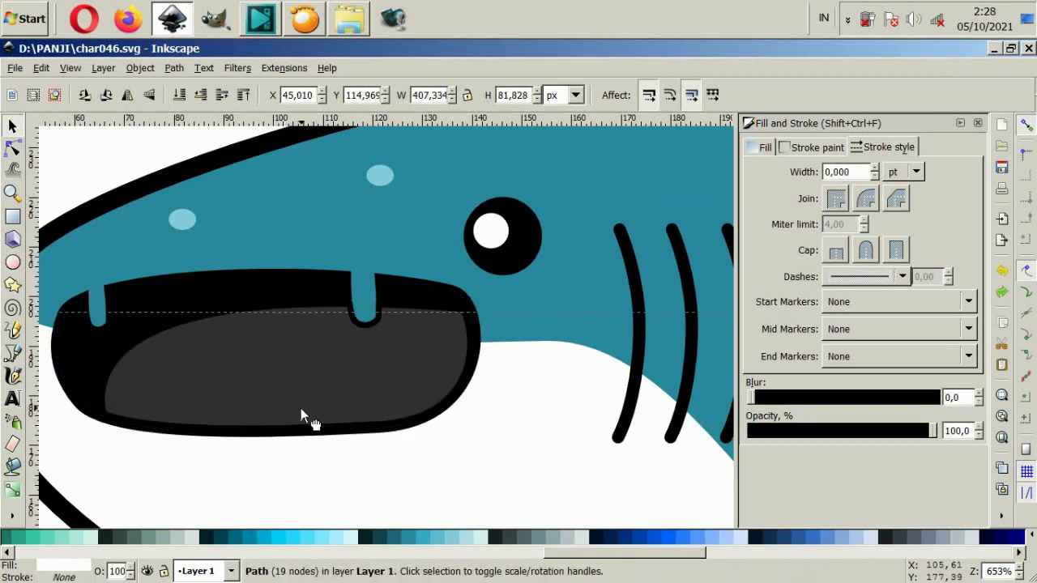
{"action": "left_click_drag", "start_coordinate": [304, 397], "coordinate": [428, 448]}
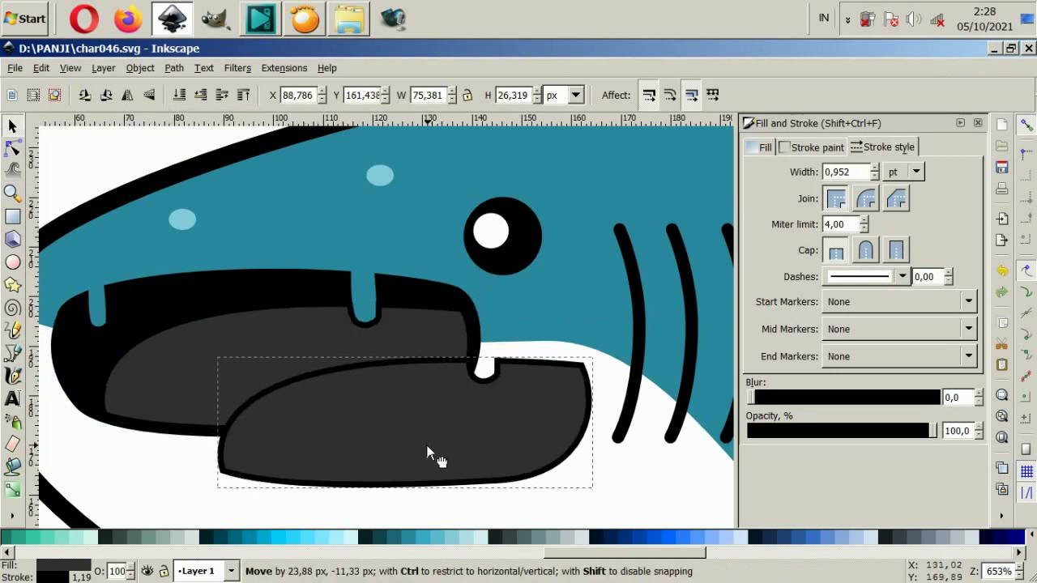
{"action": "left_click", "coordinate": [423, 342], "text": "shift"}
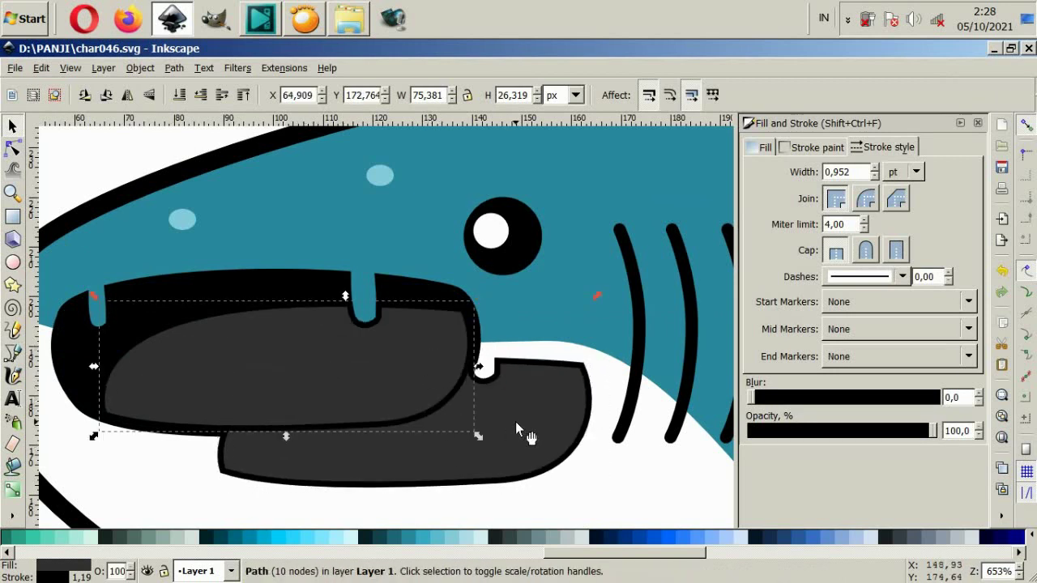
{"action": "left_click", "coordinate": [139, 67]}
Keep only the overlap of the two mouth shapes as a shading piece
{"action": "left_click", "coordinate": [228, 185]}
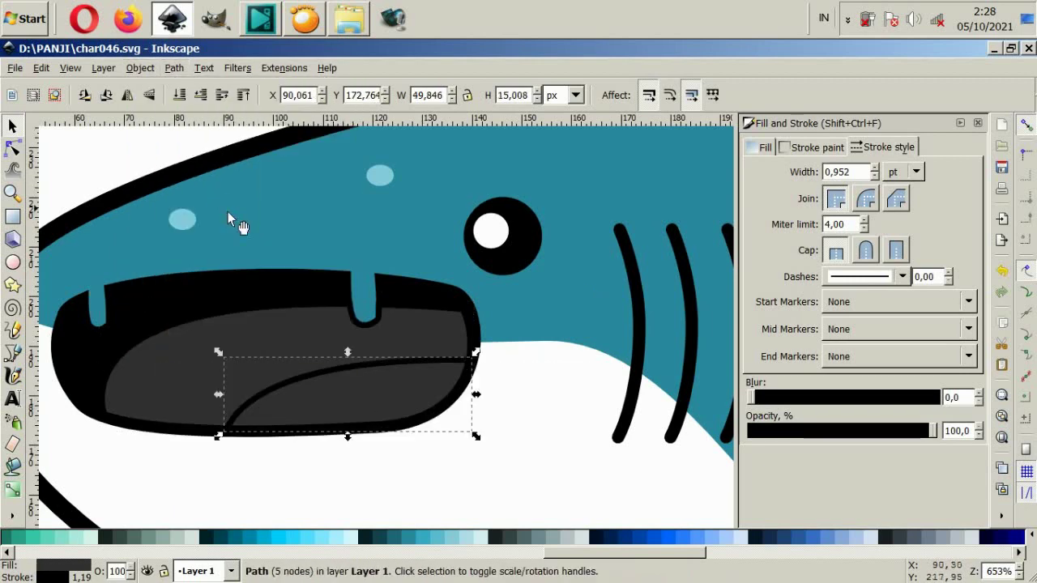
{"action": "left_click", "coordinate": [262, 371]}
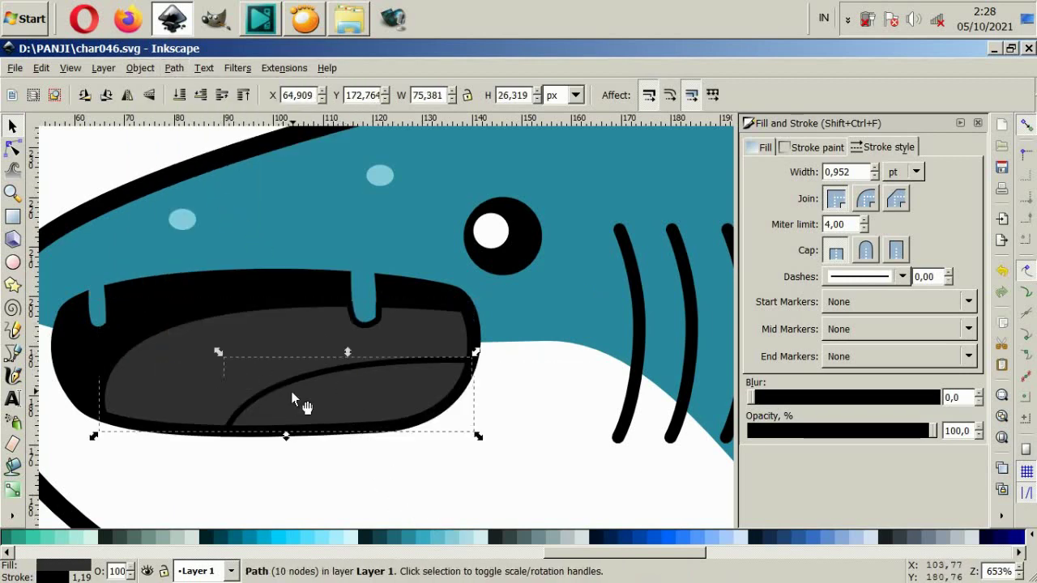
{"action": "left_click", "coordinate": [293, 397]}
Set the mouth interior fill to a lighter 70% Gray
{"action": "left_click_drag", "start_coordinate": [624, 553], "coordinate": [65, 554]}
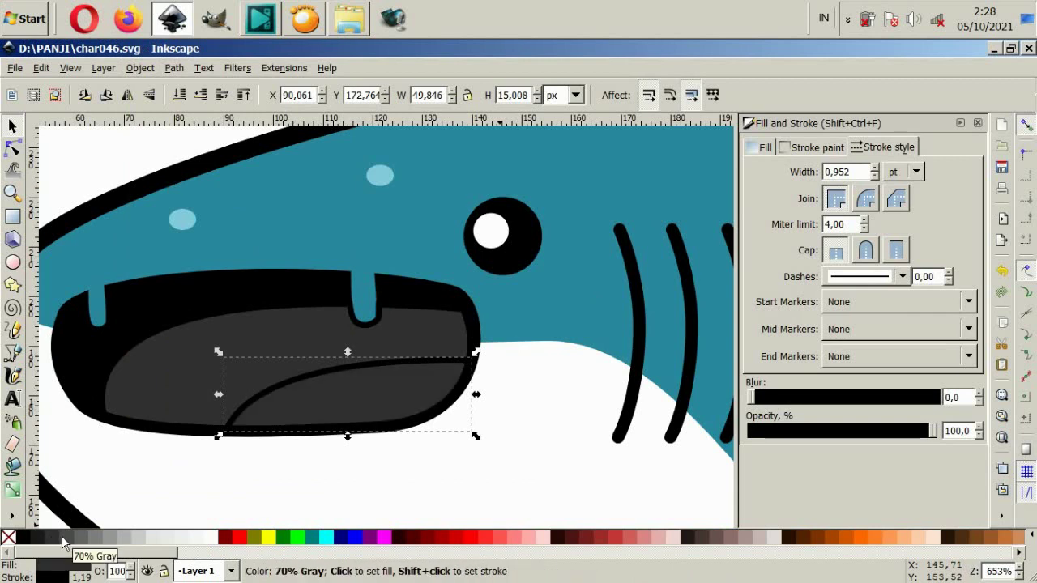
{"action": "left_click", "coordinate": [65, 539]}
{"action": "key", "text": "ctrl+z"}
{"action": "left_click", "coordinate": [159, 433]}
{"action": "left_click", "coordinate": [81, 539]}
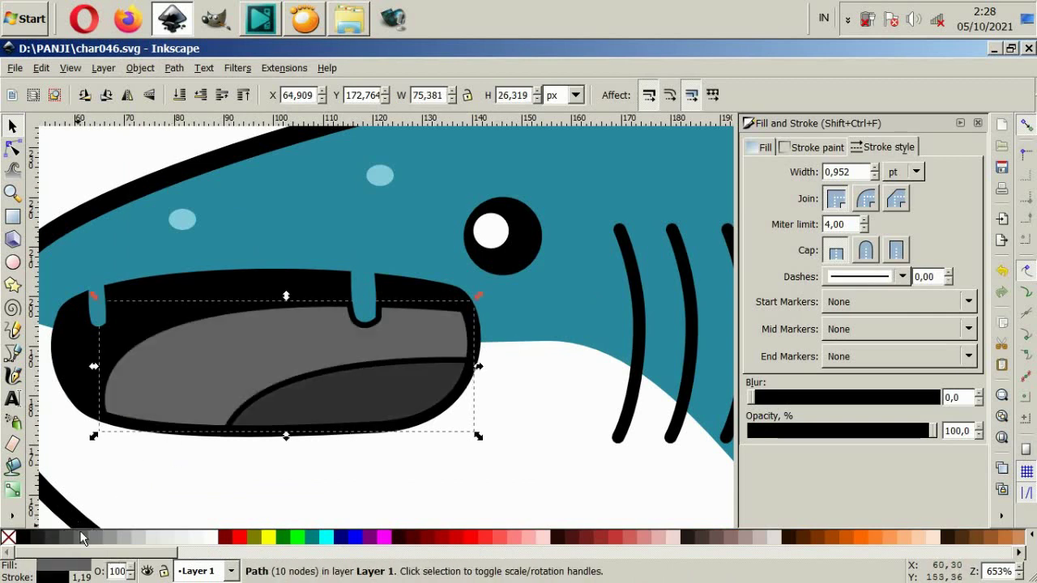
{"action": "left_click", "coordinate": [64, 538]}
Remove the shading shape's outline, nudge it into place, and view the whole shark
{"action": "left_click", "coordinate": [818, 147]}
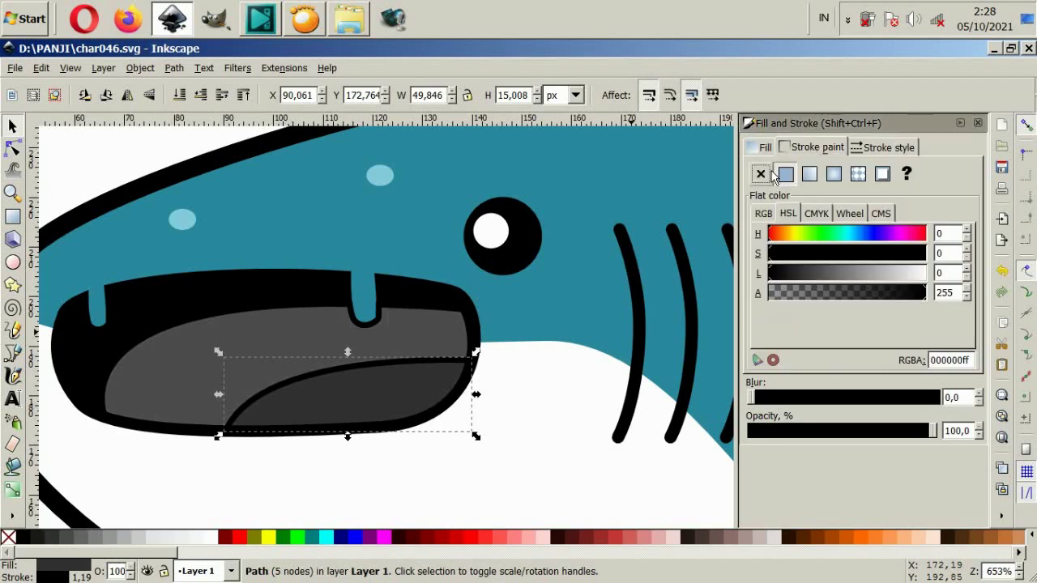
{"action": "left_click", "coordinate": [761, 174]}
{"action": "left_click", "coordinate": [377, 424]}
{"action": "left_click", "coordinate": [427, 415]}
{"action": "scroll", "coordinate": [427, 415], "scroll_direction": "up", "scroll_amount": 2, "text": "ctrl"}
{"action": "left_click_drag", "start_coordinate": [426, 416], "coordinate": [421, 402]}
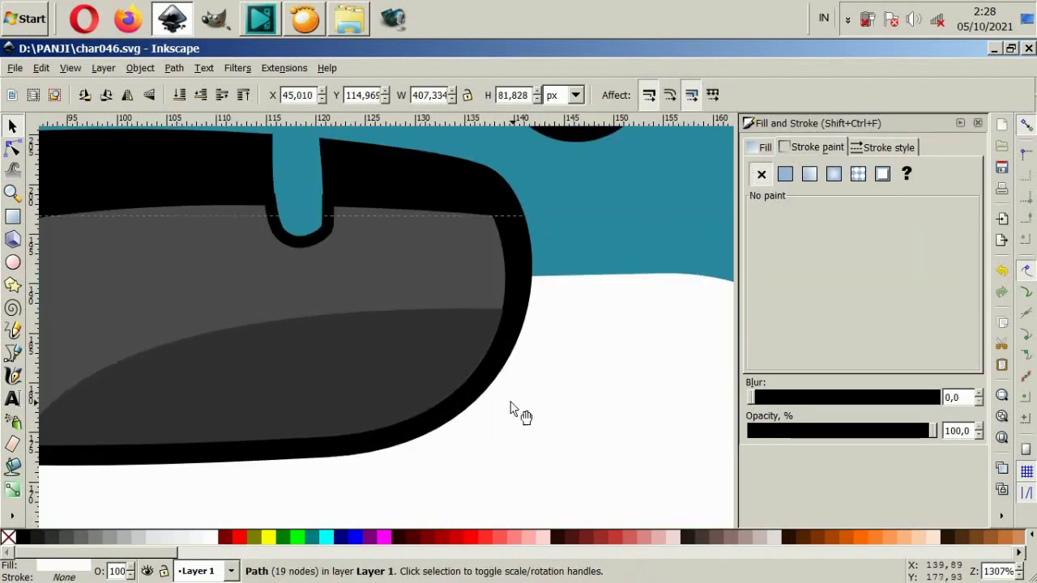
{"action": "scroll", "coordinate": [421, 409], "scroll_direction": "down", "scroll_amount": 5, "text": "ctrl"}
{"action": "scroll", "coordinate": [456, 430], "scroll_direction": "down", "scroll_amount": 2, "text": "ctrl"}
{"action": "key", "text": "Escape"}
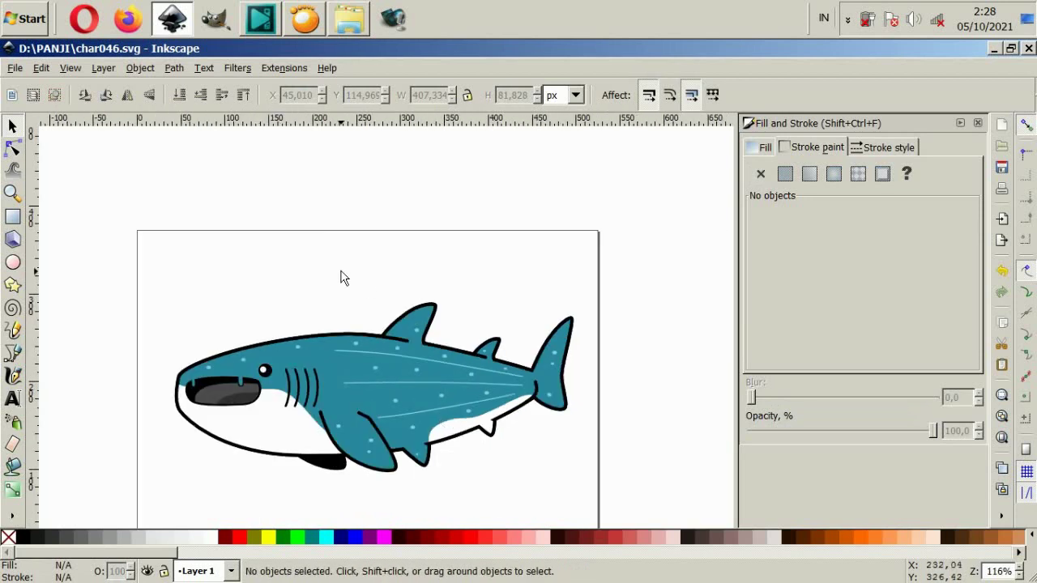
{"action": "scroll", "coordinate": [221, 397], "scroll_direction": "up", "scroll_amount": 3, "text": "ctrl"}
Stretch the shading shape inside the mouth a bit wider
{"action": "left_click", "coordinate": [221, 403]}
{"action": "scroll", "coordinate": [221, 404], "scroll_direction": "up", "scroll_amount": 1, "text": "ctrl"}
{"action": "left_click_drag", "start_coordinate": [184, 403], "coordinate": [162, 407]}
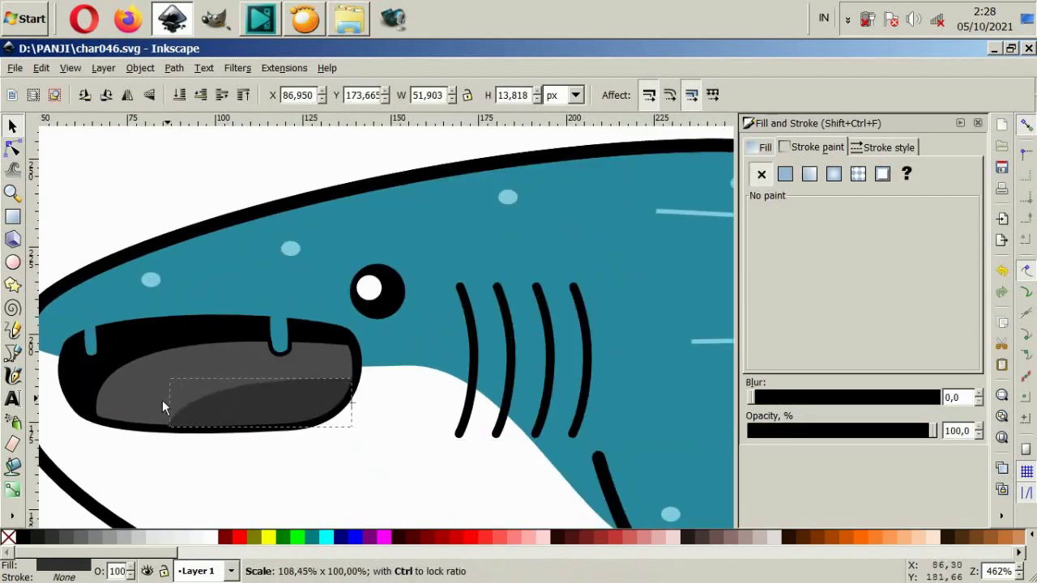
{"action": "left_click", "coordinate": [182, 477]}
{"action": "scroll", "coordinate": [187, 421], "scroll_direction": "up", "scroll_amount": 2, "text": "ctrl"}
{"action": "scroll", "coordinate": [192, 410], "scroll_direction": "down", "scroll_amount": 6, "text": "ctrl"}
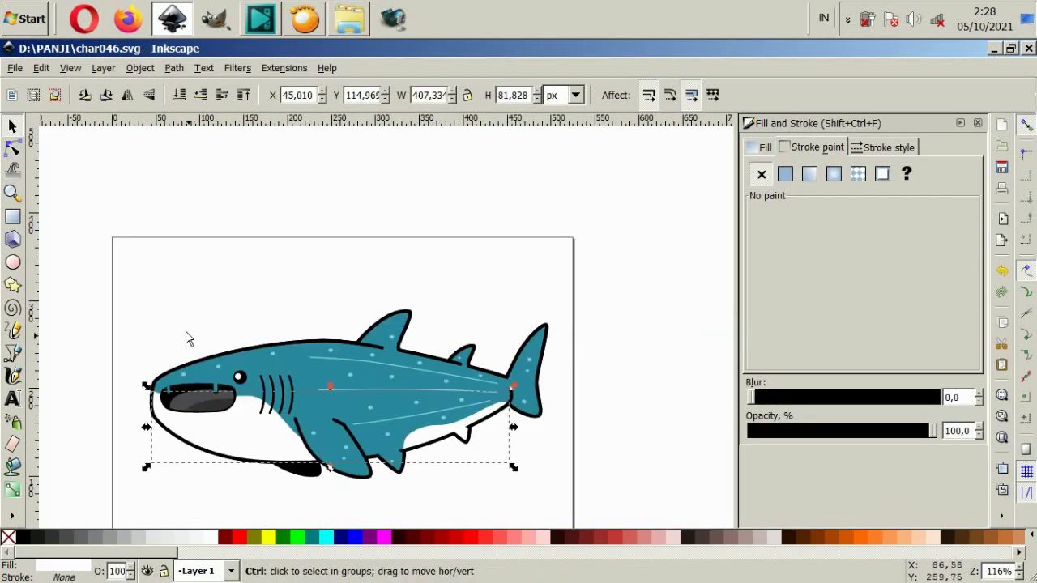
{"action": "key", "text": "Escape"}
{"action": "scroll", "coordinate": [153, 398], "scroll_direction": "up", "scroll_amount": 2, "text": "ctrl"}
Move the dark shadow into the mouth, enlarge it to about 116%, and tilt it slightly
{"action": "left_click", "coordinate": [229, 474], "text": "ctrl"}
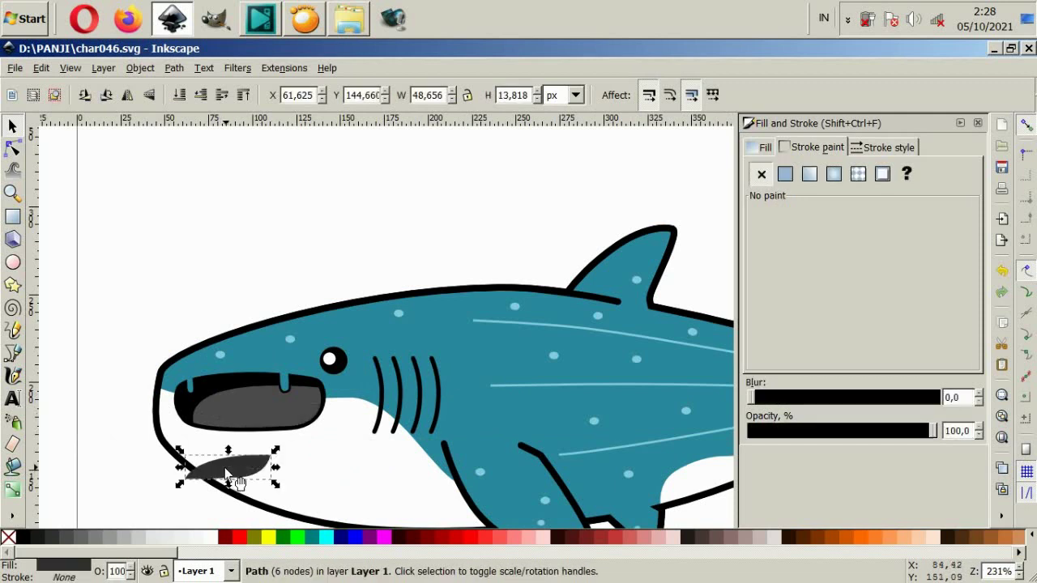
{"action": "mouse_move", "coordinate": [243, 454]}
{"action": "left_mouse_down"}
{"action": "mouse_move", "coordinate": [297, 399]}
{"action": "mouse_move", "coordinate": [273, 425]}
{"action": "left_mouse_up"}
{"action": "scroll", "coordinate": [266, 430], "scroll_direction": "up", "scroll_amount": 5, "text": "ctrl"}
{"action": "scroll", "coordinate": [233, 408], "scroll_direction": "down", "scroll_amount": 1, "text": "ctrl"}
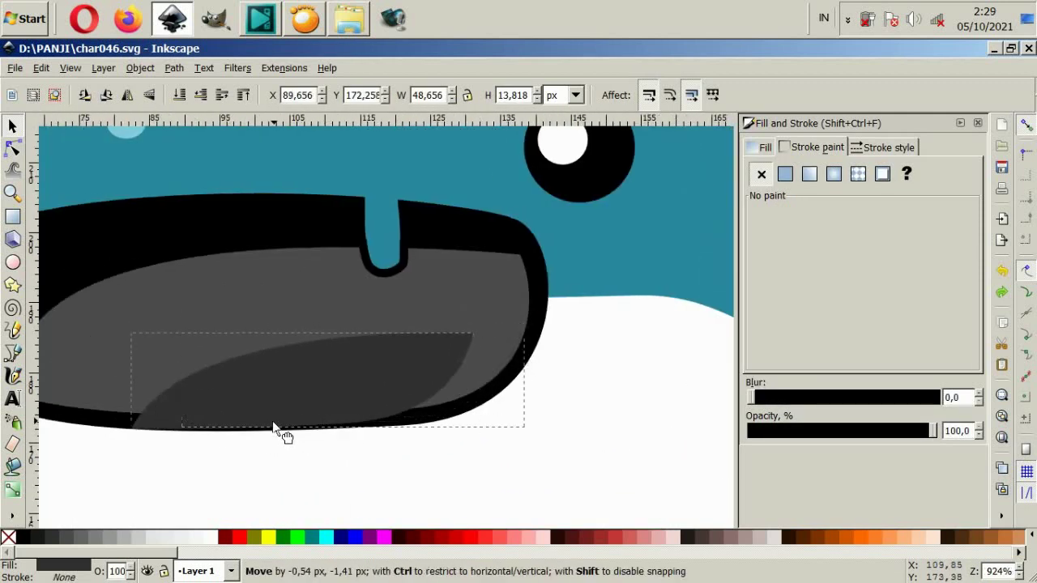
{"action": "left_click_drag", "start_coordinate": [477, 430], "coordinate": [532, 474]}
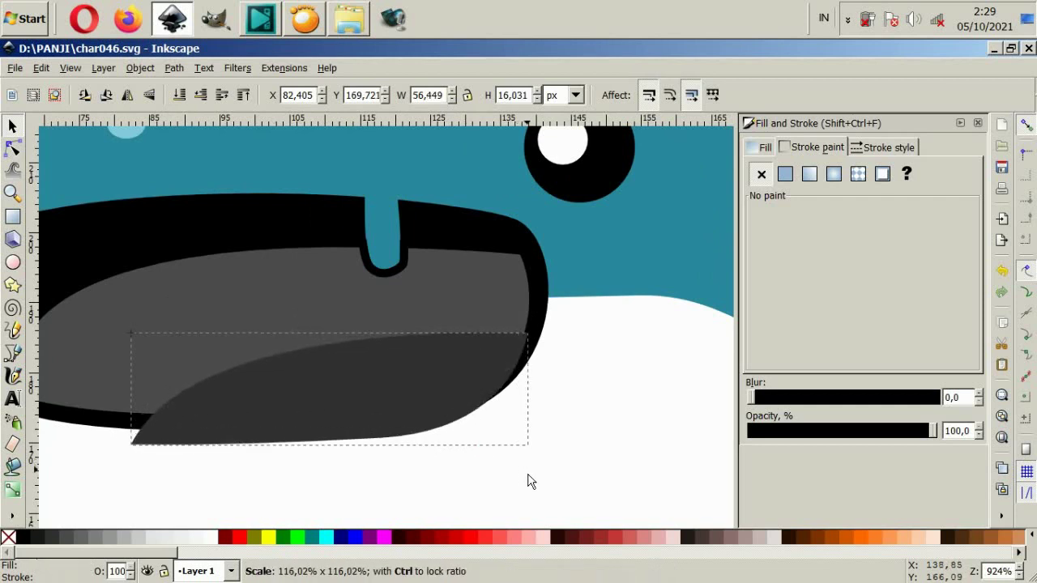
{"action": "left_click", "coordinate": [509, 366]}
{"action": "left_click_drag", "start_coordinate": [531, 329], "coordinate": [535, 334]}
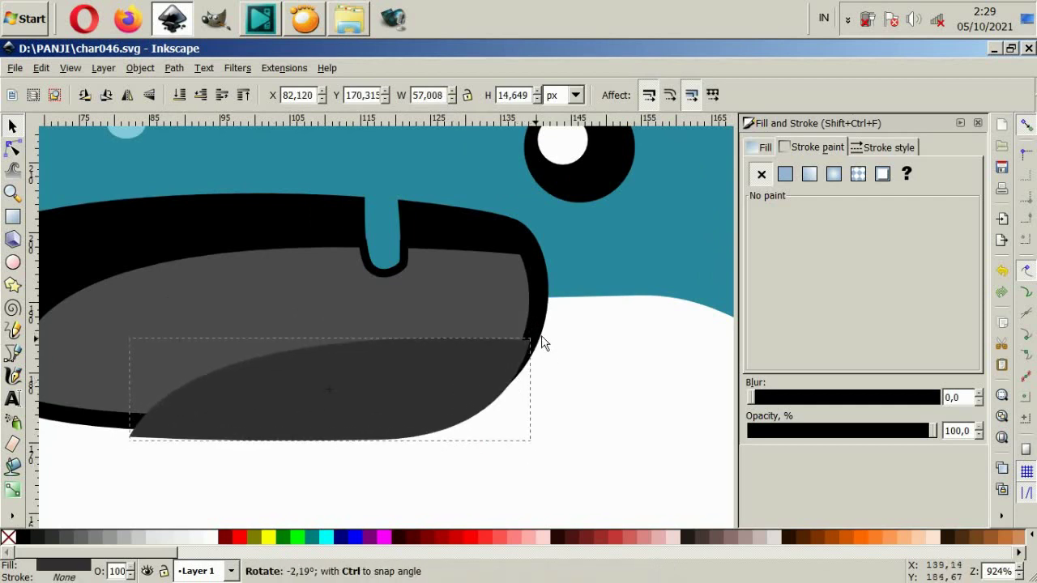
{"action": "scroll", "coordinate": [416, 334], "scroll_direction": "left", "scroll_amount": 2}
Raise the mouth interior above the shadow and intersect the two shapes
{"action": "left_click", "coordinate": [417, 334]}
{"action": "key", "text": "Page_Up"}
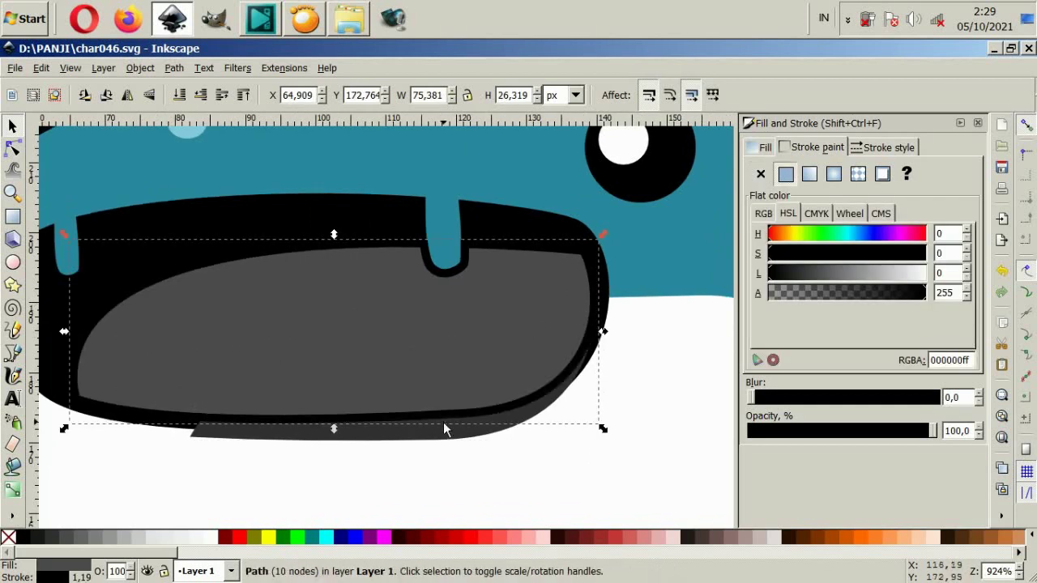
{"action": "left_click", "coordinate": [420, 428], "text": "shift"}
{"action": "left_click", "coordinate": [174, 68]}
{"action": "left_click", "coordinate": [194, 185]}
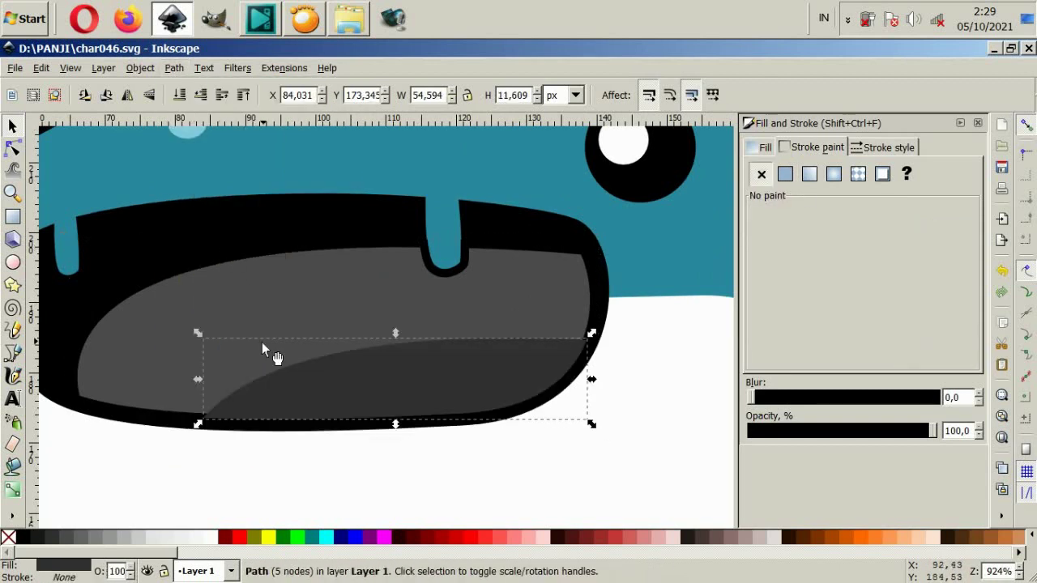
Remove the grey mouth interior's outline
{"action": "left_click", "coordinate": [154, 352]}
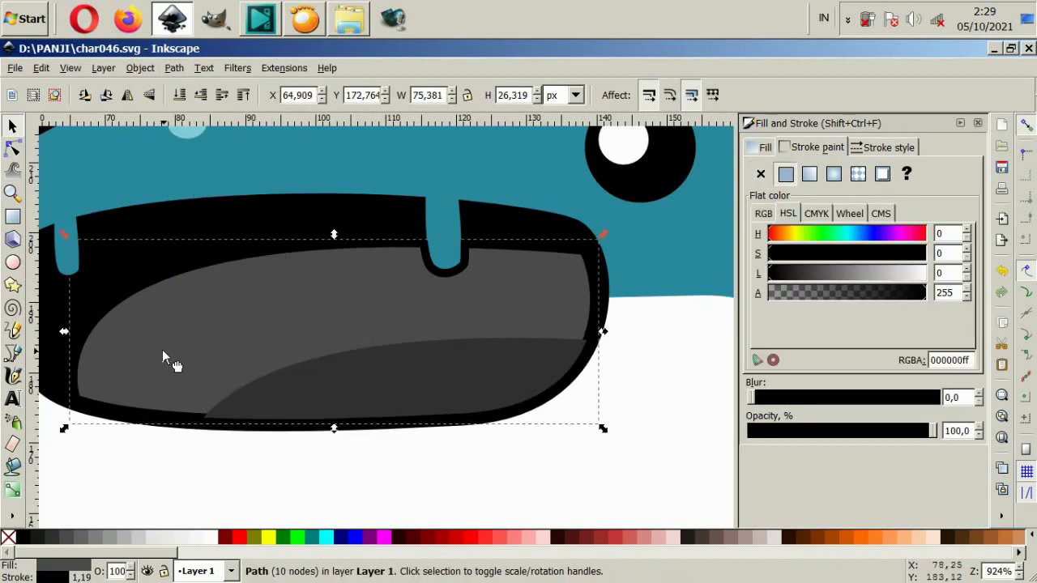
{"action": "left_click_drag", "start_coordinate": [162, 349], "coordinate": [163, 343]}
{"action": "left_click", "coordinate": [761, 173]}
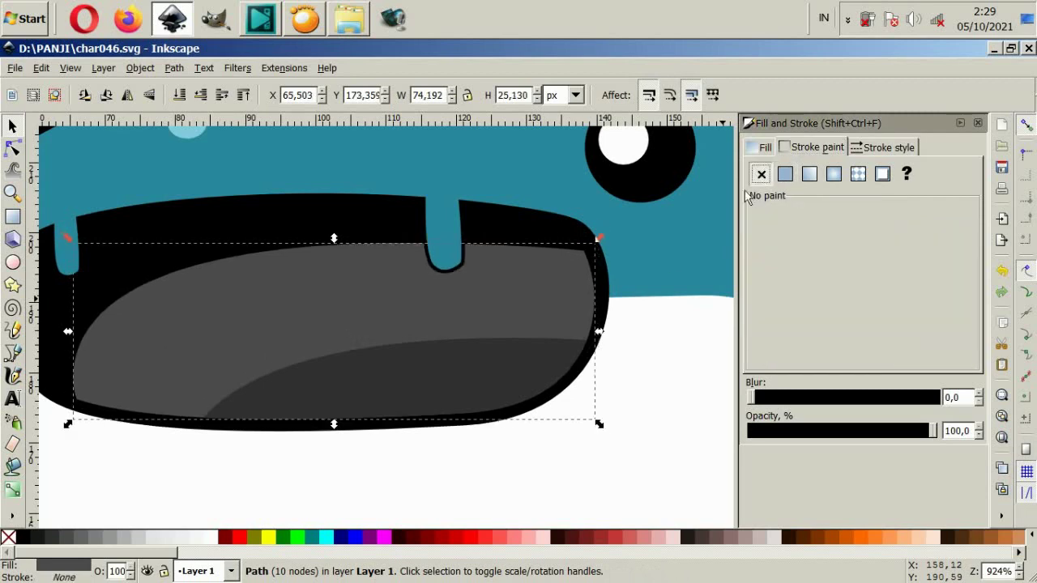
{"action": "left_click", "coordinate": [454, 392], "text": "shift"}
{"action": "left_click", "coordinate": [435, 308], "text": "ctrl"}
{"action": "left_click", "coordinate": [448, 275]}
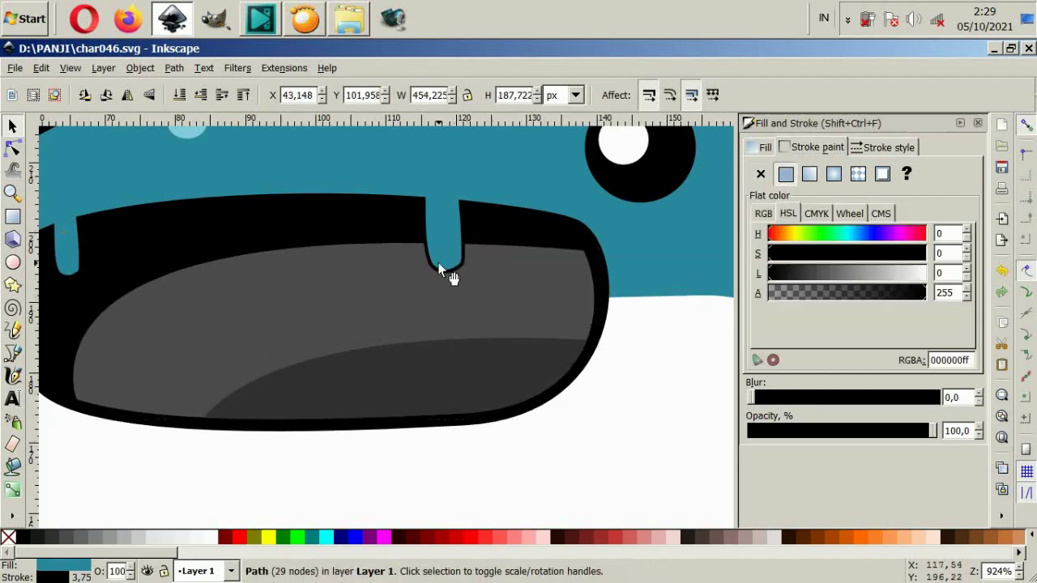
{"action": "scroll", "coordinate": [449, 275], "scroll_direction": "down", "scroll_amount": 4, "text": "ctrl"}
Move the dark shading out of the mouth onto the white throat below
{"action": "left_click", "coordinate": [205, 318]}
{"action": "scroll", "coordinate": [328, 316], "scroll_direction": "down", "scroll_amount": 2, "text": "ctrl"}
{"action": "scroll", "coordinate": [340, 341], "scroll_direction": "down", "scroll_amount": 2, "text": "ctrl"}
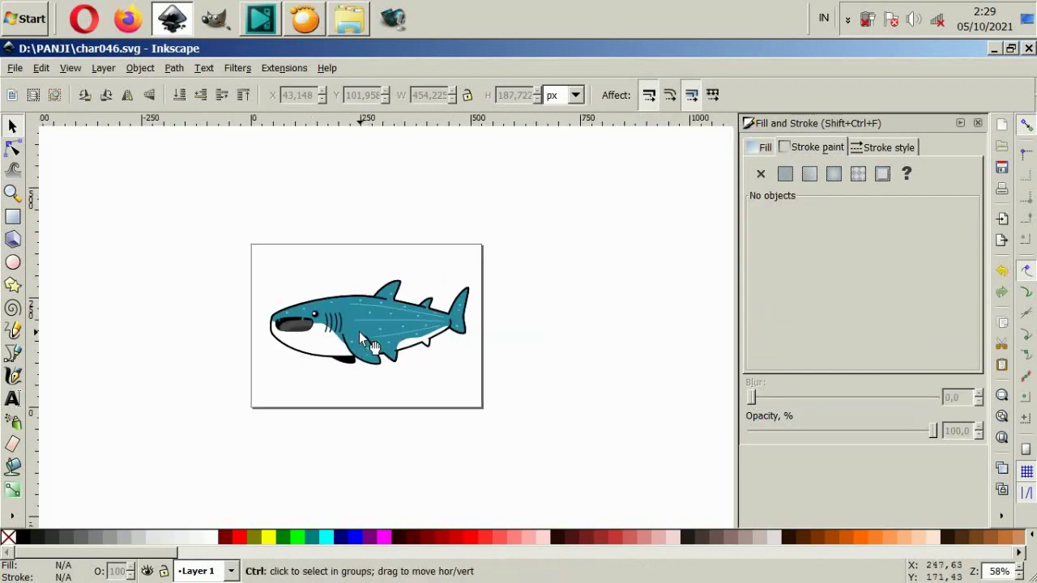
{"action": "scroll", "coordinate": [358, 331], "scroll_direction": "up", "scroll_amount": 2, "text": "ctrl"}
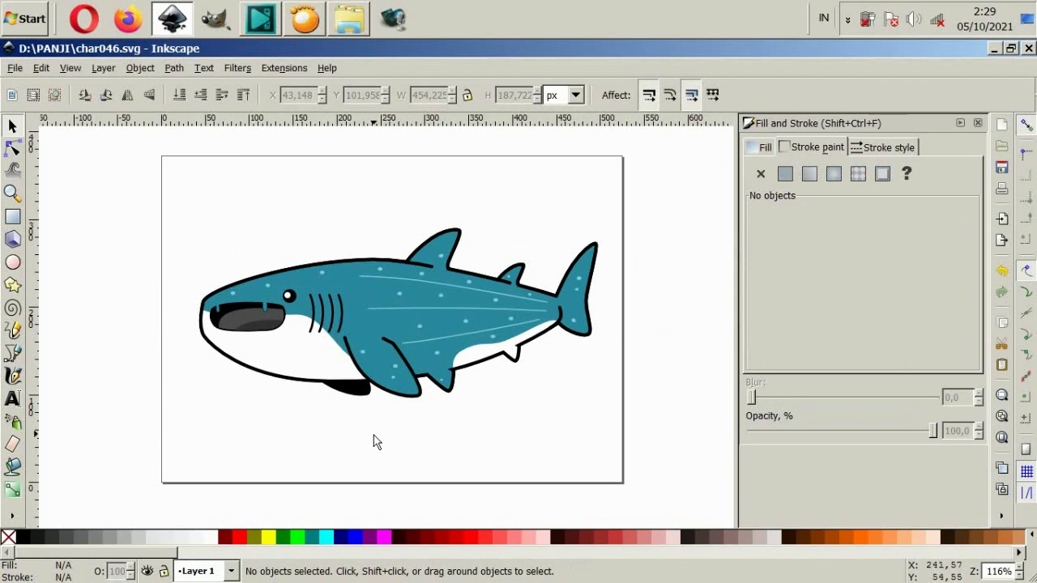
{"action": "scroll", "coordinate": [296, 343], "scroll_direction": "down", "scroll_amount": 2, "text": "ctrl"}
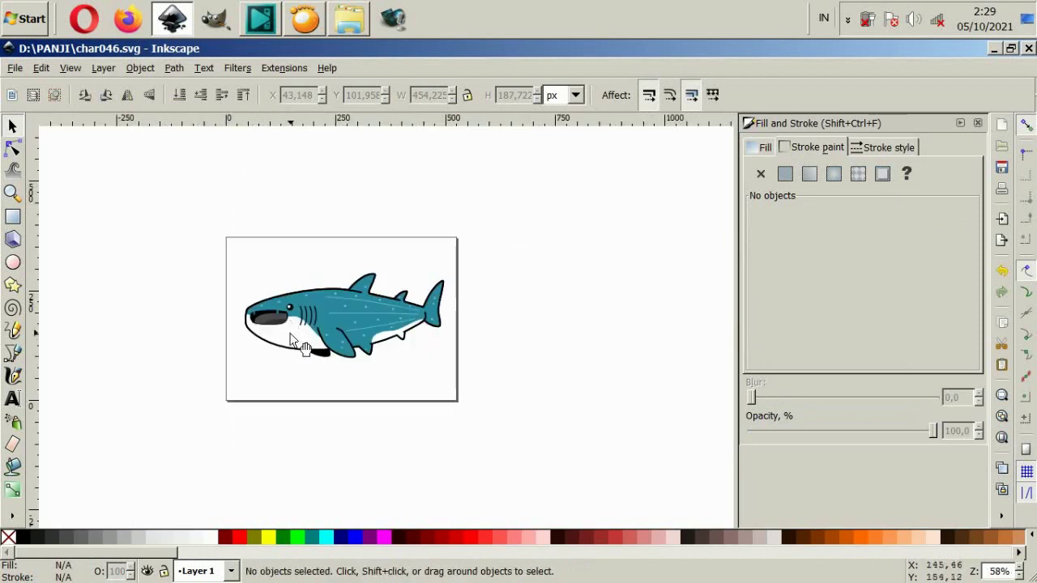
{"action": "scroll", "coordinate": [297, 345], "scroll_direction": "up", "scroll_amount": 2, "text": "ctrl"}
{"action": "scroll", "coordinate": [297, 344], "scroll_direction": "up", "scroll_amount": 2, "text": "ctrl"}
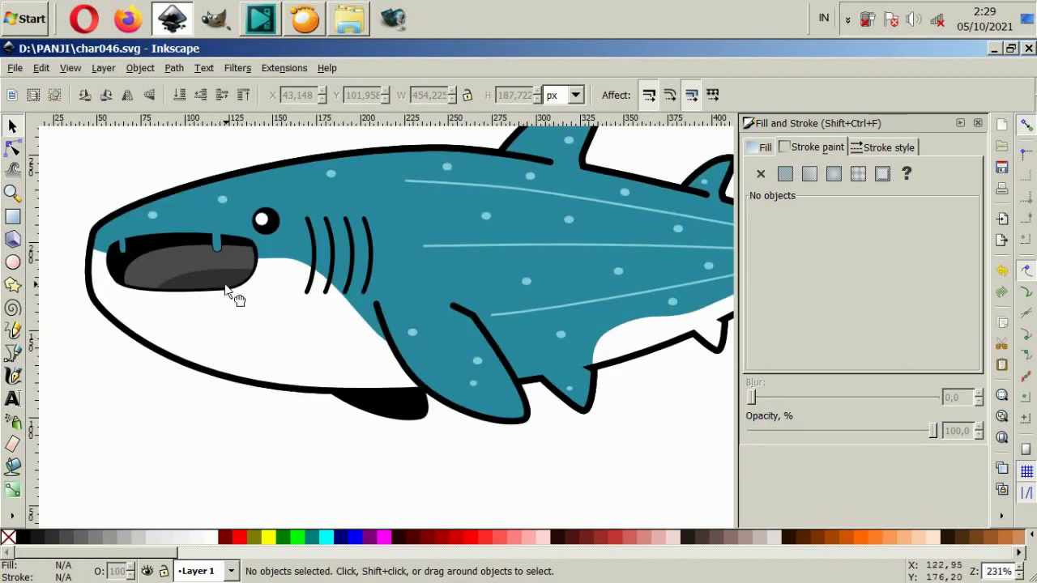
{"action": "mouse_move", "coordinate": [227, 292]}
{"action": "left_mouse_down"}
{"action": "mouse_move", "coordinate": [217, 382]}
{"action": "mouse_move", "coordinate": [207, 275]}
{"action": "mouse_move", "coordinate": [235, 346]}
{"action": "left_mouse_up"}
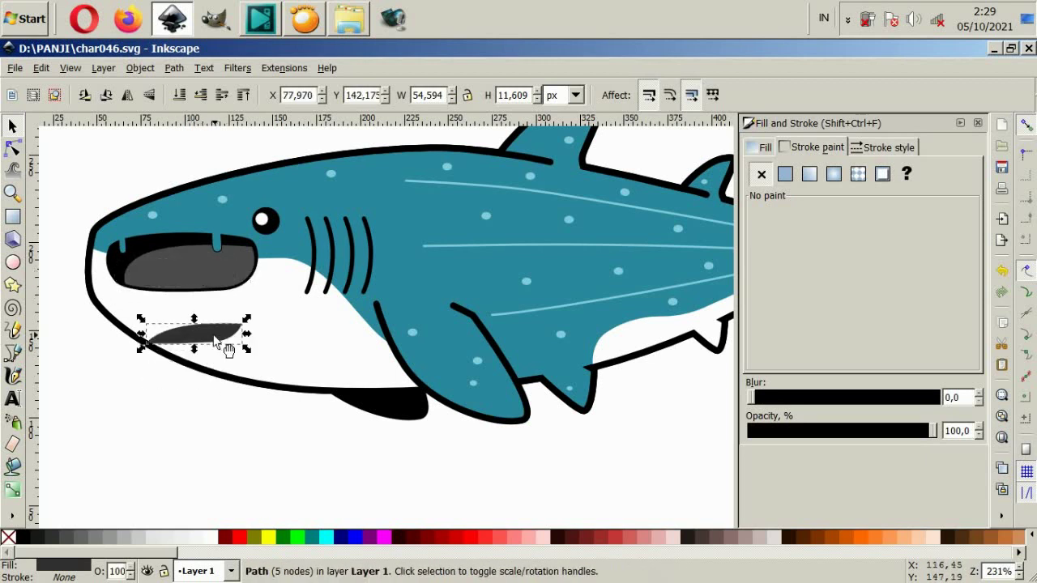
Delete the dark shading and make abandoned Bezier curve attempts across the mouth
{"action": "key", "text": "Delete"}
{"action": "key", "text": "b"}
{"action": "scroll", "coordinate": [154, 259], "scroll_direction": "up", "scroll_amount": 2, "text": "ctrl"}
{"action": "left_click_drag", "start_coordinate": [149, 350], "coordinate": [185, 283]}
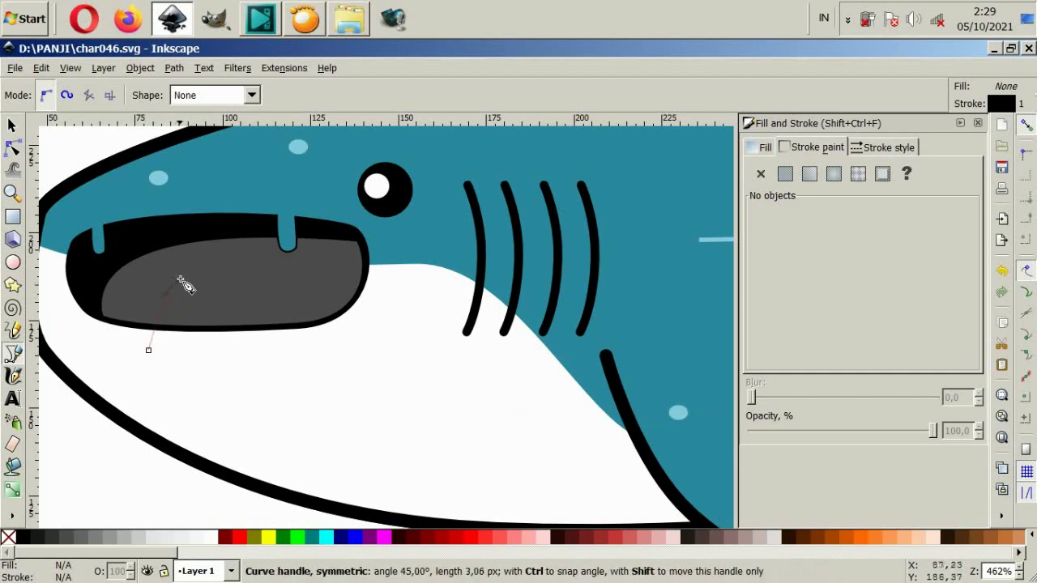
{"action": "left_click_drag", "start_coordinate": [322, 276], "coordinate": [359, 287]}
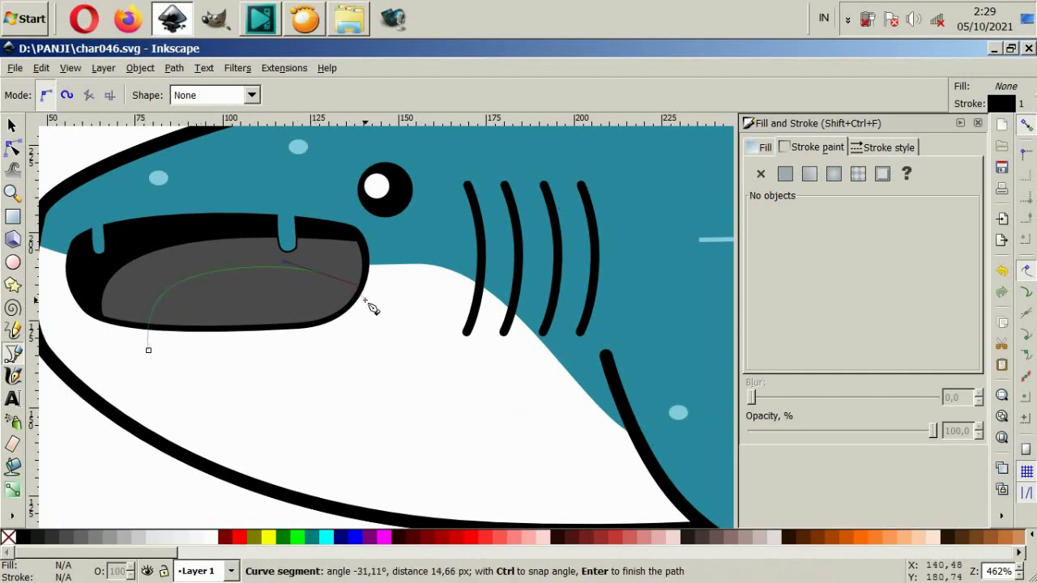
{"action": "key", "text": "Escape"}
{"action": "left_click", "coordinate": [139, 356]}
{"action": "left_click_drag", "start_coordinate": [170, 260], "coordinate": [272, 267]}
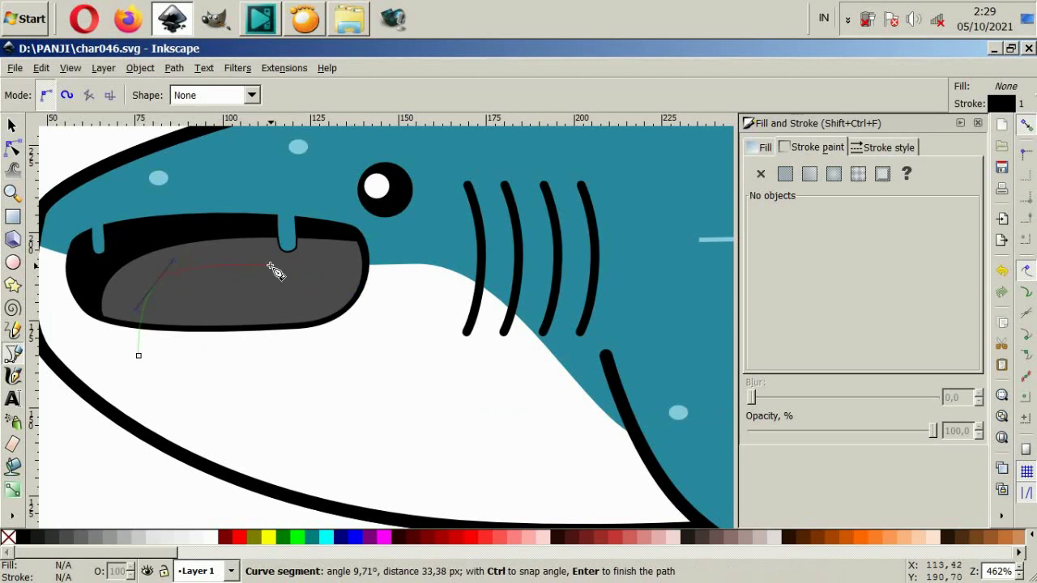
{"action": "left_click", "coordinate": [12, 126]}
{"action": "key", "text": "ctrl+z"}
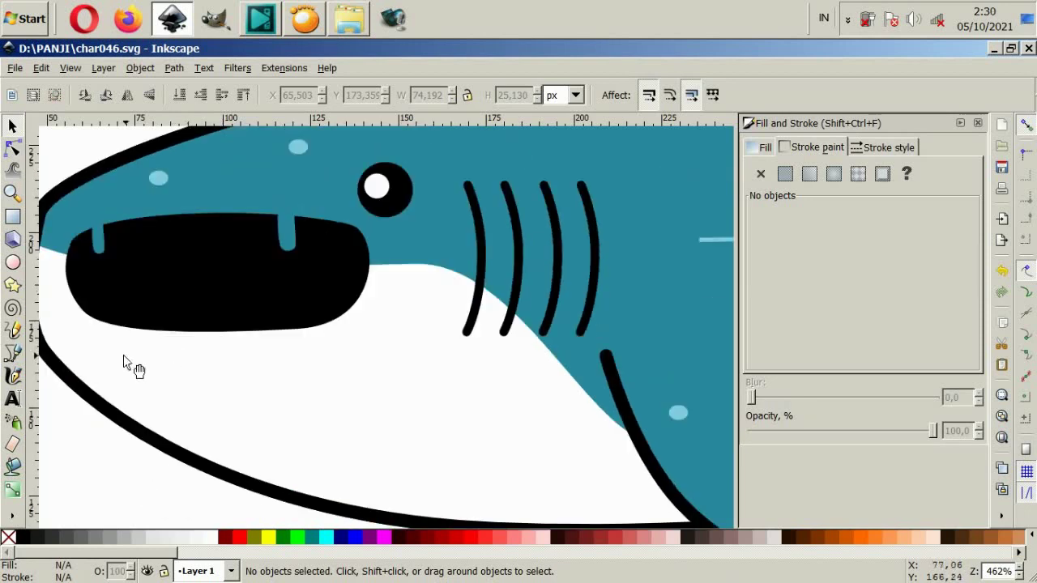
Draw a closed Bezier shape over the lower mouth and fill it light grey
{"action": "left_click", "coordinate": [12, 352]}
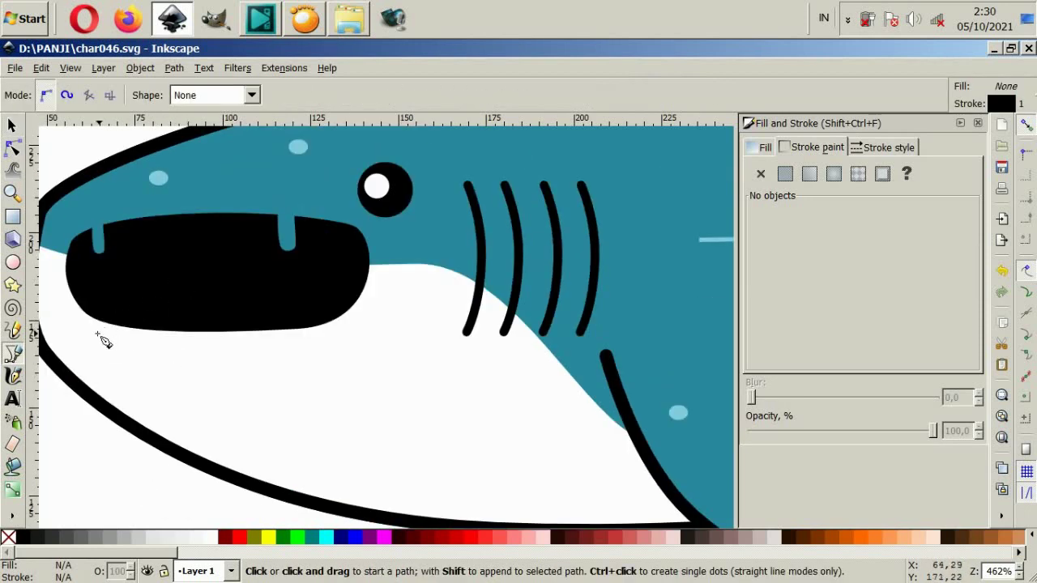
{"action": "left_click", "coordinate": [97, 333]}
{"action": "left_click_drag", "start_coordinate": [169, 275], "coordinate": [225, 254]}
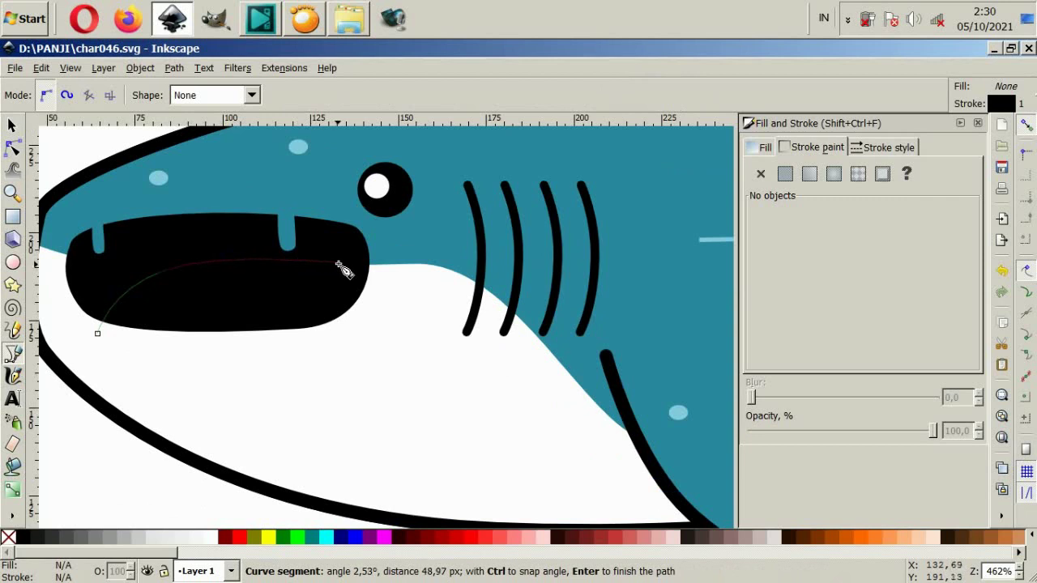
{"action": "left_click_drag", "start_coordinate": [338, 264], "coordinate": [371, 276]}
{"action": "left_click_drag", "start_coordinate": [374, 317], "coordinate": [367, 346]}
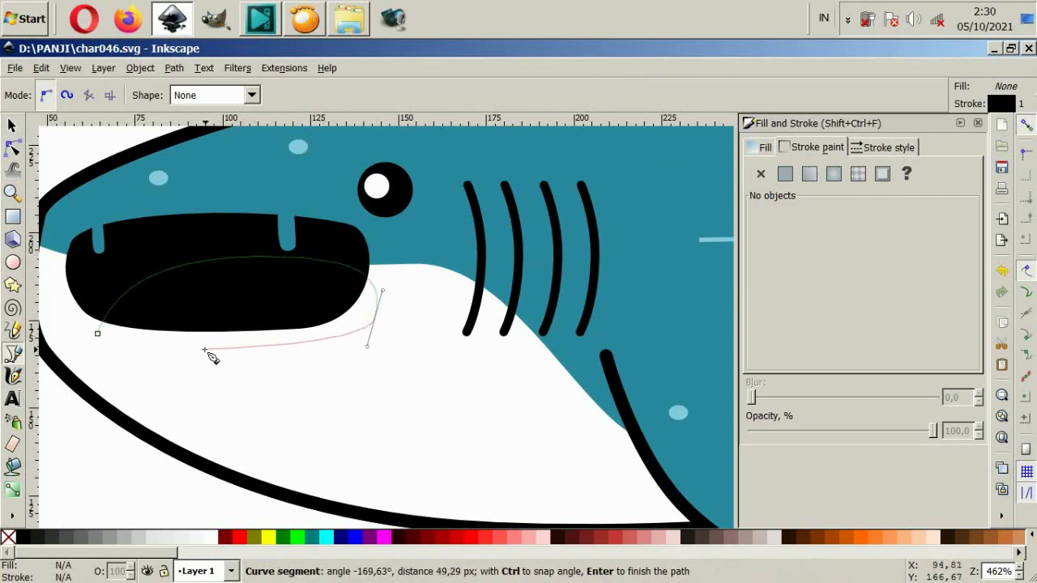
{"action": "left_click", "coordinate": [168, 349]}
{"action": "left_click", "coordinate": [97, 333]}
{"action": "left_click", "coordinate": [146, 537]}
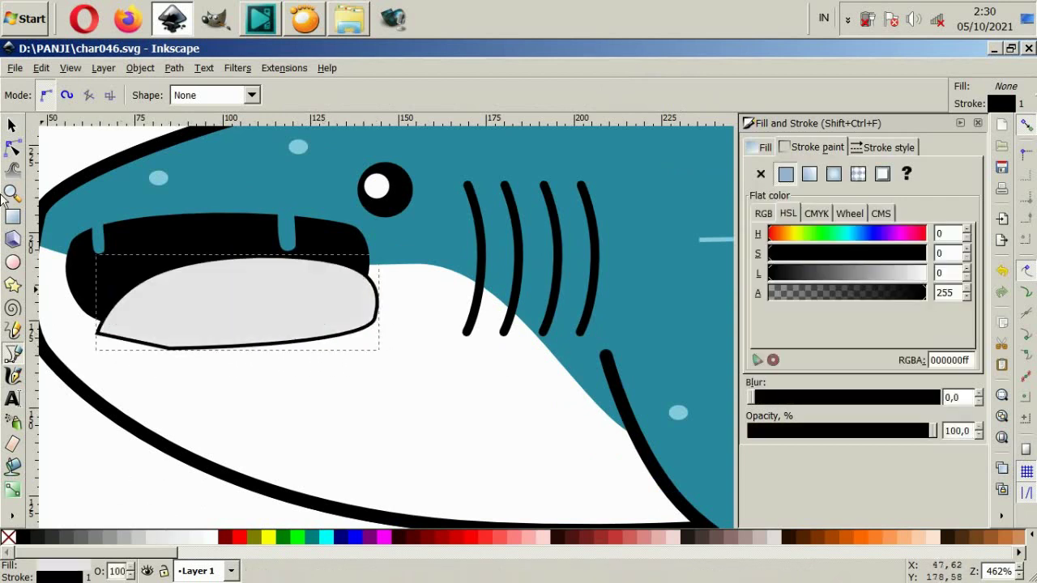
Shift the grey shape down-right, lower it behind the black mouth, and intersect them
{"action": "key", "text": "s"}
{"action": "left_click_drag", "start_coordinate": [300, 304], "coordinate": [355, 343]}
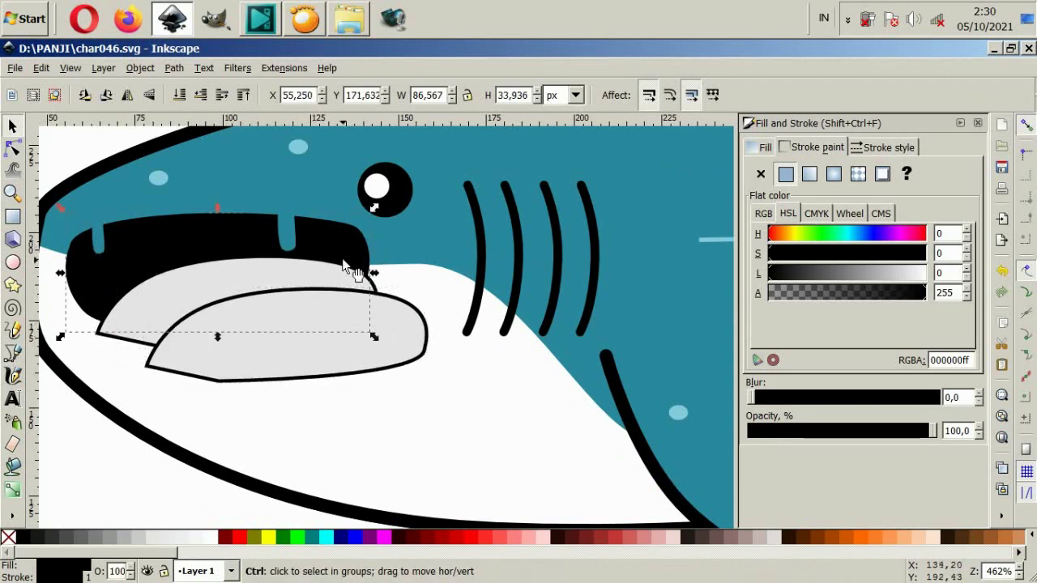
{"action": "key", "text": "Page_Down"}
{"action": "left_click", "coordinate": [132, 347], "text": "shift"}
{"action": "left_click", "coordinate": [174, 69]}
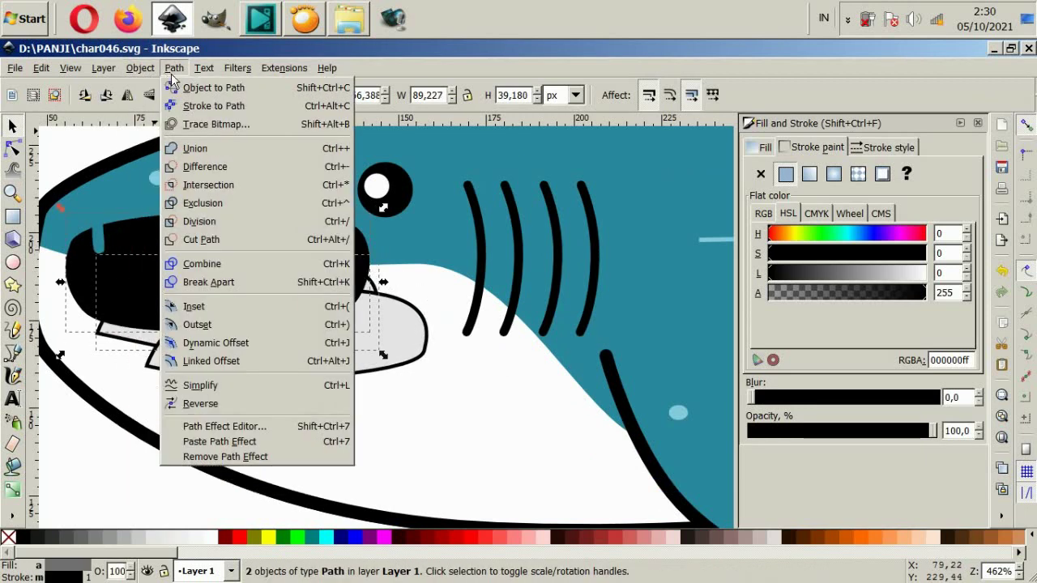
{"action": "left_click", "coordinate": [209, 184]}
Nudge the grey pieces and intersect them again to trim them to the mouth
{"action": "left_click_drag", "start_coordinate": [322, 355], "coordinate": [327, 330]}
{"action": "left_click", "coordinate": [331, 348], "text": "ctrl"}
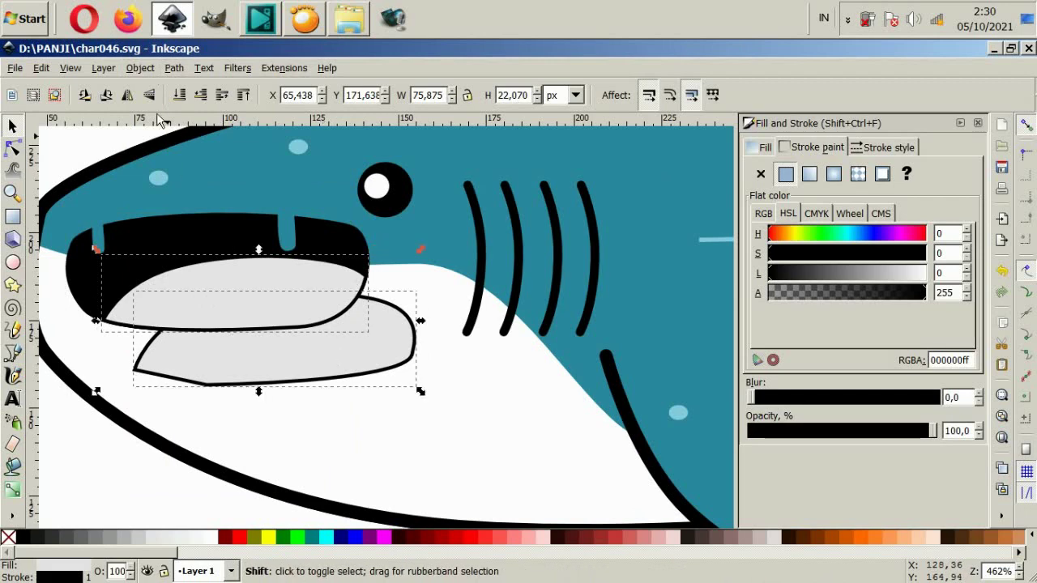
{"action": "left_click", "coordinate": [174, 68]}
{"action": "left_click", "coordinate": [194, 185]}
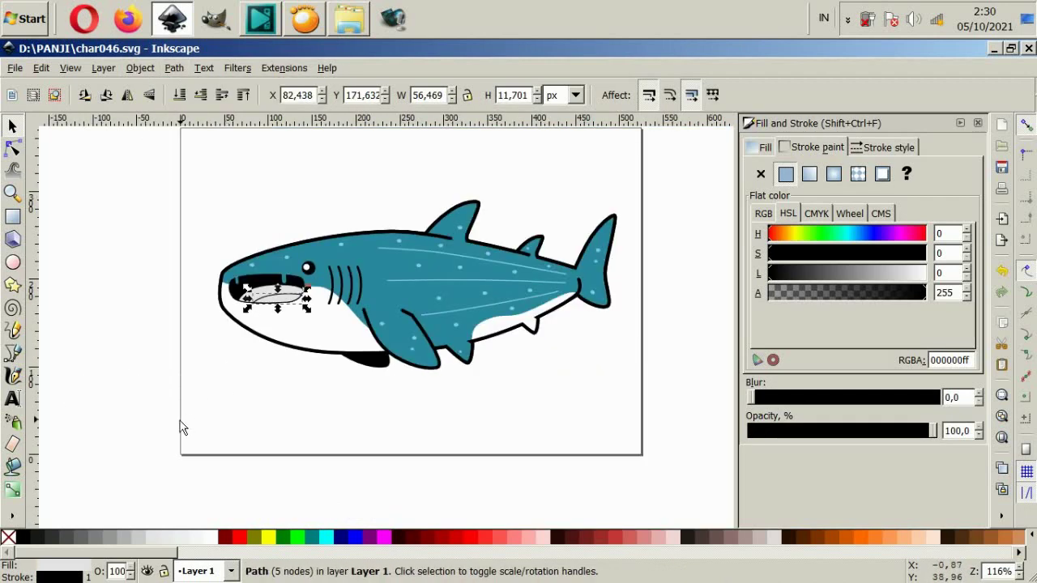
{"action": "left_click", "coordinate": [160, 239]}
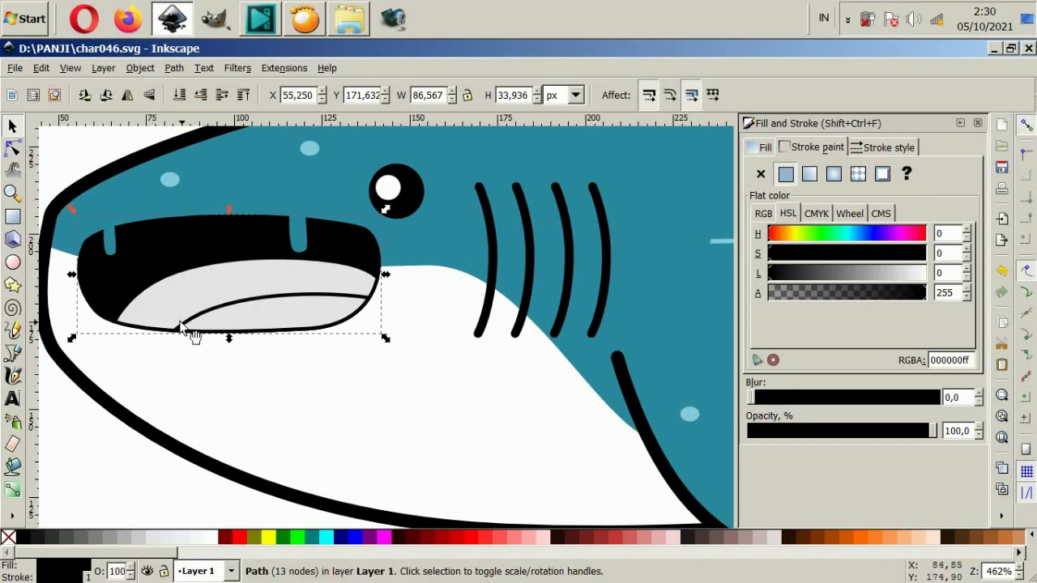
Delete the leftover grey piece below the jaw
{"action": "key", "text": "5"}
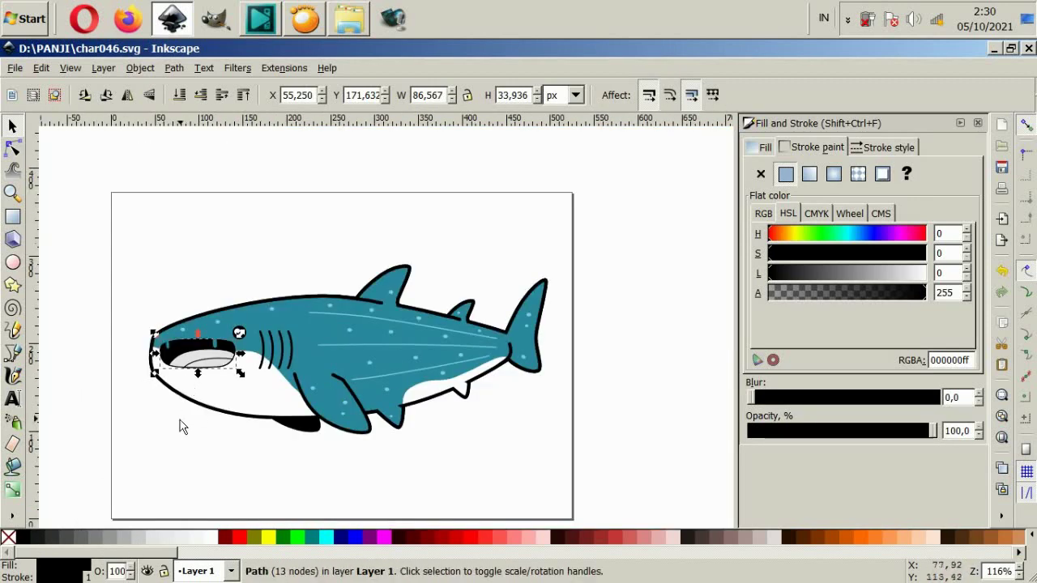
{"action": "left_click", "coordinate": [182, 426]}
{"action": "scroll", "coordinate": [223, 370], "scroll_direction": "up", "scroll_amount": 2}
{"action": "left_click_drag", "start_coordinate": [196, 350], "coordinate": [213, 436]}
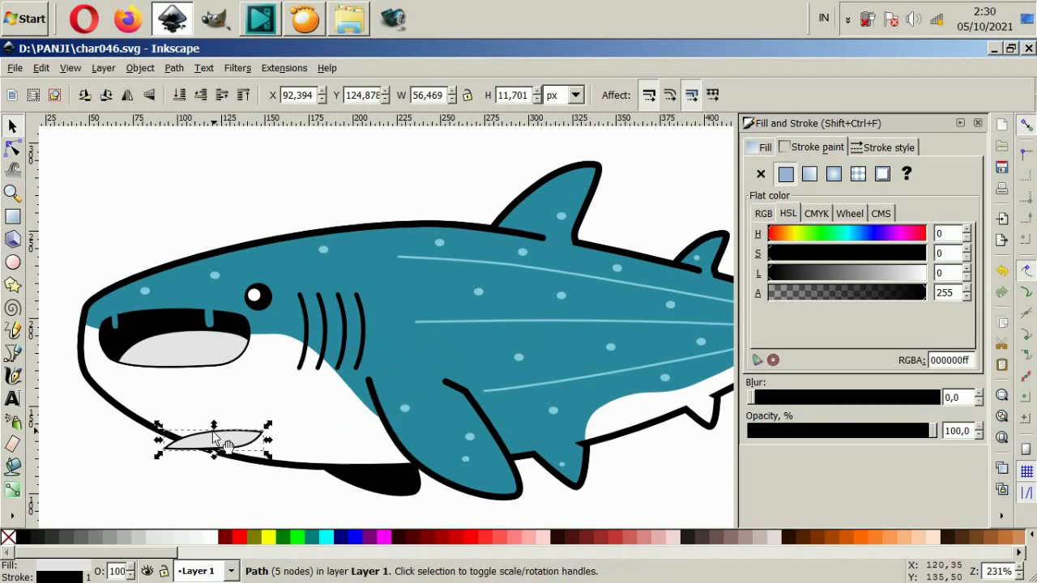
{"action": "key", "text": "Delete"}
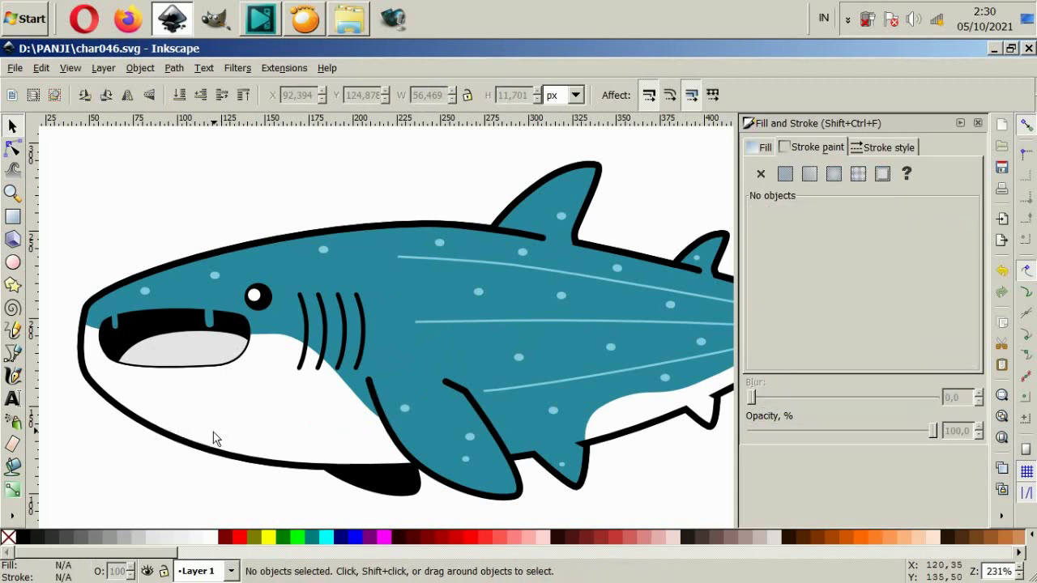
Recolour the shark's body outlines deep teal
{"action": "left_click", "coordinate": [224, 244]}
{"action": "scroll", "coordinate": [442, 249], "scroll_direction": "down", "scroll_amount": 2}
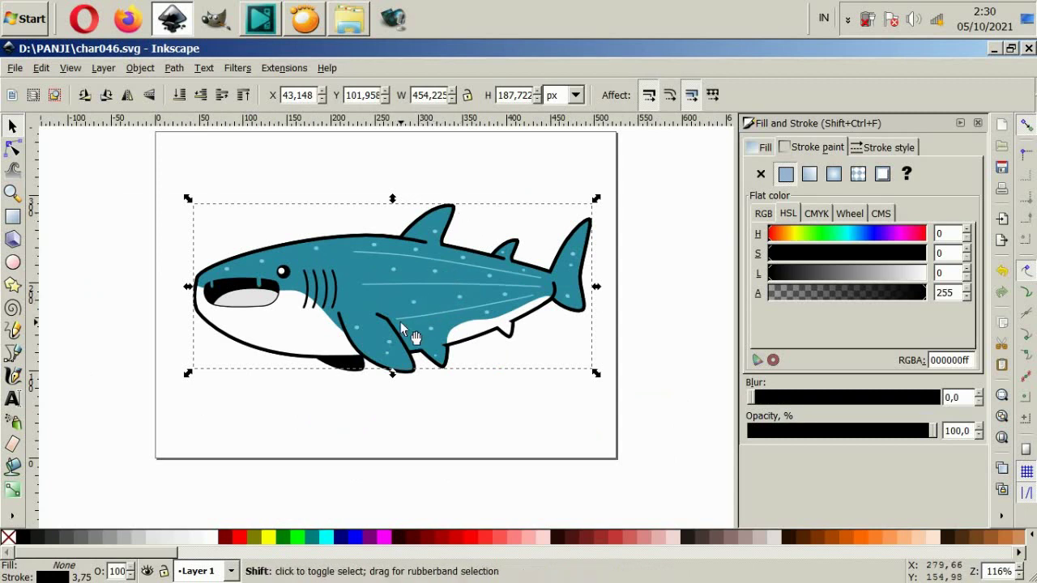
{"action": "scroll", "coordinate": [491, 295], "scroll_direction": "up", "scroll_amount": 2, "text": "ctrl"}
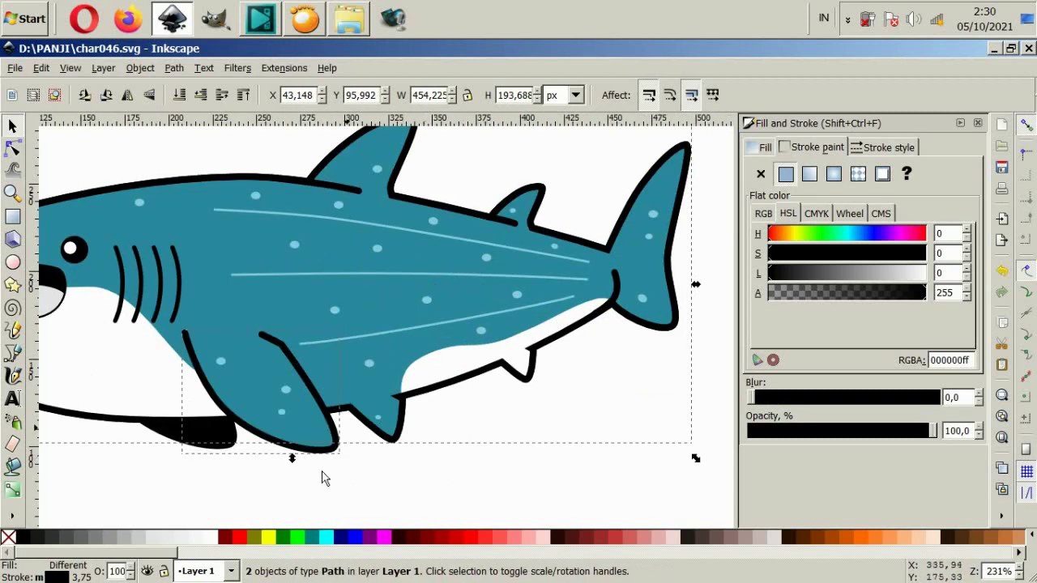
{"action": "scroll", "coordinate": [156, 554], "scroll_direction": "right", "scroll_amount": 5}
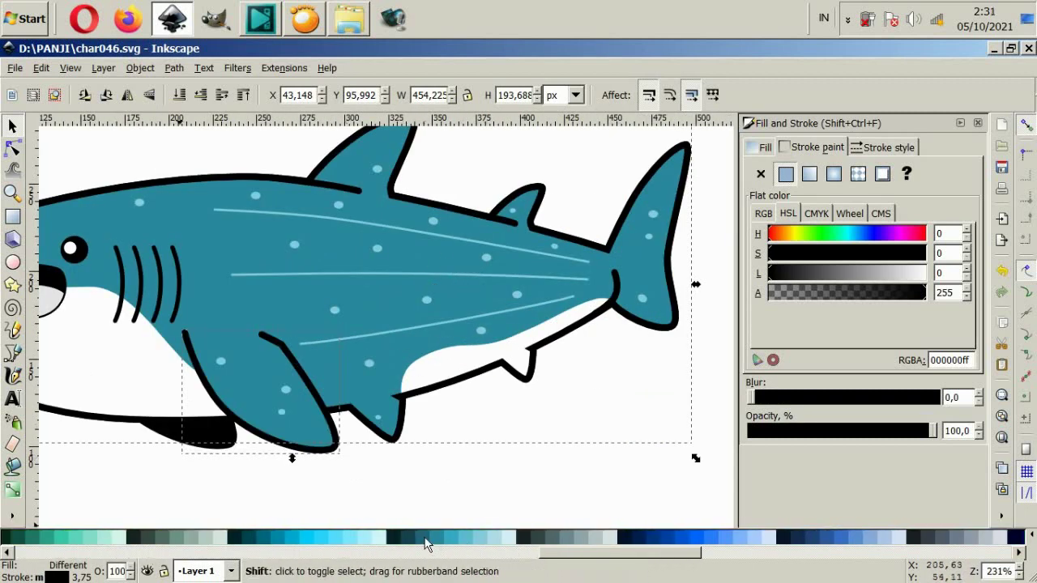
{"action": "left_click", "coordinate": [427, 538], "text": "shift"}
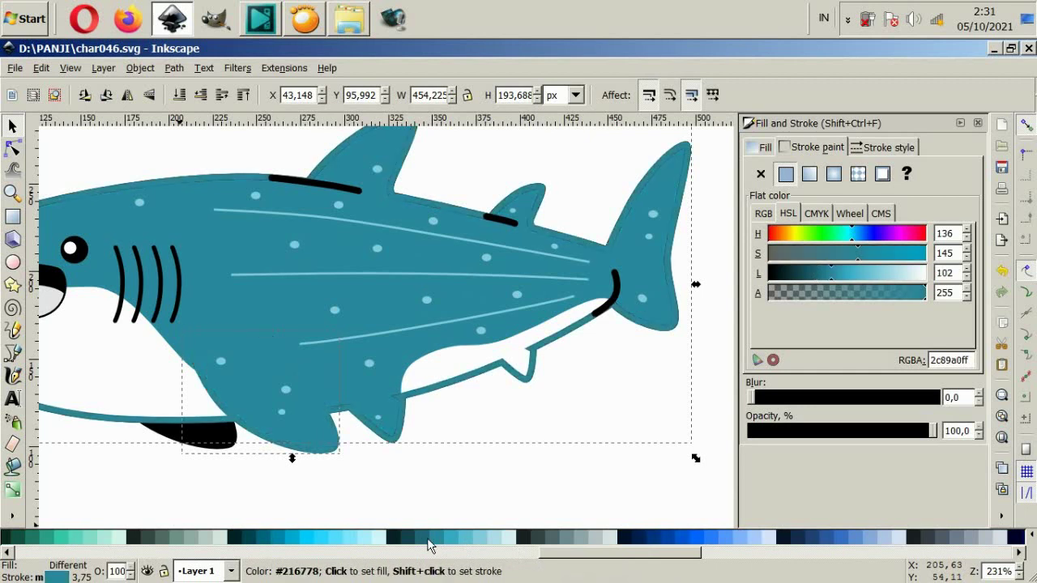
{"action": "left_click", "coordinate": [412, 538], "text": "shift"}
Recolour the dorsal and tail lines deep teal
{"action": "left_click", "coordinate": [347, 188], "text": "ctrl"}
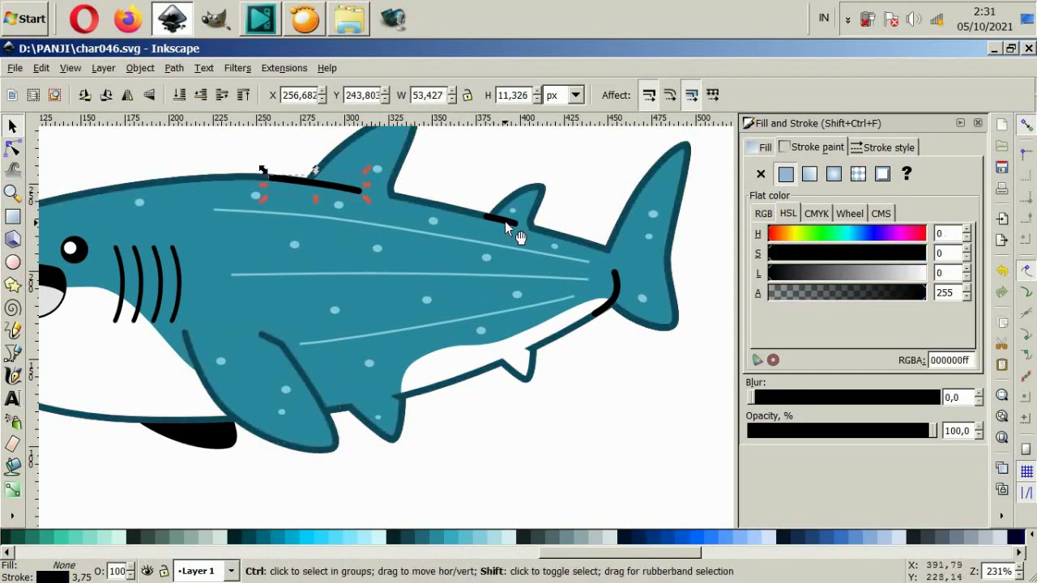
{"action": "left_click", "coordinate": [615, 288], "text": "shift"}
{"action": "left_click", "coordinate": [424, 541], "text": "shift"}
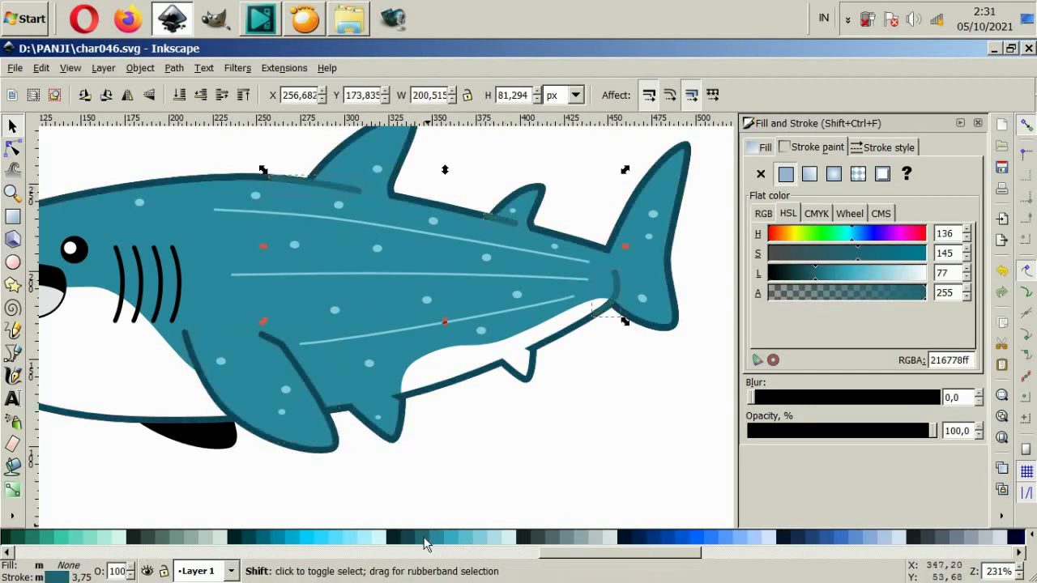
{"action": "left_click", "coordinate": [413, 541], "text": "shift"}
{"action": "left_click", "coordinate": [259, 454]}
Fill the belly fin and mouth dark teal #164450
{"action": "left_click", "coordinate": [203, 426]}
{"action": "scroll", "coordinate": [171, 330], "scroll_direction": "left", "scroll_amount": 4}
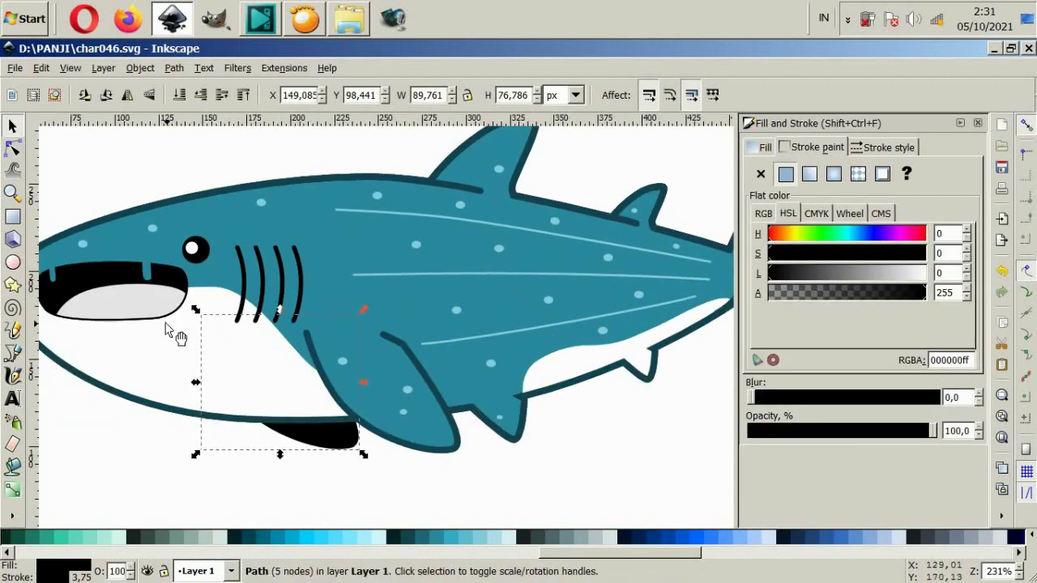
{"action": "left_click", "coordinate": [176, 271], "text": "ctrl+shift"}
{"action": "left_click", "coordinate": [410, 531]}
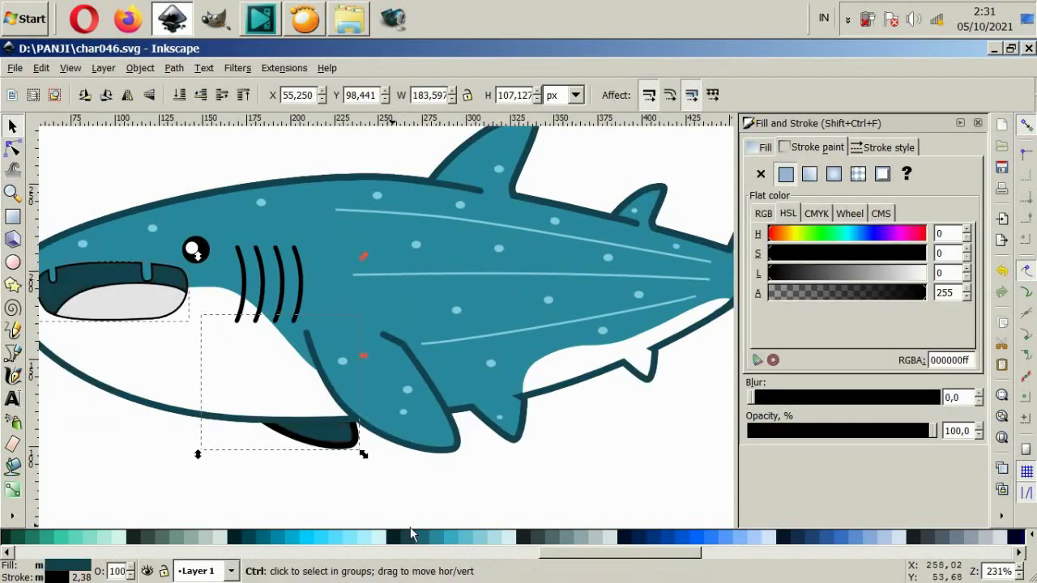
Give the belly fin and the mouth dark teal outlines
{"action": "left_click", "coordinate": [359, 451]}
{"action": "left_click", "coordinate": [410, 541], "text": "shift"}
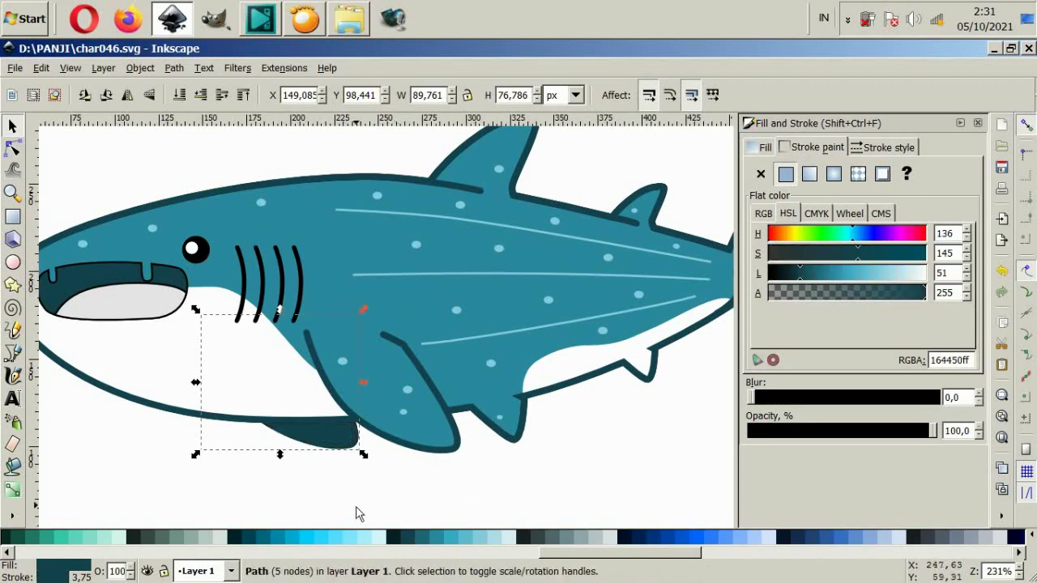
{"action": "left_click", "coordinate": [94, 275], "text": "ctrl"}
{"action": "left_click", "coordinate": [413, 540], "text": "shift"}
Give the inner mouth a dark teal outline and recolour the gill lines dark teal #164450
{"action": "key", "text": "Escape"}
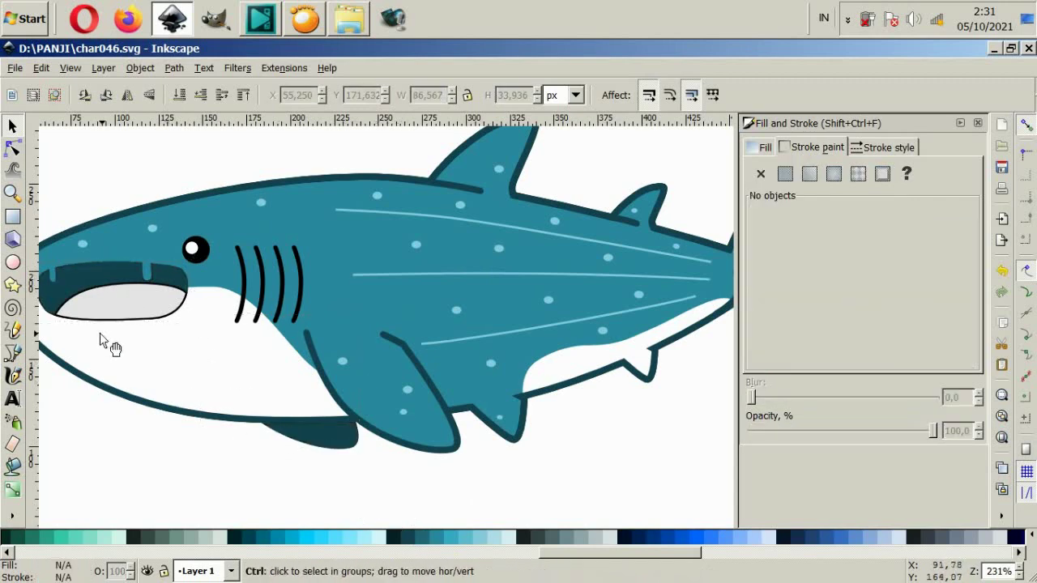
{"action": "scroll", "coordinate": [104, 343], "scroll_direction": "up", "scroll_amount": 2}
{"action": "left_click", "coordinate": [162, 292], "text": "ctrl"}
{"action": "left_click", "coordinate": [413, 541], "text": "shift"}
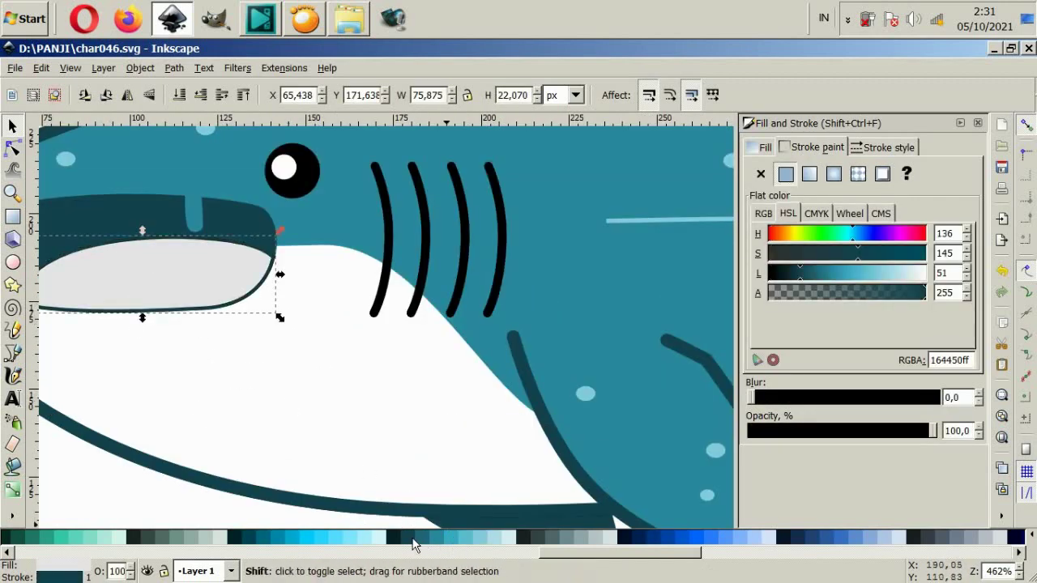
{"action": "left_click", "coordinate": [388, 312], "text": "ctrl"}
{"action": "left_click", "coordinate": [430, 308], "text": "ctrl"}
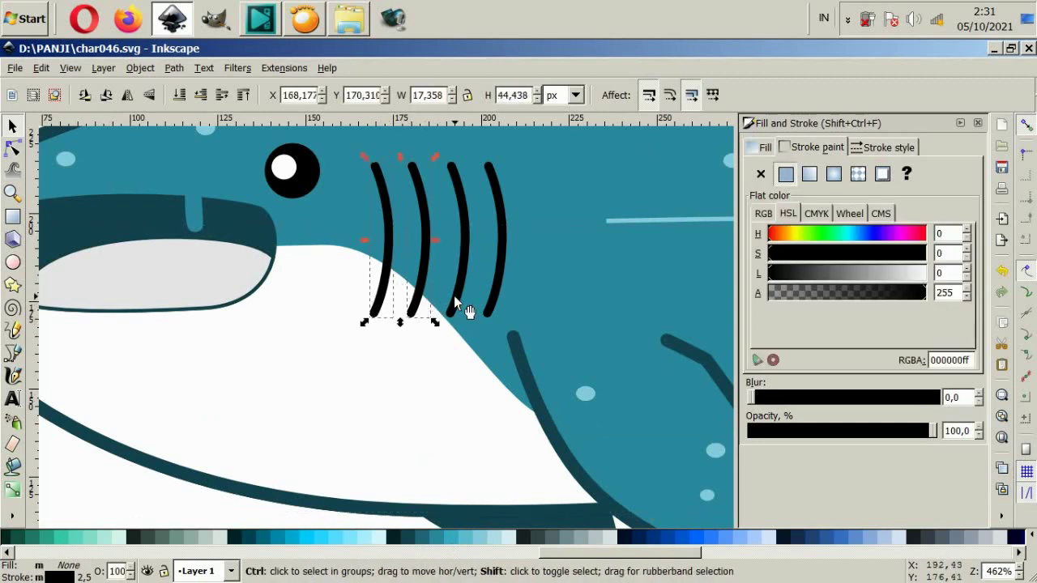
{"action": "left_click", "coordinate": [413, 540], "text": "shift"}
Select the eye, then fill the grey inner mouth with near-black teal #164450
{"action": "scroll", "coordinate": [328, 187], "scroll_direction": "up", "scroll_amount": 1}
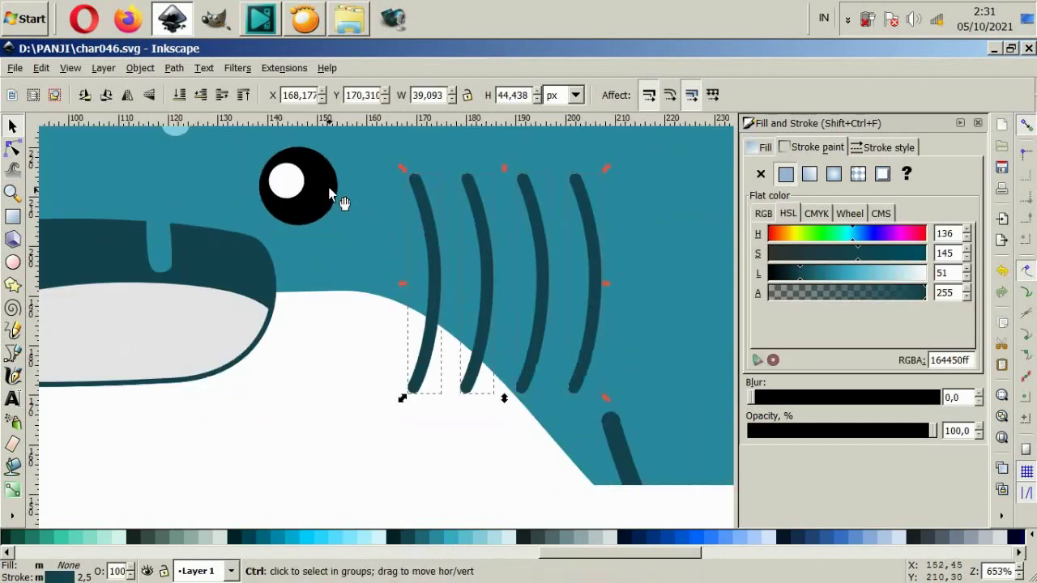
{"action": "left_click", "coordinate": [328, 187], "text": "ctrl"}
{"action": "scroll", "coordinate": [406, 303], "scroll_direction": "down", "scroll_amount": 4}
{"action": "scroll", "coordinate": [425, 436], "scroll_direction": "down", "scroll_amount": 2}
{"action": "key", "text": "Escape"}
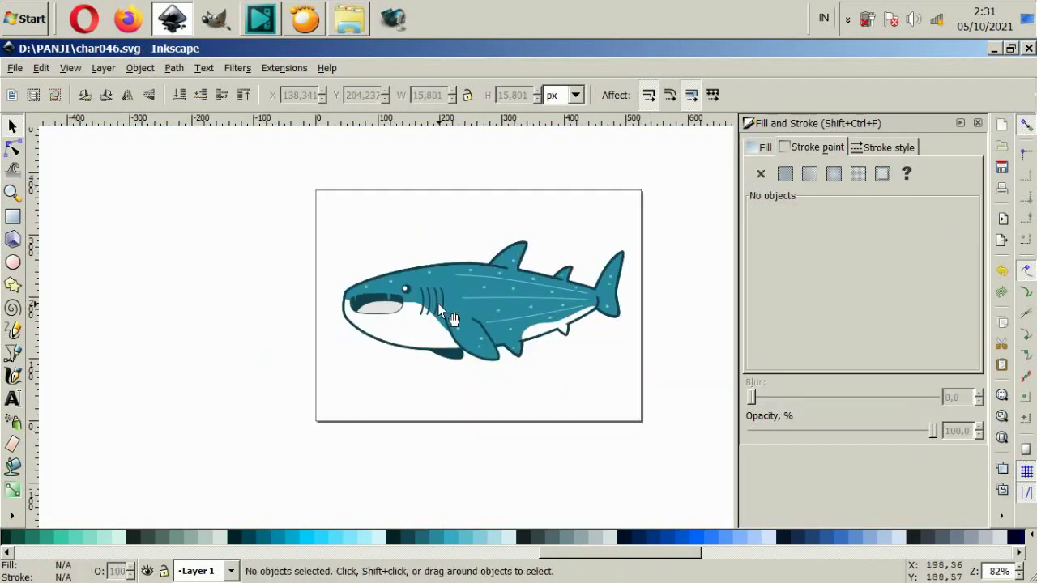
{"action": "scroll", "coordinate": [437, 303], "scroll_direction": "up", "scroll_amount": 1}
{"action": "scroll", "coordinate": [437, 303], "scroll_direction": "right", "scroll_amount": 2}
{"action": "scroll", "coordinate": [252, 368], "scroll_direction": "up", "scroll_amount": 4}
{"action": "left_click", "coordinate": [272, 374], "text": "ctrl"}
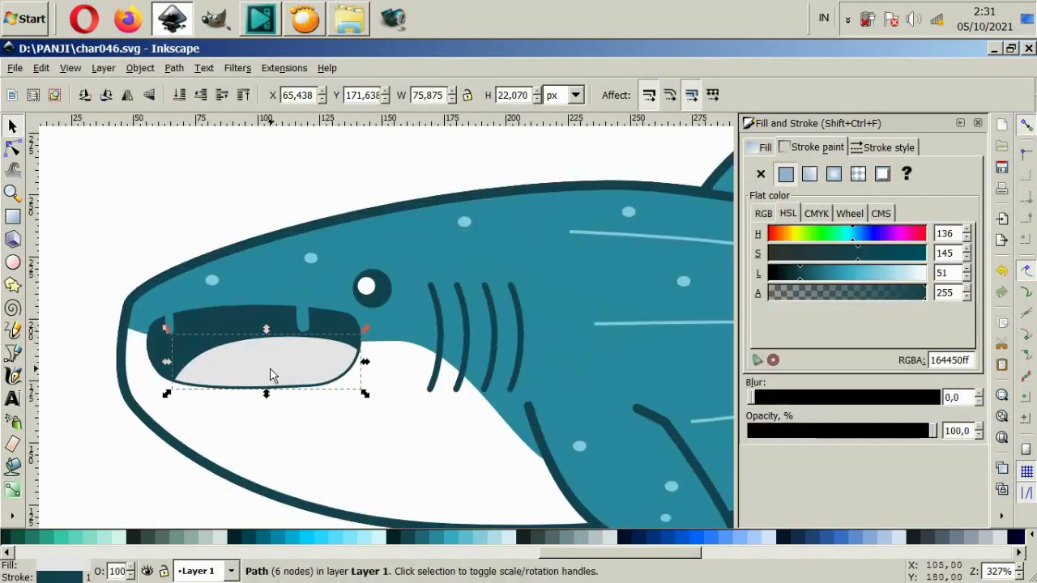
{"action": "left_click", "coordinate": [395, 537]}
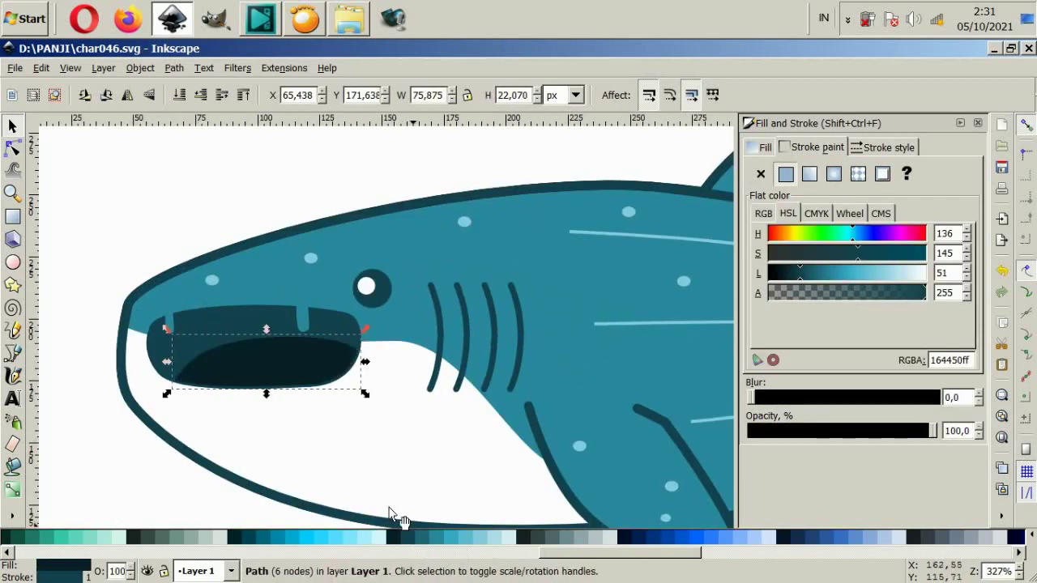
Test-move the dark inner mouth left, undo it, and check the eye at full-page view
{"action": "key", "text": "Escape"}
{"action": "left_click_drag", "start_coordinate": [276, 366], "coordinate": [207, 364]}
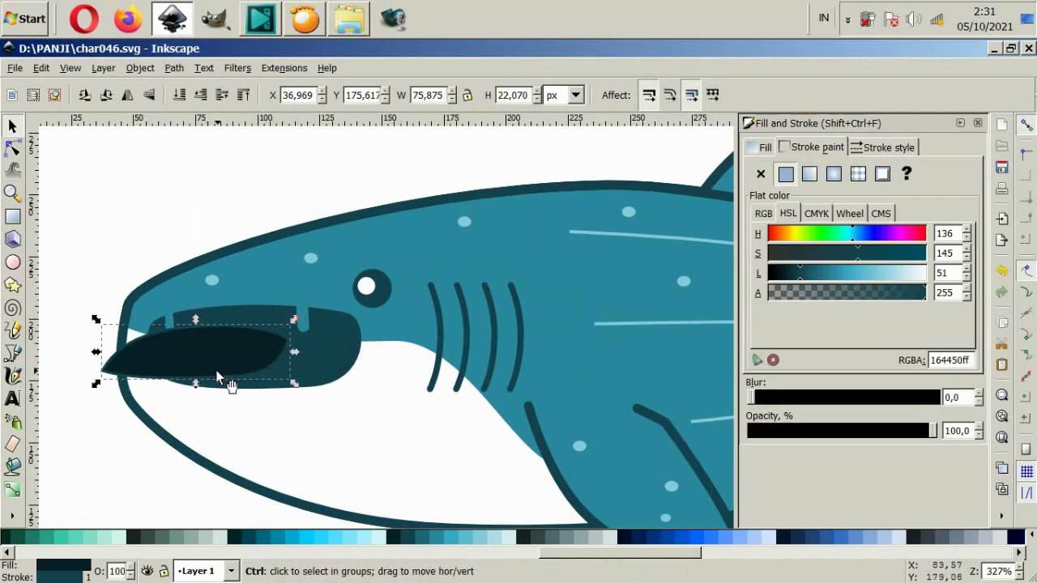
{"action": "key", "text": "ctrl+z"}
{"action": "left_click", "coordinate": [390, 289], "text": "ctrl"}
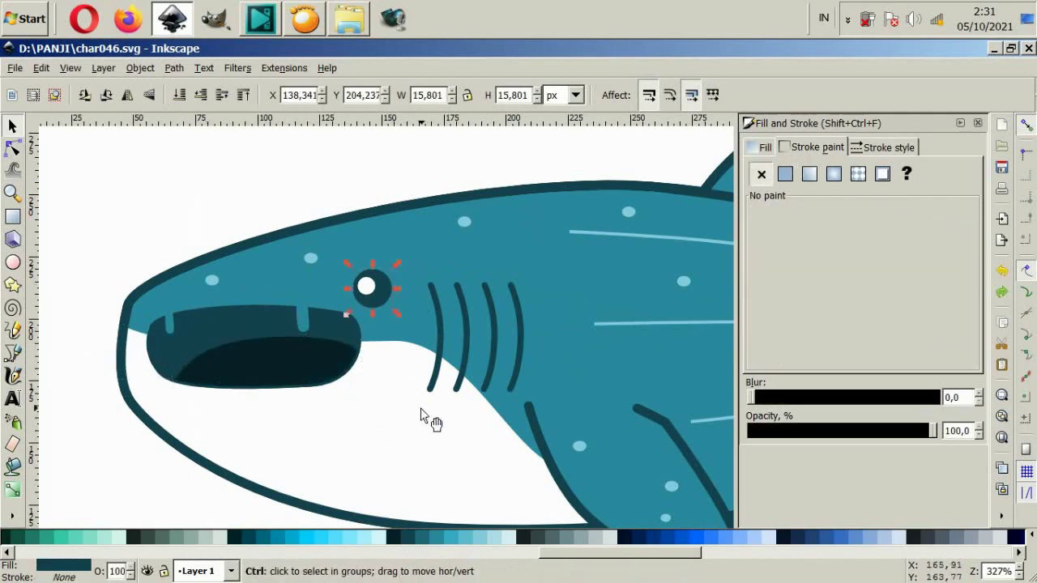
{"action": "left_click", "coordinate": [271, 216]}
{"action": "key", "text": "5"}
{"action": "scroll", "coordinate": [328, 318], "scroll_direction": "up", "scroll_amount": 2}
{"action": "scroll", "coordinate": [343, 288], "scroll_direction": "up", "scroll_amount": 2}
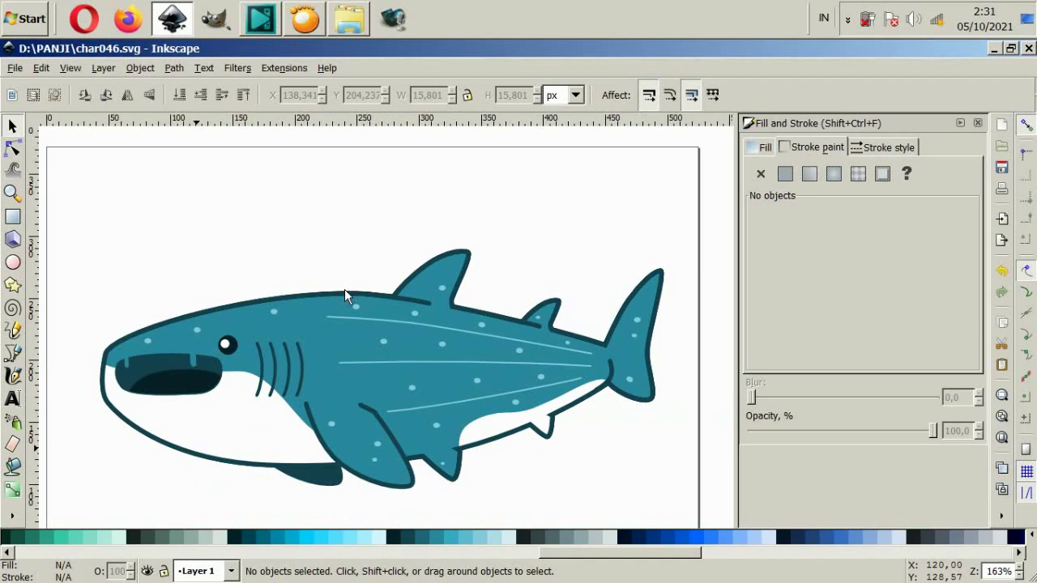
Draw a closed Bezier shading shape around the shark's lower body and tail
{"action": "left_click", "coordinate": [13, 354]}
{"action": "left_click", "coordinate": [81, 359]}
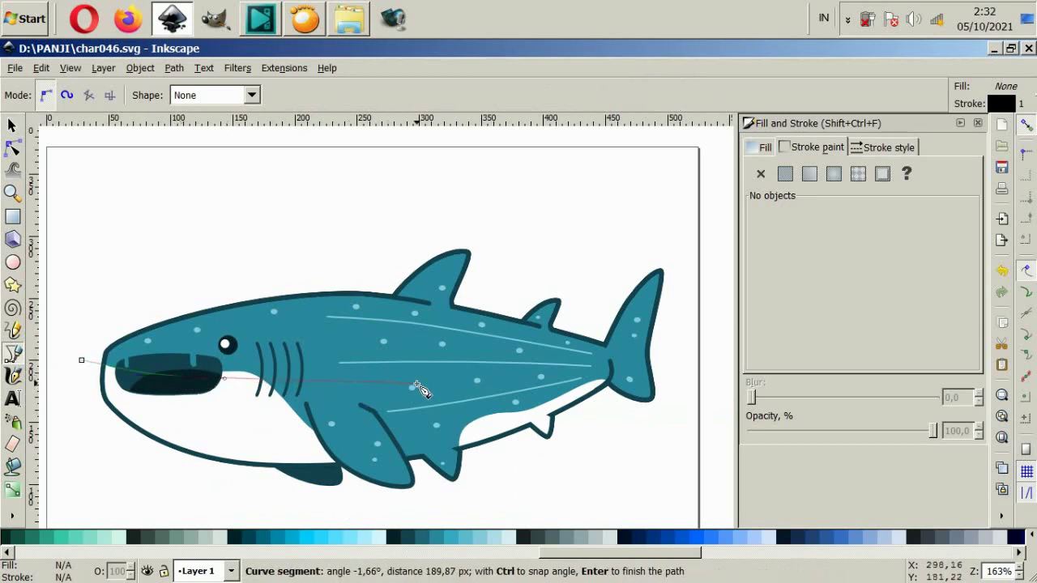
{"action": "left_click_drag", "start_coordinate": [452, 380], "coordinate": [519, 378]}
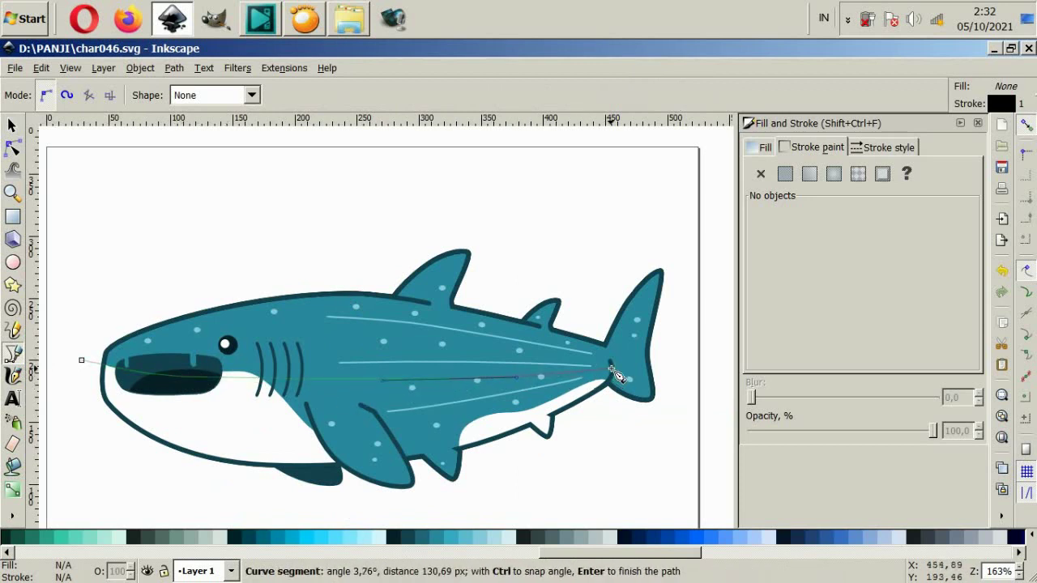
{"action": "scroll", "coordinate": [653, 385], "scroll_direction": "up", "scroll_amount": 2, "text": "ctrl"}
{"action": "left_click_drag", "start_coordinate": [611, 358], "coordinate": [640, 351]}
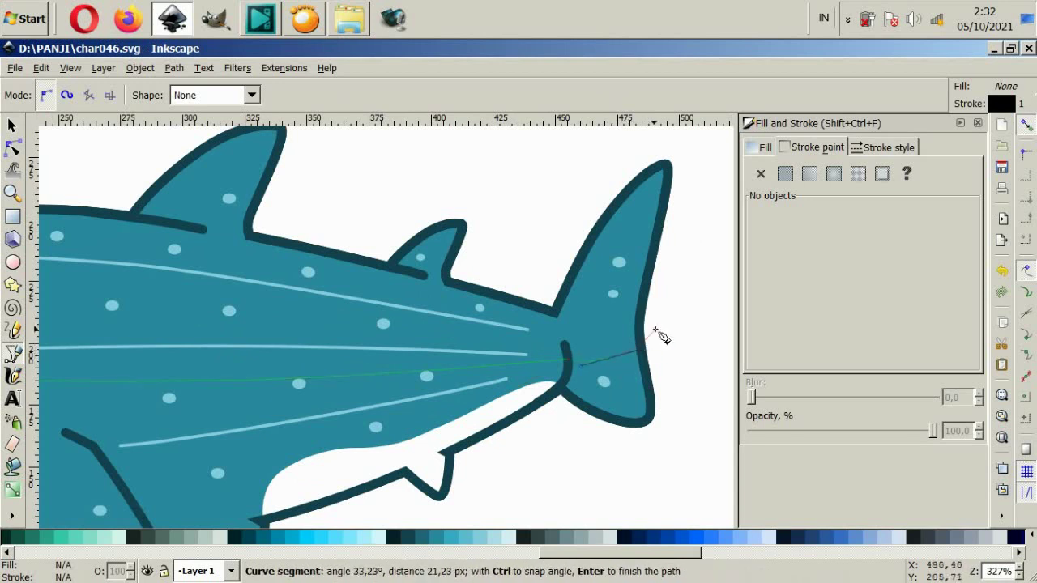
{"action": "left_click", "coordinate": [657, 330]}
{"action": "scroll", "coordinate": [660, 336], "scroll_direction": "down", "scroll_amount": 2, "text": "ctrl"}
{"action": "left_click", "coordinate": [677, 410]}
{"action": "left_click", "coordinate": [485, 490]}
{"action": "left_click", "coordinate": [259, 484]}
{"action": "left_click", "coordinate": [103, 425]}
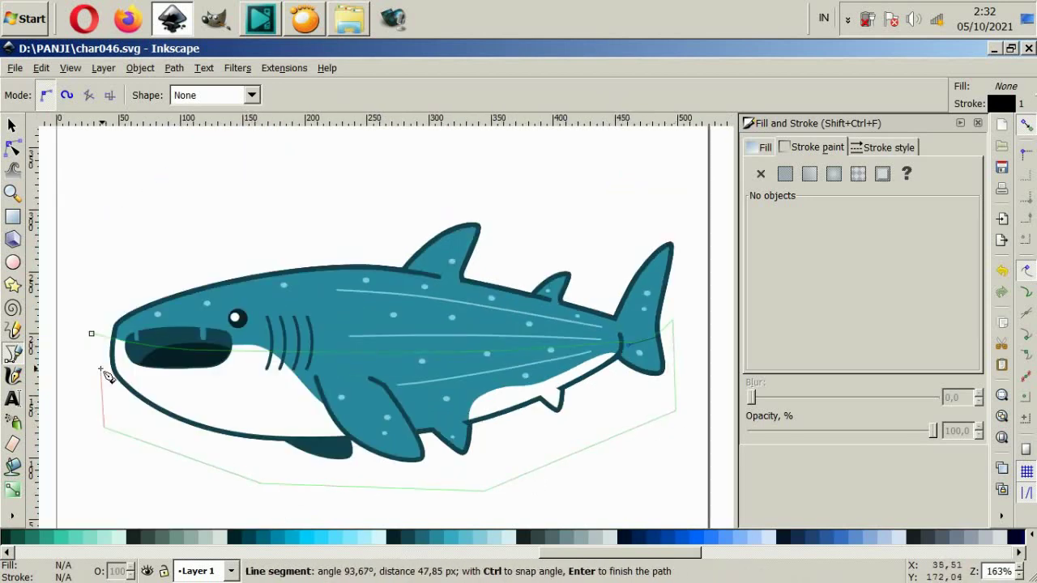
{"action": "left_click", "coordinate": [92, 333]}
{"action": "key", "text": "s"}
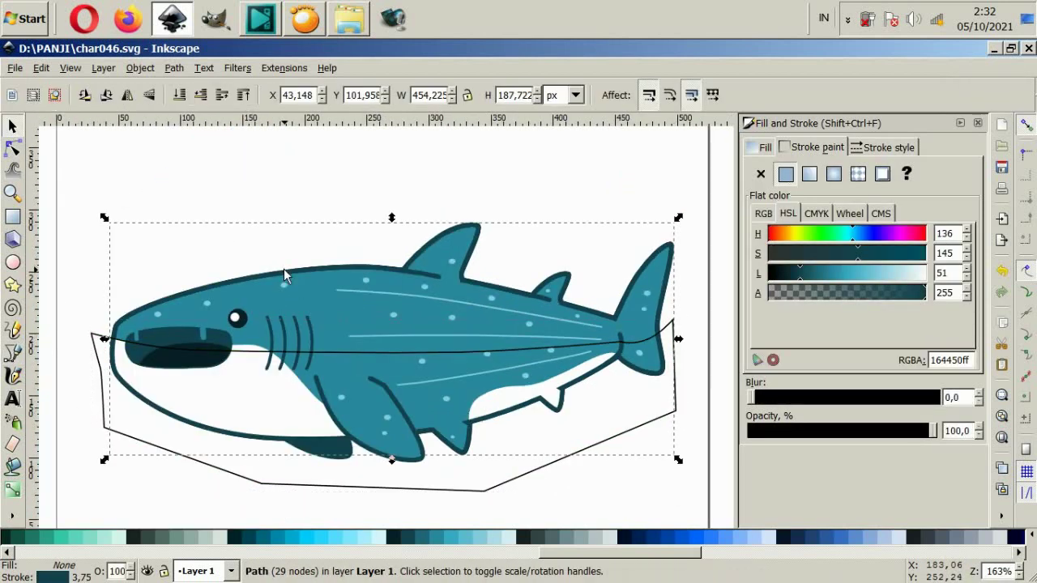
Select the shading shape with the body outline and intersect them
{"action": "left_click", "coordinate": [109, 356], "text": "shift"}
{"action": "left_click_drag", "start_coordinate": [131, 317], "coordinate": [195, 261]}
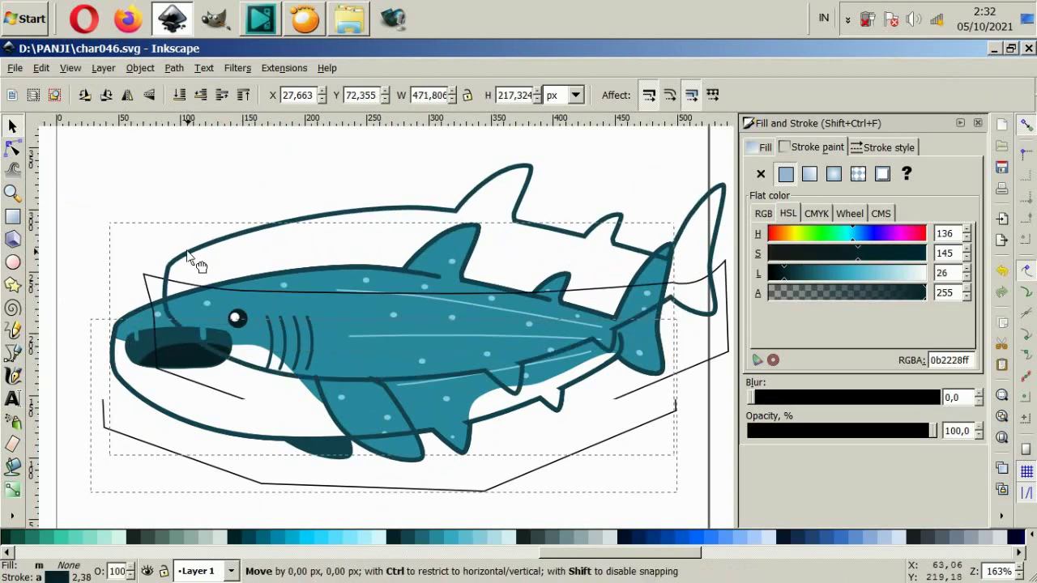
{"action": "key", "text": "Escape"}
{"action": "left_click", "coordinate": [174, 68]}
{"action": "left_click", "coordinate": [202, 189]}
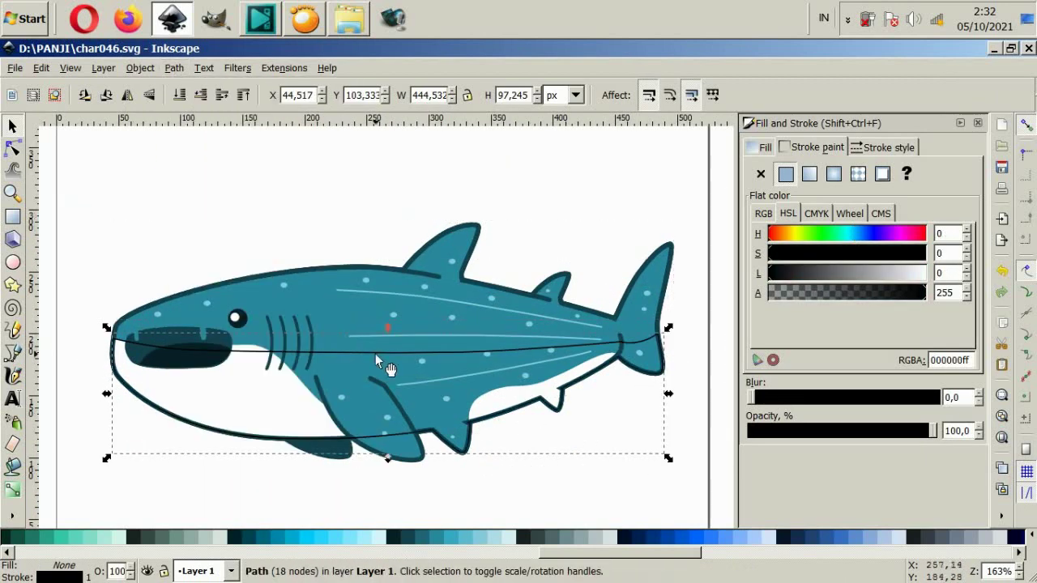
Fill the shading darker teal than #2C89A0 and place it one level above the body
{"action": "left_click", "coordinate": [449, 538]}
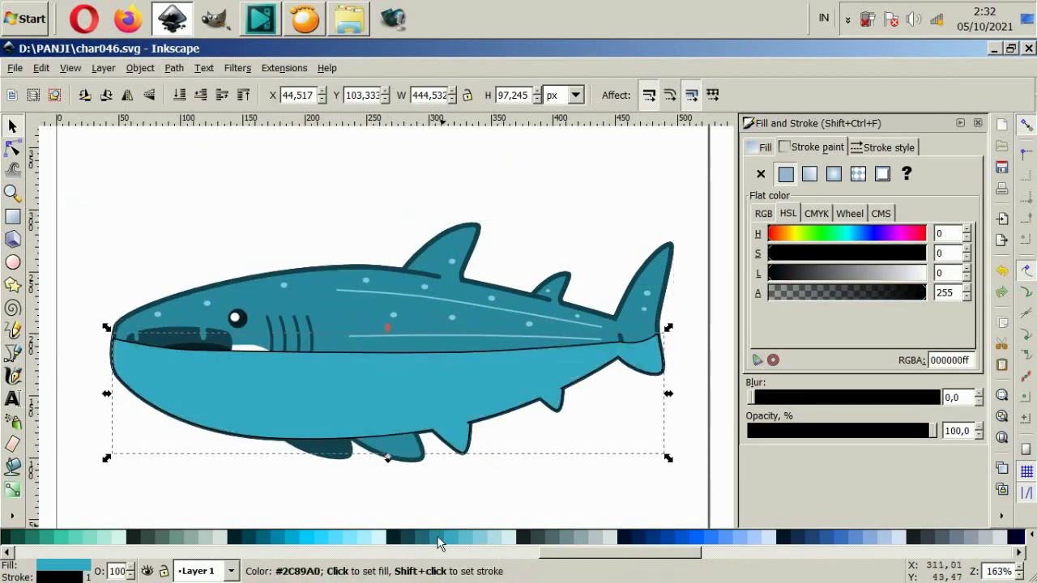
{"action": "left_click", "coordinate": [435, 541]}
{"action": "left_click", "coordinate": [688, 190]}
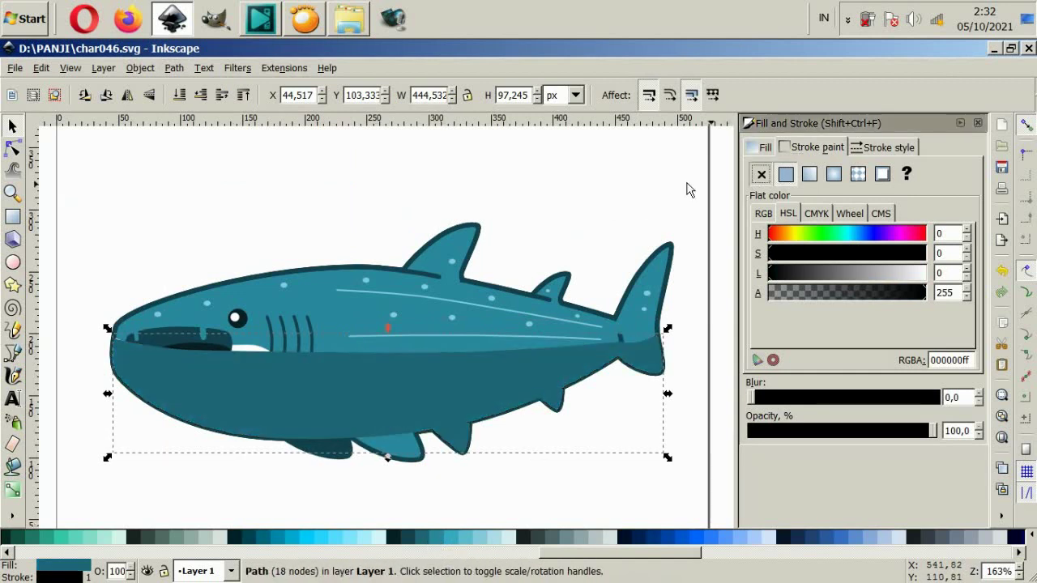
{"action": "left_click", "coordinate": [518, 376]}
{"action": "key", "text": "Page_Down"}
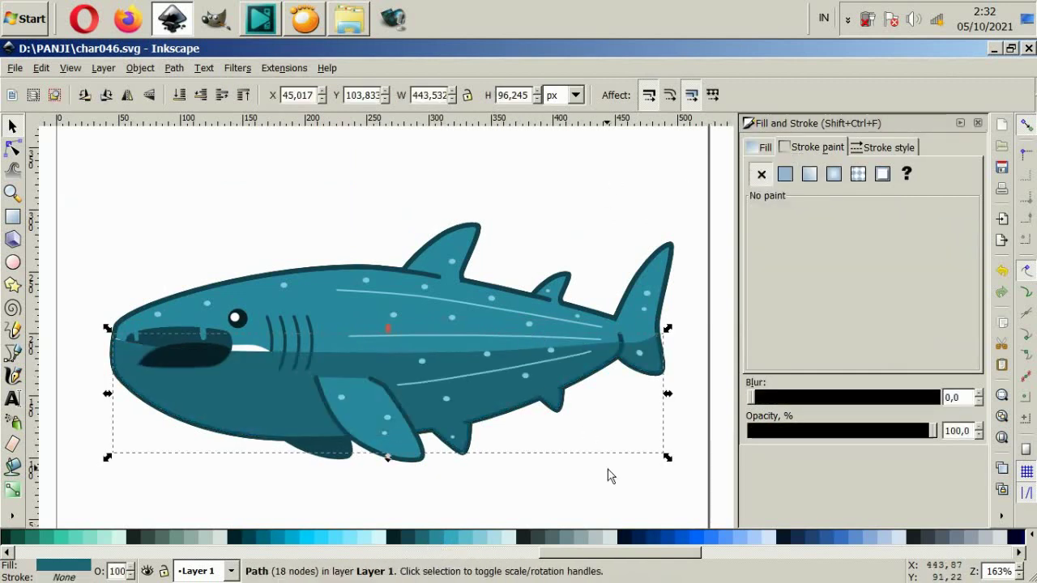
{"action": "key", "text": "Page_Down"}
{"action": "key", "text": "Page_Up"}
Select the front fin inside the group and fill it with the darker teal swatch
{"action": "left_click", "coordinate": [610, 476]}
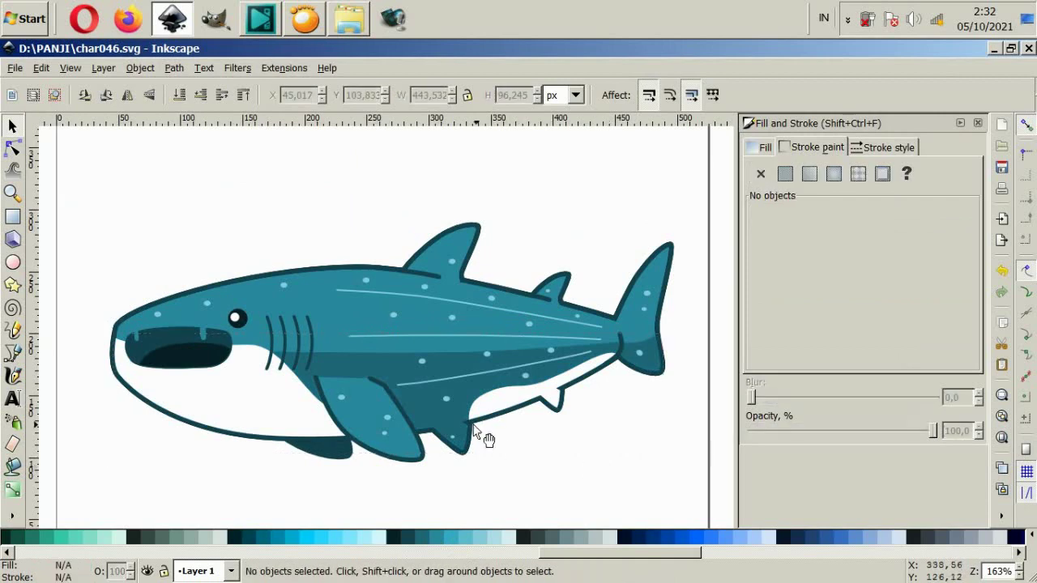
{"action": "scroll", "coordinate": [382, 421], "scroll_direction": "down", "scroll_amount": 4}
{"action": "scroll", "coordinate": [364, 358], "scroll_direction": "up", "scroll_amount": 2}
{"action": "scroll", "coordinate": [340, 368], "scroll_direction": "up", "scroll_amount": 2}
{"action": "left_click", "coordinate": [325, 376], "text": "ctrl"}
{"action": "scroll", "coordinate": [325, 376], "scroll_direction": "up", "scroll_amount": 2}
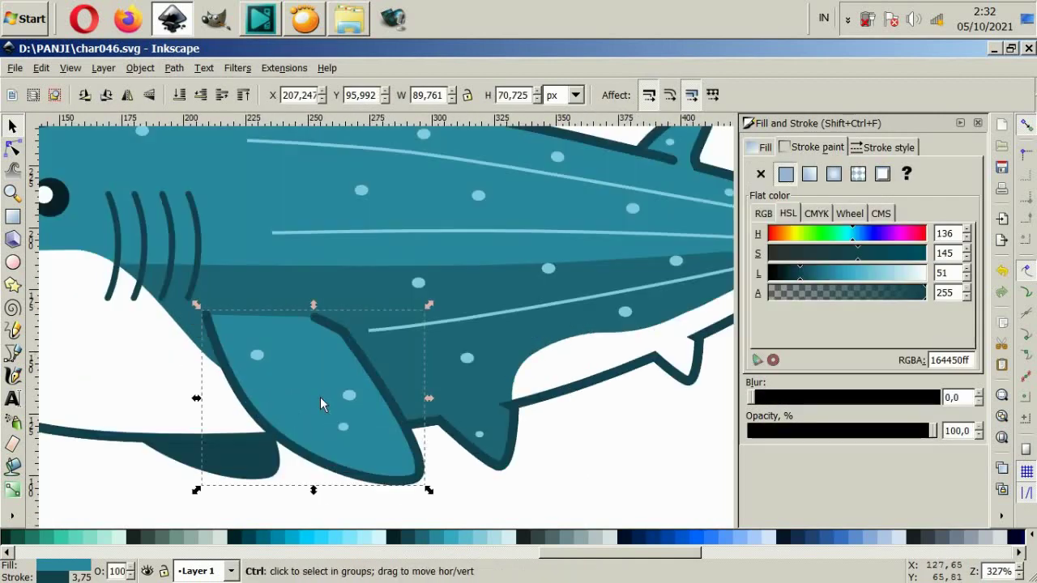
{"action": "left_click", "coordinate": [429, 541]}
Deselect, fit the page in view and reselect the front fin
{"action": "left_click", "coordinate": [542, 488]}
{"action": "key", "text": "5"}
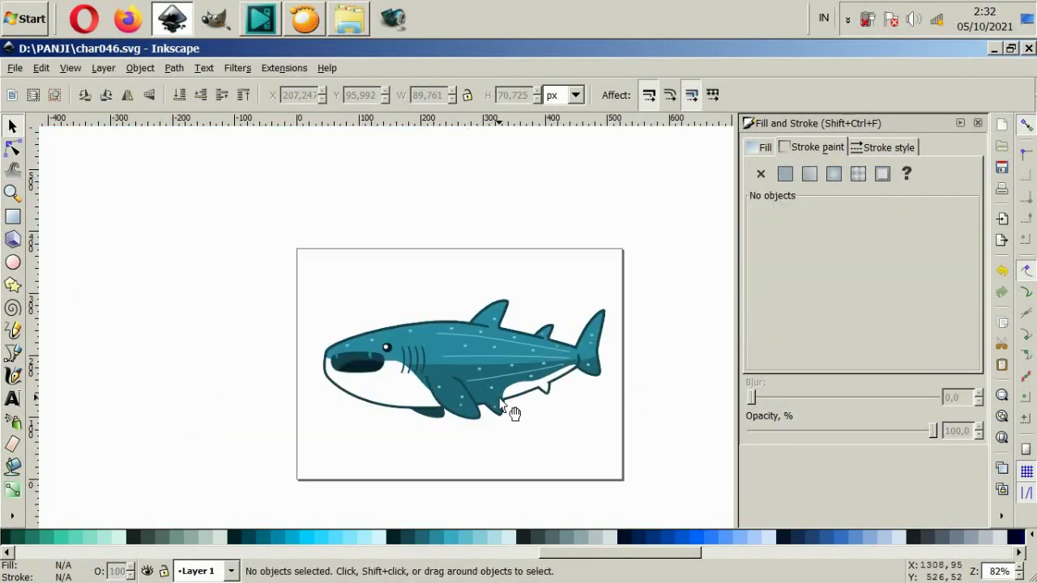
{"action": "scroll", "coordinate": [530, 408], "scroll_direction": "up", "scroll_amount": 3}
{"action": "scroll", "coordinate": [469, 406], "scroll_direction": "up", "scroll_amount": 1}
{"action": "left_click", "coordinate": [383, 354], "text": "ctrl"}
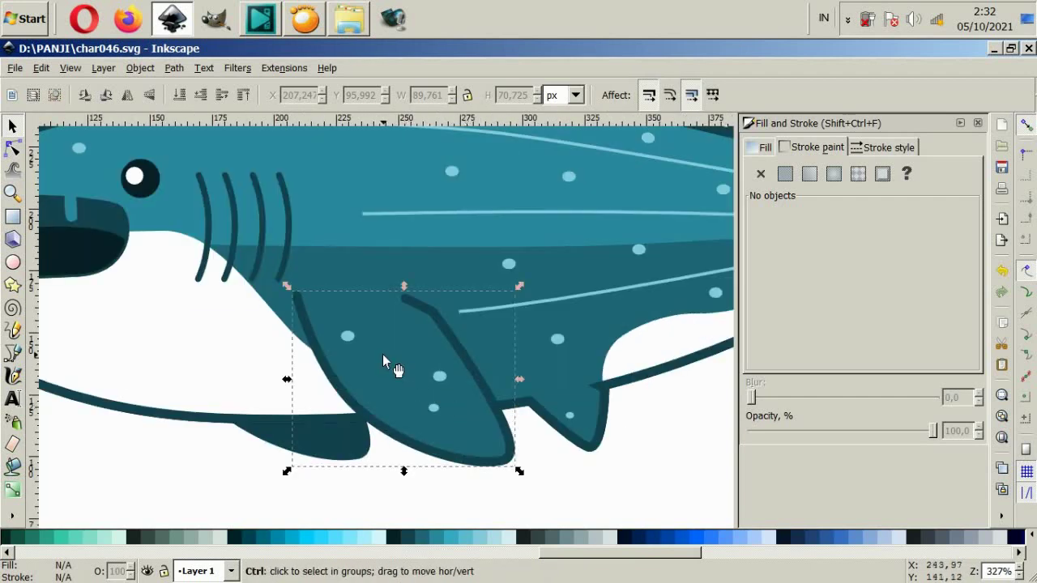
Trace a Bezier shape over the front fin and fill it teal
{"action": "left_click", "coordinate": [13, 356]}
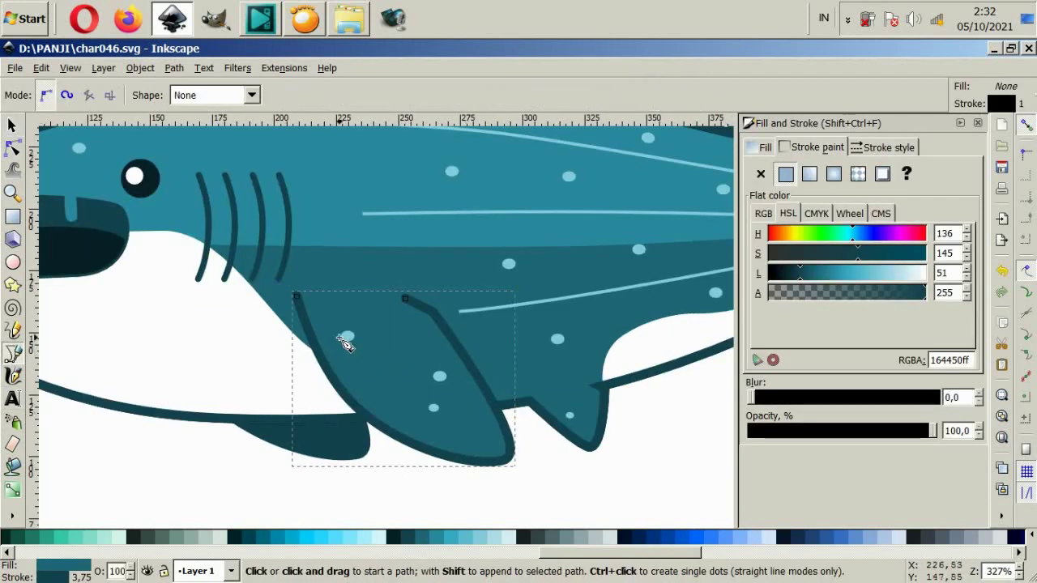
{"action": "left_click", "coordinate": [297, 299]}
{"action": "left_click_drag", "start_coordinate": [379, 424], "coordinate": [443, 467]}
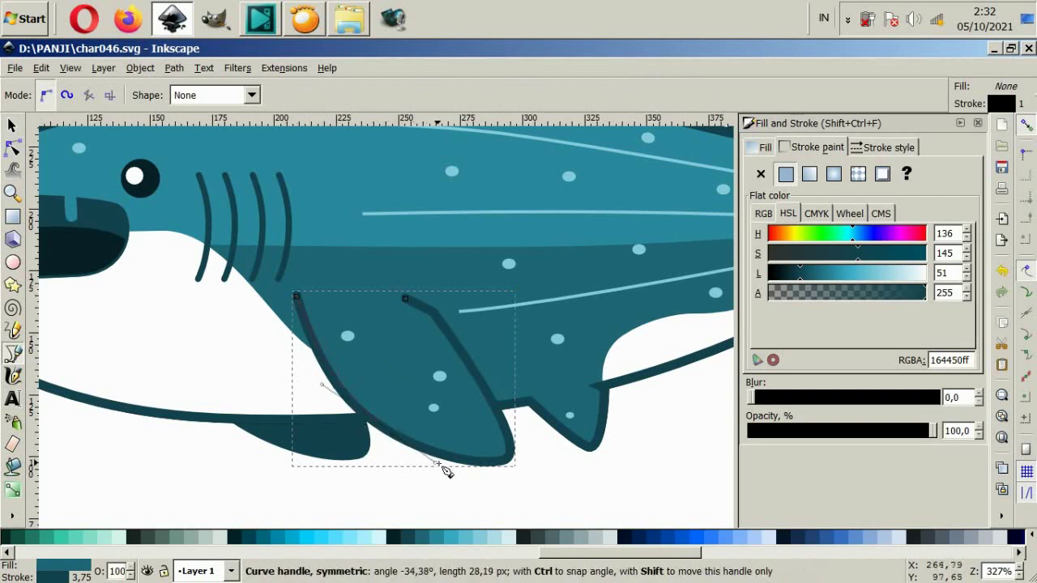
{"action": "left_click", "coordinate": [502, 463]}
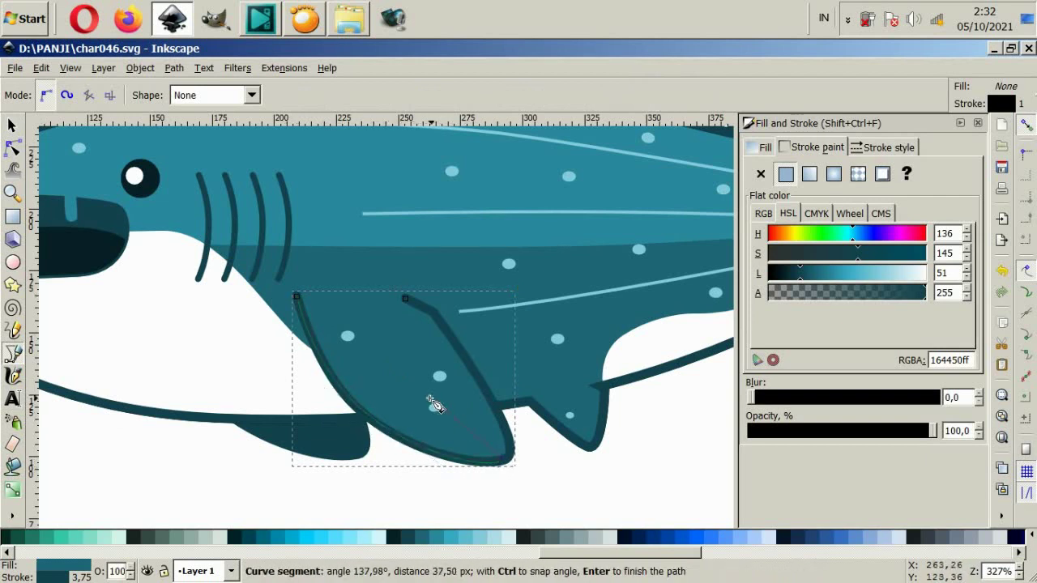
{"action": "left_click_drag", "start_coordinate": [419, 387], "coordinate": [389, 357]}
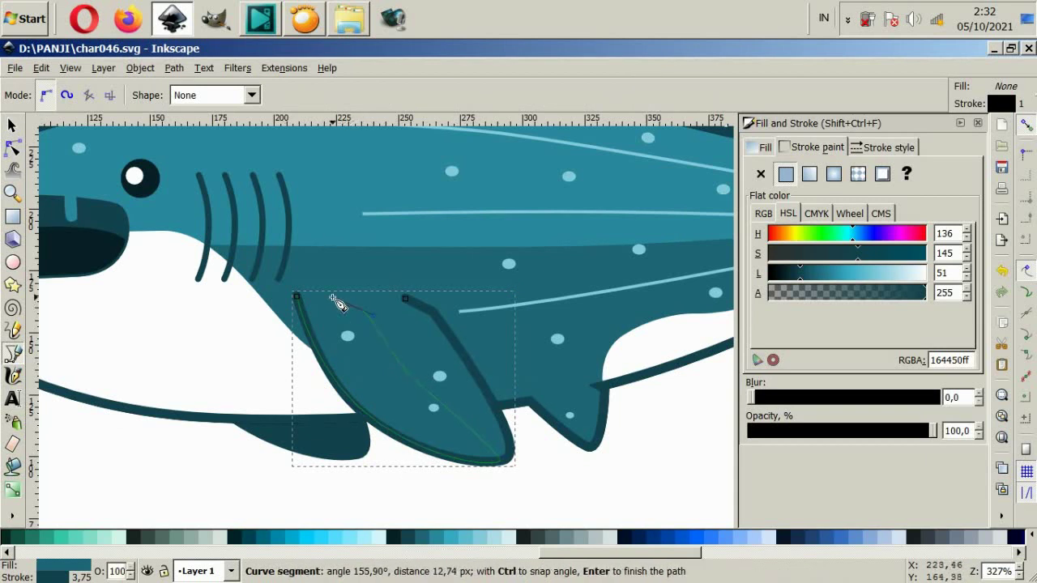
{"action": "left_click_drag", "start_coordinate": [297, 299], "coordinate": [288, 298]}
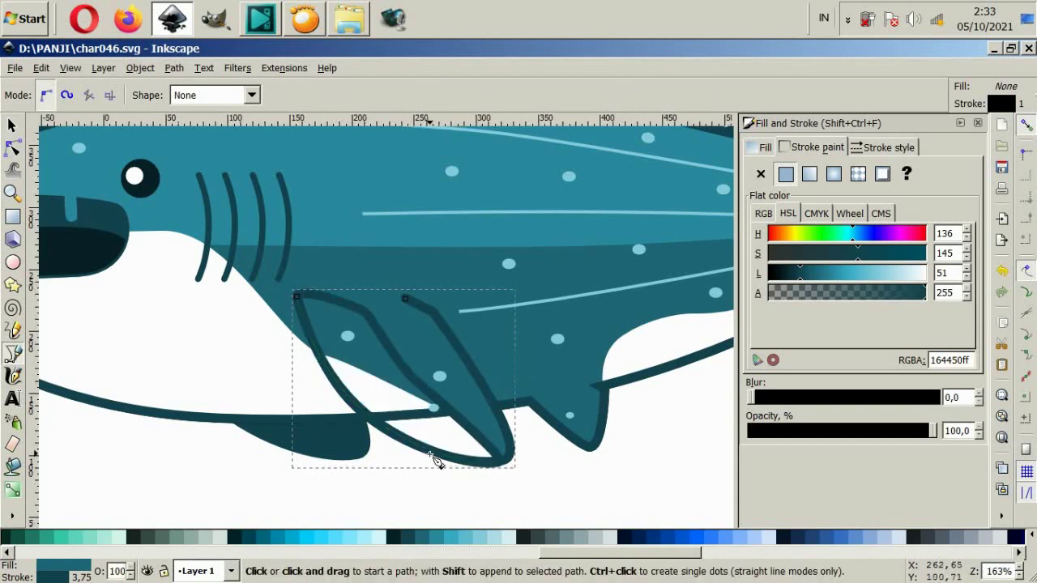
{"action": "left_click", "coordinate": [446, 535]}
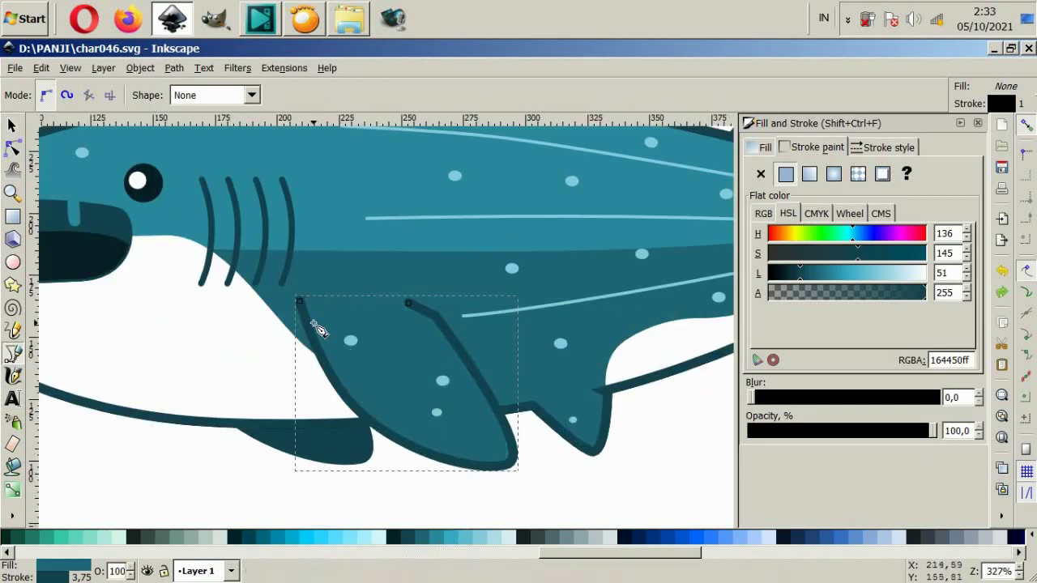
Draw a highlight along the fin's front edge with lighter teal fill and no stroke
{"action": "left_click", "coordinate": [295, 287]}
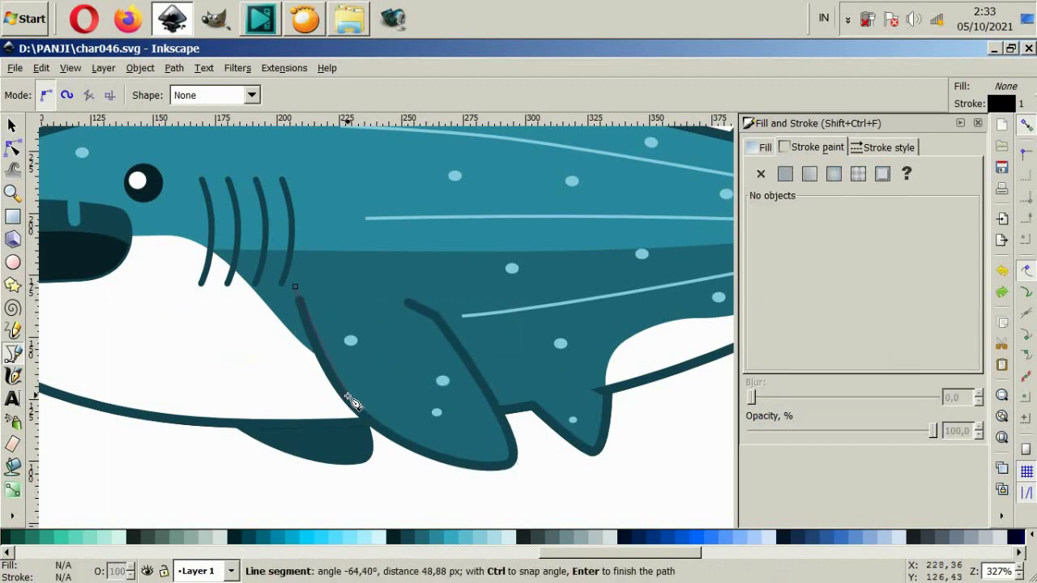
{"action": "left_click_drag", "start_coordinate": [357, 413], "coordinate": [385, 443]}
{"action": "left_click", "coordinate": [439, 465]}
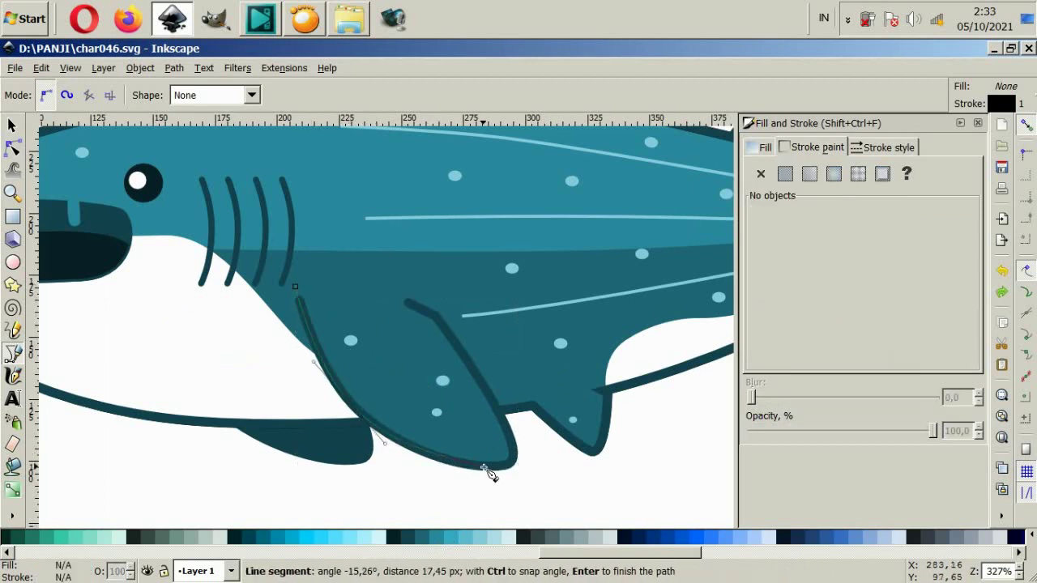
{"action": "left_click", "coordinate": [491, 470]}
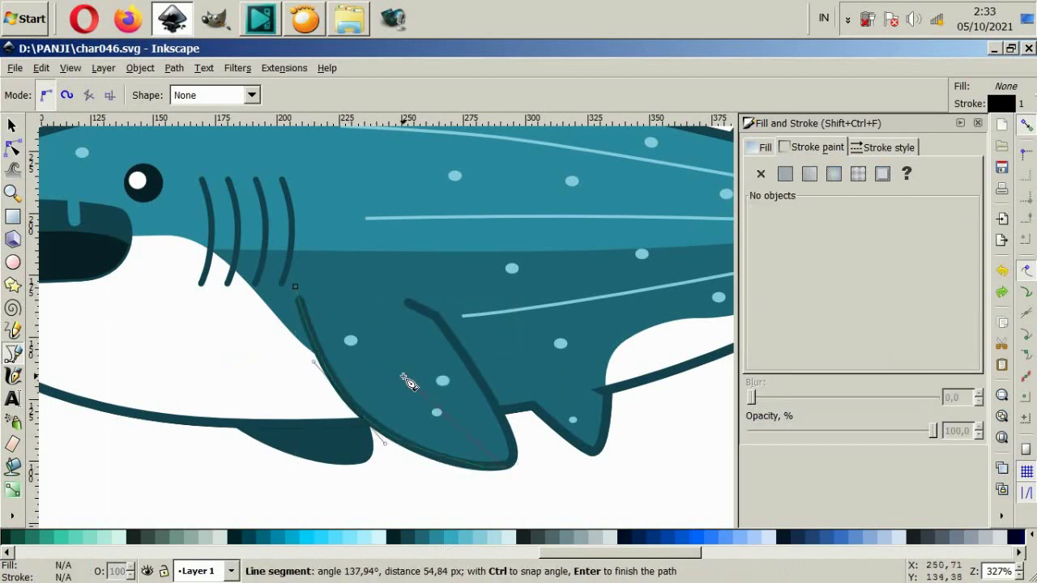
{"action": "left_click", "coordinate": [406, 382]}
{"action": "mouse_move", "coordinate": [297, 288]}
{"action": "left_mouse_down"}
{"action": "mouse_move", "coordinate": [256, 293]}
{"action": "mouse_move", "coordinate": [261, 312]}
{"action": "left_mouse_up"}
{"action": "left_click", "coordinate": [449, 537]}
{"action": "left_click", "coordinate": [761, 173]}
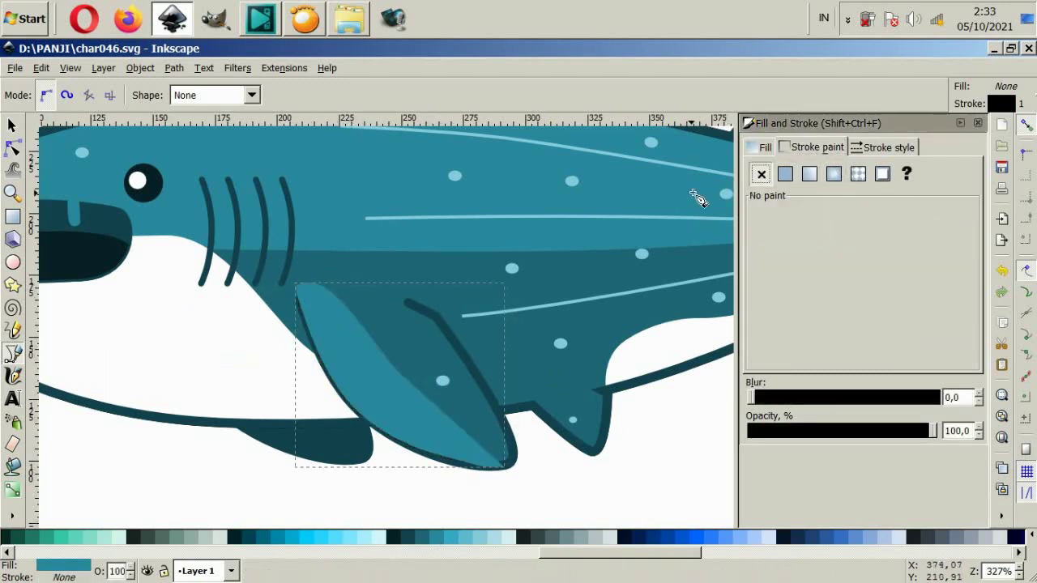
Check the fin outline's fill settings, then deselect and fit the page
{"action": "left_click", "coordinate": [19, 127]}
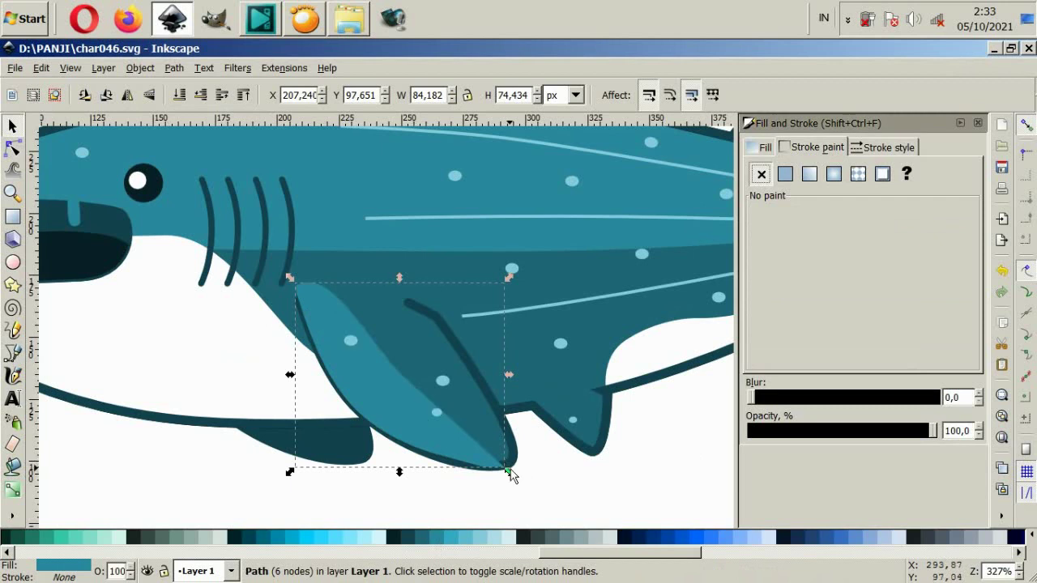
{"action": "left_click", "coordinate": [513, 443], "text": "ctrl"}
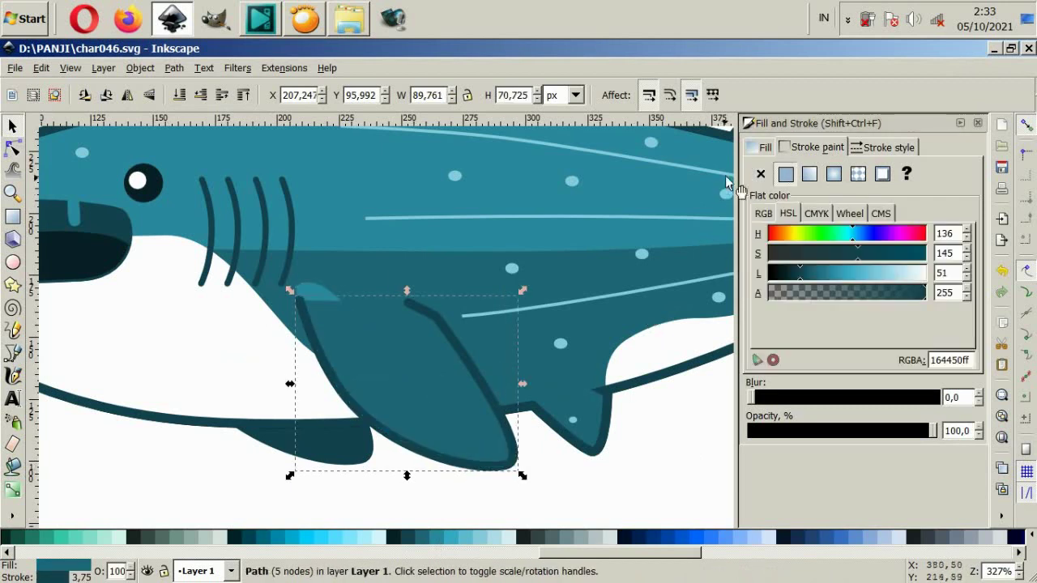
{"action": "left_click", "coordinate": [761, 147]}
{"action": "key", "text": "Escape"}
{"action": "key", "text": "5"}
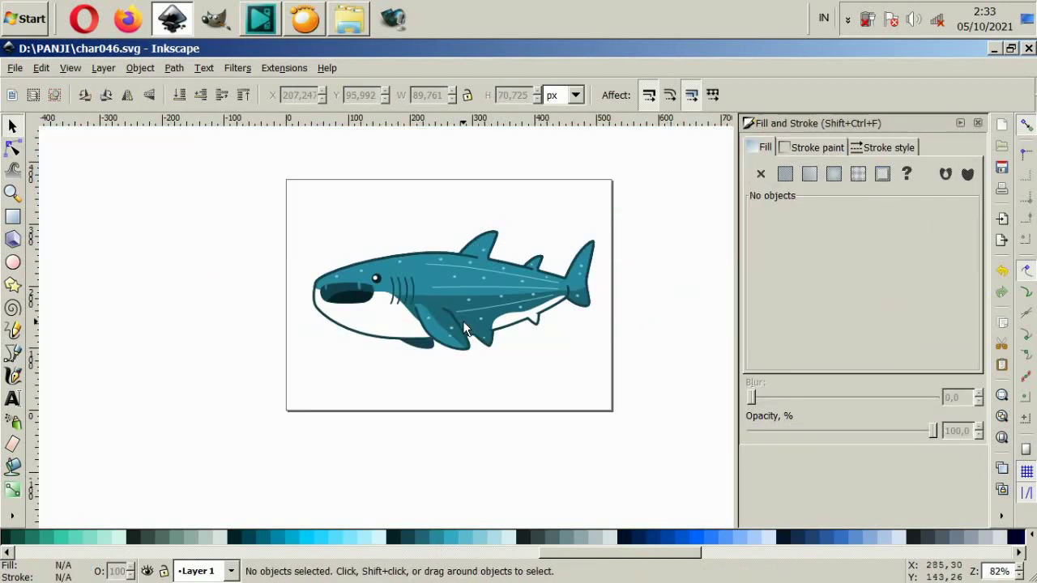
{"action": "scroll", "coordinate": [462, 321], "scroll_direction": "up", "scroll_amount": 2, "text": "ctrl"}
{"action": "scroll", "coordinate": [463, 321], "scroll_direction": "up", "scroll_amount": 2, "text": "ctrl"}
Nudge the highlight's nodes so it follows the fin's shape
{"action": "left_click", "coordinate": [12, 148]}
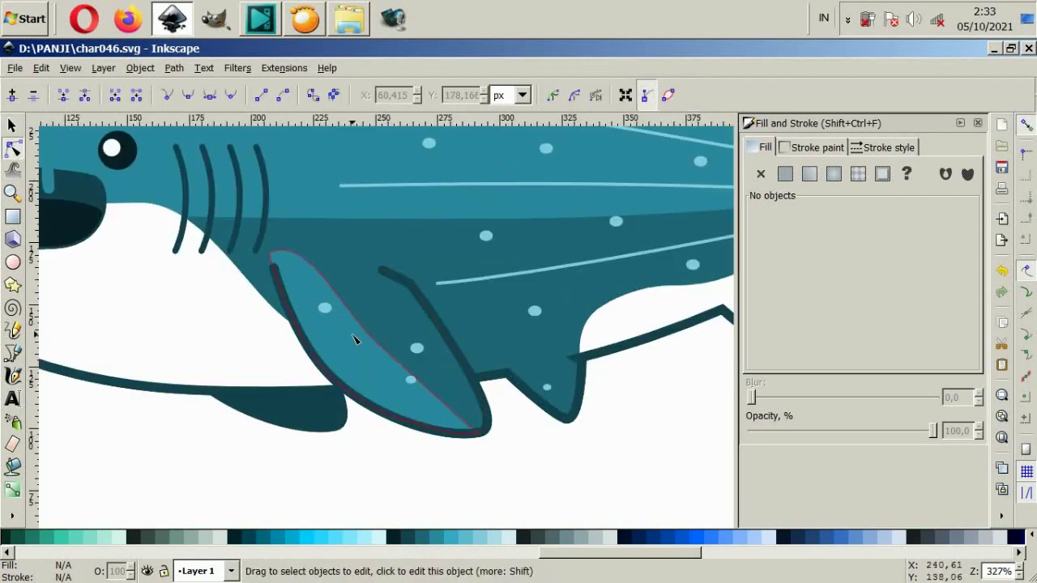
{"action": "left_click", "coordinate": [383, 359]}
{"action": "left_click_drag", "start_coordinate": [377, 344], "coordinate": [386, 340]}
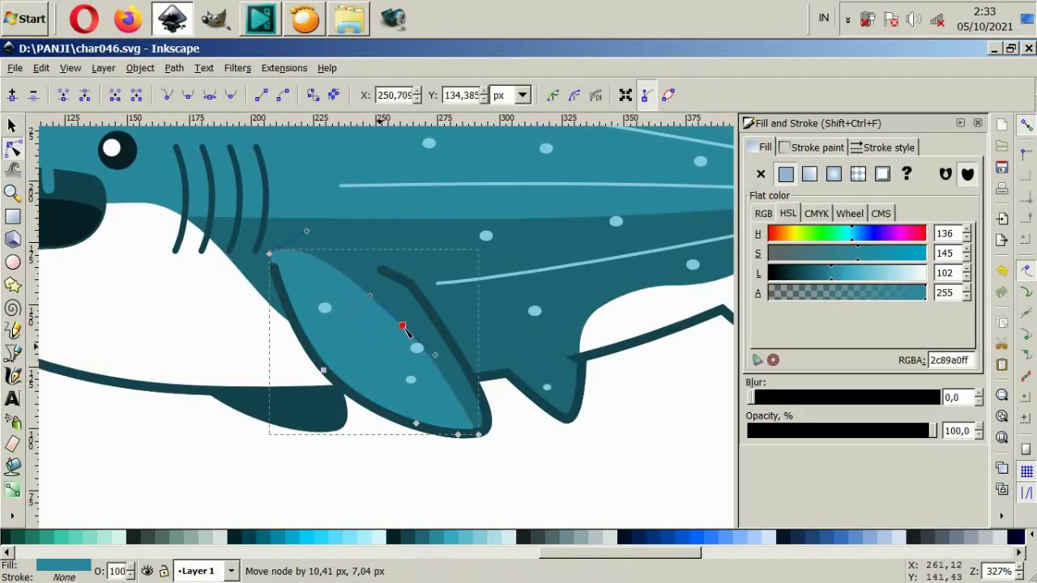
{"action": "left_click_drag", "start_coordinate": [405, 328], "coordinate": [398, 331]}
{"action": "left_click", "coordinate": [507, 435]}
{"action": "key", "text": "5"}
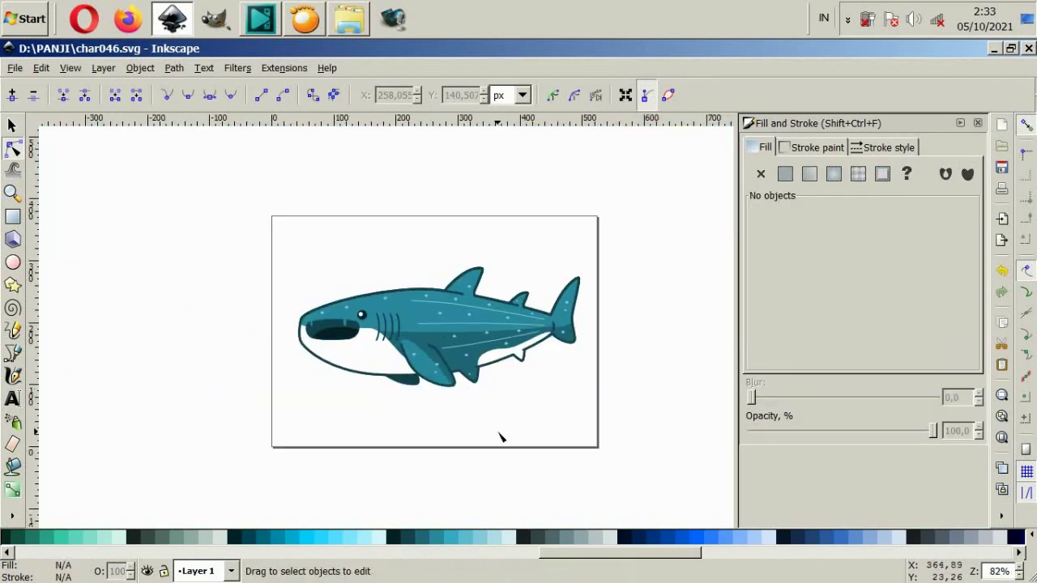
{"action": "scroll", "coordinate": [486, 337], "scroll_direction": "up", "scroll_amount": 2}
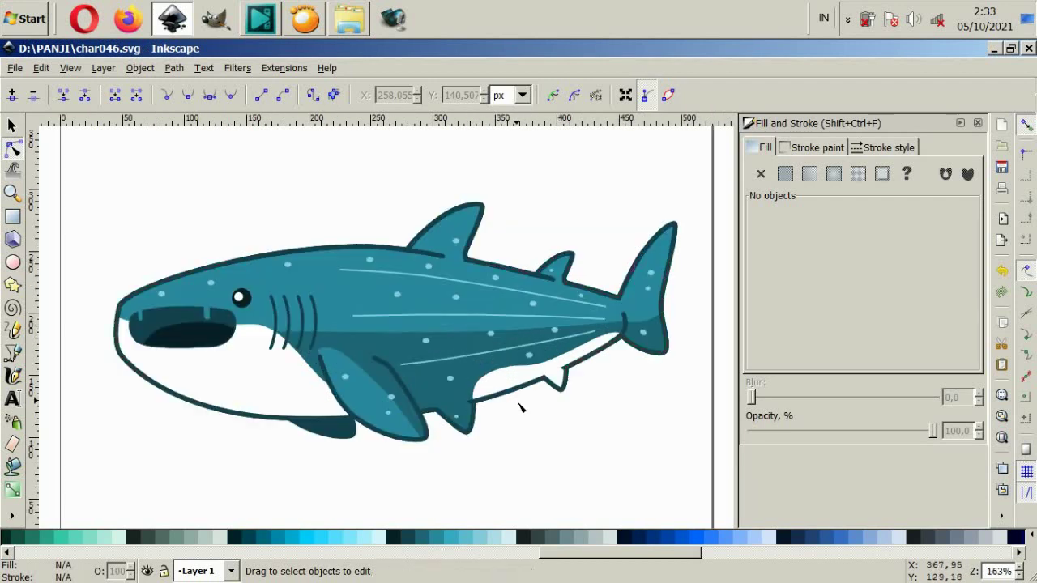
Start a Bezier path at the snout's top edge and curve it along the shark's back
{"action": "left_click", "coordinate": [14, 353]}
{"action": "scroll", "coordinate": [120, 264], "scroll_direction": "up", "scroll_amount": 1}
{"action": "scroll", "coordinate": [120, 340], "scroll_direction": "up", "scroll_amount": 2}
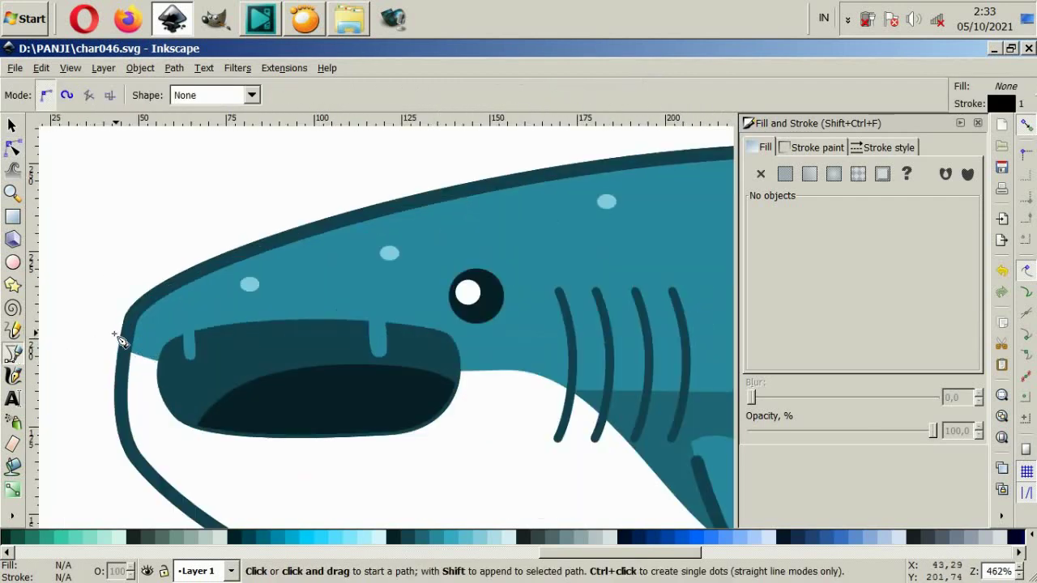
{"action": "left_click", "coordinate": [103, 355]}
{"action": "key", "text": "Escape"}
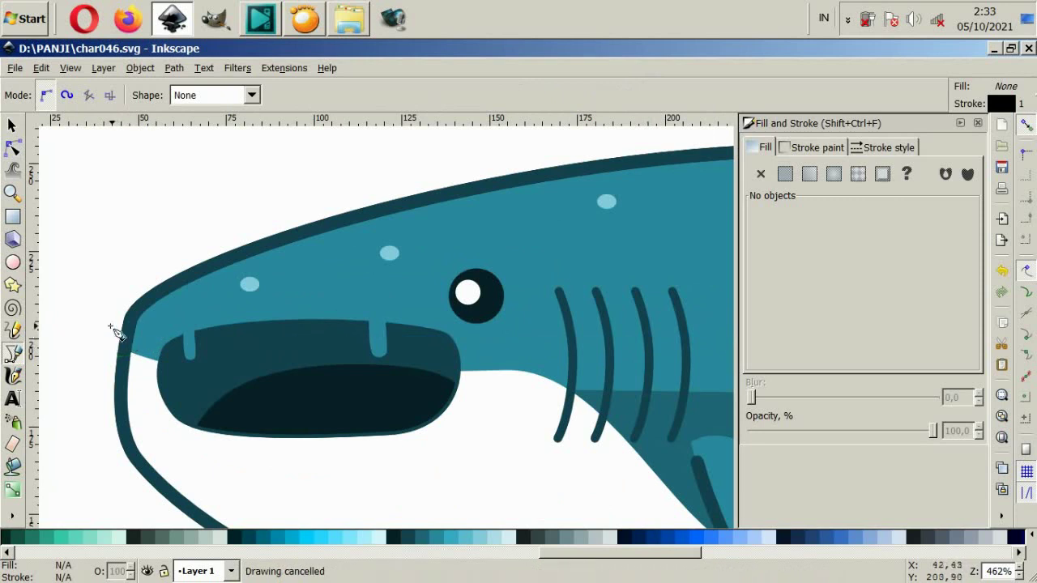
{"action": "left_click", "coordinate": [108, 316]}
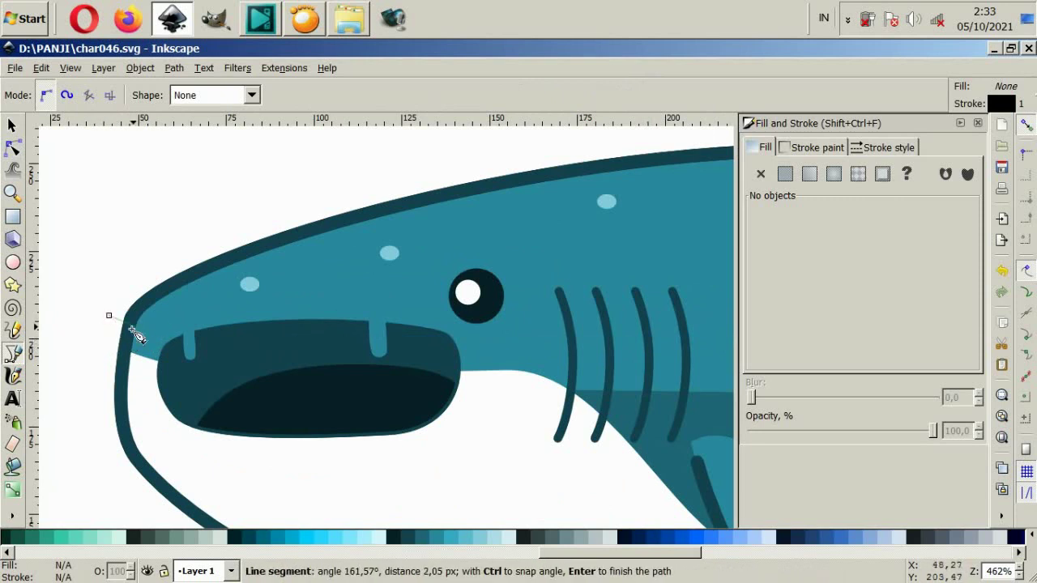
{"action": "left_click_drag", "start_coordinate": [132, 332], "coordinate": [128, 341]}
{"action": "left_click_drag", "start_coordinate": [292, 265], "coordinate": [301, 263]}
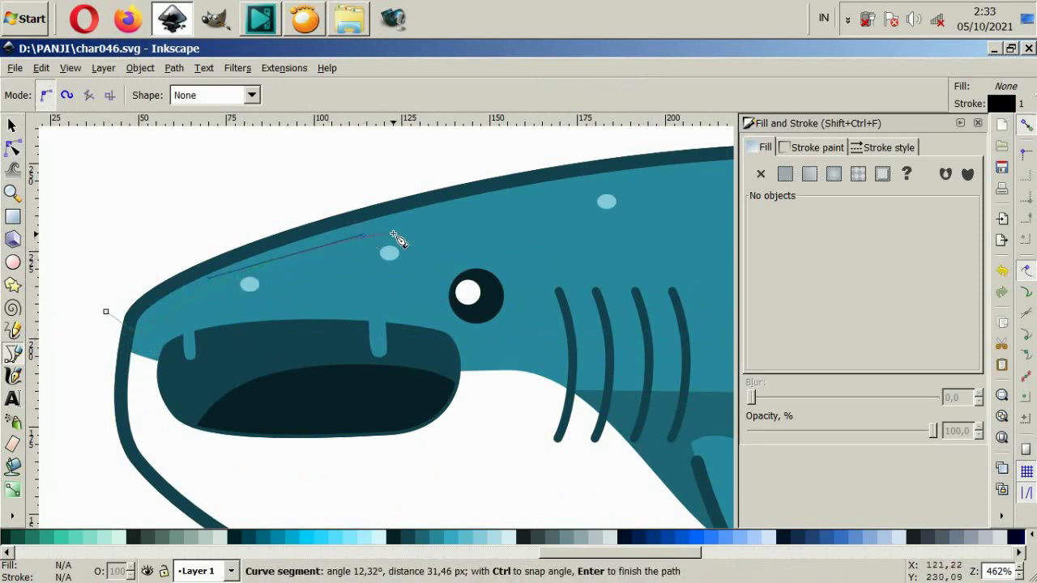
{"action": "scroll", "coordinate": [486, 238], "scroll_direction": "down", "scroll_amount": 4}
{"action": "scroll", "coordinate": [486, 219], "scroll_direction": "up", "scroll_amount": 2}
{"action": "scroll", "coordinate": [421, 227], "scroll_direction": "up", "scroll_amount": 2}
{"action": "left_click_drag", "start_coordinate": [387, 242], "coordinate": [559, 258]}
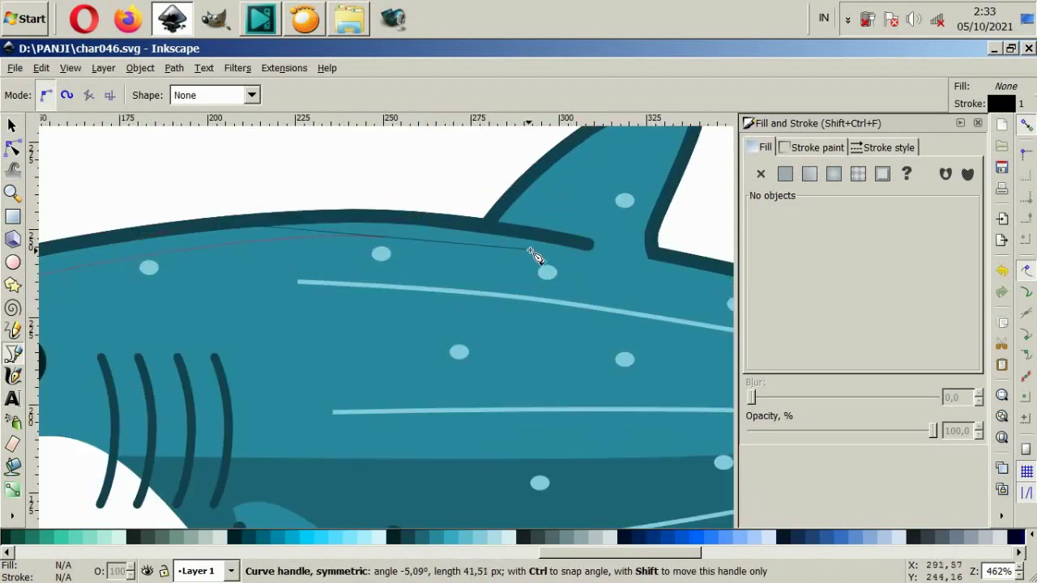
Continue the path toward the tail and up to the tail fin's tip
{"action": "scroll", "coordinate": [608, 280], "scroll_direction": "right", "scroll_amount": 4}
{"action": "scroll", "coordinate": [624, 307], "scroll_direction": "right", "scroll_amount": 1}
{"action": "scroll", "coordinate": [584, 328], "scroll_direction": "right", "scroll_amount": 2}
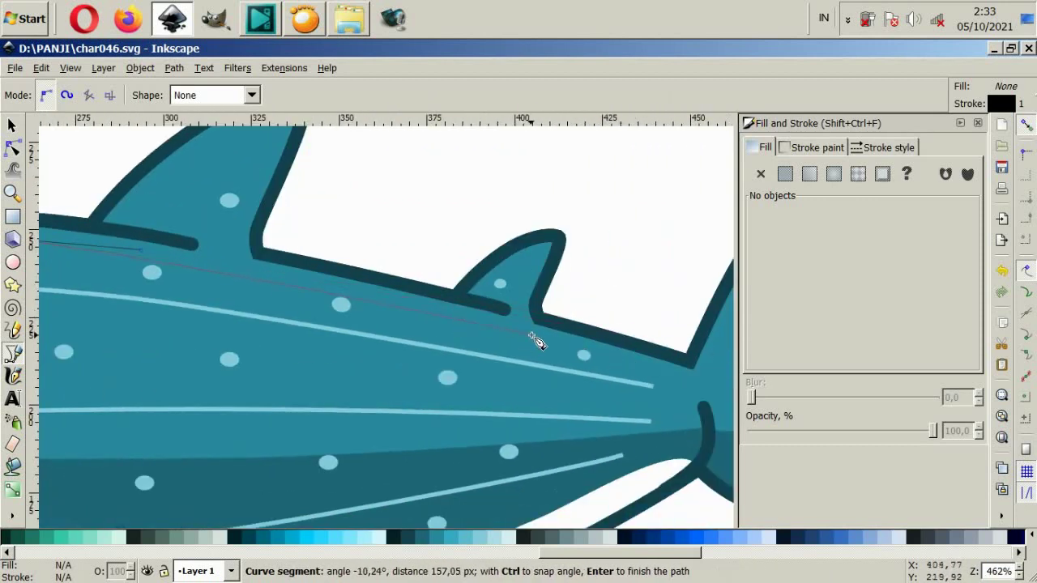
{"action": "mouse_move", "coordinate": [541, 339]}
{"action": "left_mouse_down"}
{"action": "mouse_move", "coordinate": [575, 346]}
{"action": "mouse_move", "coordinate": [592, 379]}
{"action": "left_mouse_up"}
{"action": "scroll", "coordinate": [592, 364], "scroll_direction": "right", "scroll_amount": 2}
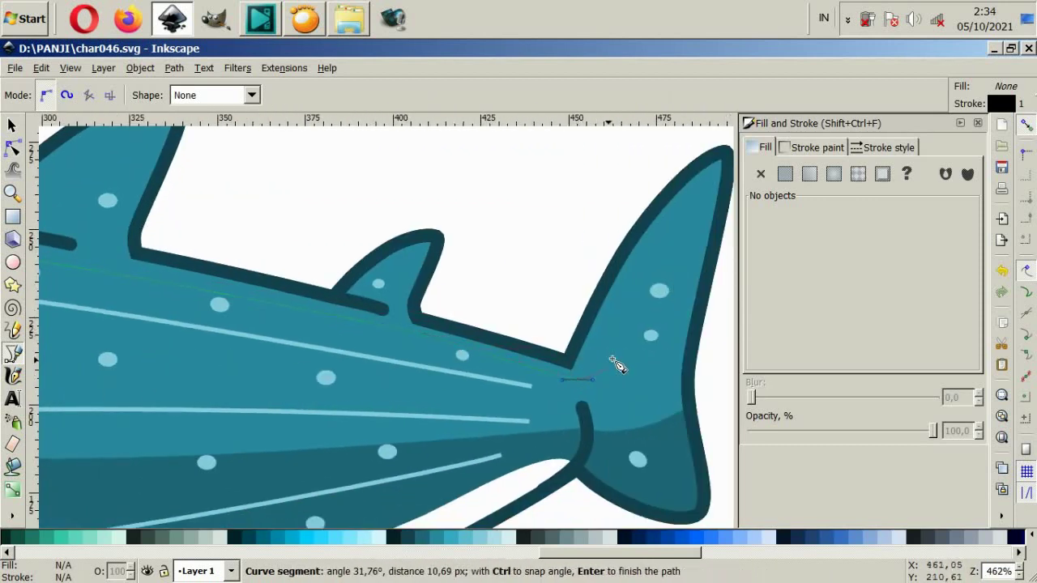
{"action": "left_click_drag", "start_coordinate": [647, 258], "coordinate": [702, 196]}
{"action": "scroll", "coordinate": [684, 212], "scroll_direction": "down", "scroll_amount": 1, "text": "ctrl"}
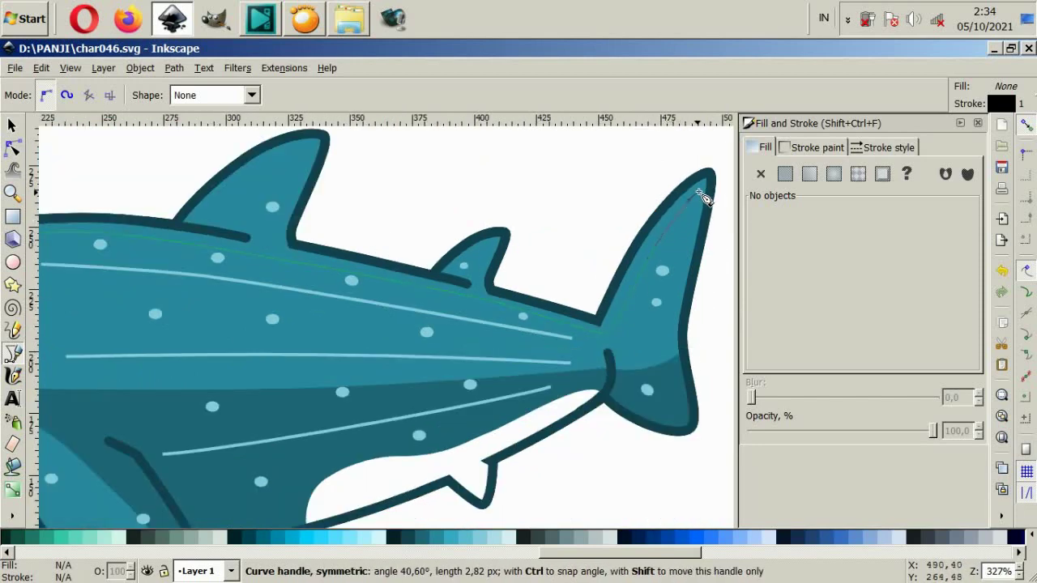
{"action": "left_click", "coordinate": [711, 172]}
{"action": "scroll", "coordinate": [713, 167], "scroll_direction": "down", "scroll_amount": 2, "text": "ctrl"}
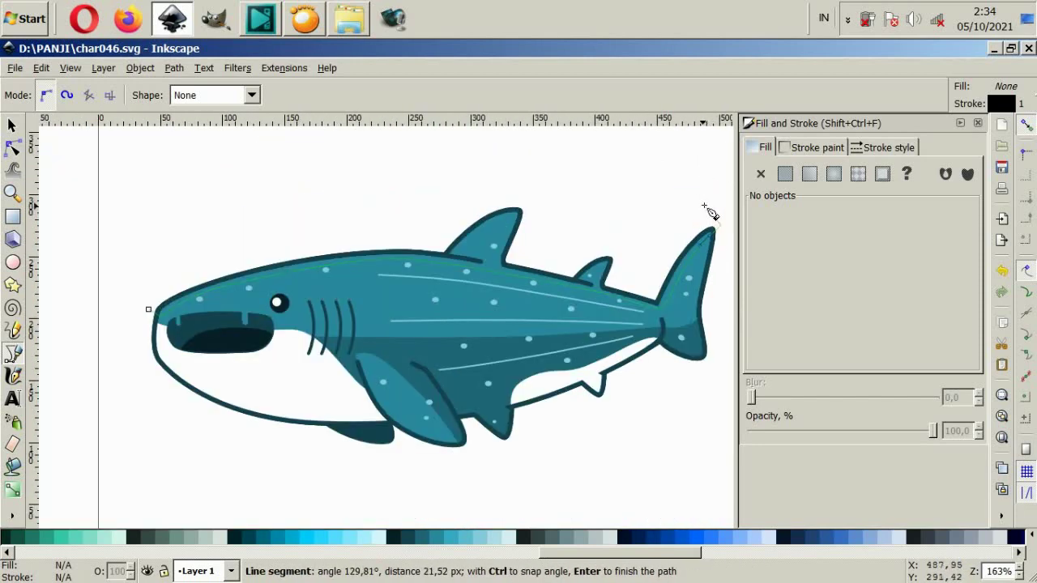
{"action": "scroll", "coordinate": [719, 228], "scroll_direction": "up", "scroll_amount": 3, "text": "ctrl"}
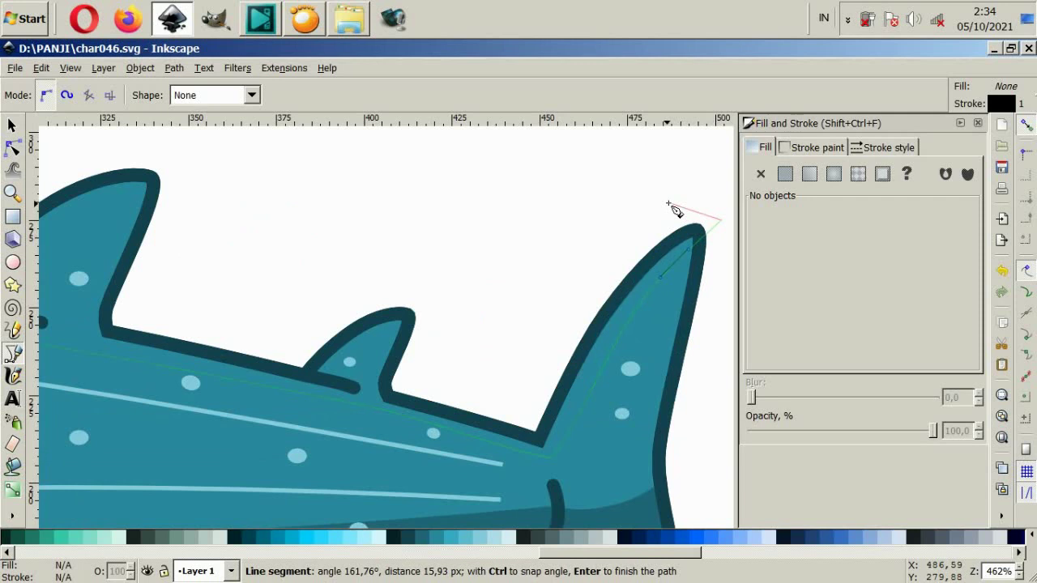
{"action": "left_click", "coordinate": [600, 203]}
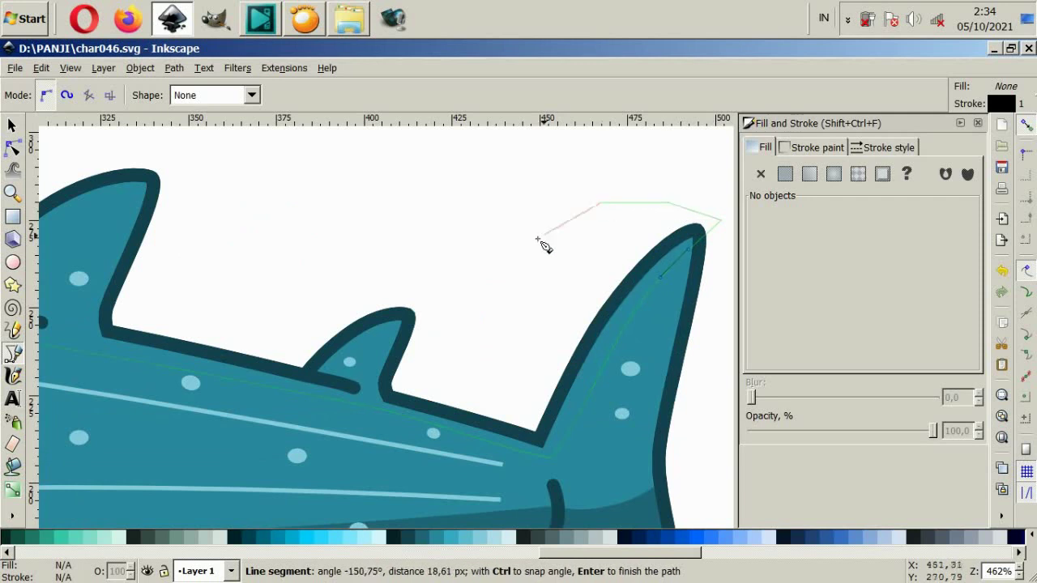
Bring the path back over the fins and close it at the snout
{"action": "left_click", "coordinate": [415, 401]}
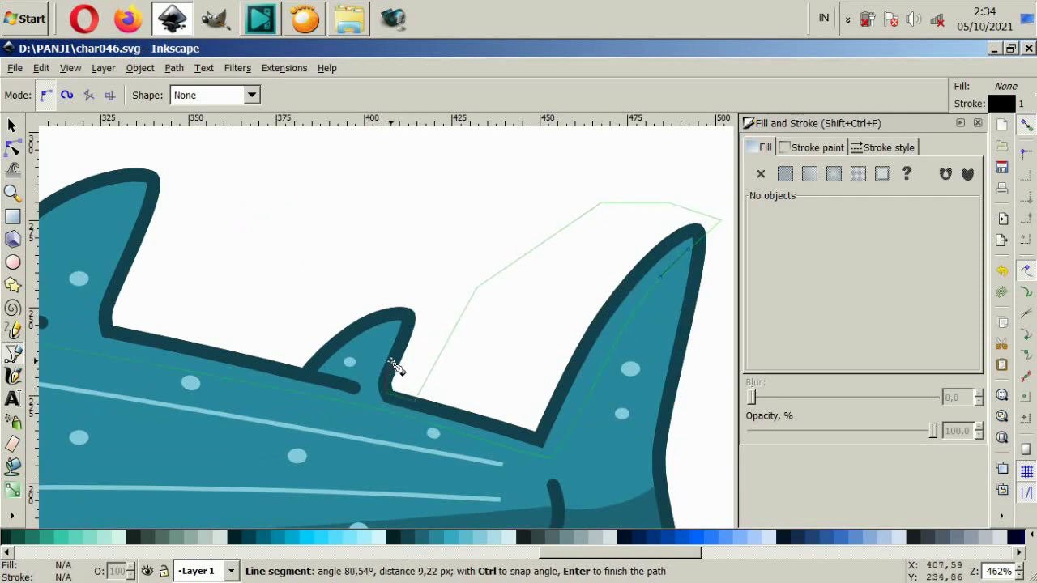
{"action": "scroll", "coordinate": [421, 362], "scroll_direction": "down", "scroll_amount": 4}
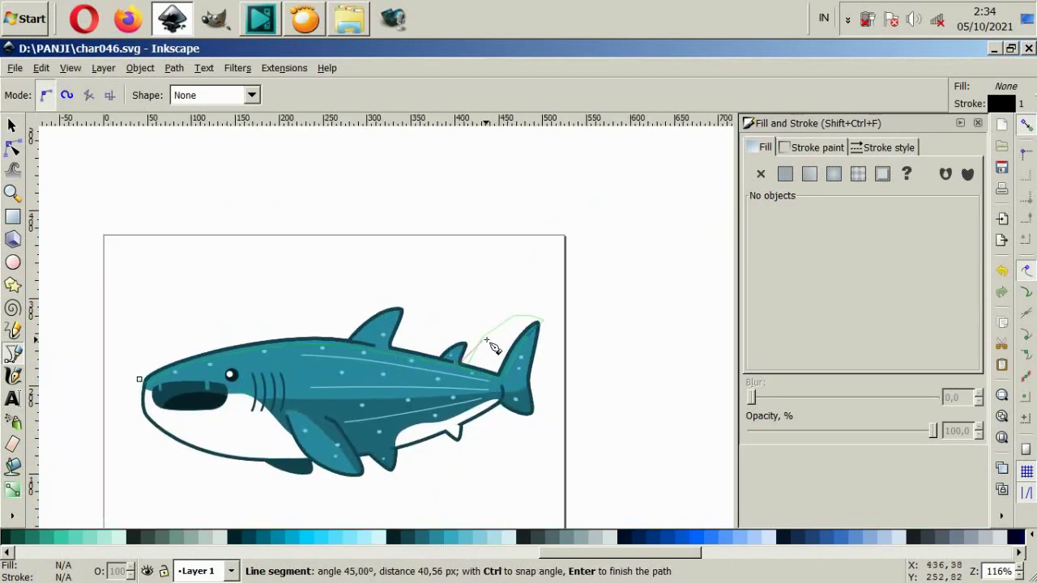
{"action": "scroll", "coordinate": [492, 347], "scroll_direction": "up", "scroll_amount": 1}
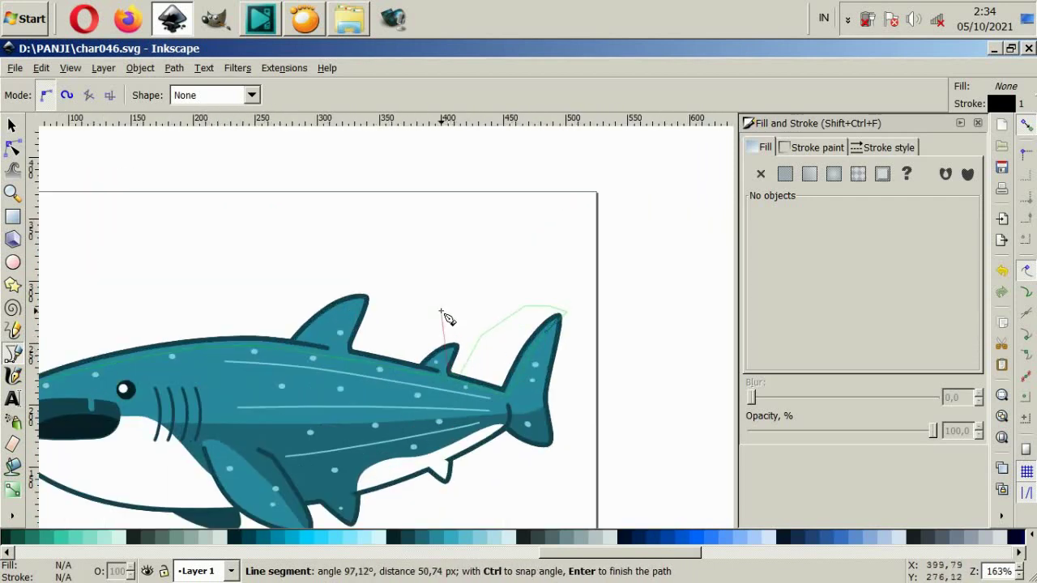
{"action": "left_click", "coordinate": [453, 297]}
{"action": "left_click", "coordinate": [336, 270]}
{"action": "left_click", "coordinate": [138, 306]}
{"action": "left_click", "coordinate": [77, 336]}
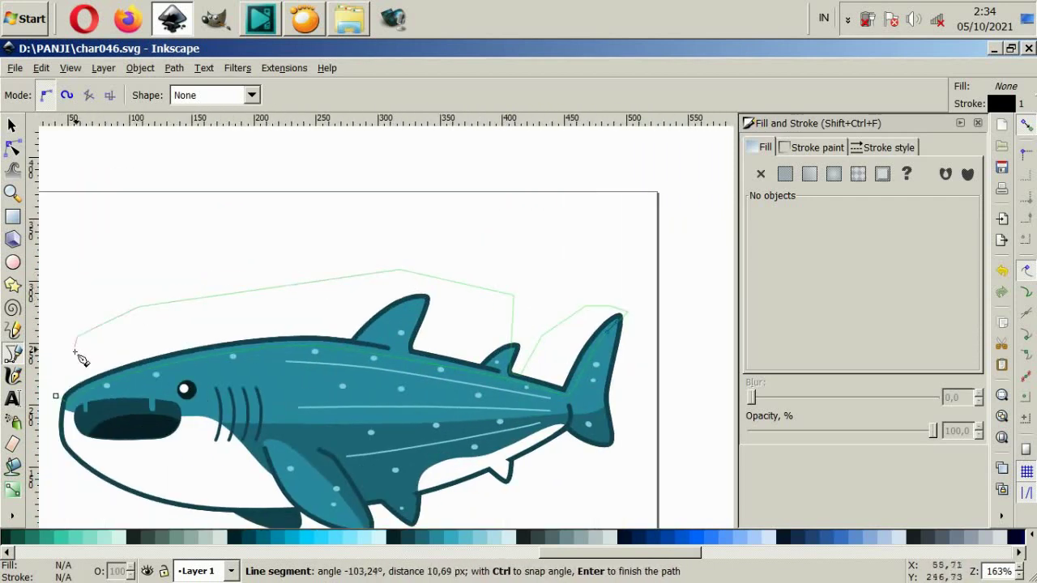
{"action": "left_click", "coordinate": [61, 405]}
{"action": "scroll", "coordinate": [528, 373], "scroll_direction": "up", "scroll_amount": 2}
Delete the extra nodes near the small fin on the traced back path
{"action": "key", "text": "n"}
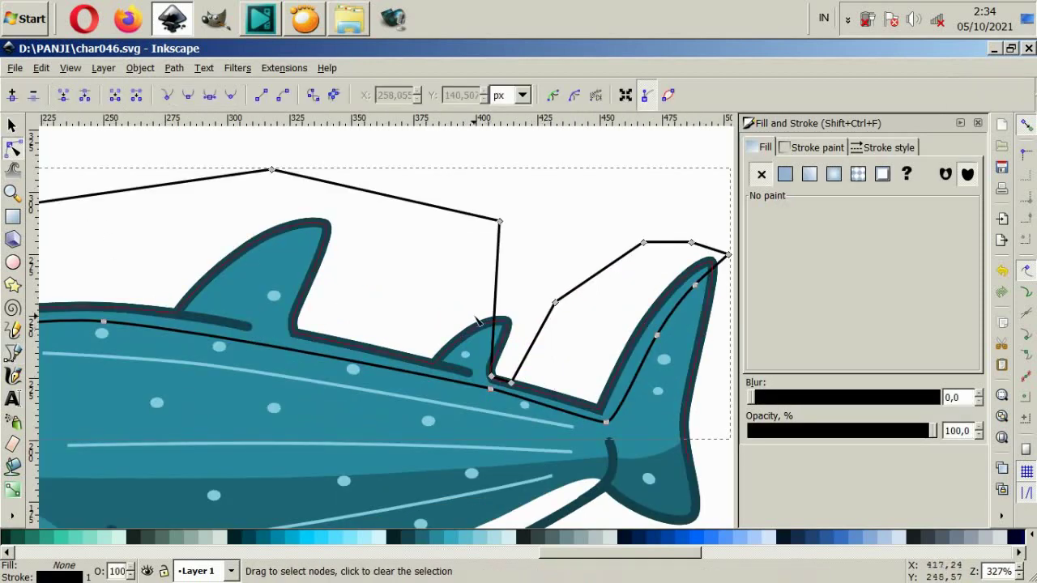
{"action": "left_click_drag", "start_coordinate": [527, 399], "coordinate": [525, 393]}
{"action": "left_click", "coordinate": [478, 365]}
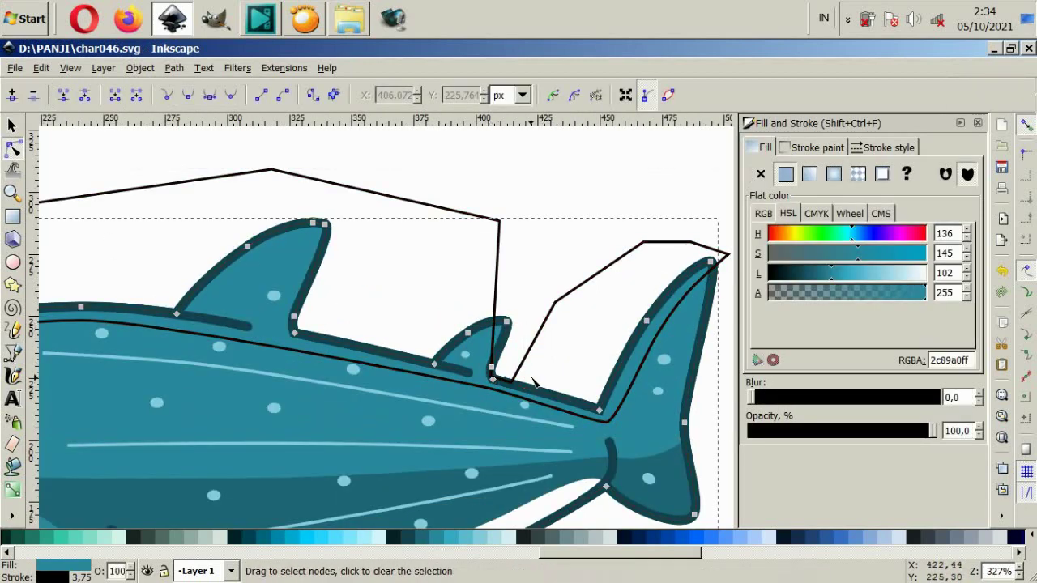
{"action": "key", "text": "Escape"}
{"action": "left_click", "coordinate": [510, 382]}
{"action": "key", "text": "Delete"}
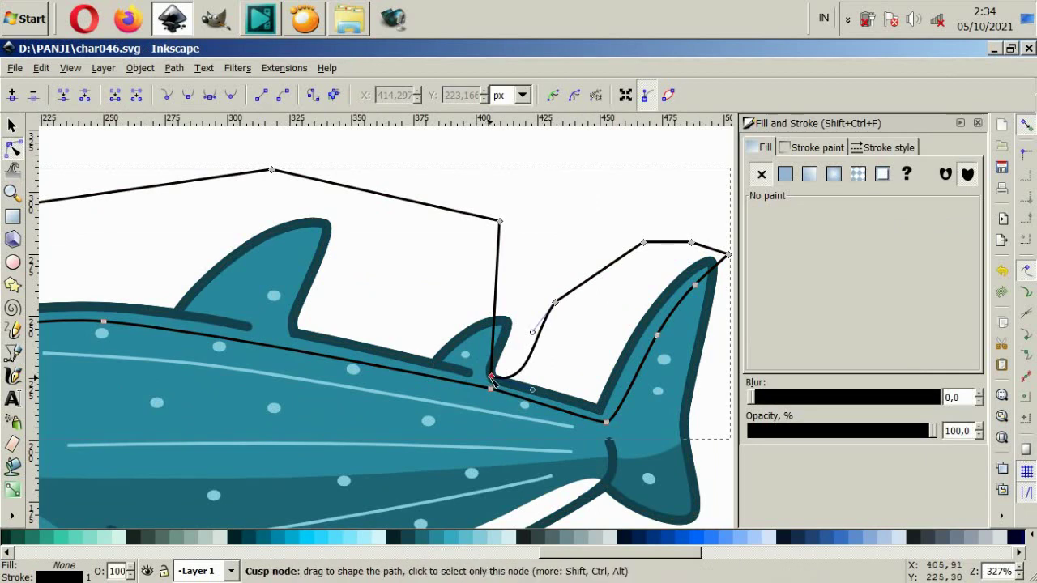
{"action": "left_click", "coordinate": [491, 377]}
{"action": "key", "text": "Delete"}
{"action": "left_click", "coordinate": [554, 303]}
{"action": "key", "text": "Delete"}
Straighten the segment above the fins into a line and nudge a back-line node slightly left
{"action": "left_click", "coordinate": [527, 315]}
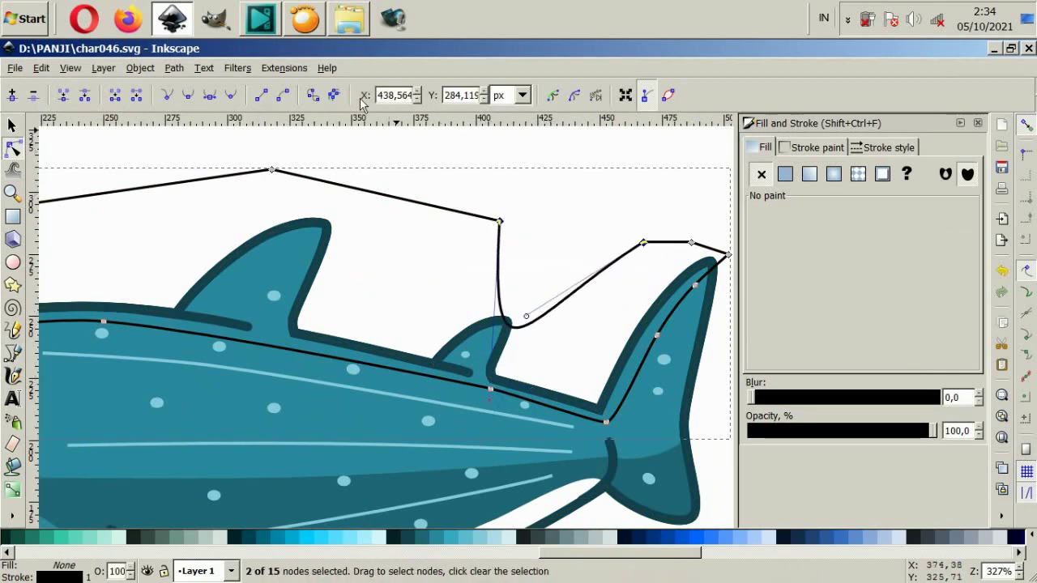
{"action": "key", "text": "shift+l"}
{"action": "key", "text": "minus"}
{"action": "key", "text": "minus"}
{"action": "key", "text": "minus"}
{"action": "key", "text": "Escape"}
{"action": "scroll", "coordinate": [279, 346], "scroll_direction": "up", "scroll_amount": 2}
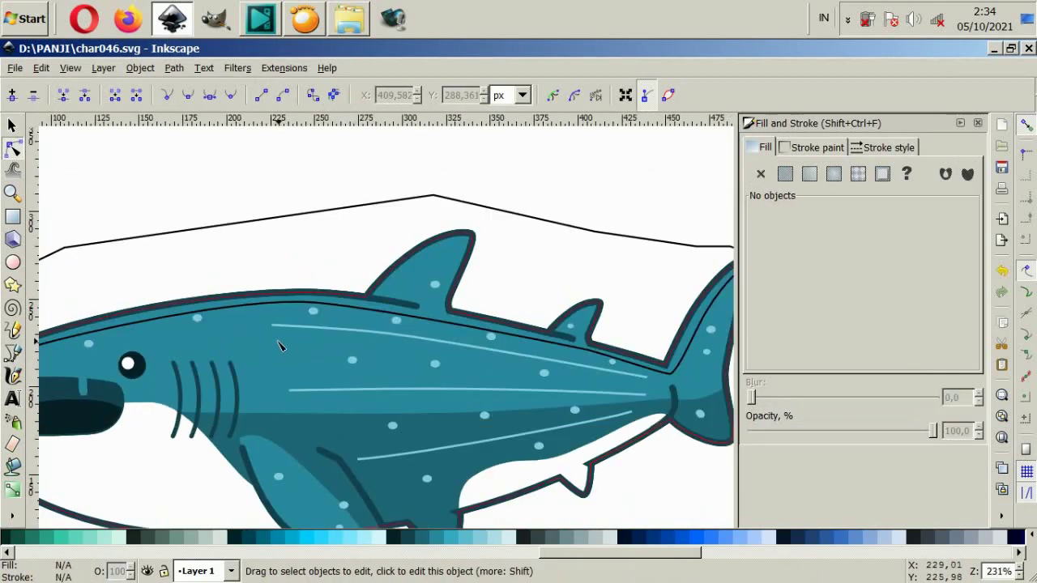
{"action": "left_click", "coordinate": [618, 363]}
{"action": "scroll", "coordinate": [618, 363], "scroll_direction": "up", "scroll_amount": 4}
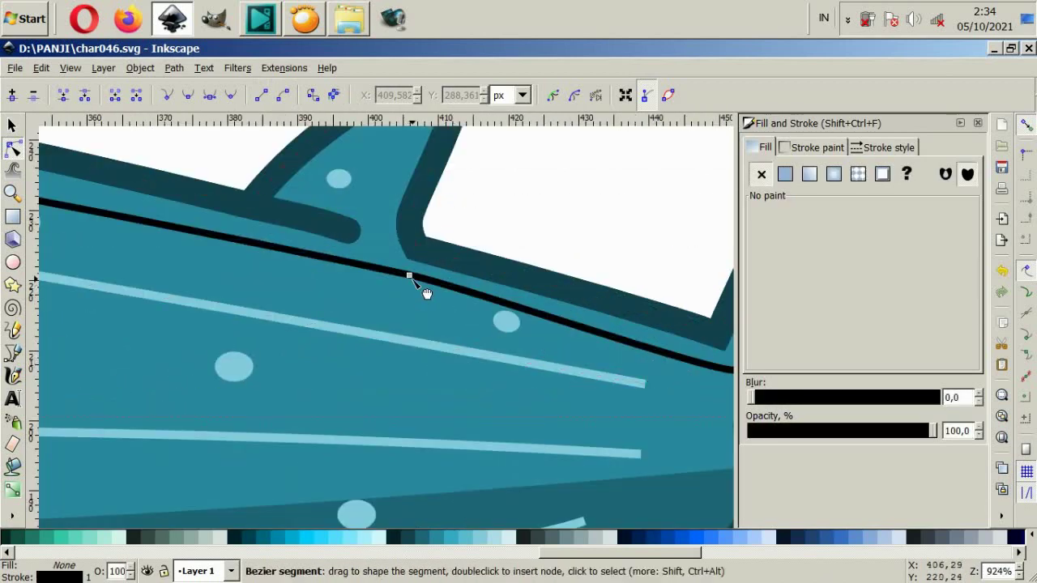
{"action": "left_click_drag", "start_coordinate": [412, 285], "coordinate": [397, 284]}
{"action": "key", "text": "minus"}
{"action": "key", "text": "minus"}
{"action": "key", "text": "minus"}
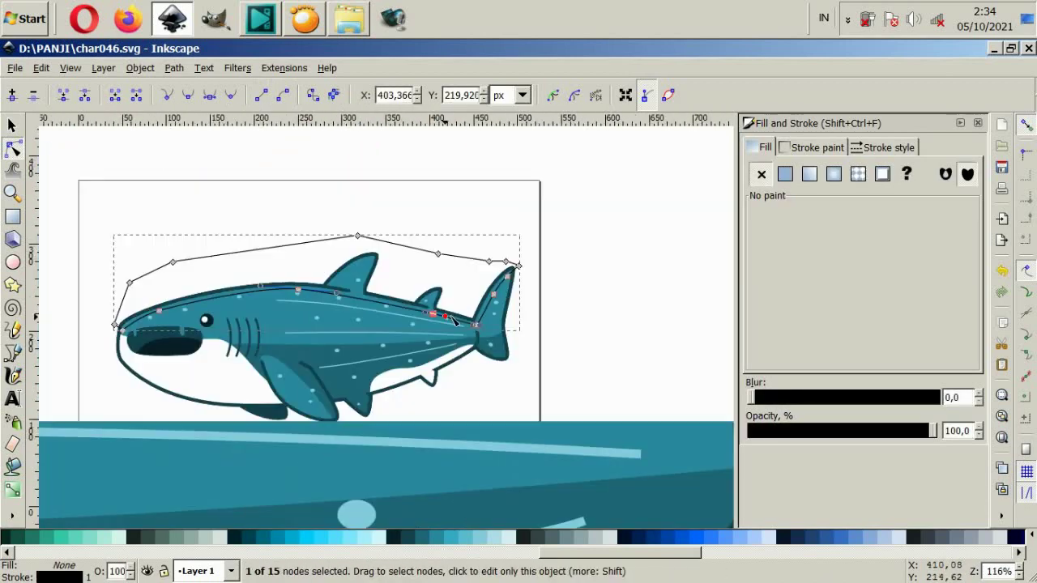
{"action": "left_click", "coordinate": [262, 233]}
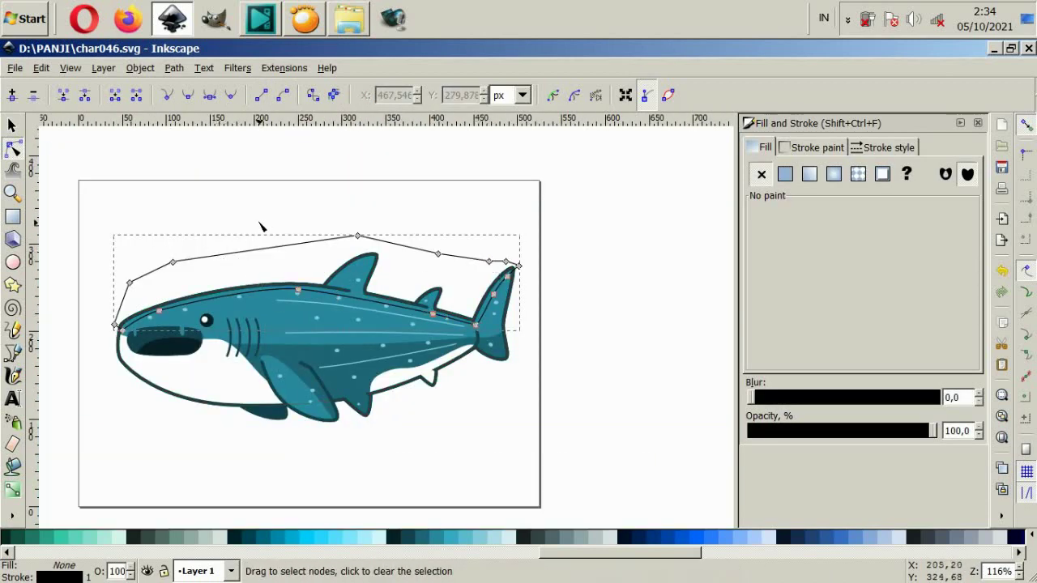
{"action": "key", "text": "s"}
{"action": "scroll", "coordinate": [305, 275], "scroll_direction": "up", "scroll_amount": 2}
Align the body outline with the traced shape over the shark and intersect them into one path
{"action": "left_click", "coordinate": [328, 273]}
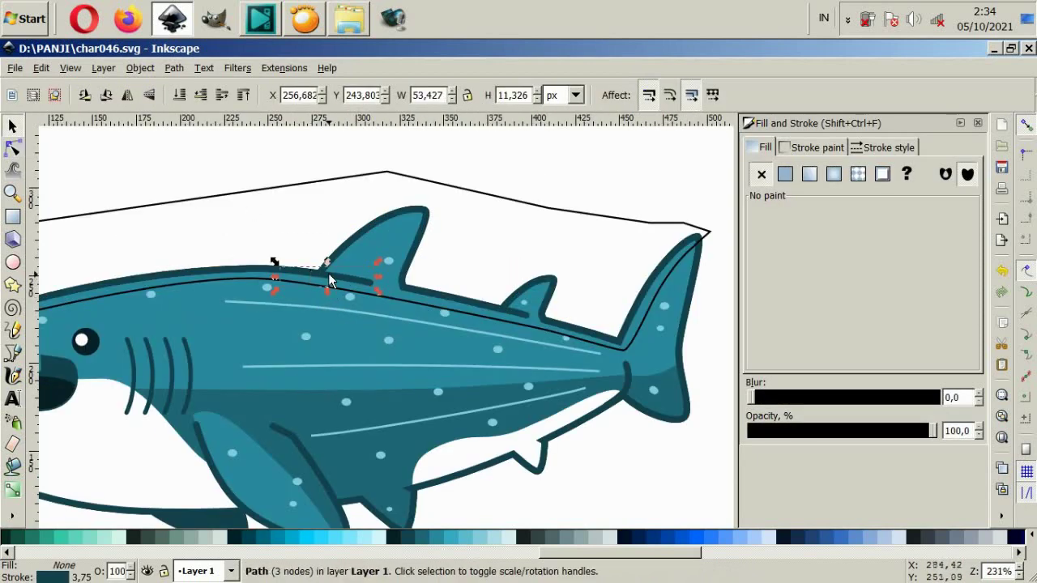
{"action": "left_click", "coordinate": [437, 301]}
{"action": "scroll", "coordinate": [307, 332], "scroll_direction": "down", "scroll_amount": 4}
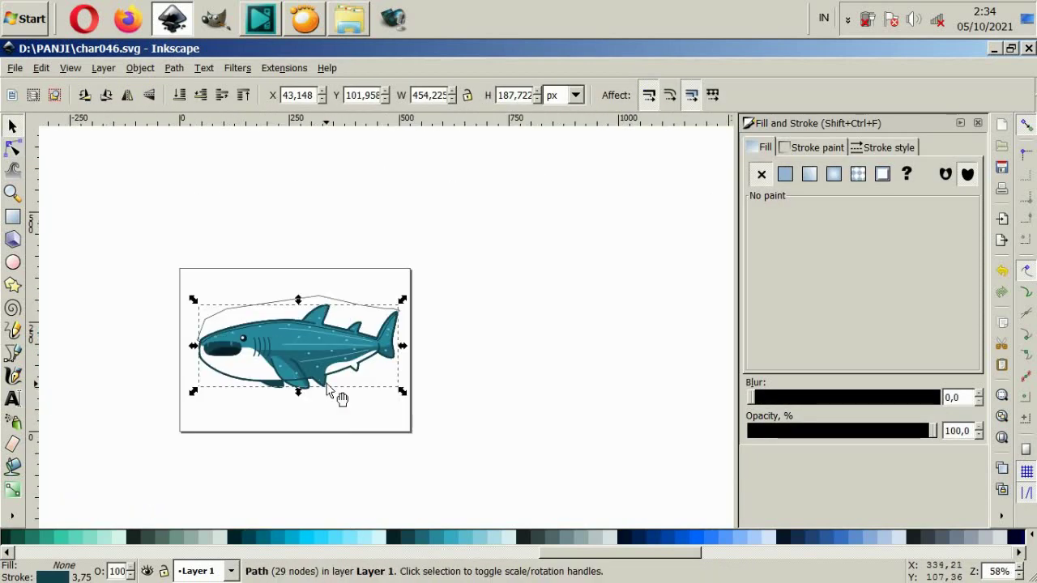
{"action": "left_click_drag", "start_coordinate": [339, 395], "coordinate": [395, 444]}
{"action": "scroll", "coordinate": [273, 319], "scroll_direction": "up", "scroll_amount": 2}
{"action": "left_click", "coordinate": [275, 296], "text": "shift"}
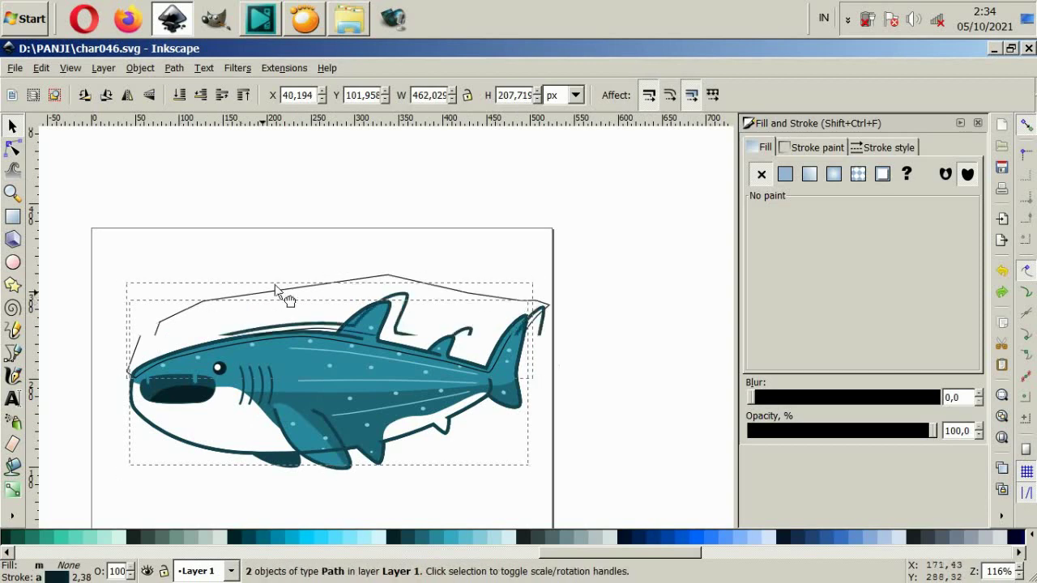
{"action": "mouse_move", "coordinate": [278, 293]}
{"action": "left_mouse_down"}
{"action": "mouse_move", "coordinate": [390, 219]}
{"action": "mouse_move", "coordinate": [249, 321]}
{"action": "left_mouse_up"}
{"action": "left_click", "coordinate": [174, 68]}
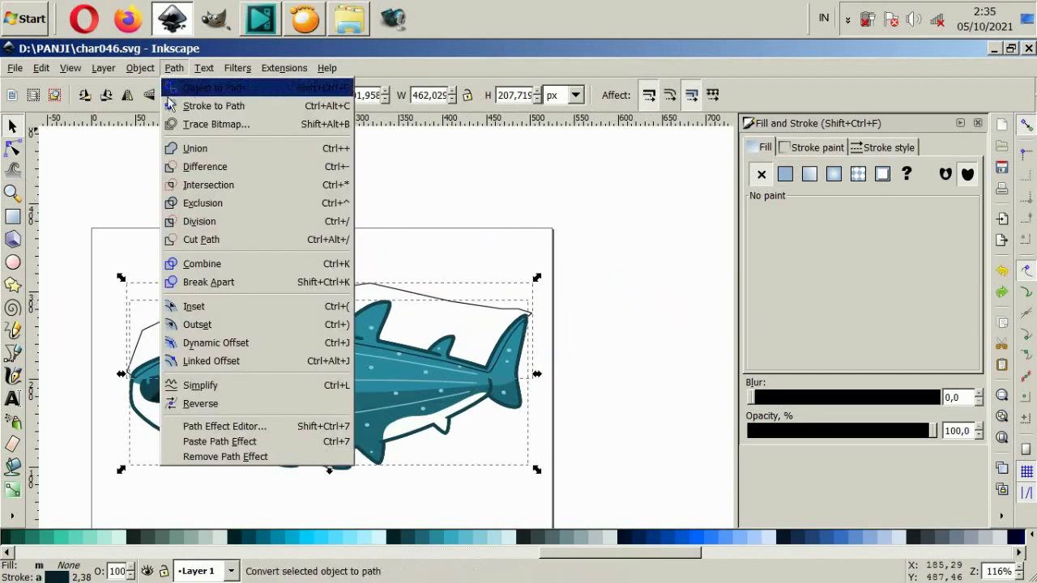
{"action": "left_click", "coordinate": [202, 181]}
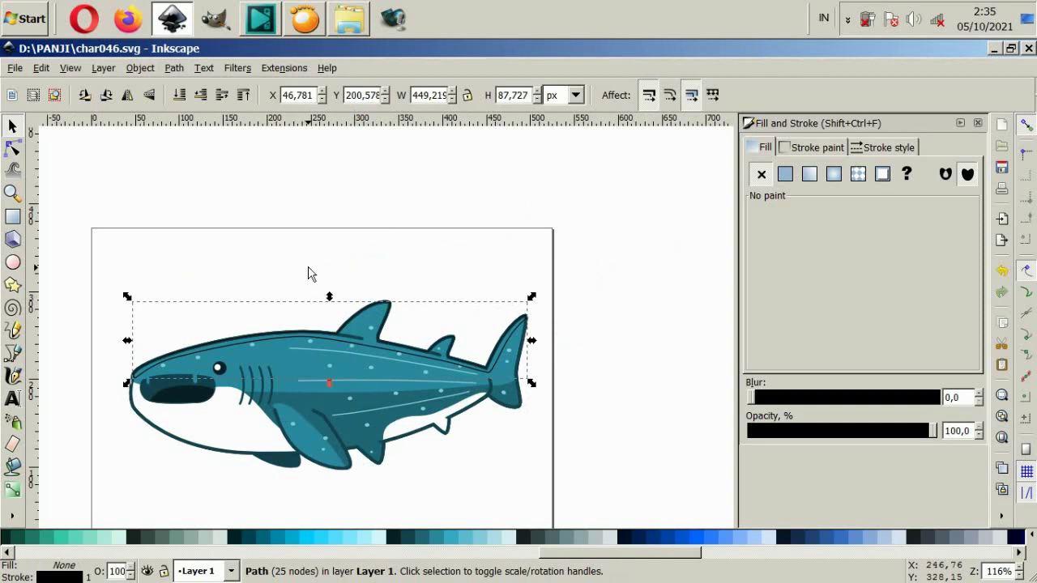
Shift a back-line node right and lengthen its handle to refine the back curve
{"action": "scroll", "coordinate": [364, 371], "scroll_direction": "up", "scroll_amount": 4}
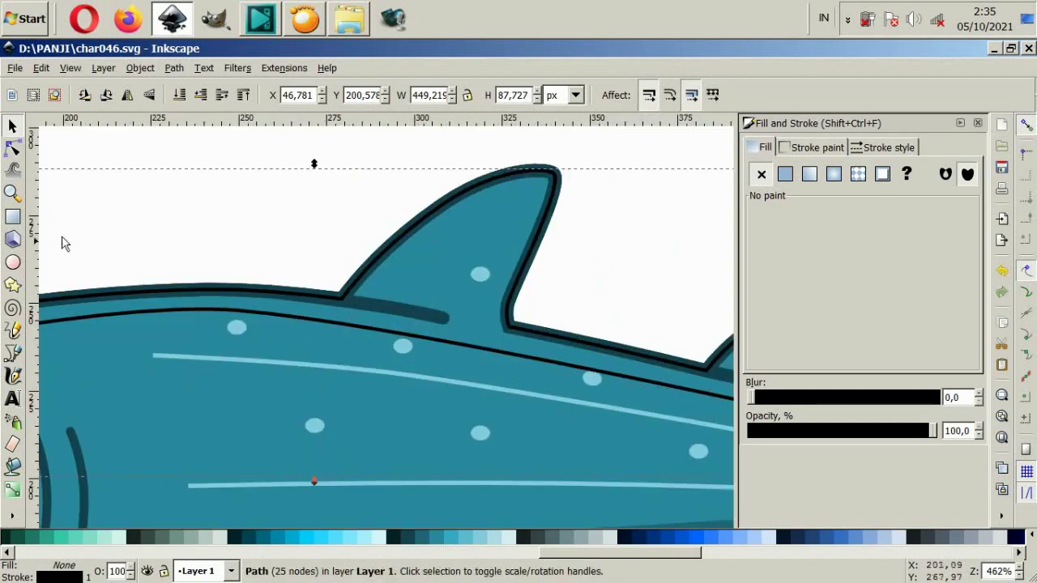
{"action": "left_click", "coordinate": [14, 154]}
{"action": "left_click_drag", "start_coordinate": [239, 311], "coordinate": [256, 316]}
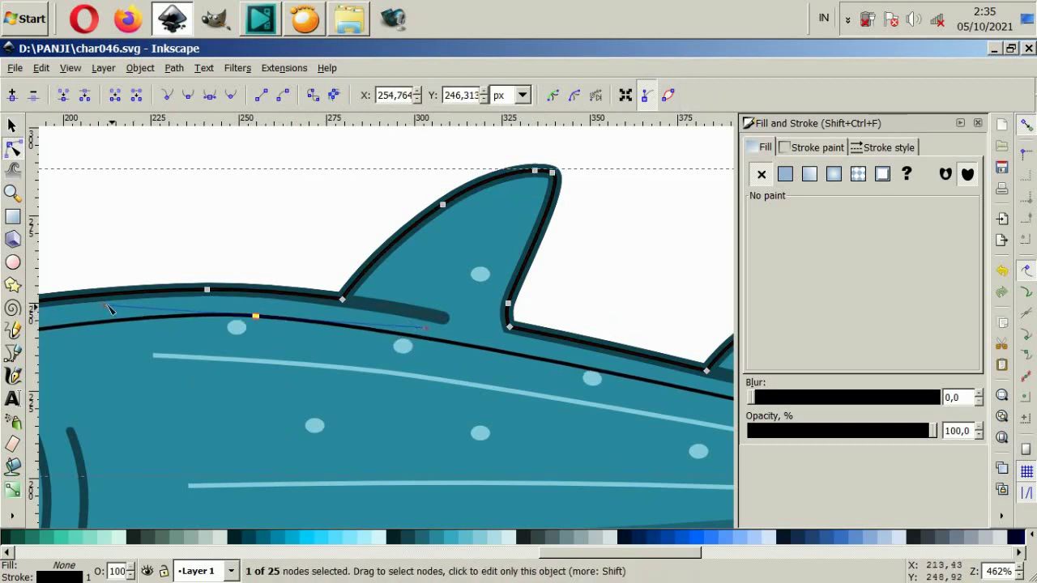
{"action": "left_click_drag", "start_coordinate": [103, 302], "coordinate": [86, 308]}
{"action": "left_click", "coordinate": [153, 238]}
{"action": "scroll", "coordinate": [412, 308], "scroll_direction": "right", "scroll_amount": 4}
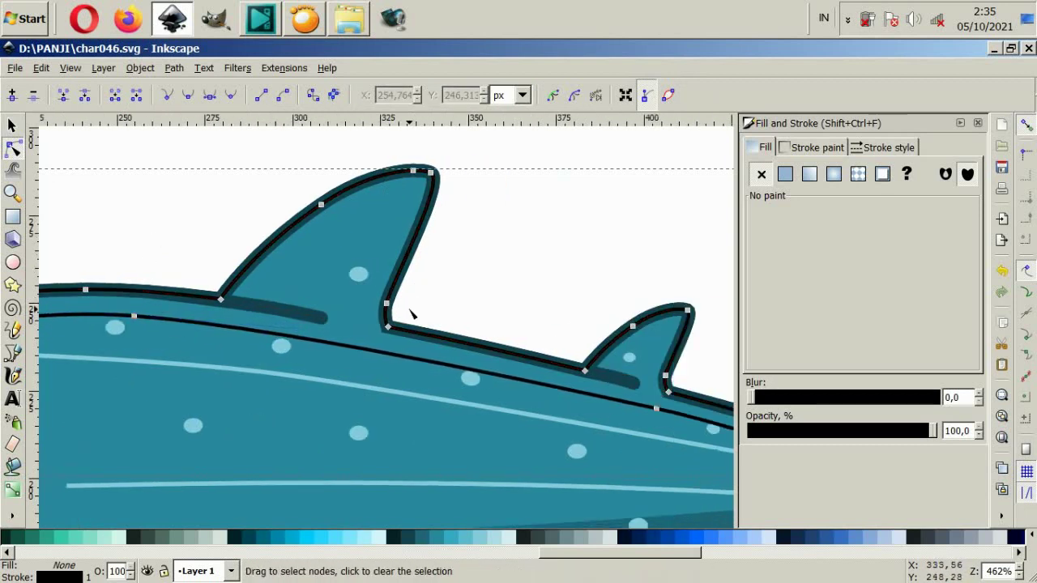
{"action": "left_click", "coordinate": [13, 350]}
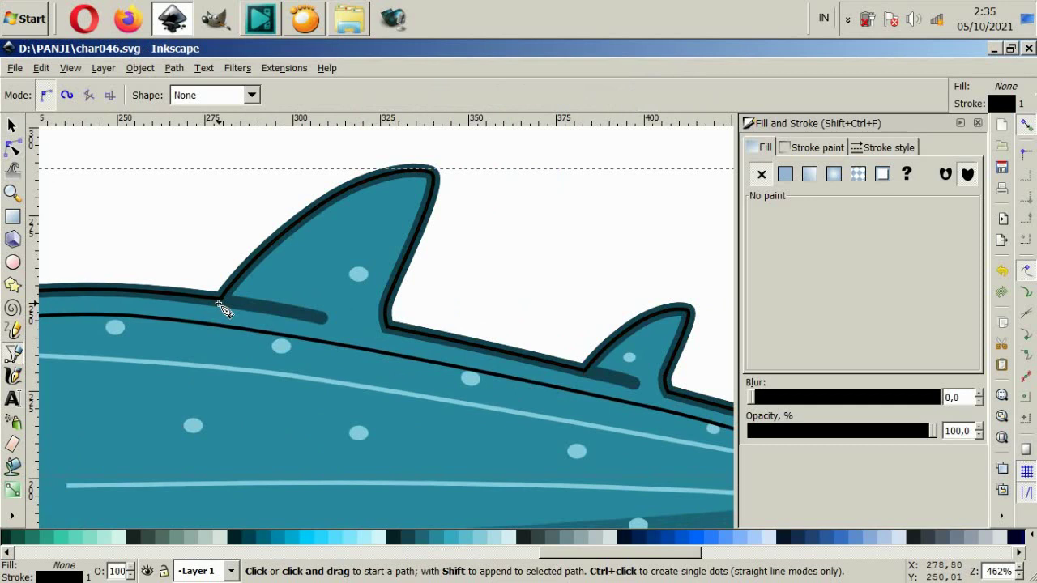
Draw a closed shape covering the rear part of the large dorsal fin
{"action": "scroll", "coordinate": [219, 306], "scroll_direction": "up", "scroll_amount": 2}
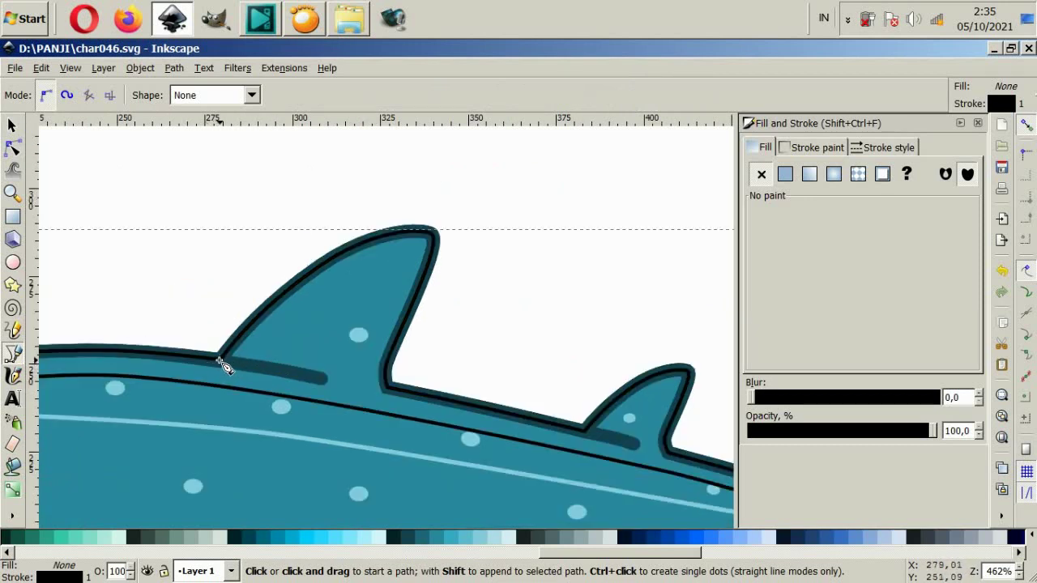
{"action": "left_click", "coordinate": [249, 369]}
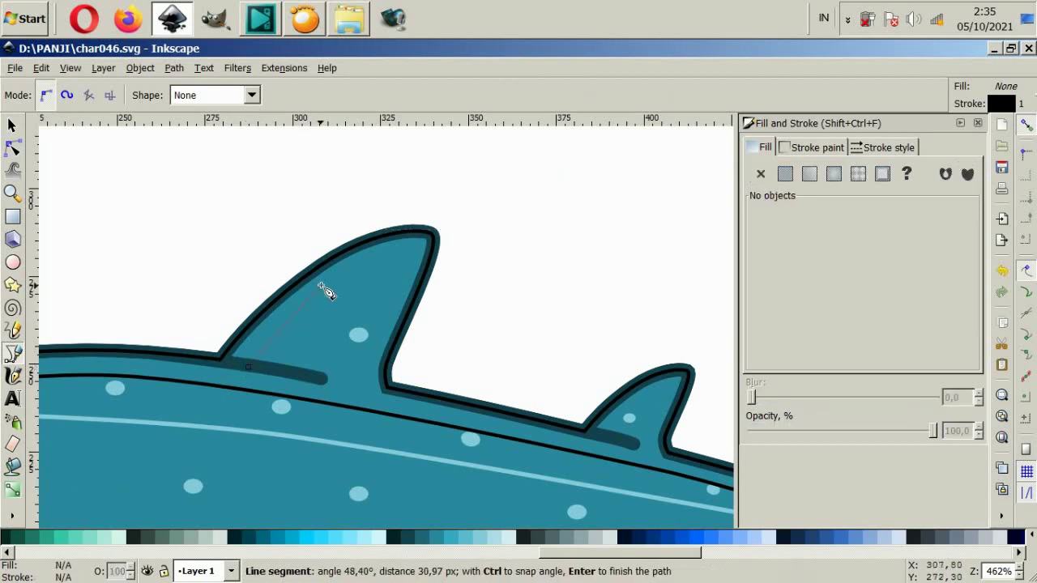
{"action": "left_click_drag", "start_coordinate": [419, 229], "coordinate": [450, 216]}
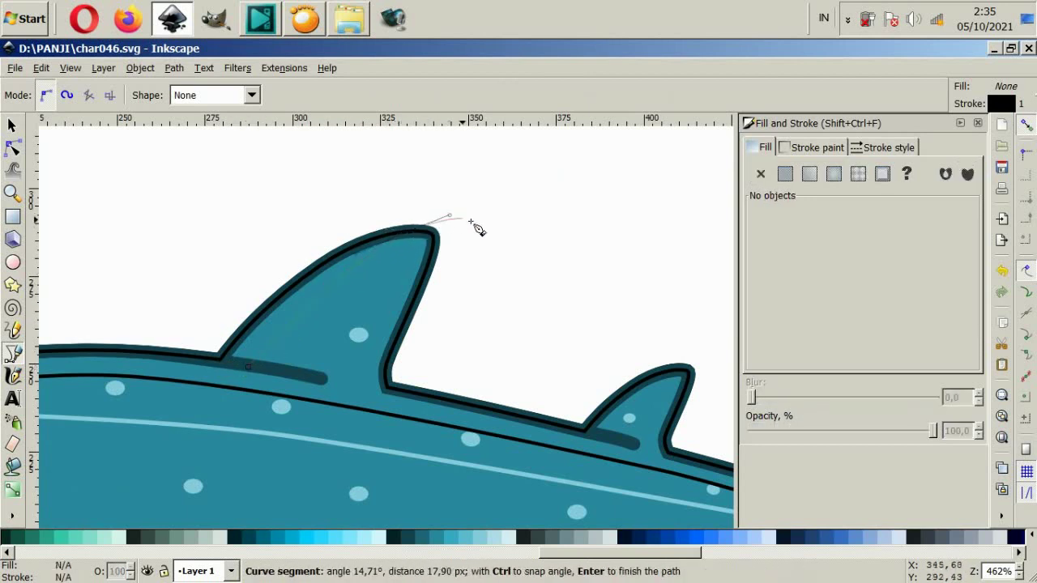
{"action": "left_click", "coordinate": [444, 392]}
{"action": "left_click", "coordinate": [248, 368]}
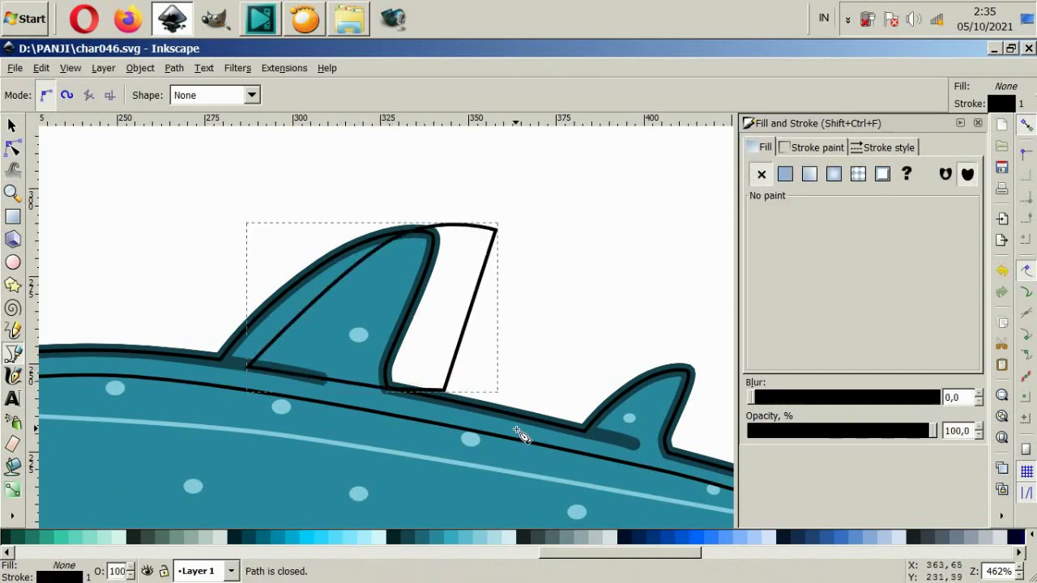
Draw a second closed shape, about 30 × 25 px, covering the small dorsal fin's rear
{"action": "scroll", "coordinate": [486, 434], "scroll_direction": "right", "scroll_amount": 5}
{"action": "left_click", "coordinate": [422, 436]}
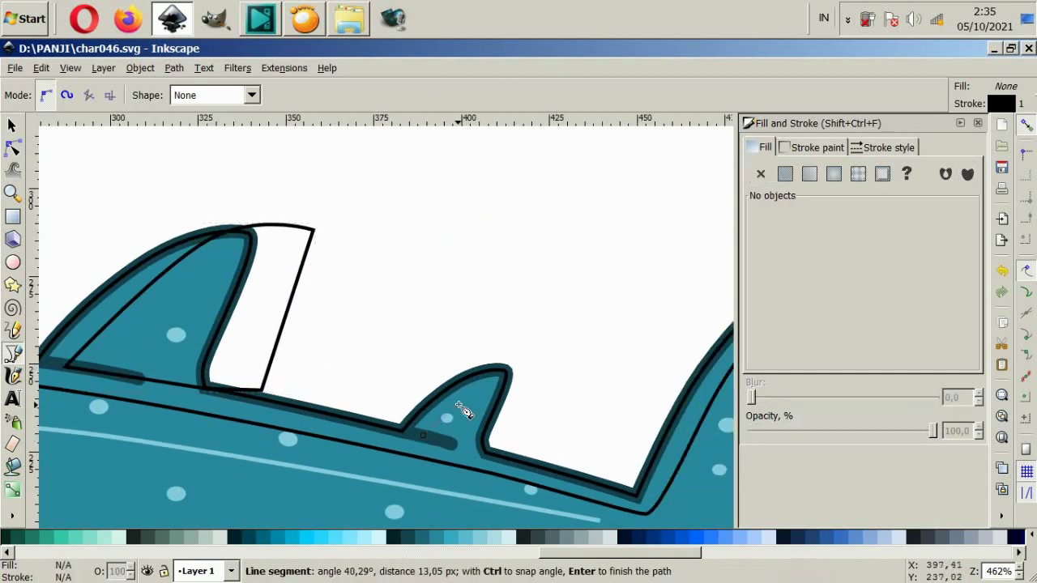
{"action": "left_click_drag", "start_coordinate": [508, 369], "coordinate": [526, 366]}
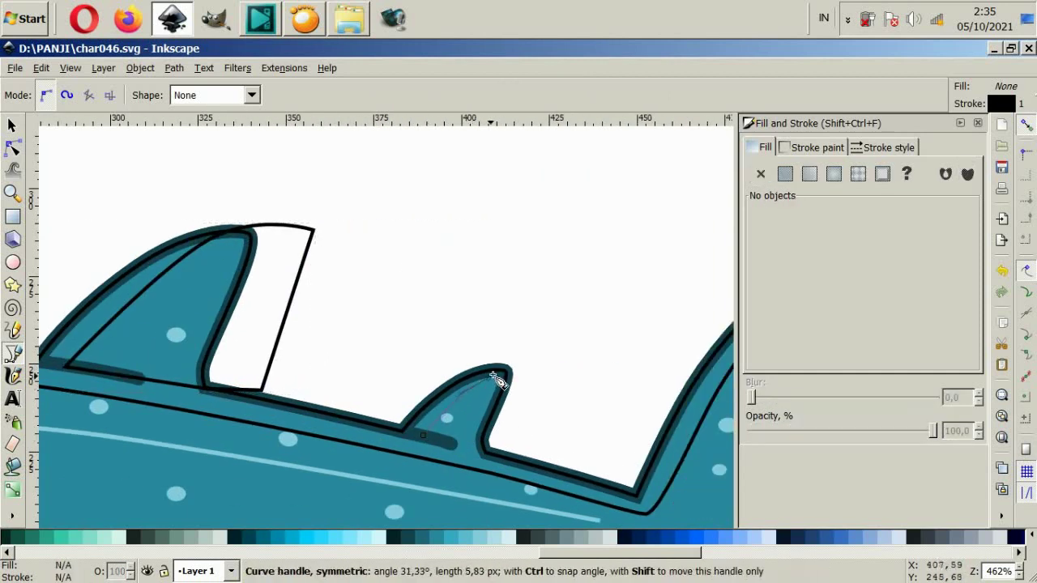
{"action": "left_click", "coordinate": [496, 446]}
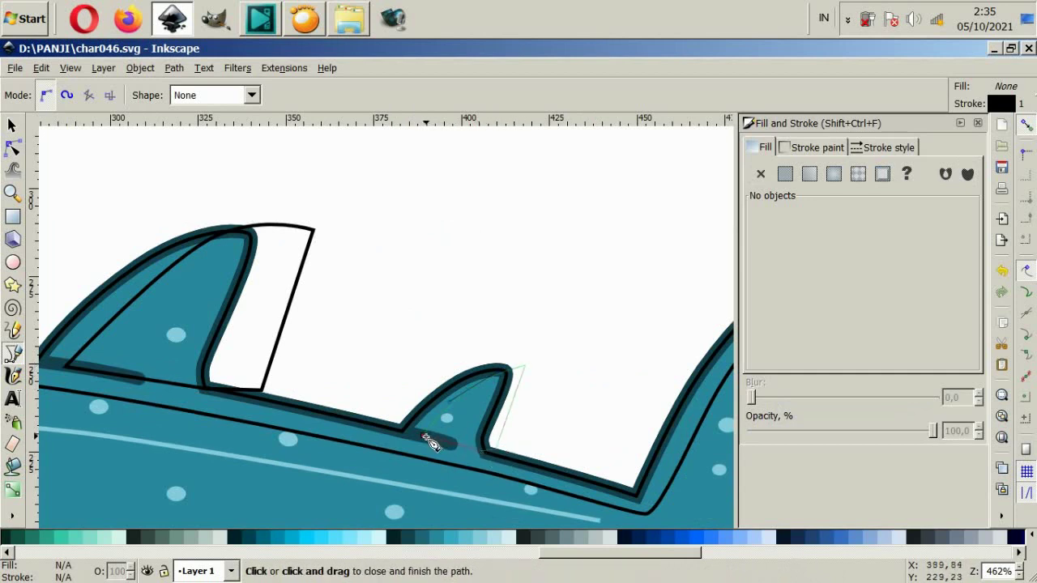
{"action": "left_click", "coordinate": [422, 435]}
{"action": "key", "text": "minus"}
{"action": "left_click", "coordinate": [12, 126]}
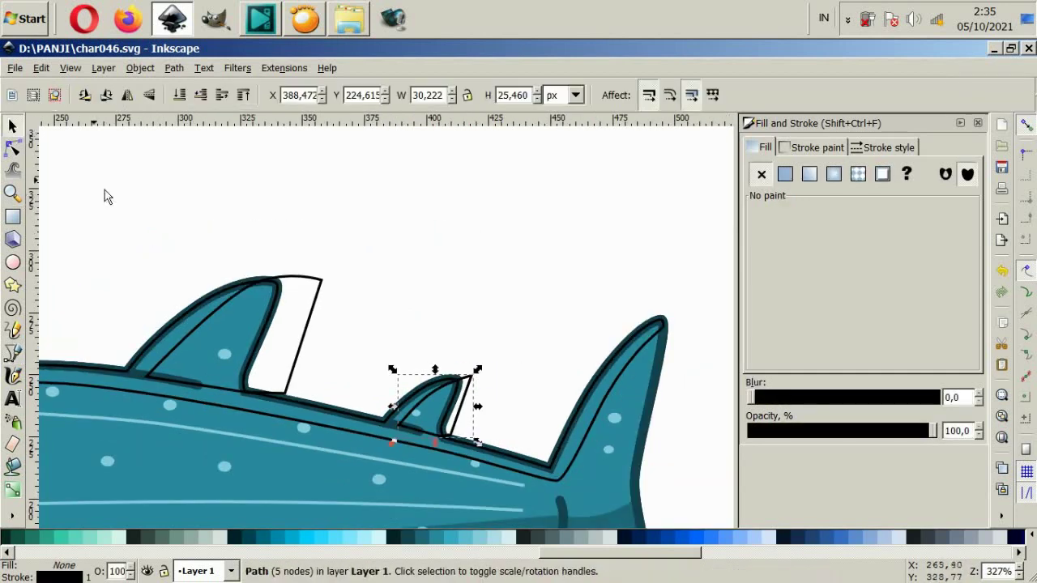
Union the two white fin shapes and subtract an offset body copy to leave a back band
{"action": "left_click", "coordinate": [331, 294], "text": "shift"}
{"action": "left_click", "coordinate": [174, 68]}
{"action": "left_click", "coordinate": [197, 149]}
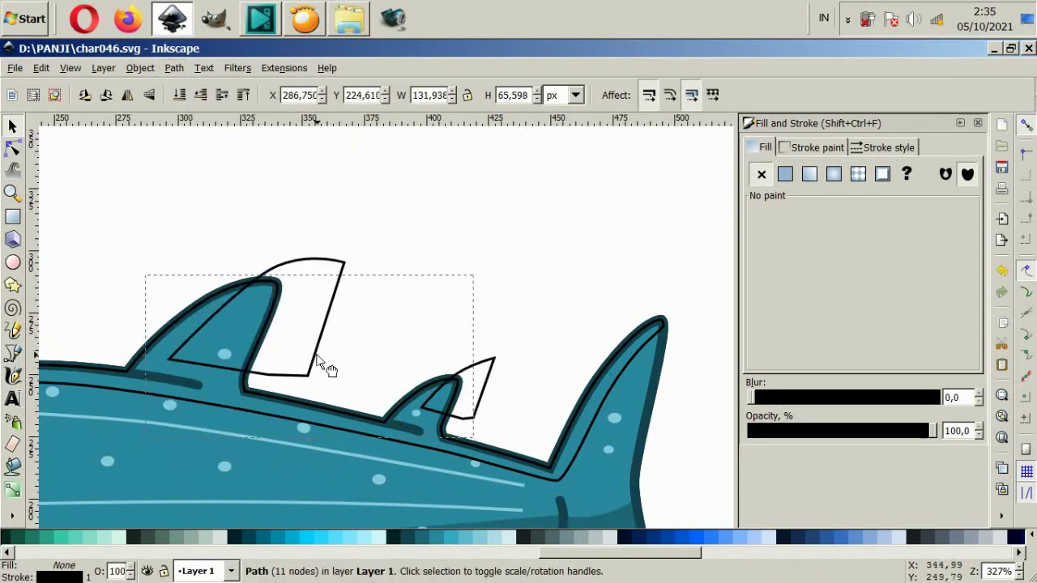
{"action": "left_click", "coordinate": [155, 334], "text": "shift"}
{"action": "left_click_drag", "start_coordinate": [156, 334], "coordinate": [235, 239]}
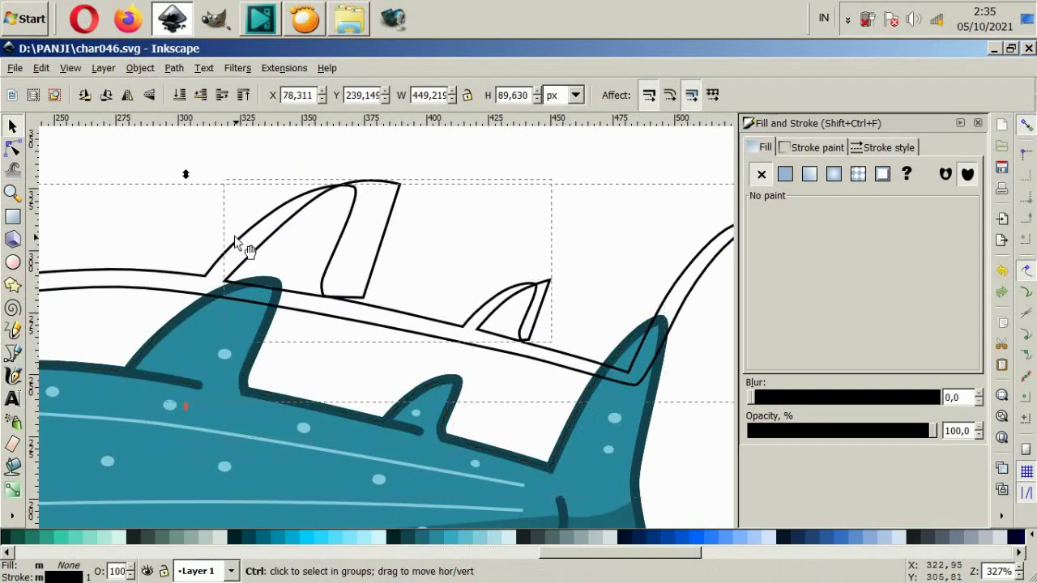
{"action": "key", "text": "minus"}
{"action": "left_click", "coordinate": [174, 68]}
{"action": "left_click", "coordinate": [166, 167]}
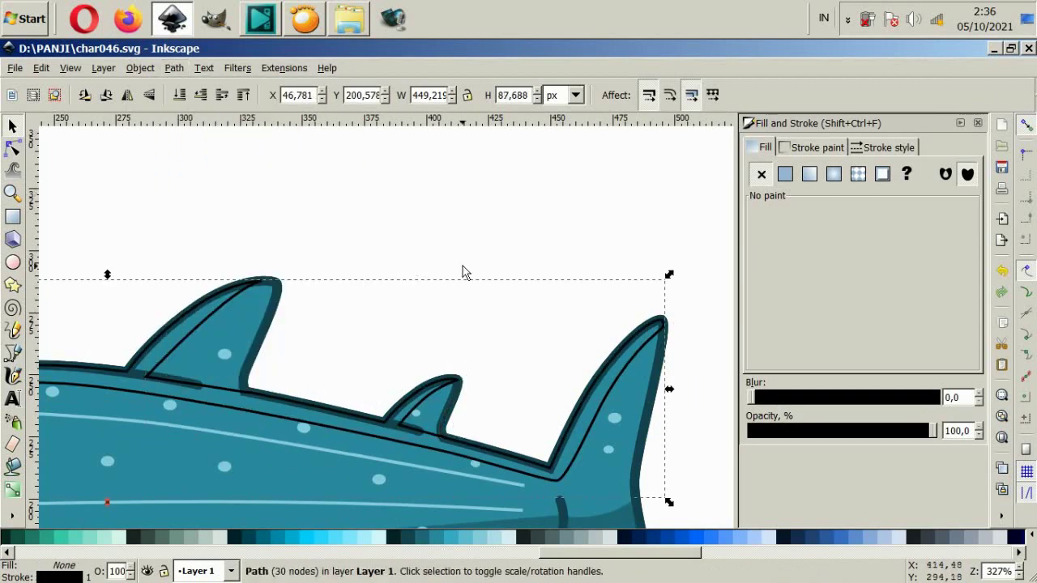
{"action": "left_click", "coordinate": [408, 329]}
{"action": "scroll", "coordinate": [407, 328], "scroll_direction": "down", "scroll_amount": 1, "text": "ctrl"}
{"action": "scroll", "coordinate": [389, 356], "scroll_direction": "down", "scroll_amount": 1, "text": "ctrl"}
{"action": "scroll", "coordinate": [346, 371], "scroll_direction": "up", "scroll_amount": 2, "text": "ctrl"}
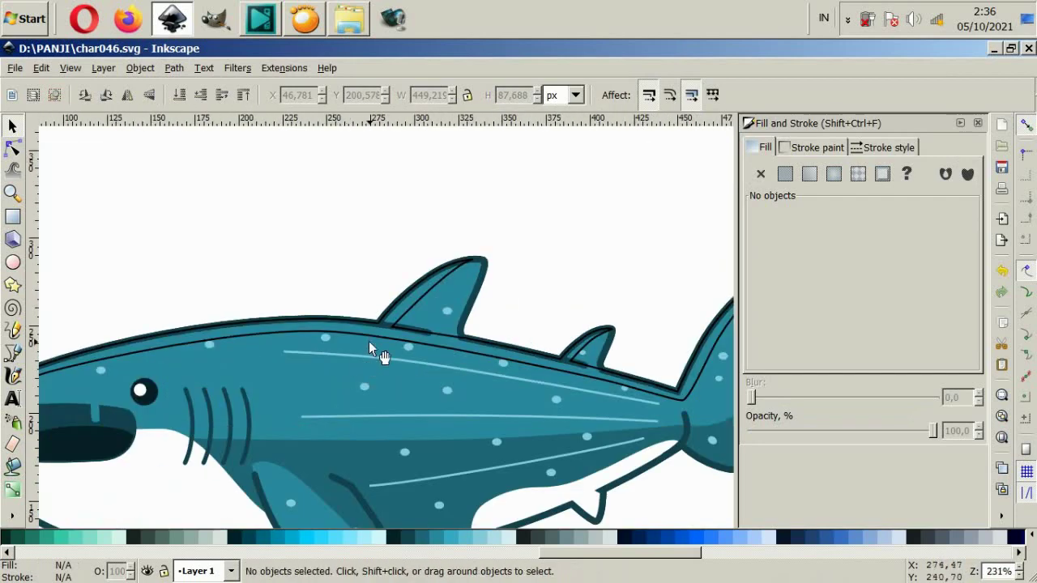
Fill the back band lighter teal #37ABC8 and remove its outline
{"action": "left_click", "coordinate": [369, 336]}
{"action": "left_click", "coordinate": [515, 538]}
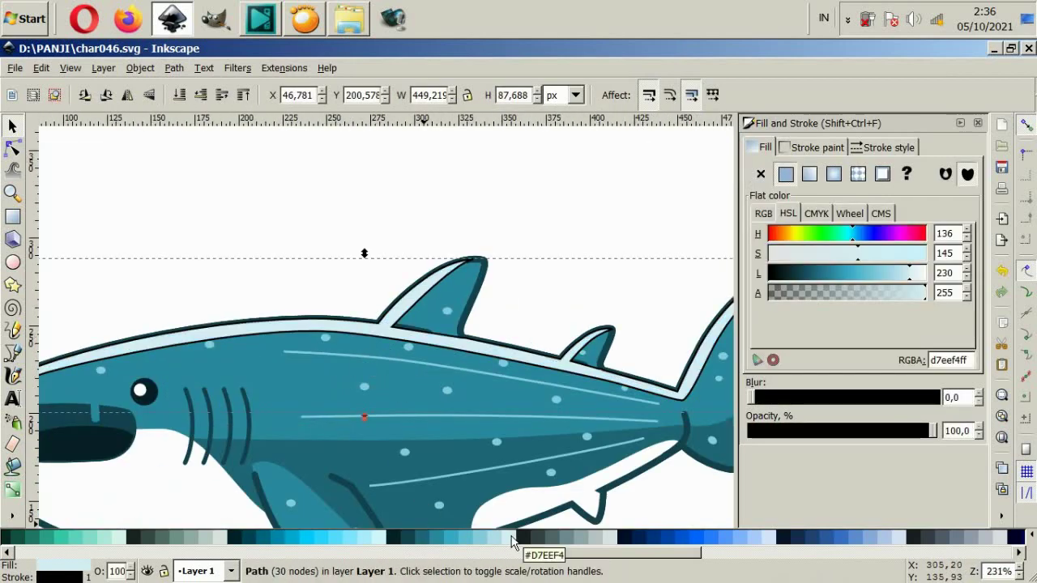
{"action": "left_click", "coordinate": [490, 537]}
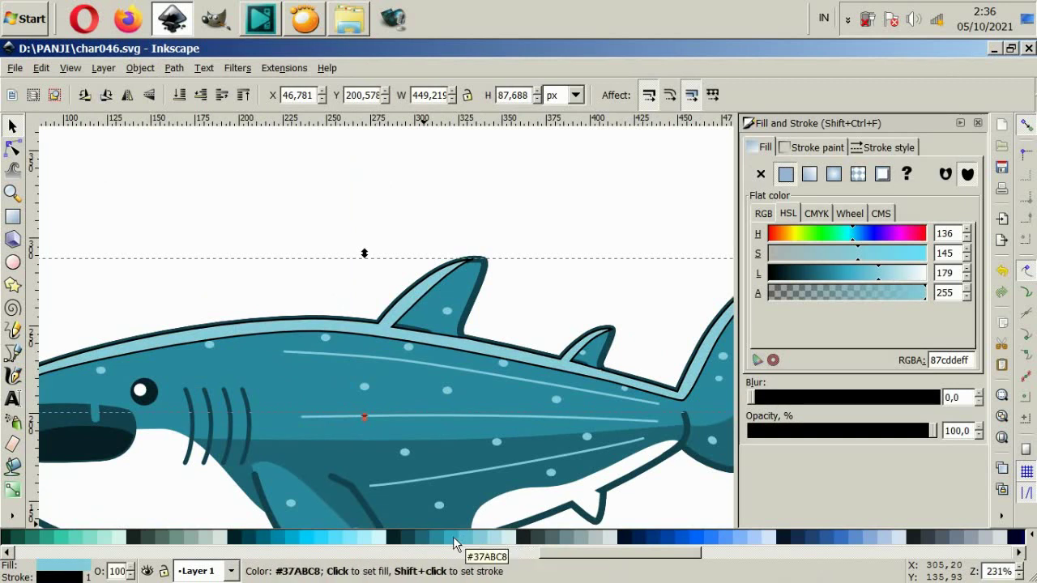
{"action": "left_click", "coordinate": [453, 538]}
{"action": "left_click", "coordinate": [452, 538]}
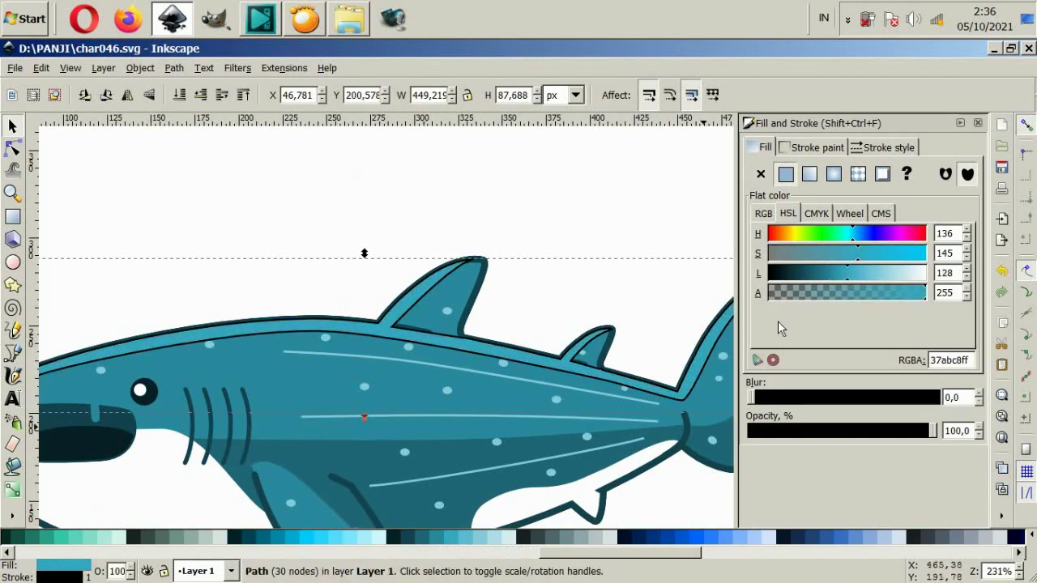
{"action": "left_click", "coordinate": [760, 173]}
{"action": "left_click", "coordinate": [809, 173]}
{"action": "left_click", "coordinate": [810, 148]}
{"action": "left_click", "coordinate": [760, 174]}
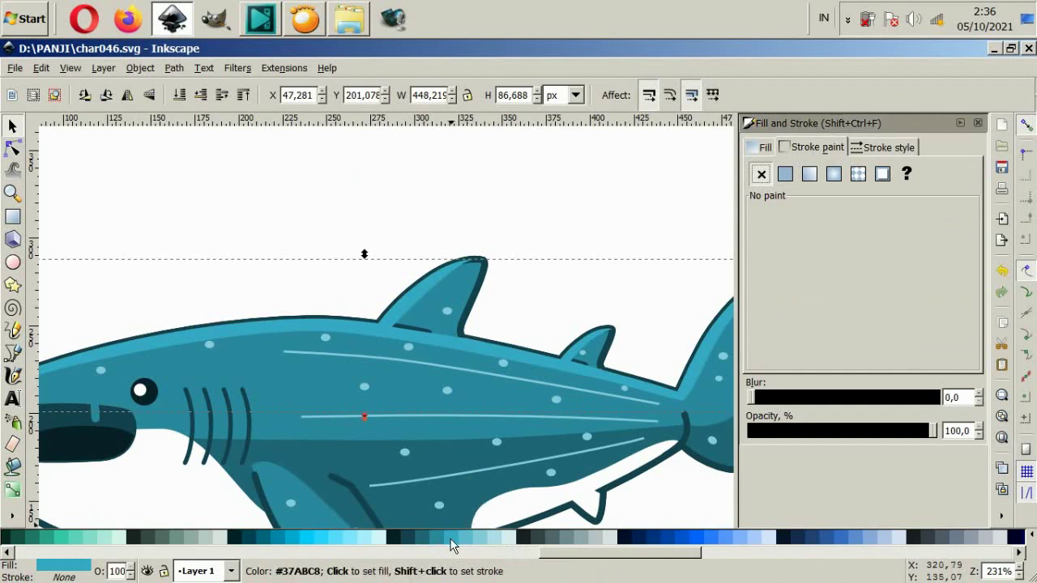
{"action": "scroll", "coordinate": [387, 261], "scroll_direction": "down", "scroll_amount": 1, "text": "ctrl"}
{"action": "left_click", "coordinate": [397, 257]}
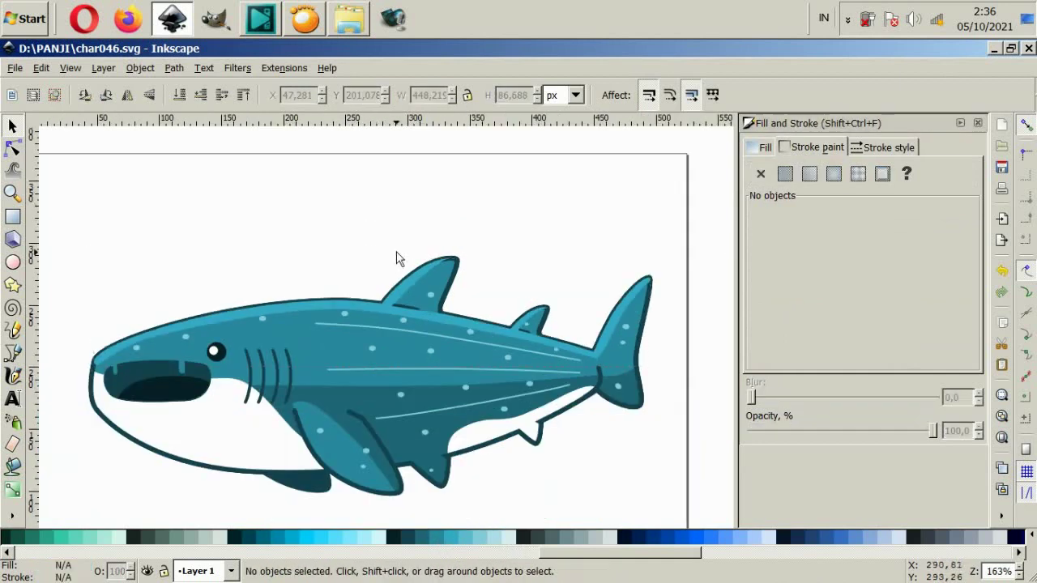
Select the back highlight band for node editing and move a node near the snout
{"action": "left_click", "coordinate": [439, 322]}
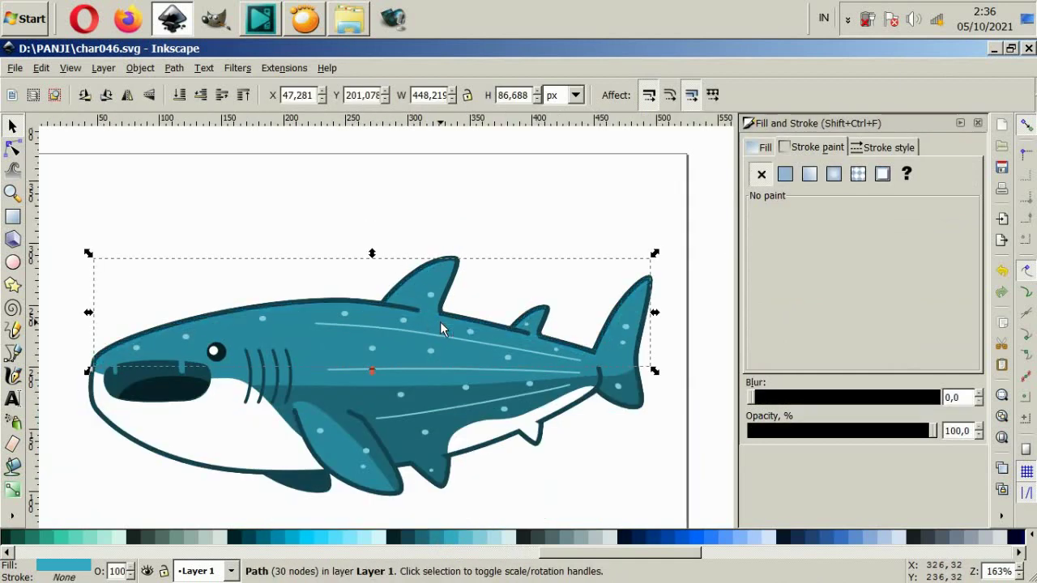
{"action": "left_click", "coordinate": [413, 248]}
{"action": "scroll", "coordinate": [357, 300], "scroll_direction": "down", "scroll_amount": 1}
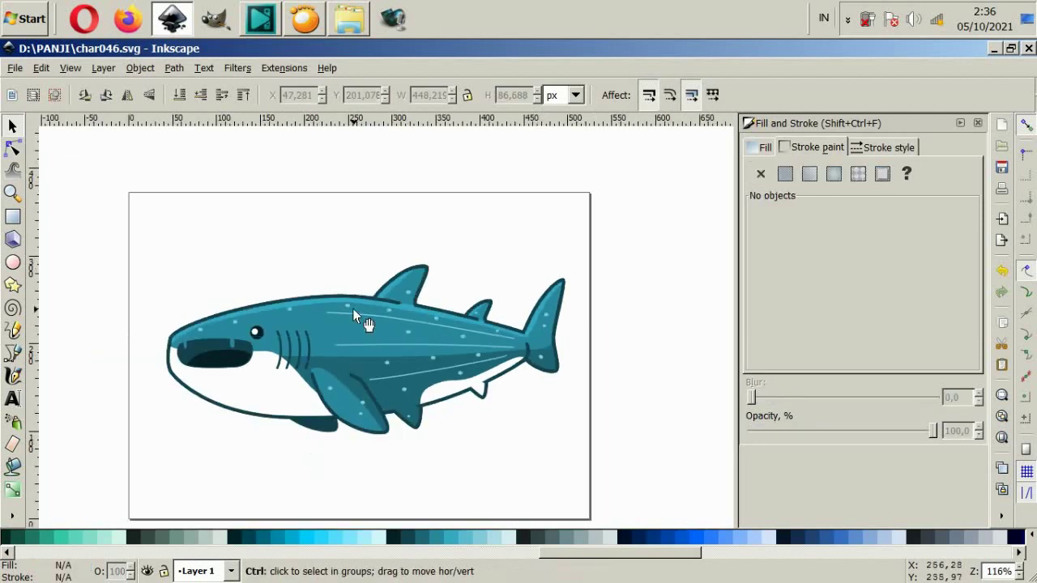
{"action": "scroll", "coordinate": [212, 328], "scroll_direction": "up", "scroll_amount": 2}
{"action": "left_click", "coordinate": [162, 314]}
{"action": "left_click", "coordinate": [12, 148]}
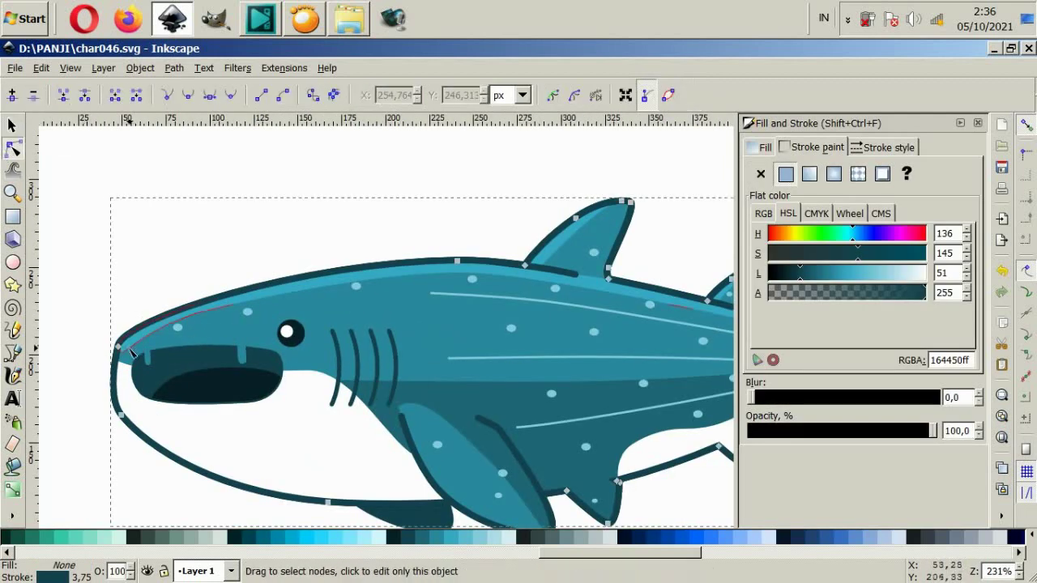
{"action": "left_click", "coordinate": [122, 350]}
{"action": "scroll", "coordinate": [122, 356], "scroll_direction": "up", "scroll_amount": 4}
{"action": "left_click_drag", "start_coordinate": [132, 303], "coordinate": [116, 303]}
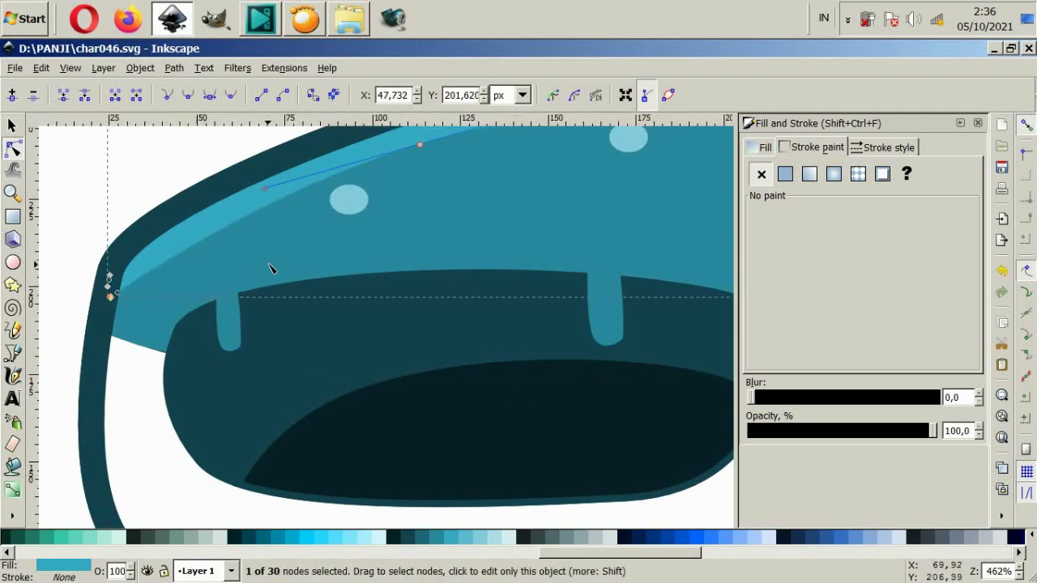
{"action": "scroll", "coordinate": [359, 233], "scroll_direction": "down", "scroll_amount": 4}
{"action": "scroll", "coordinate": [359, 232], "scroll_direction": "up", "scroll_amount": 2}
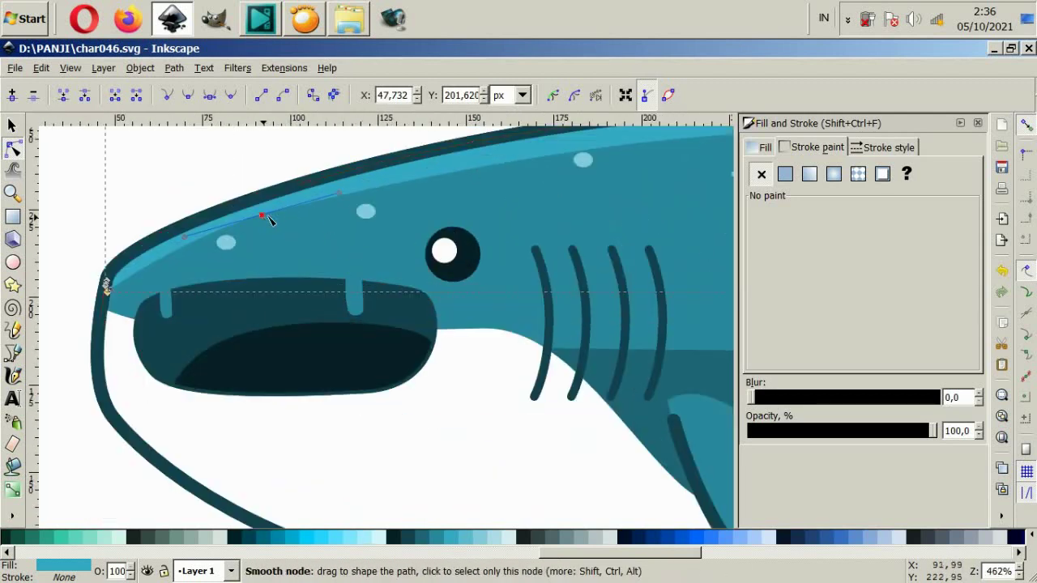
Nudge a band node onto the head curve and reshape the band's curve above the eye
{"action": "left_click_drag", "start_coordinate": [261, 217], "coordinate": [277, 218]}
{"action": "scroll", "coordinate": [277, 219], "scroll_direction": "down", "scroll_amount": 2}
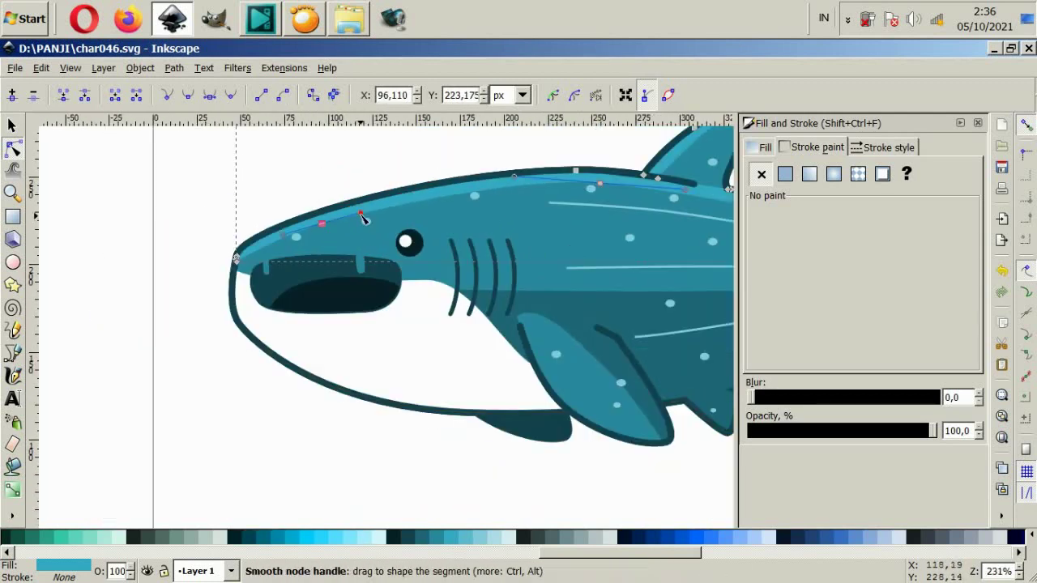
{"action": "left_click_drag", "start_coordinate": [364, 220], "coordinate": [398, 213]}
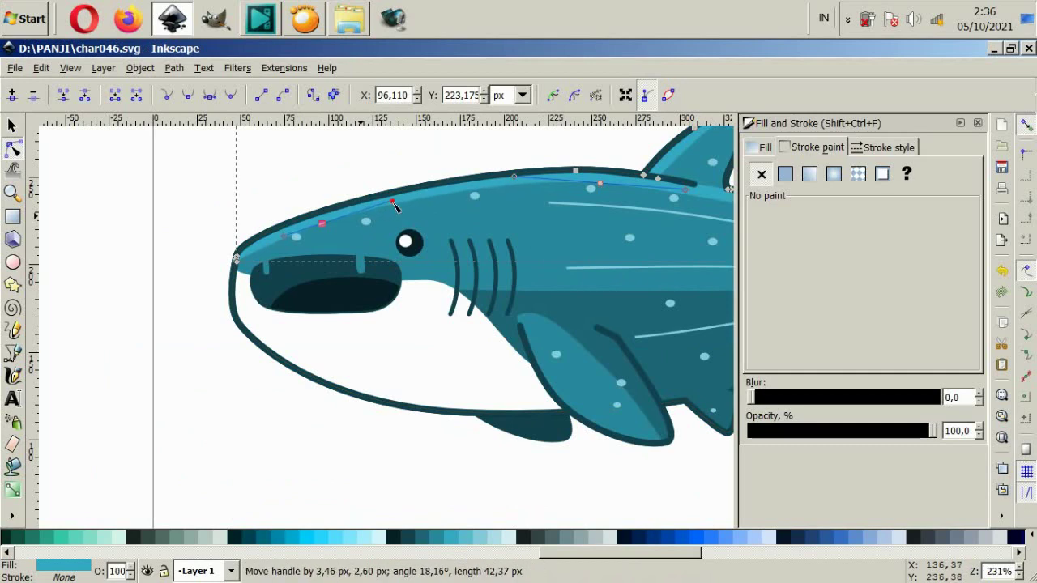
{"action": "key", "text": "Escape"}
{"action": "scroll", "coordinate": [380, 364], "scroll_direction": "down", "scroll_amount": 2}
{"action": "scroll", "coordinate": [514, 424], "scroll_direction": "down", "scroll_amount": 2}
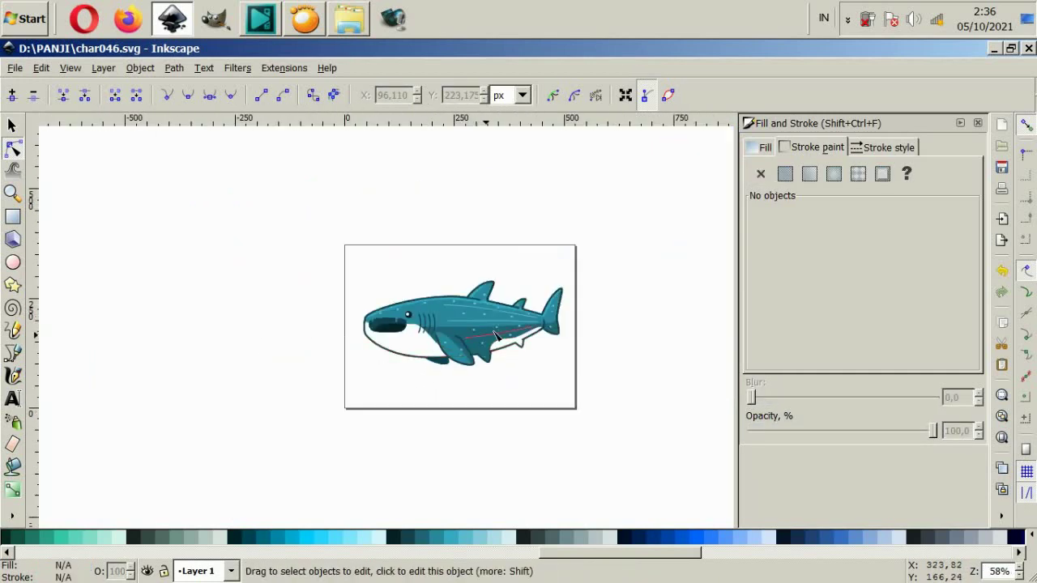
{"action": "scroll", "coordinate": [512, 424], "scroll_direction": "up", "scroll_amount": 2}
Draw a closed thin sliver along the pectoral fin's lower front edge with the Bezier pen
{"action": "scroll", "coordinate": [422, 431], "scroll_direction": "up", "scroll_amount": 2}
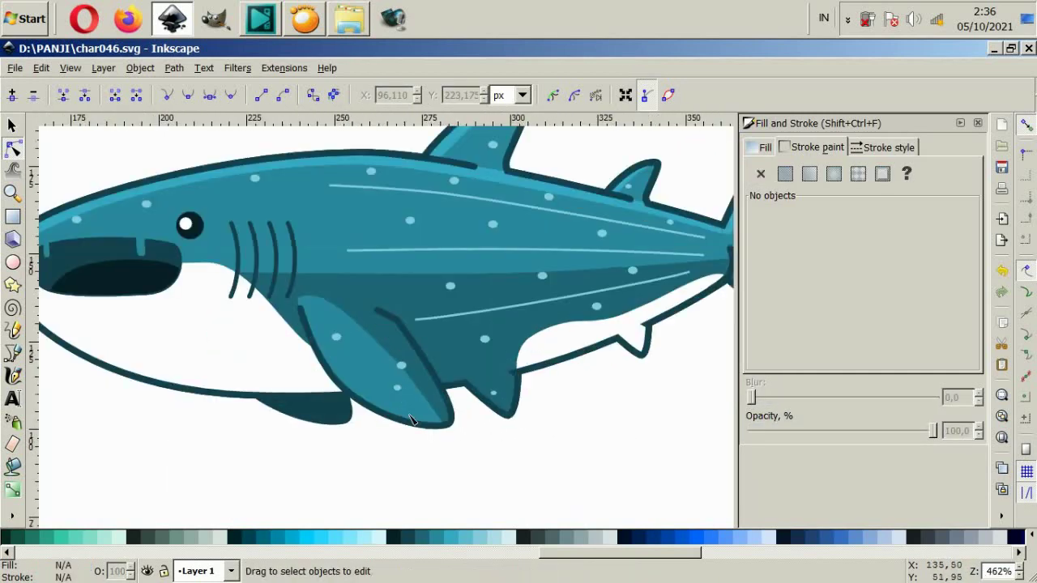
{"action": "scroll", "coordinate": [381, 359], "scroll_direction": "up", "scroll_amount": 2}
{"action": "key", "text": "b"}
{"action": "left_click", "coordinate": [189, 200]}
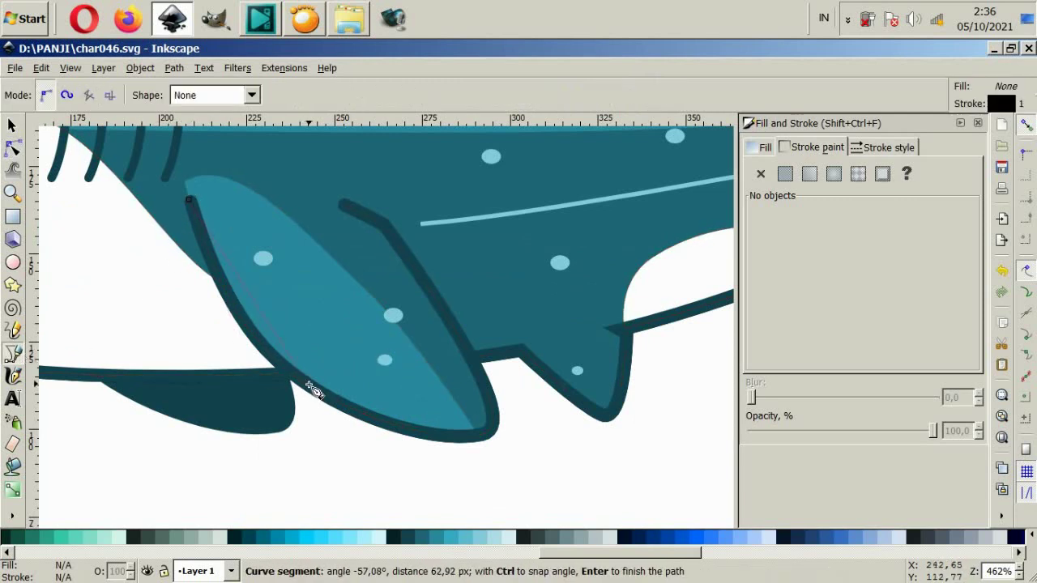
{"action": "left_click_drag", "start_coordinate": [312, 388], "coordinate": [393, 440]}
{"action": "left_click_drag", "start_coordinate": [457, 435], "coordinate": [463, 430]}
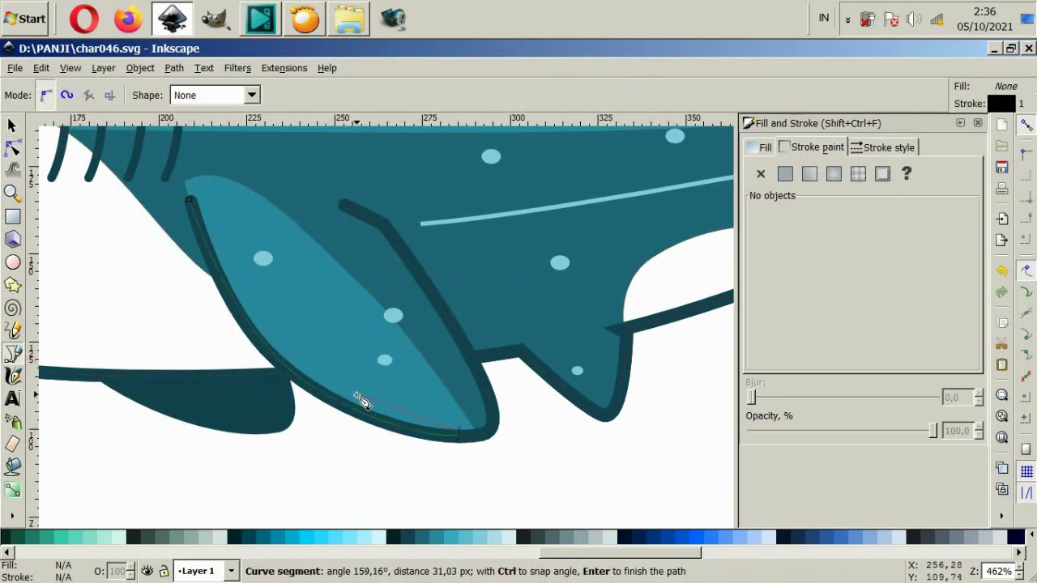
{"action": "left_click_drag", "start_coordinate": [355, 390], "coordinate": [310, 361]}
{"action": "left_click_drag", "start_coordinate": [261, 295], "coordinate": [243, 268]}
{"action": "left_click_drag", "start_coordinate": [206, 205], "coordinate": [197, 222]}
{"action": "left_click", "coordinate": [445, 537]}
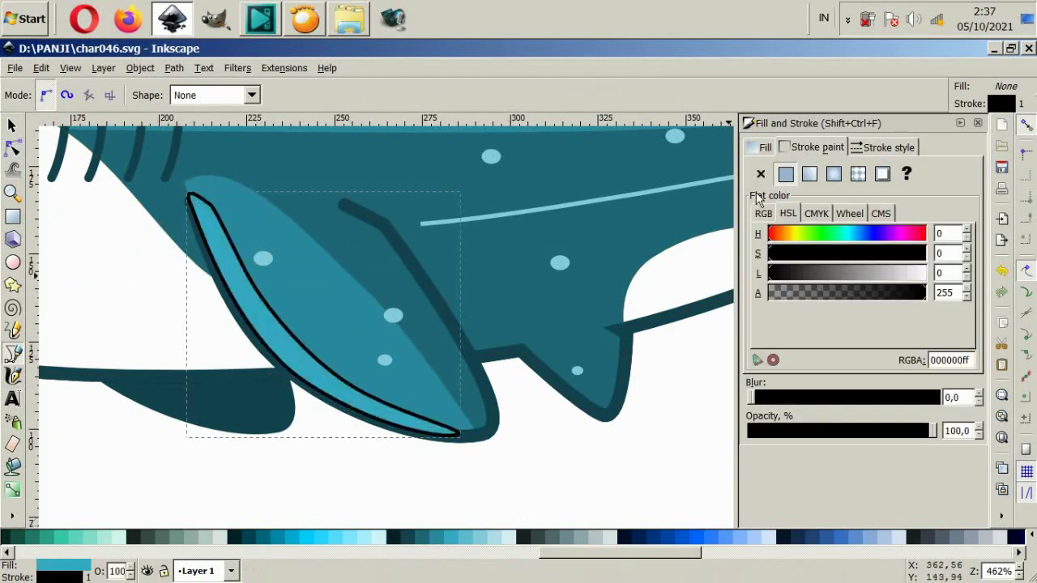
Give the fin sliver a light teal fill with no outline
{"action": "left_click", "coordinate": [6, 537], "text": "shift"}
{"action": "key", "text": "s"}
{"action": "key", "text": "Escape"}
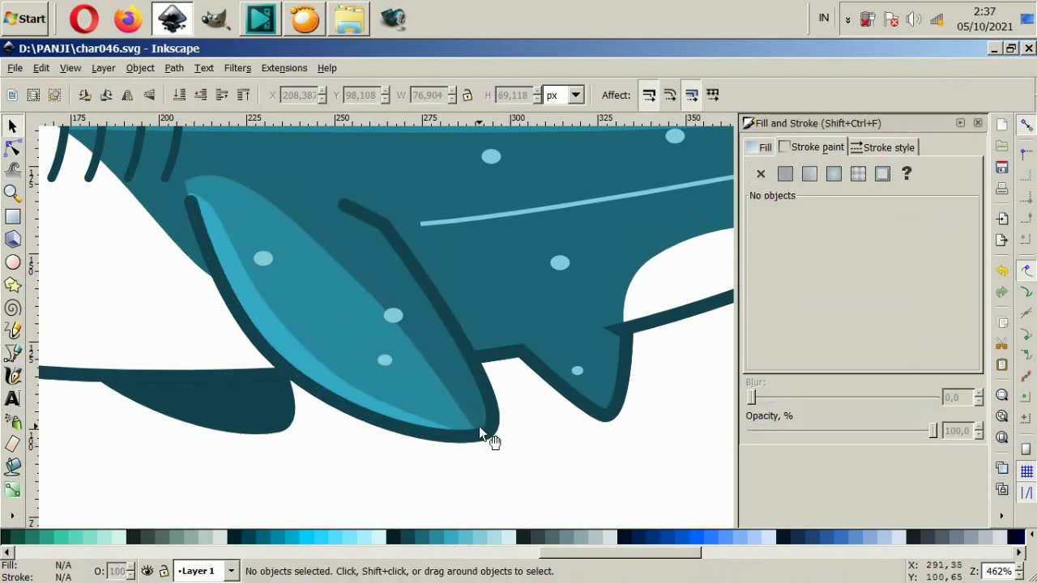
{"action": "key", "text": "5"}
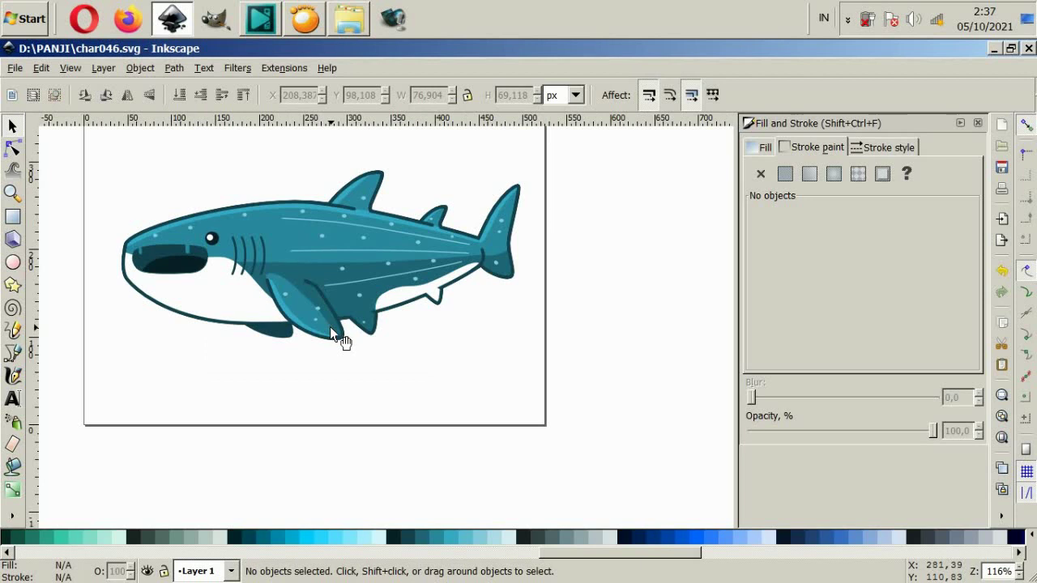
{"action": "key", "text": "grave"}
{"action": "left_click", "coordinate": [402, 274], "text": "ctrl"}
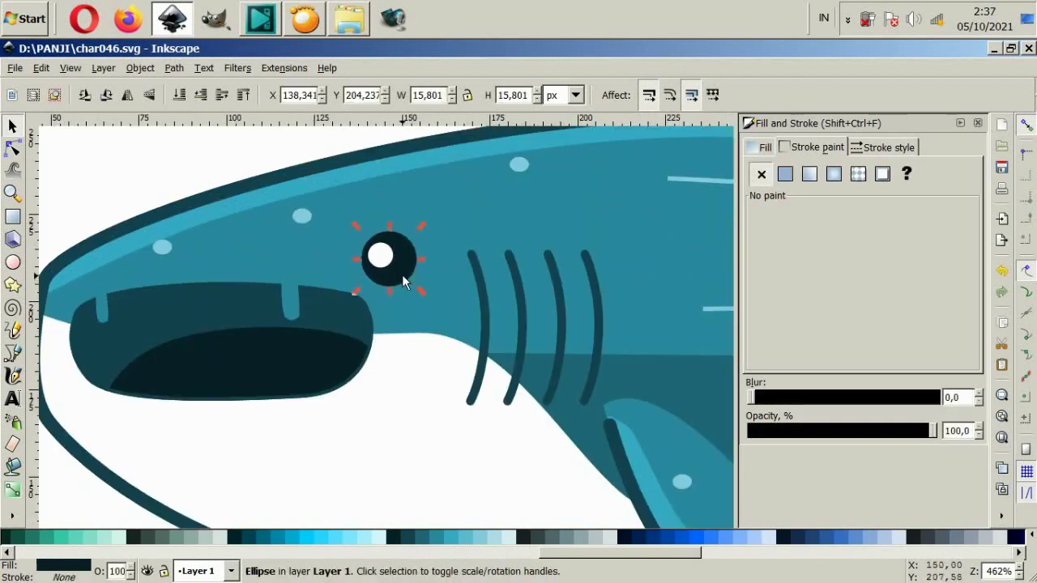
{"action": "left_click_drag", "start_coordinate": [402, 274], "coordinate": [354, 196]}
{"action": "key", "text": "ctrl+z"}
{"action": "key", "text": "5"}
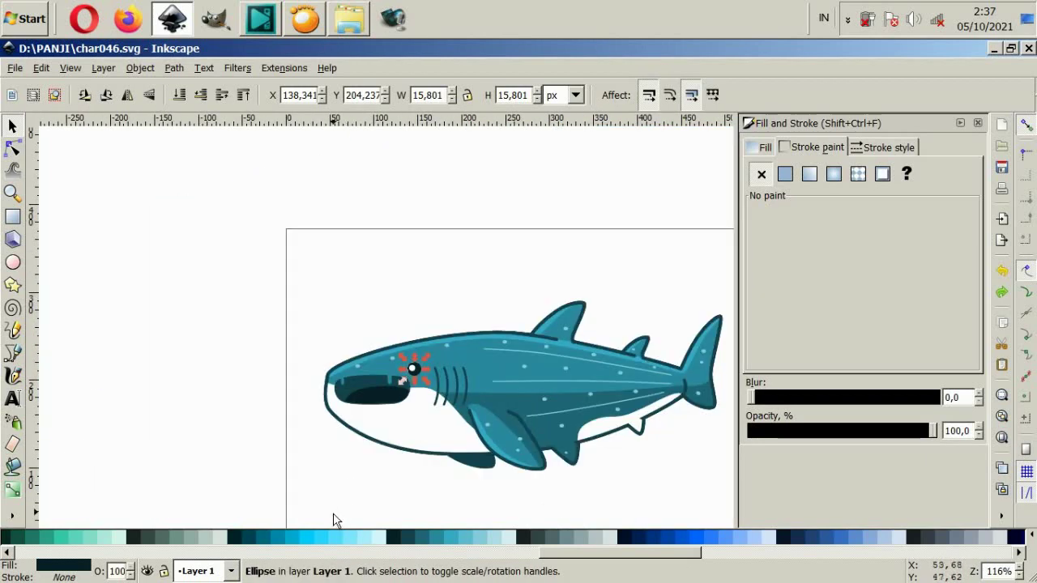
{"action": "key", "text": "Escape"}
{"action": "key", "text": "b"}
{"action": "key", "text": "plus"}
{"action": "key", "text": "plus"}
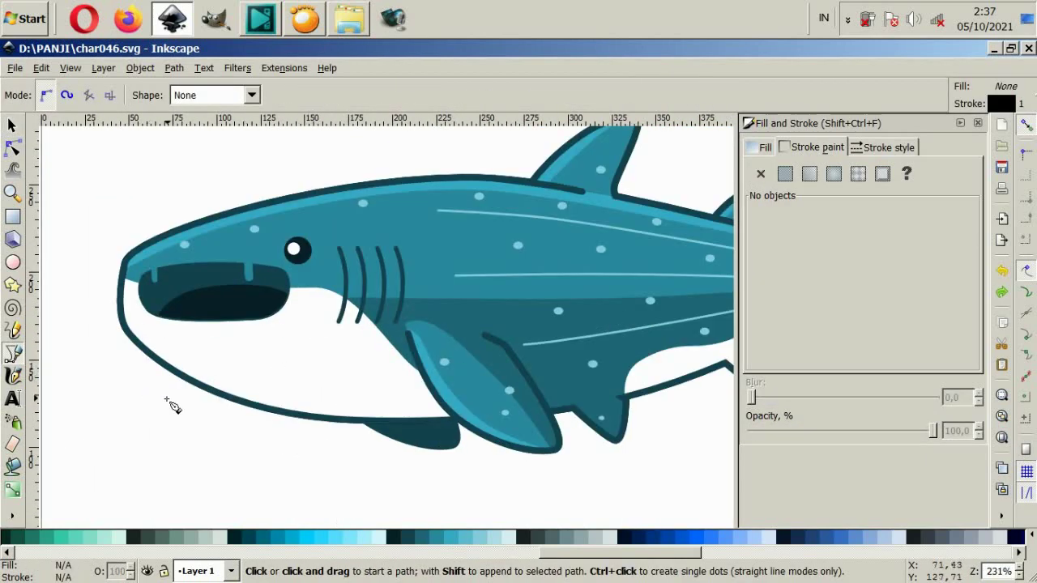
{"action": "left_click", "coordinate": [233, 451]}
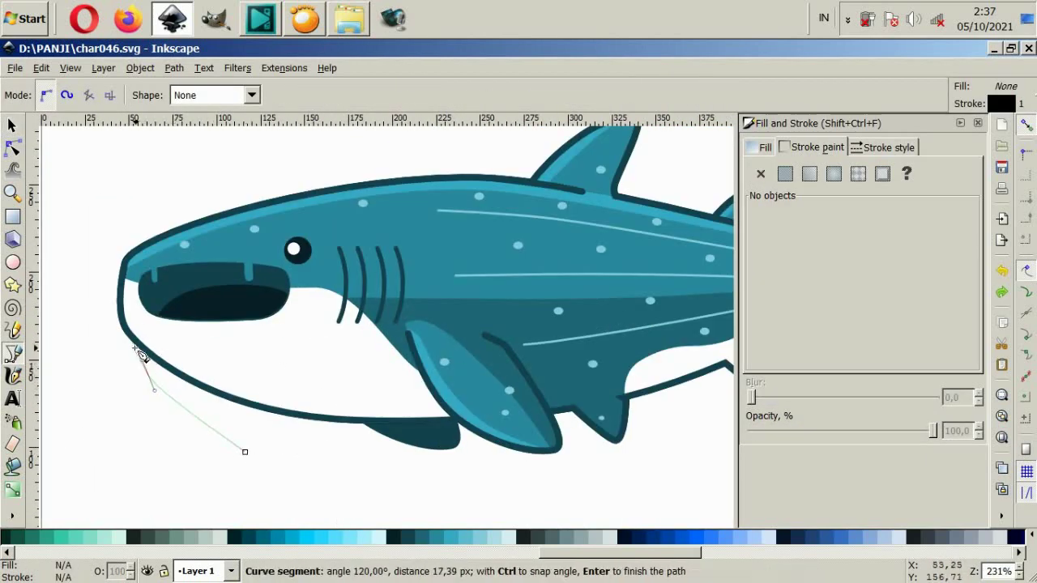
{"action": "key", "text": "Escape"}
{"action": "left_click", "coordinate": [120, 353]}
{"action": "mouse_move", "coordinate": [338, 358]}
{"action": "left_mouse_down"}
{"action": "mouse_move", "coordinate": [361, 363]}
{"action": "mouse_move", "coordinate": [349, 378]}
{"action": "left_mouse_up"}
{"action": "key", "text": "Escape"}
{"action": "left_click", "coordinate": [129, 351]}
{"action": "scroll", "coordinate": [432, 397], "scroll_direction": "right", "scroll_amount": 2}
{"action": "left_click_drag", "start_coordinate": [413, 403], "coordinate": [462, 398]}
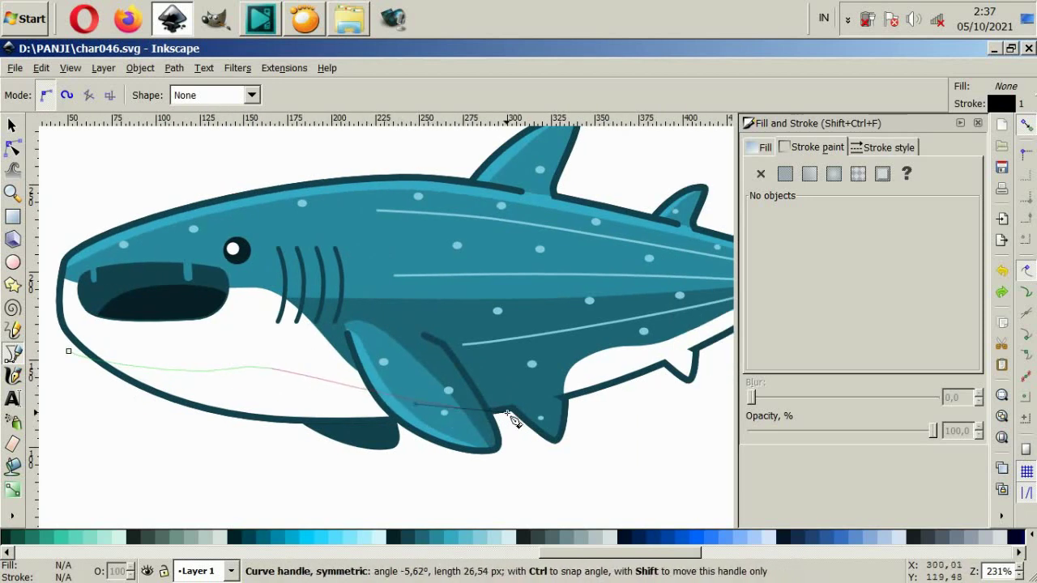
{"action": "scroll", "coordinate": [462, 398], "scroll_direction": "right", "scroll_amount": 3}
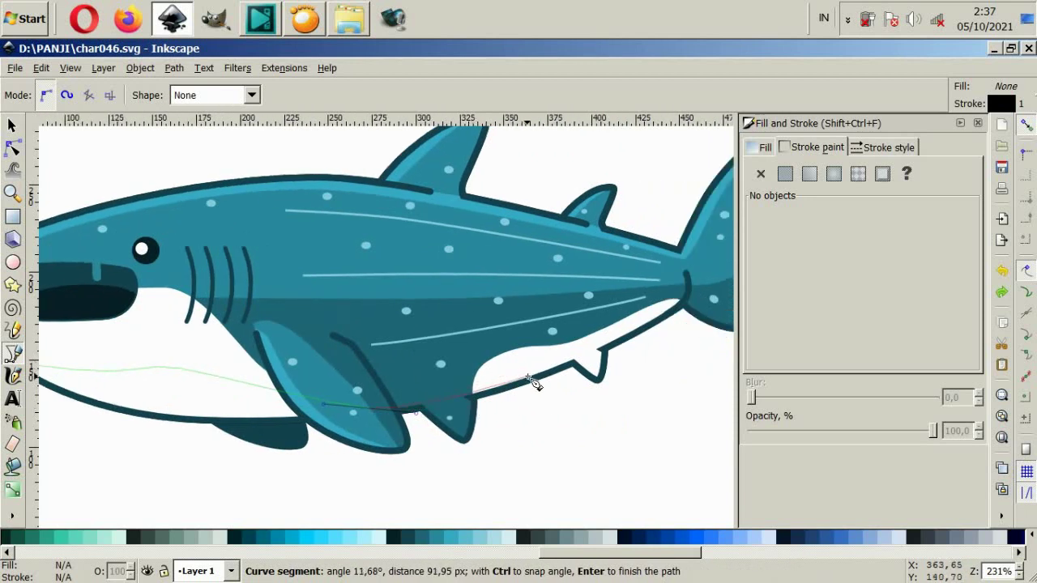
{"action": "left_click_drag", "start_coordinate": [516, 344], "coordinate": [567, 333]}
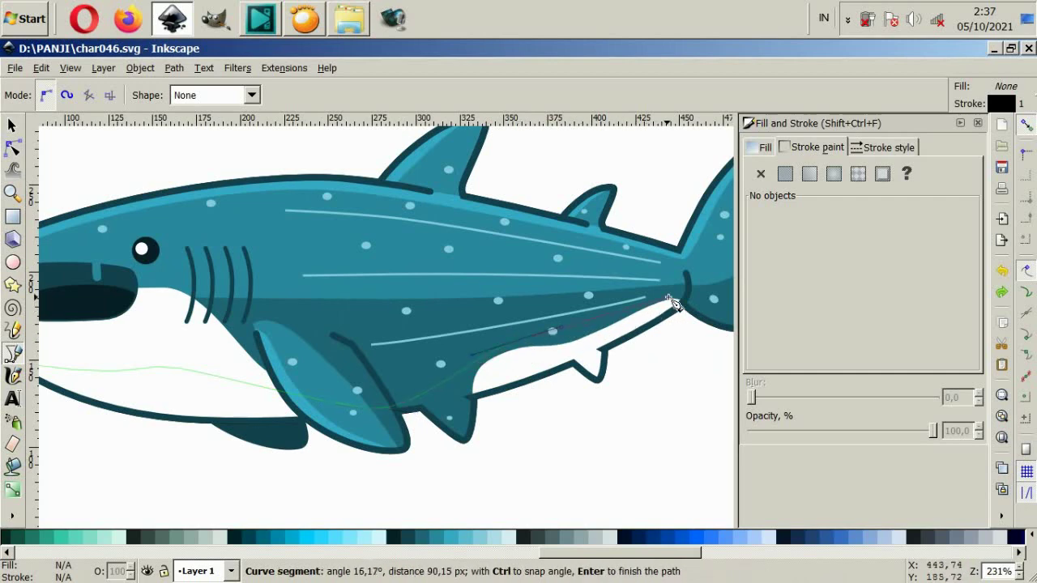
{"action": "key", "text": "Escape"}
{"action": "scroll", "coordinate": [162, 381], "scroll_direction": "down", "scroll_amount": 1}
{"action": "scroll", "coordinate": [167, 377], "scroll_direction": "down", "scroll_amount": 1}
Draw a closed outline from snout along the mouth to the gills and over the head; select the belly
{"action": "scroll", "coordinate": [166, 386], "scroll_direction": "down", "scroll_amount": 3}
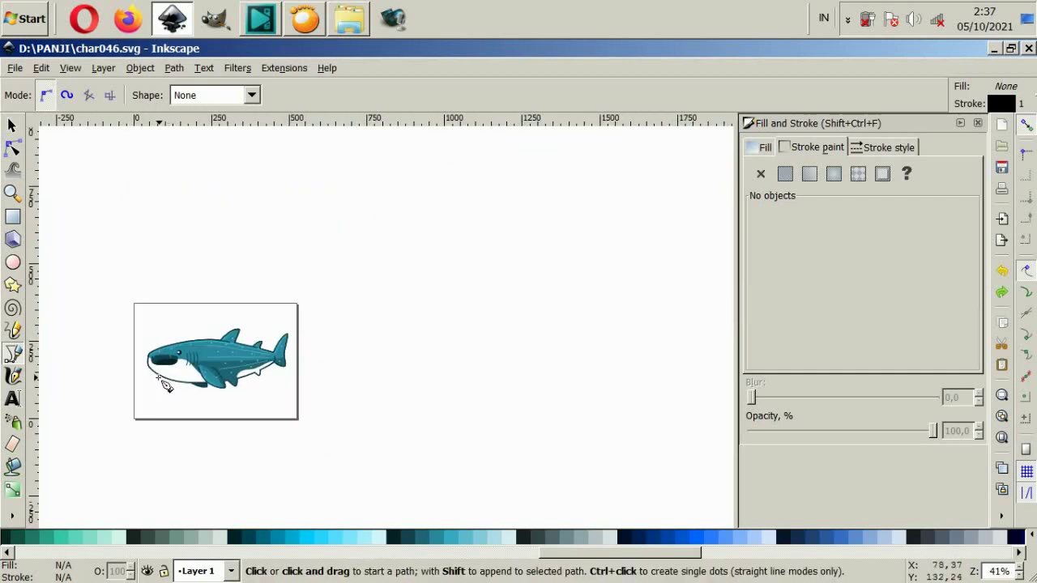
{"action": "scroll", "coordinate": [166, 386], "scroll_direction": "up", "scroll_amount": 3}
{"action": "scroll", "coordinate": [158, 373], "scroll_direction": "up", "scroll_amount": 3}
{"action": "left_click", "coordinate": [267, 494]}
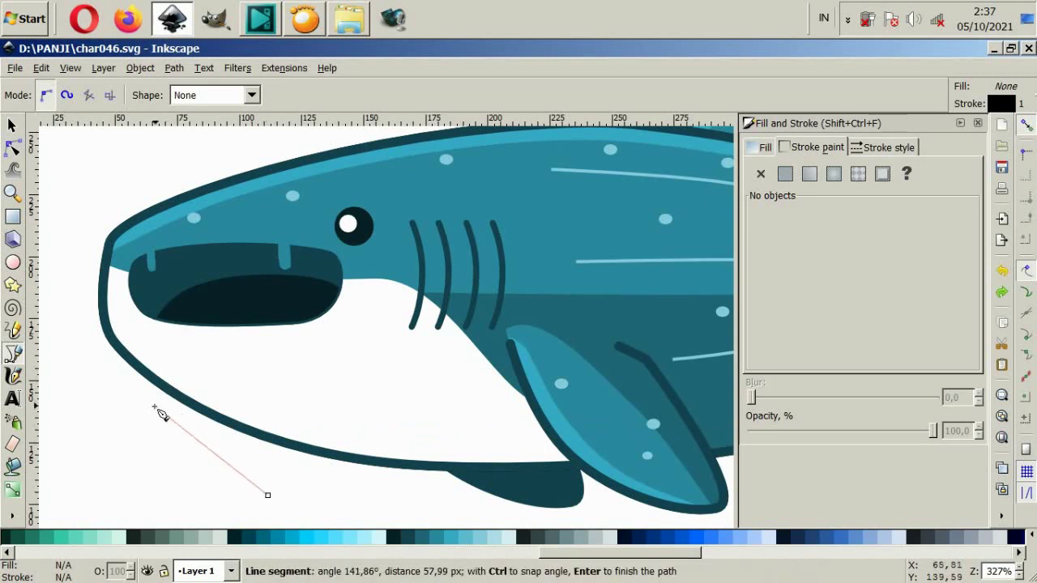
{"action": "key", "text": "Escape"}
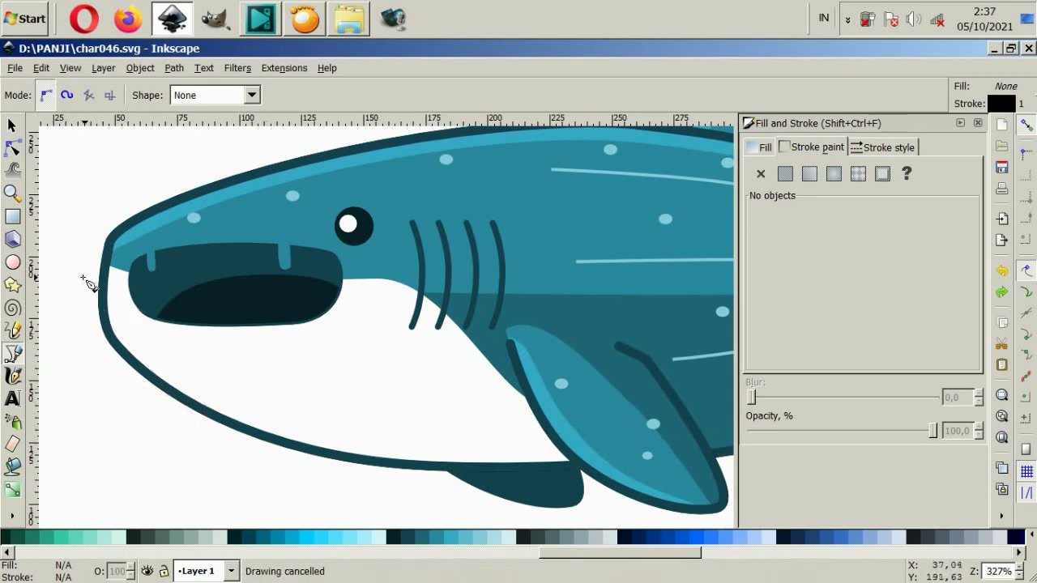
{"action": "left_click", "coordinate": [84, 275]}
{"action": "left_click", "coordinate": [231, 303]}
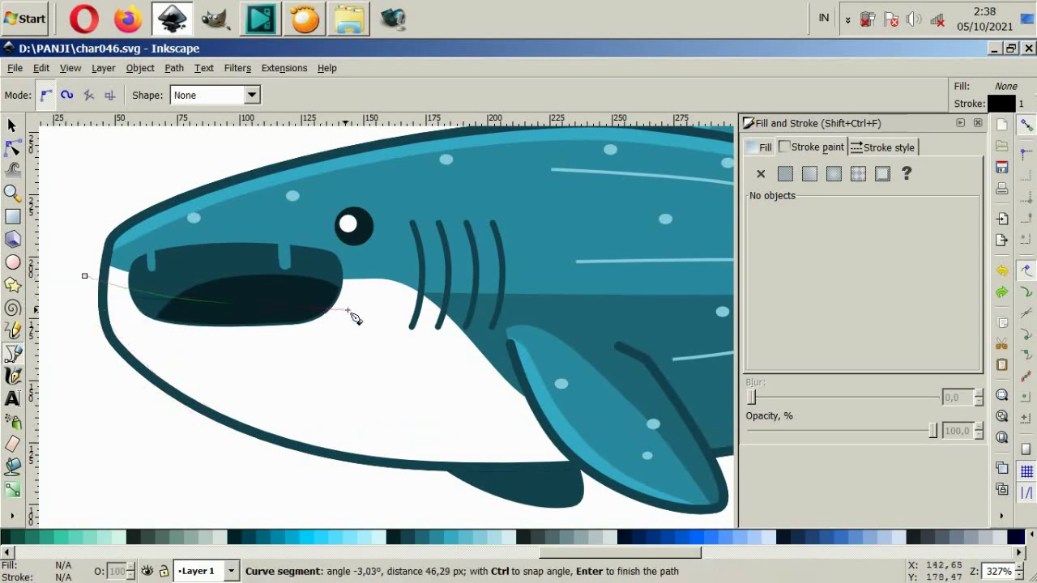
{"action": "left_click", "coordinate": [423, 290]}
{"action": "left_click", "coordinate": [227, 153]}
{"action": "left_click", "coordinate": [73, 179]}
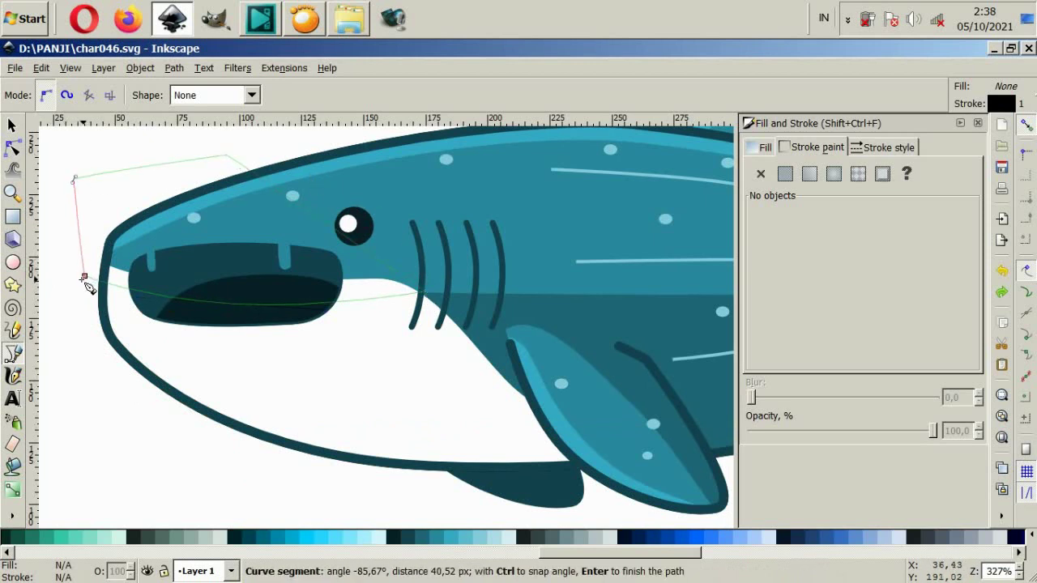
{"action": "left_click", "coordinate": [85, 276]}
{"action": "left_click", "coordinate": [12, 125]}
{"action": "left_click", "coordinate": [331, 354], "text": "ctrl"}
Raise the belly to the top and intersect it with the new outline to form the mouth stripe
{"action": "key", "text": "Home"}
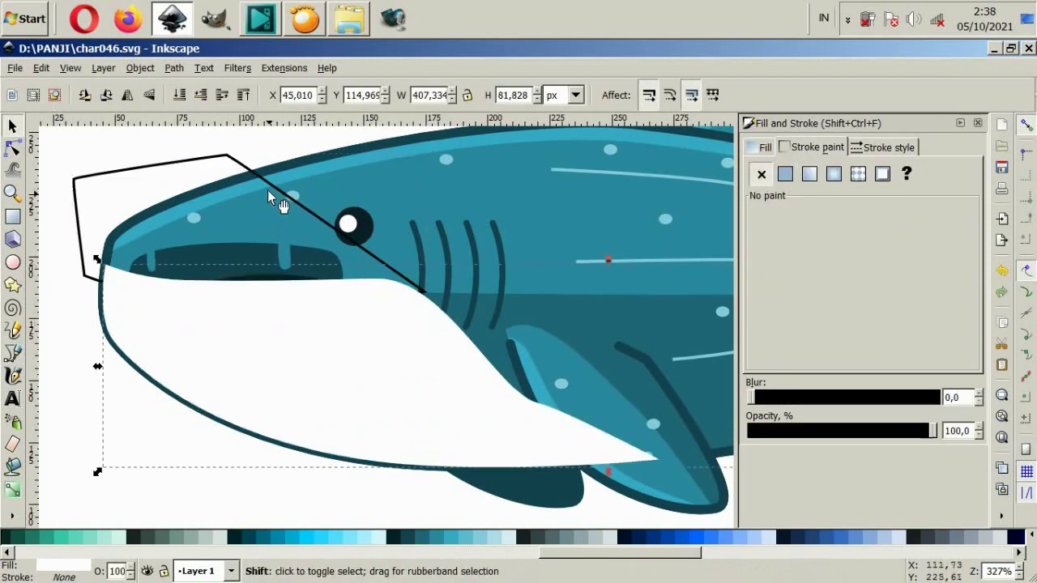
{"action": "left_click", "coordinate": [268, 187], "text": "shift"}
{"action": "left_click", "coordinate": [174, 68]}
{"action": "left_click", "coordinate": [203, 180]}
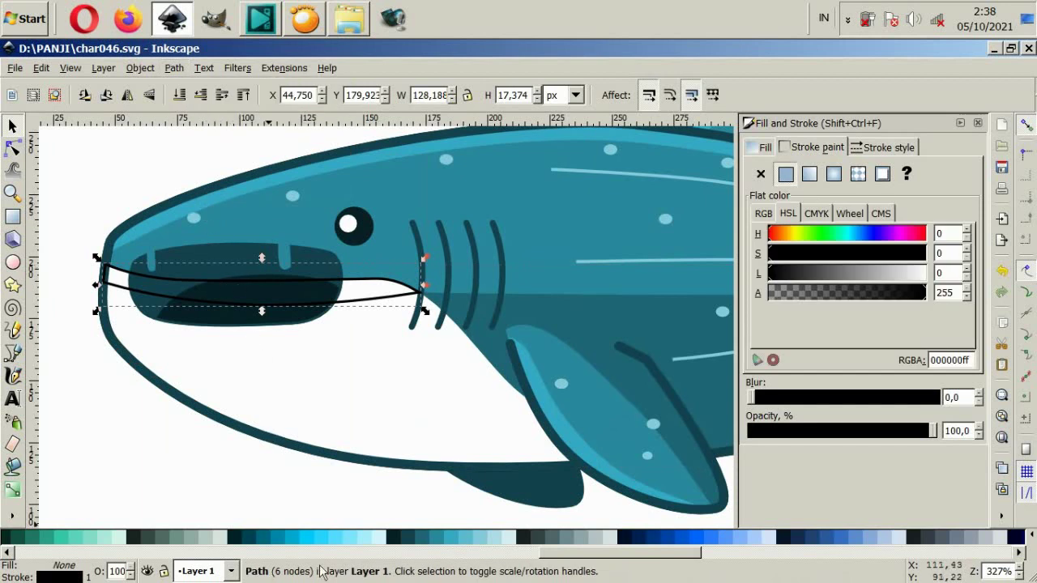
Fill the belly pale blue #D7EEF4 and make the mouth stripe white with no outline
{"action": "left_click", "coordinate": [445, 444]}
{"action": "left_click", "coordinate": [504, 537]}
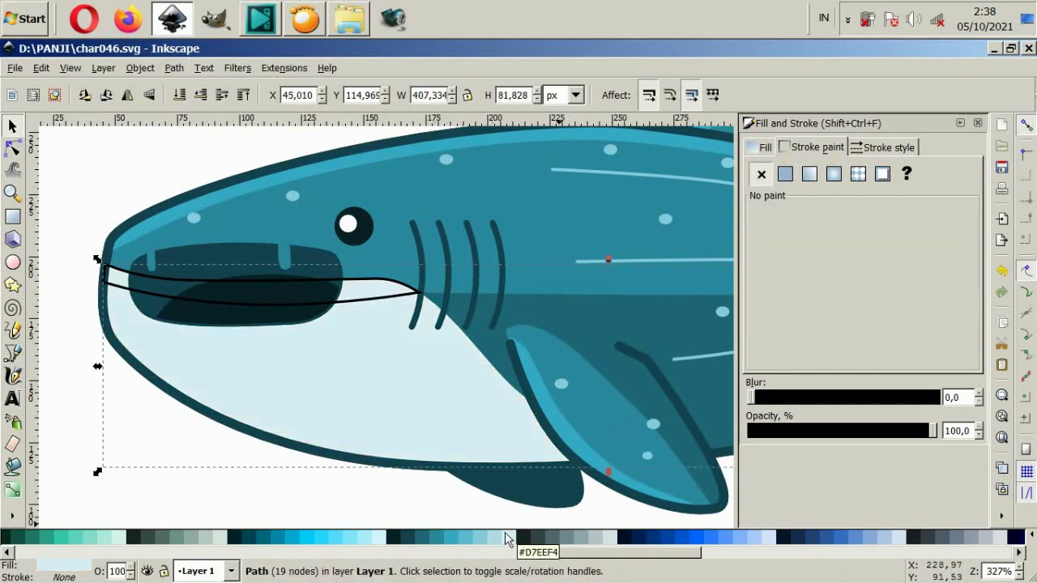
{"action": "left_click", "coordinate": [370, 304]}
{"action": "left_click", "coordinate": [509, 541]}
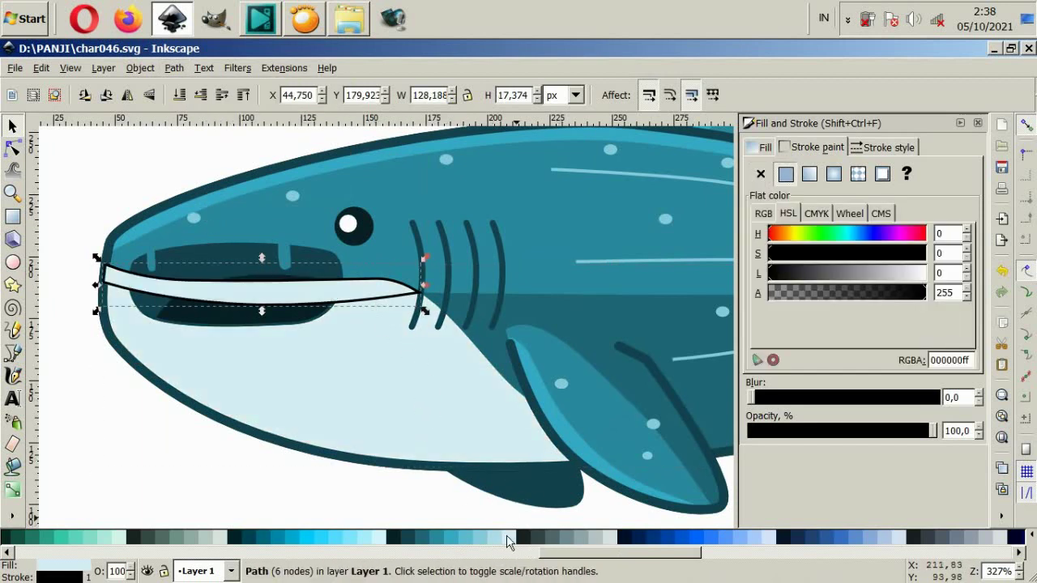
{"action": "left_click_drag", "start_coordinate": [563, 553], "coordinate": [22, 553]}
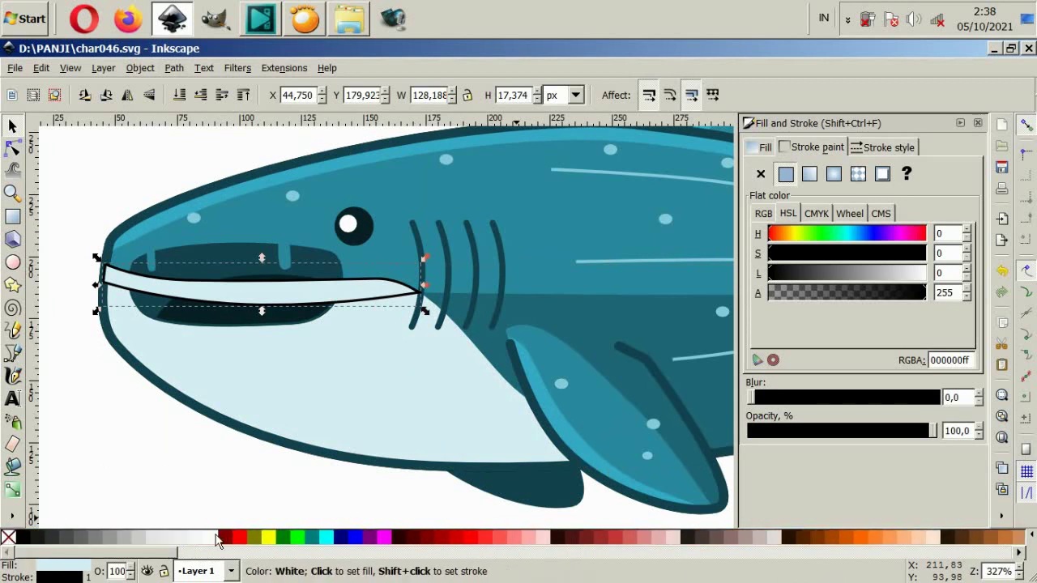
{"action": "left_click", "coordinate": [213, 537]}
{"action": "left_click", "coordinate": [761, 174]}
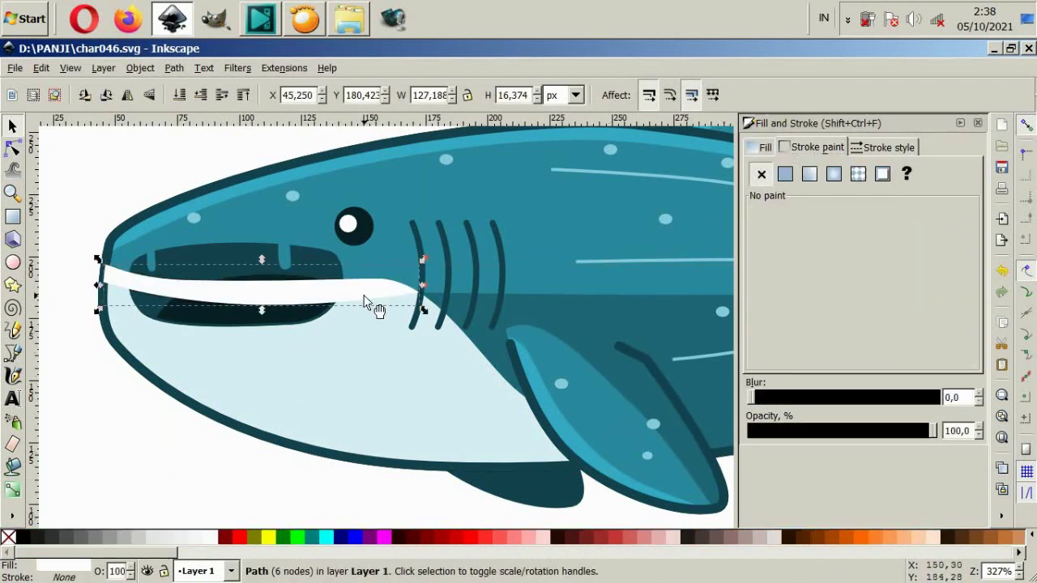
Drag the teal body's lower-edge nodes to reshape where it meets the pale belly
{"action": "key", "text": "Escape"}
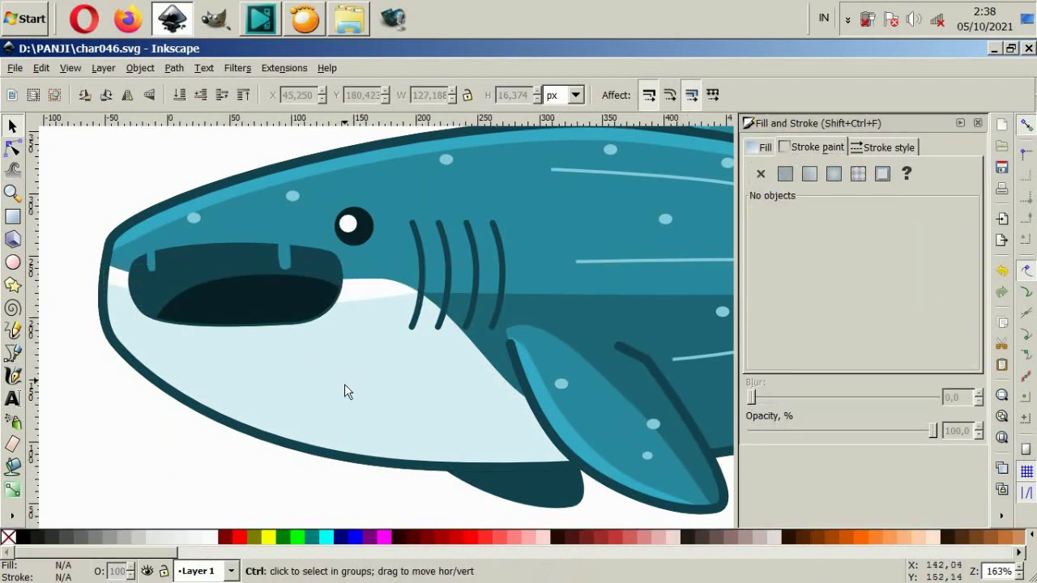
{"action": "scroll", "coordinate": [344, 384], "scroll_direction": "down", "scroll_amount": 2, "text": "ctrl"}
{"action": "left_click", "coordinate": [370, 398]}
{"action": "left_click", "coordinate": [184, 504]}
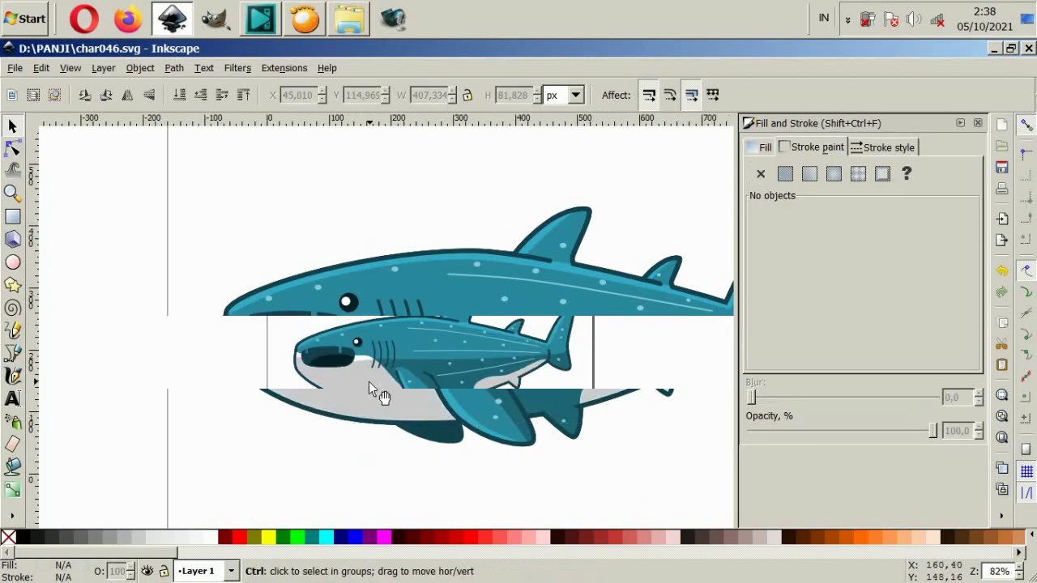
{"action": "scroll", "coordinate": [368, 381], "scroll_direction": "right", "scroll_amount": 3}
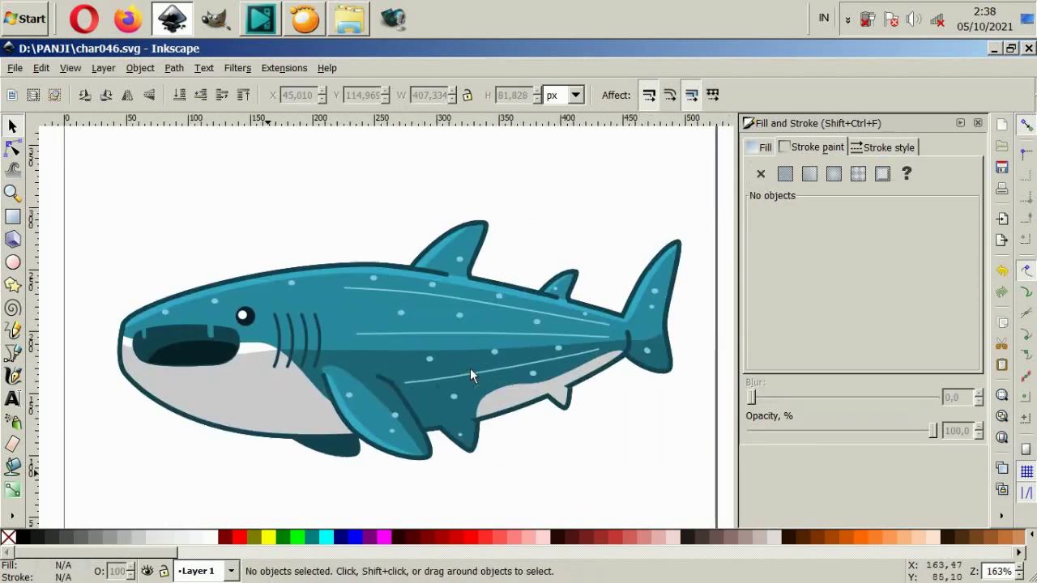
{"action": "key", "text": "Escape"}
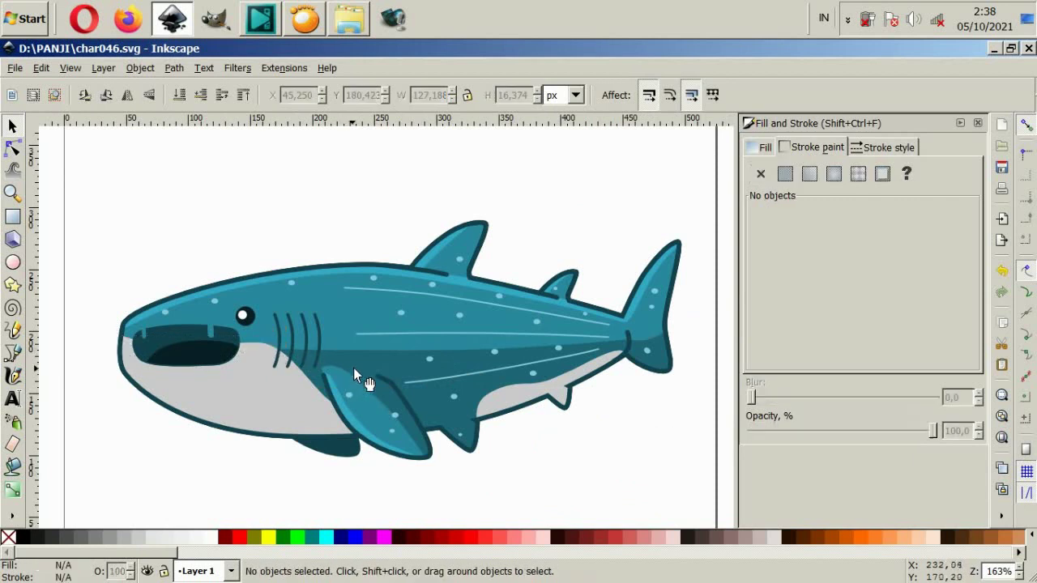
{"action": "left_click", "coordinate": [281, 355]}
{"action": "left_click", "coordinate": [13, 150]}
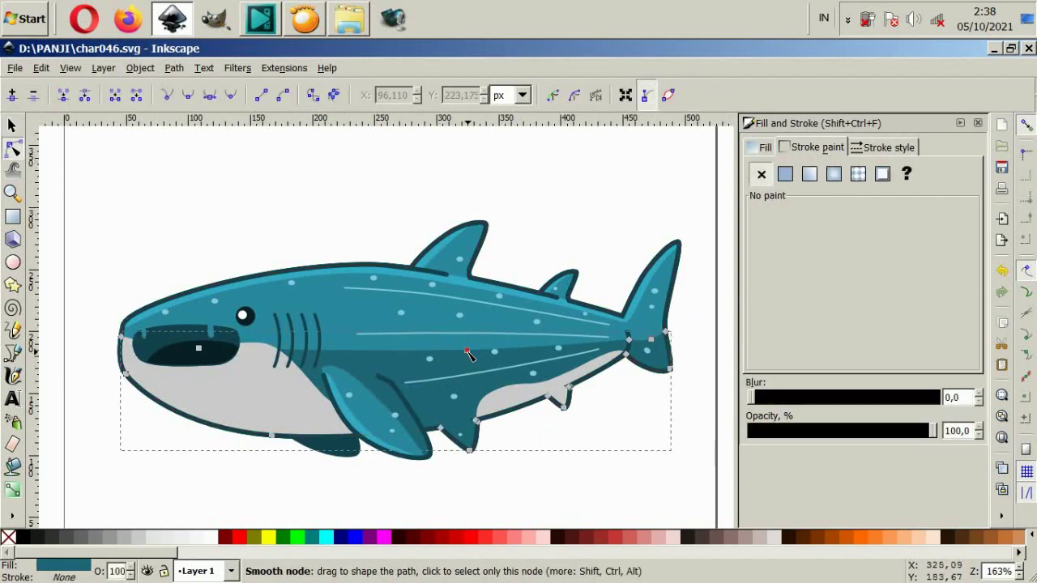
{"action": "mouse_move", "coordinate": [466, 357]}
{"action": "left_mouse_down"}
{"action": "mouse_move", "coordinate": [389, 375]}
{"action": "mouse_move", "coordinate": [389, 365]}
{"action": "left_mouse_up"}
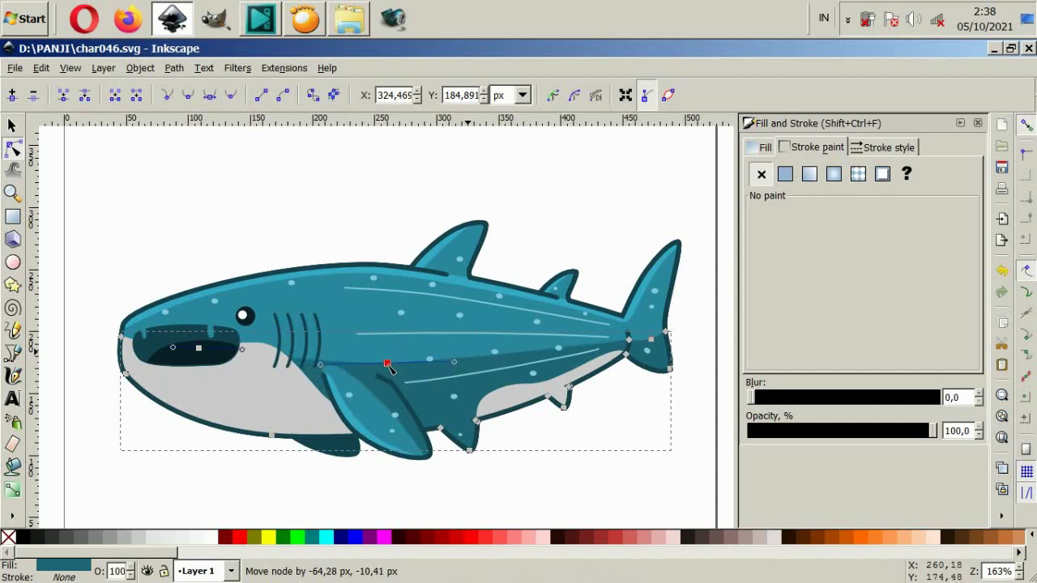
{"action": "left_click_drag", "start_coordinate": [390, 368], "coordinate": [403, 381]}
{"action": "left_click", "coordinate": [525, 467]}
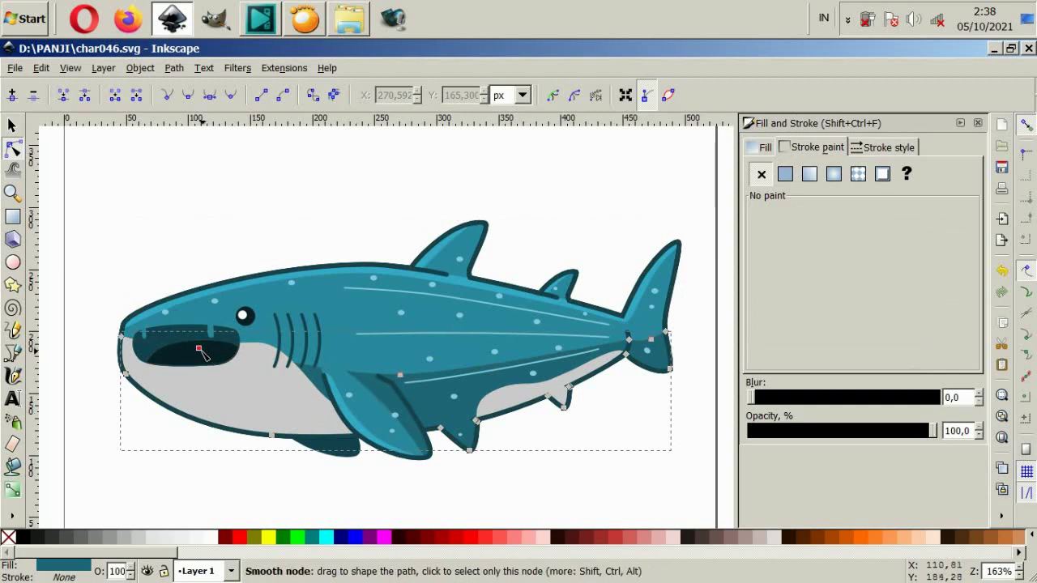
Nudge a body node near the mouth slightly left and check the pale belly shape
{"action": "left_click_drag", "start_coordinate": [173, 377], "coordinate": [171, 374]}
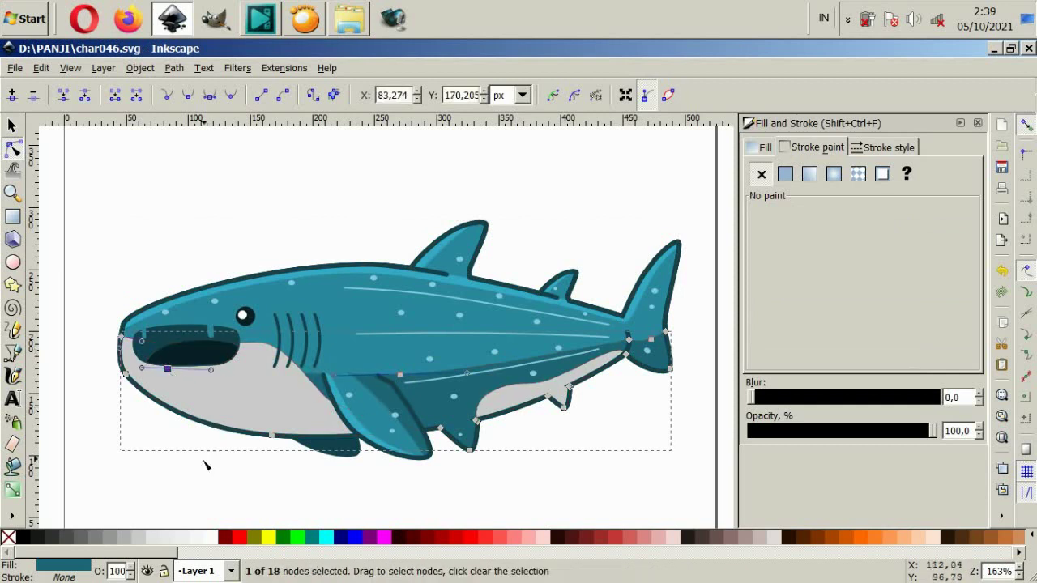
{"action": "left_click", "coordinate": [203, 456]}
{"action": "left_click", "coordinate": [238, 413]}
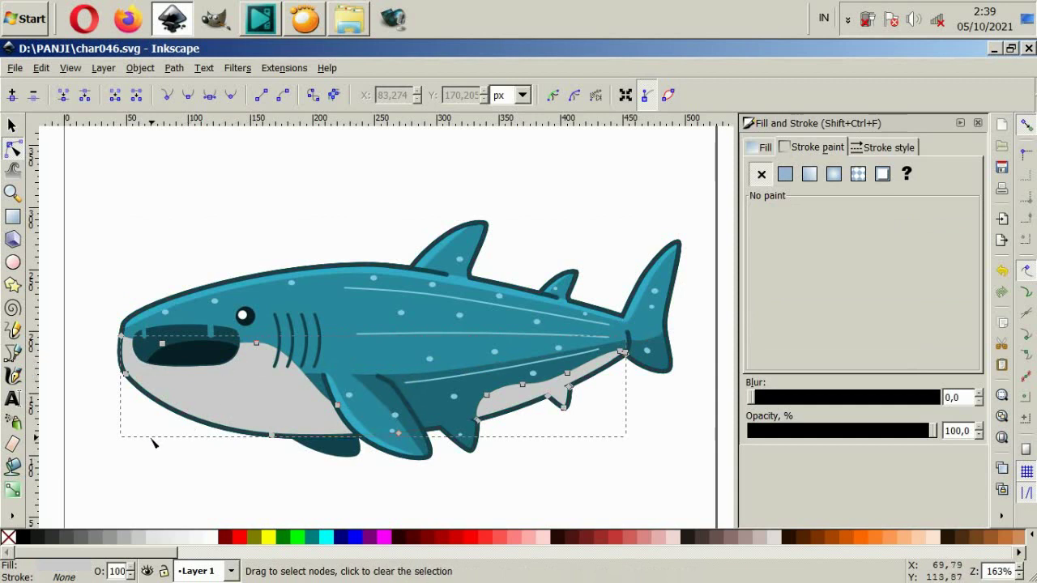
{"action": "left_click", "coordinate": [111, 433]}
{"action": "scroll", "coordinate": [186, 405], "scroll_direction": "down", "scroll_amount": 4, "text": "ctrl"}
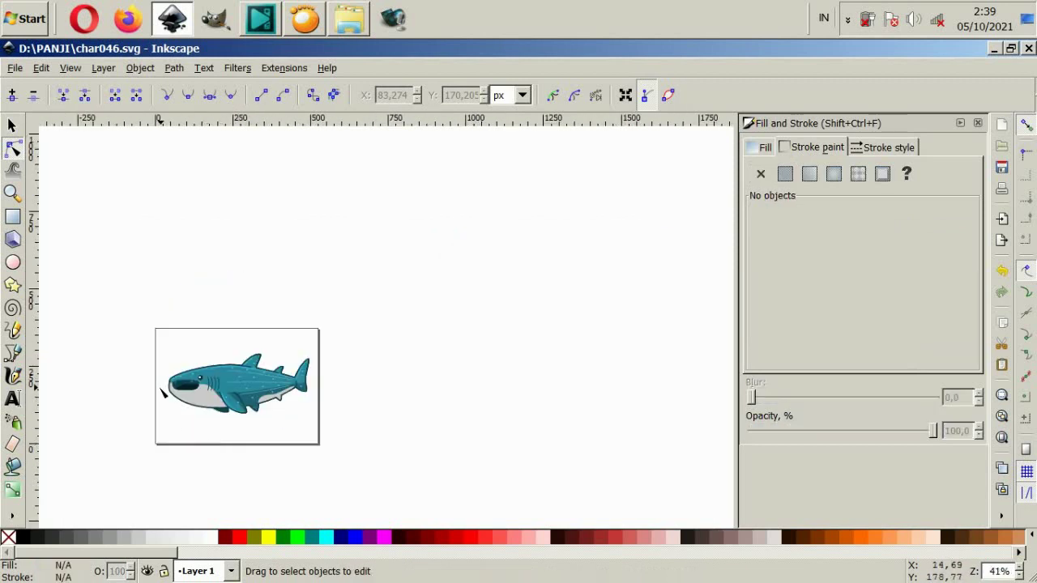
{"action": "scroll", "coordinate": [166, 395], "scroll_direction": "up", "scroll_amount": 4, "text": "ctrl"}
{"action": "scroll", "coordinate": [227, 365], "scroll_direction": "up", "scroll_amount": 2, "text": "ctrl"}
Move a node of the thin path near the mouth down and right
{"action": "left_click", "coordinate": [584, 393]}
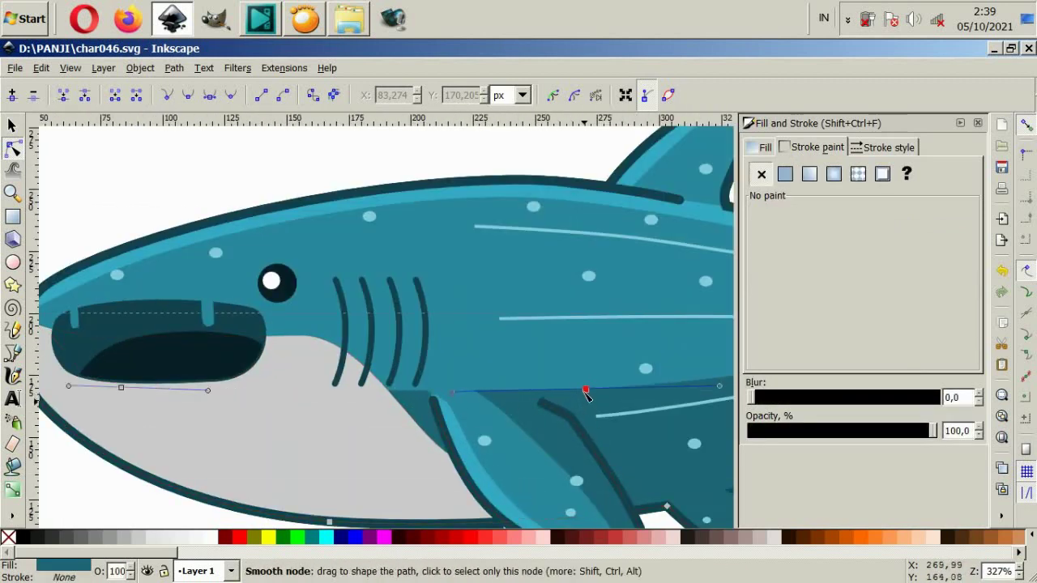
{"action": "left_click_drag", "start_coordinate": [587, 394], "coordinate": [602, 412]}
{"action": "scroll", "coordinate": [432, 397], "scroll_direction": "down", "scroll_amount": 4, "text": "ctrl"}
{"action": "left_click", "coordinate": [330, 283]}
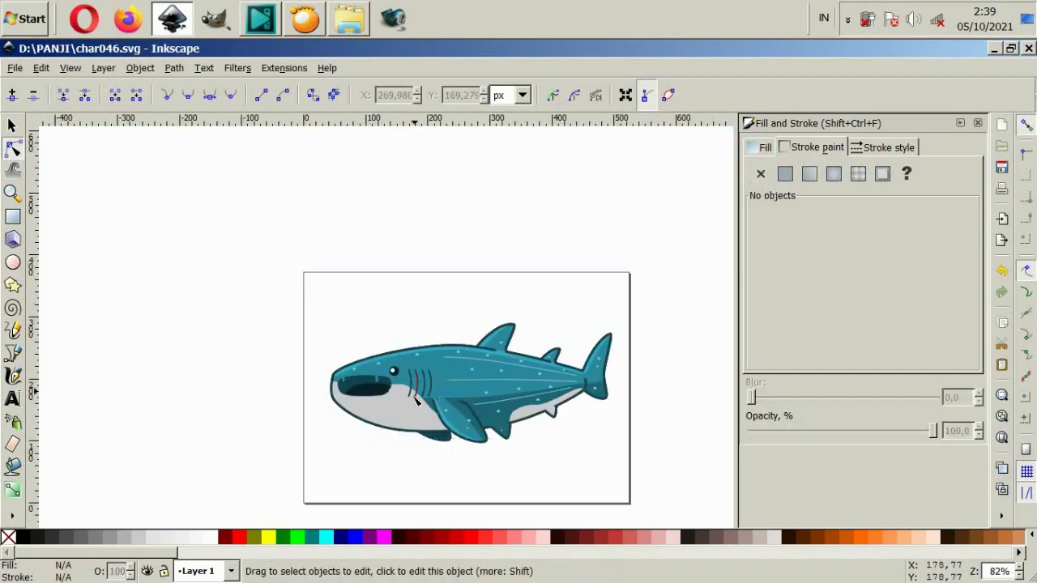
{"action": "scroll", "coordinate": [414, 399], "scroll_direction": "up", "scroll_amount": 2, "text": "ctrl"}
Draw a closed six-node outline around the lower jaw and front belly, curved along the mouth
{"action": "left_click", "coordinate": [14, 356]}
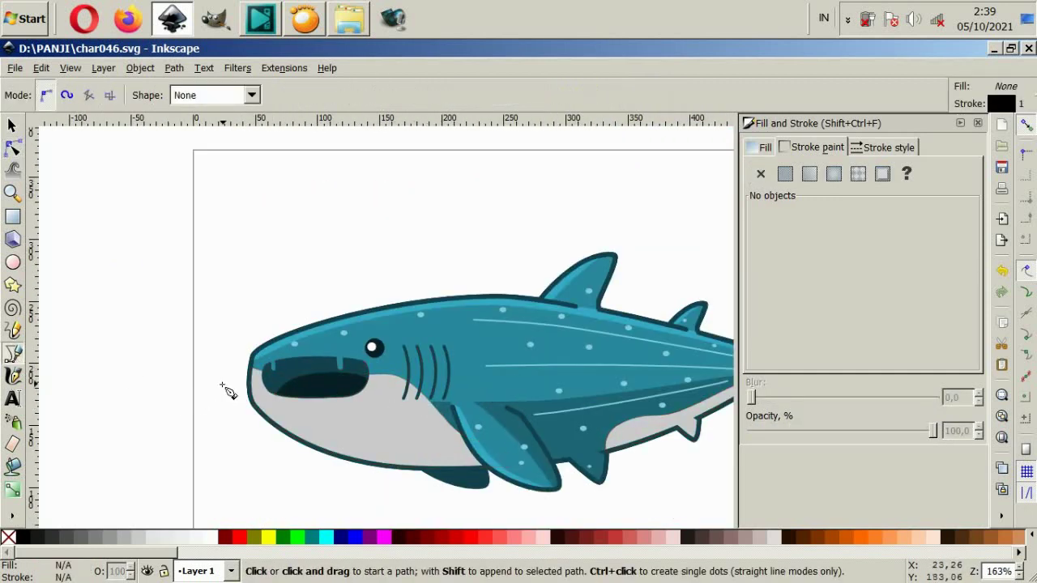
{"action": "left_click", "coordinate": [229, 380]}
{"action": "left_click_drag", "start_coordinate": [312, 401], "coordinate": [382, 409]}
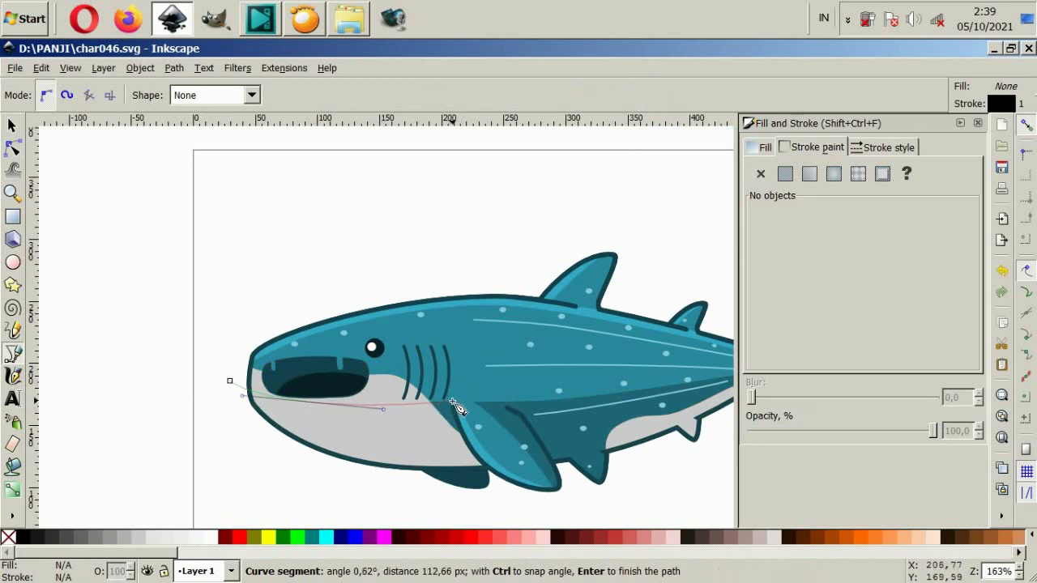
{"action": "left_click", "coordinate": [450, 403]}
{"action": "left_click", "coordinate": [522, 491]}
{"action": "left_click", "coordinate": [303, 495]}
{"action": "left_click", "coordinate": [229, 443]}
{"action": "left_click", "coordinate": [230, 382]}
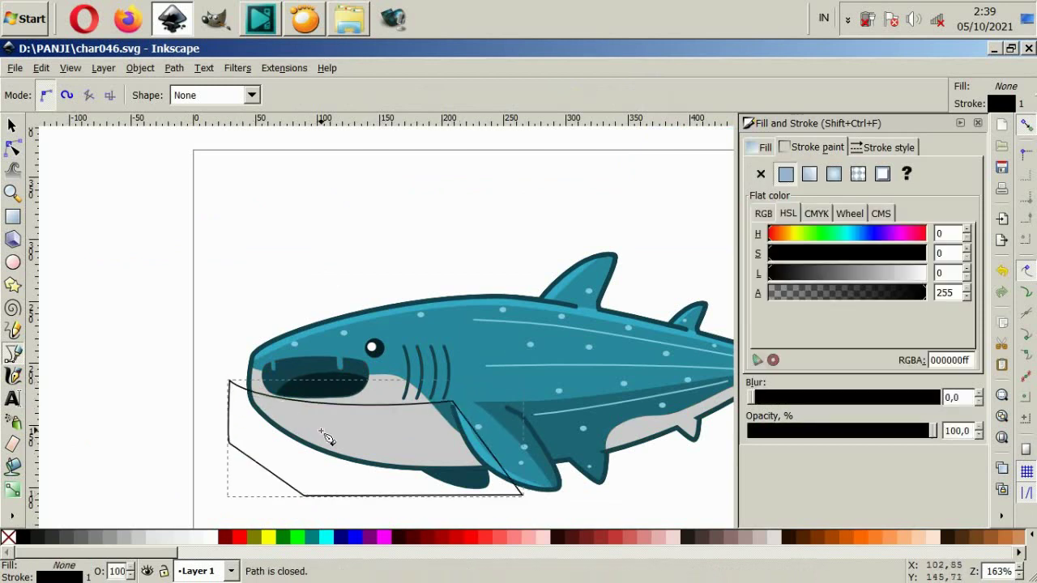
Shift the outline's curved node left along the mouth line
{"action": "left_click", "coordinate": [12, 149]}
{"action": "left_click_drag", "start_coordinate": [317, 405], "coordinate": [296, 407]}
{"action": "scroll", "coordinate": [344, 381], "scroll_direction": "down", "scroll_amount": 2}
{"action": "key", "text": "s"}
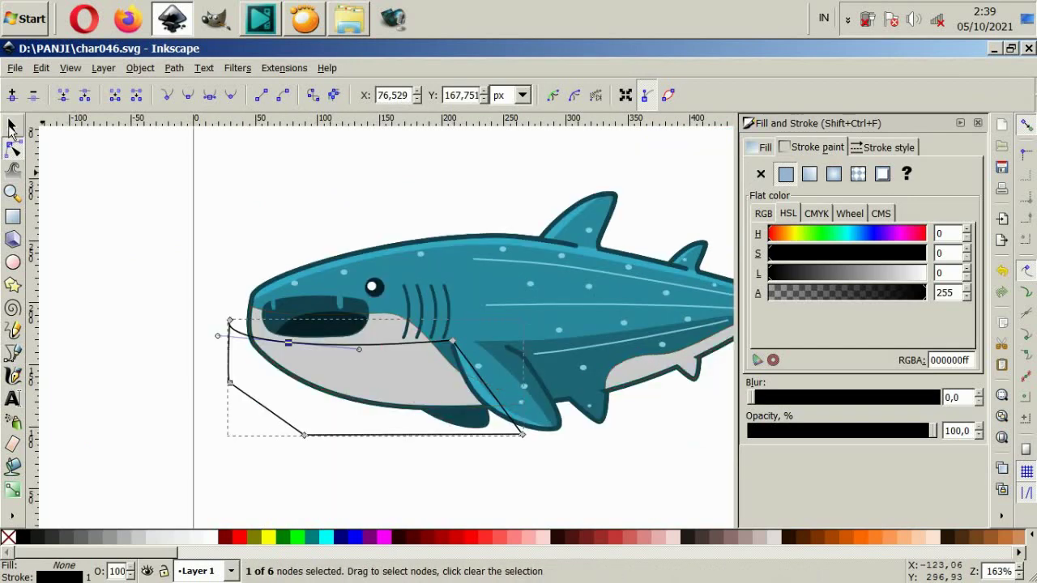
Raise the grey belly, intersect it with the outline, then undo to restore the belly
{"action": "left_click", "coordinate": [344, 373], "text": "alt"}
{"action": "key", "text": "Home"}
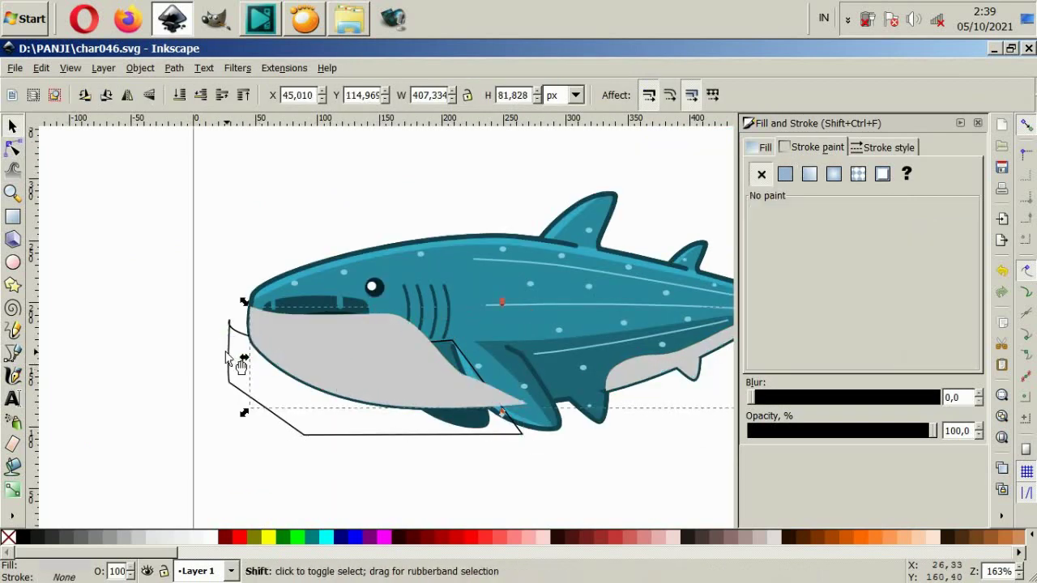
{"action": "left_click", "coordinate": [230, 360], "text": "shift"}
{"action": "left_click", "coordinate": [174, 68]}
{"action": "left_click", "coordinate": [201, 185]}
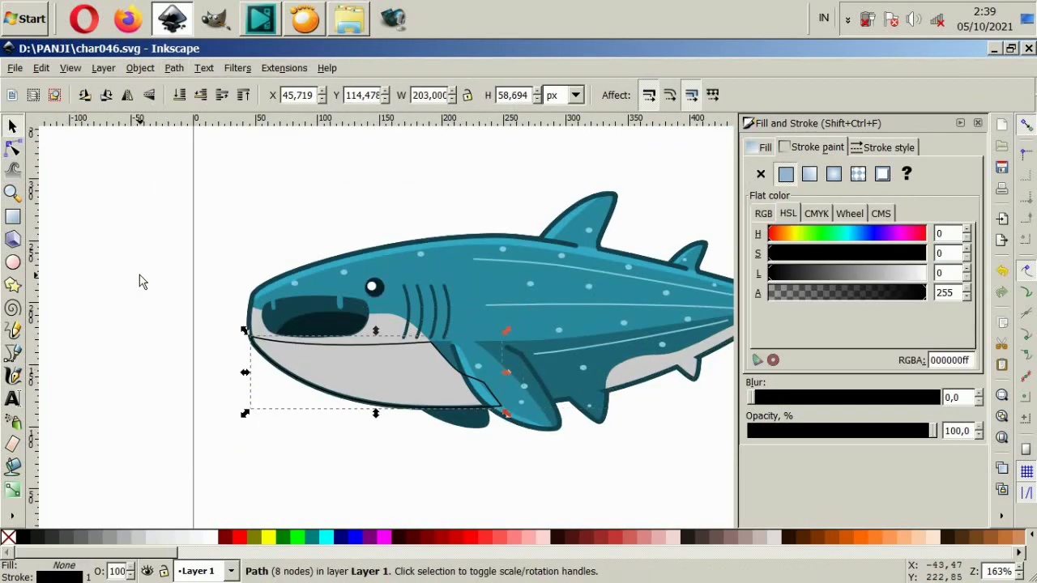
{"action": "left_click", "coordinate": [141, 280]}
{"action": "scroll", "coordinate": [344, 346], "scroll_direction": "right", "scroll_amount": 2}
{"action": "left_click", "coordinate": [344, 349]}
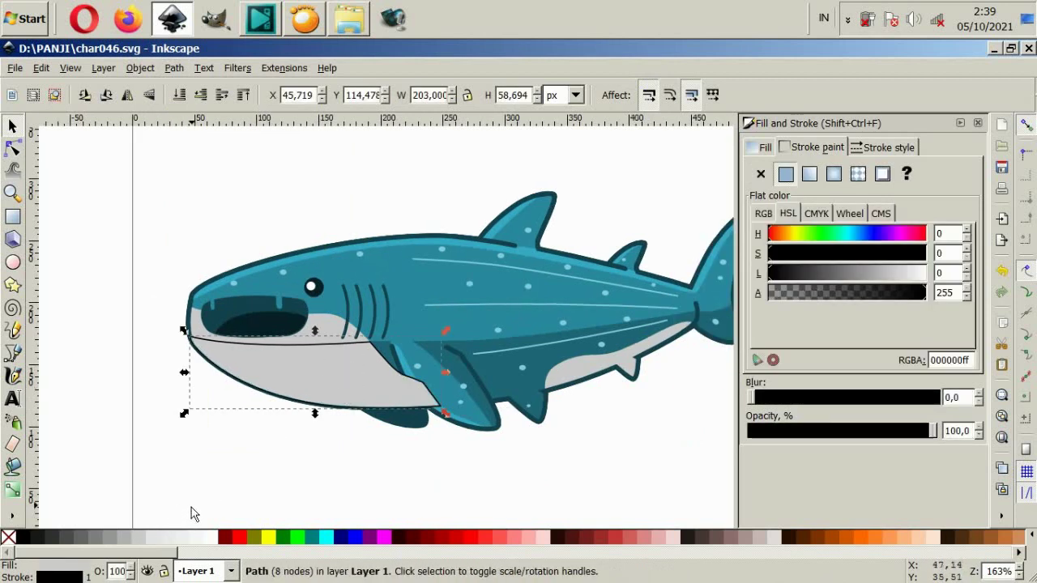
{"action": "key", "text": "ctrl+z"}
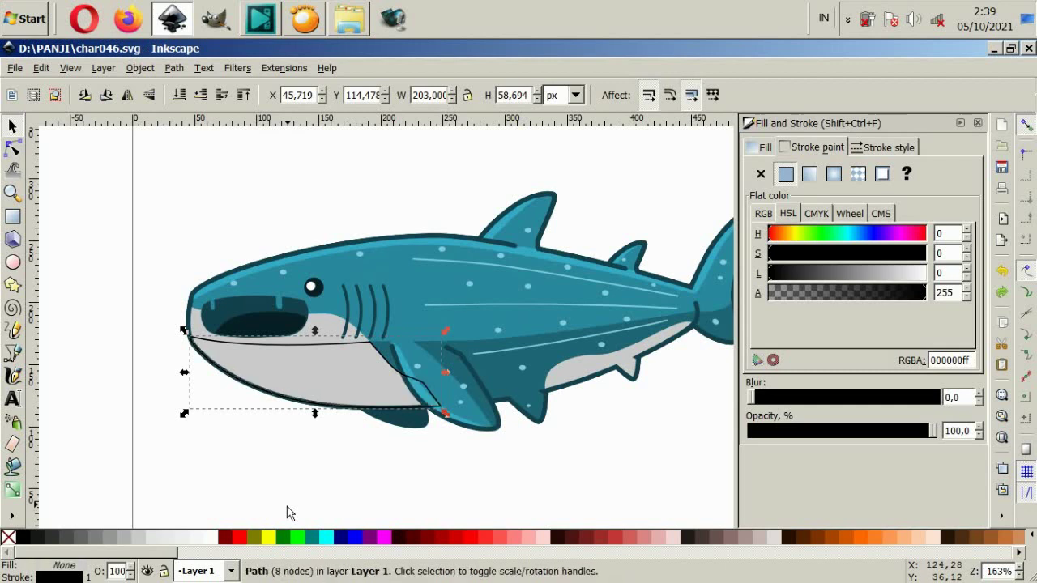
{"action": "key", "text": "ctrl+z"}
{"action": "left_click", "coordinate": [365, 400]}
Stretch the outline shape to the tail, adding a node pulled up to the tail base
{"action": "key", "text": "ctrl+z"}
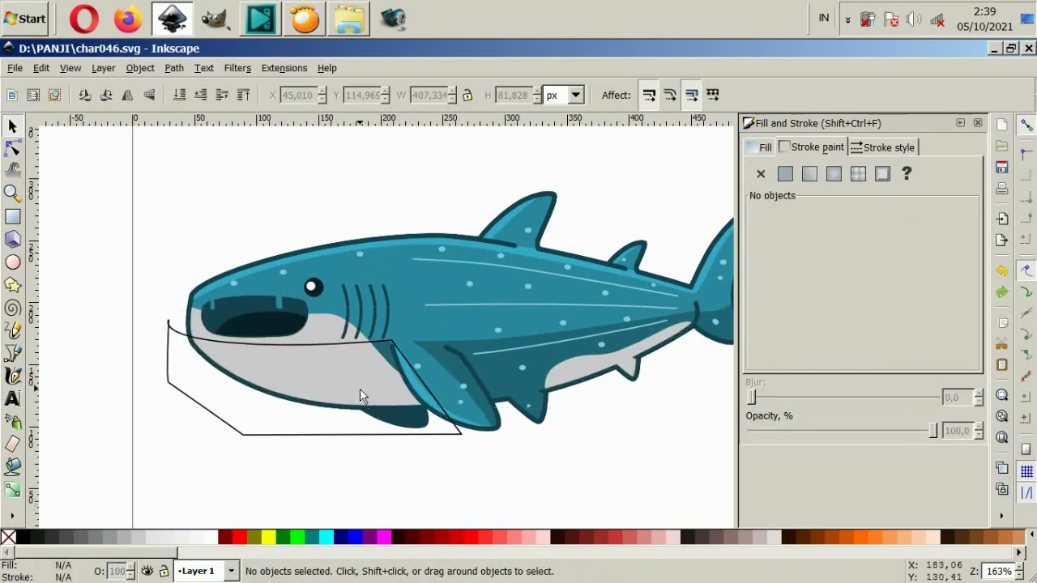
{"action": "left_click", "coordinate": [423, 387]}
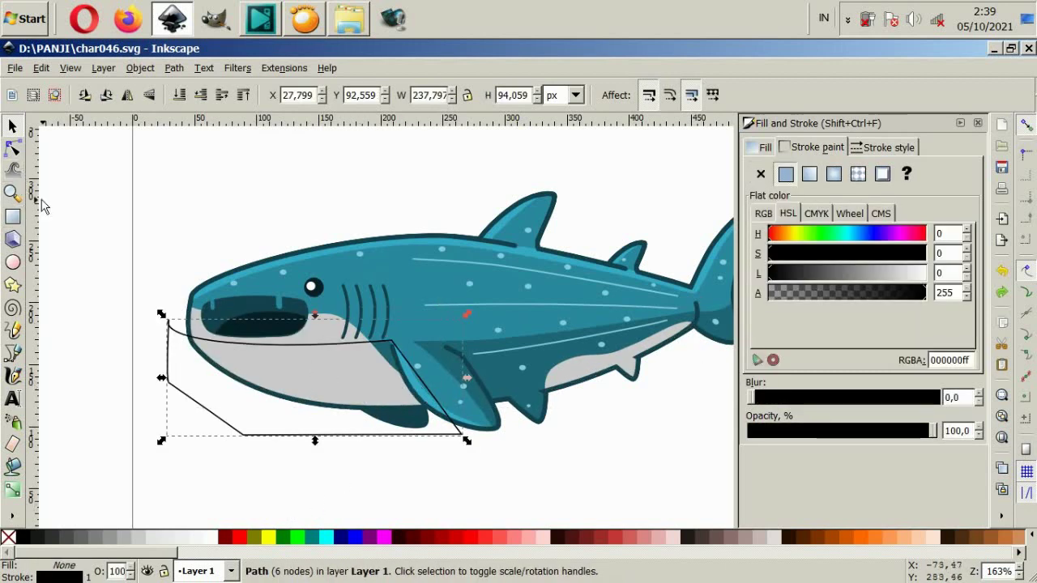
{"action": "left_click", "coordinate": [12, 148]}
{"action": "mouse_move", "coordinate": [394, 351]}
{"action": "left_mouse_down"}
{"action": "mouse_move", "coordinate": [402, 347]}
{"action": "mouse_move", "coordinate": [394, 344]}
{"action": "left_mouse_up"}
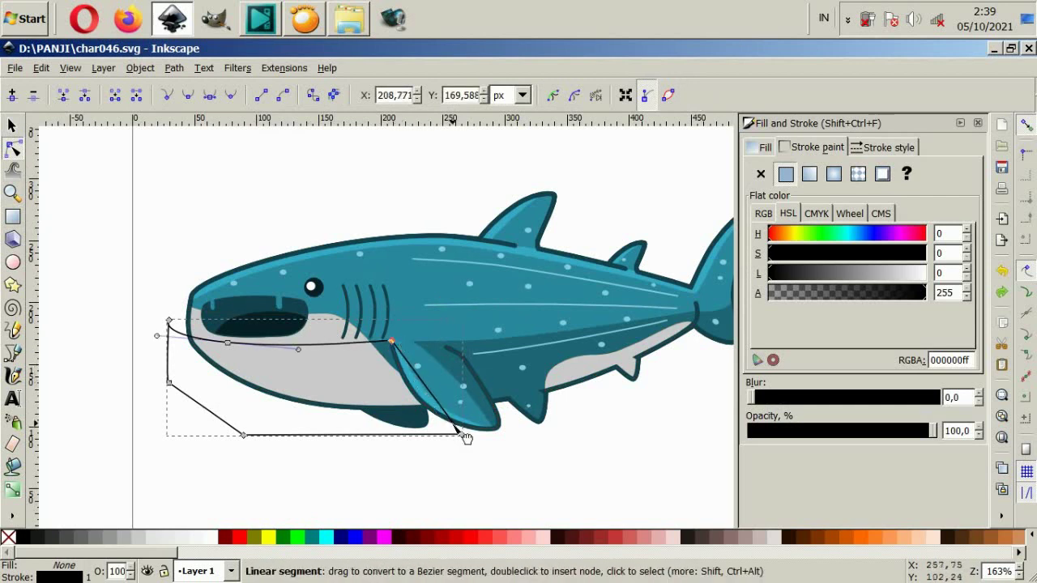
{"action": "left_click_drag", "start_coordinate": [461, 435], "coordinate": [660, 432]}
{"action": "double_click", "coordinate": [607, 410]}
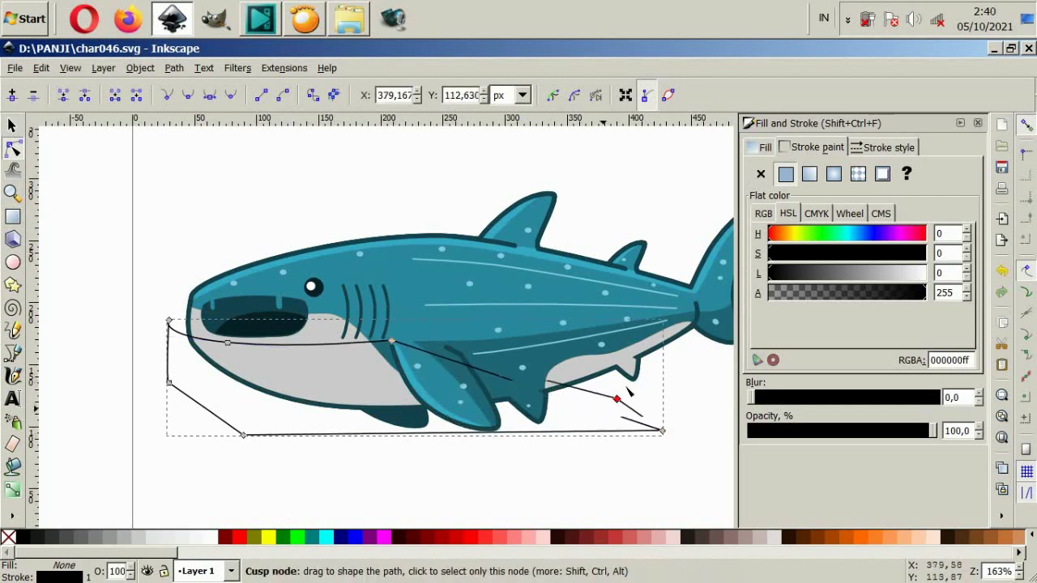
{"action": "left_click_drag", "start_coordinate": [607, 411], "coordinate": [707, 319]}
Intersect the belly with the outline shape to create the new belly piece
{"action": "left_click", "coordinate": [14, 126]}
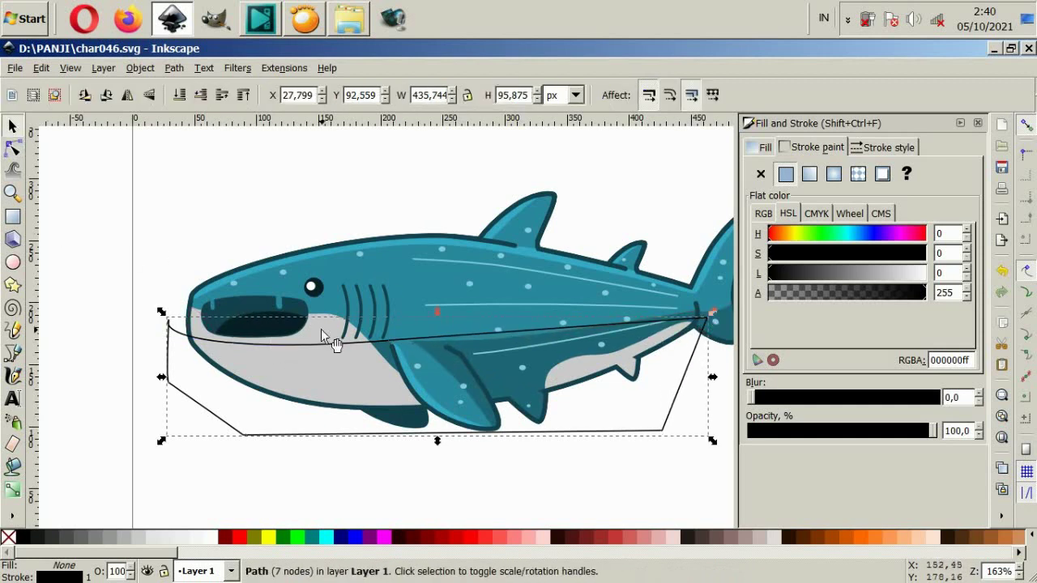
{"action": "left_click", "coordinate": [323, 329]}
{"action": "left_click", "coordinate": [169, 356], "text": "shift"}
{"action": "left_click", "coordinate": [174, 68]}
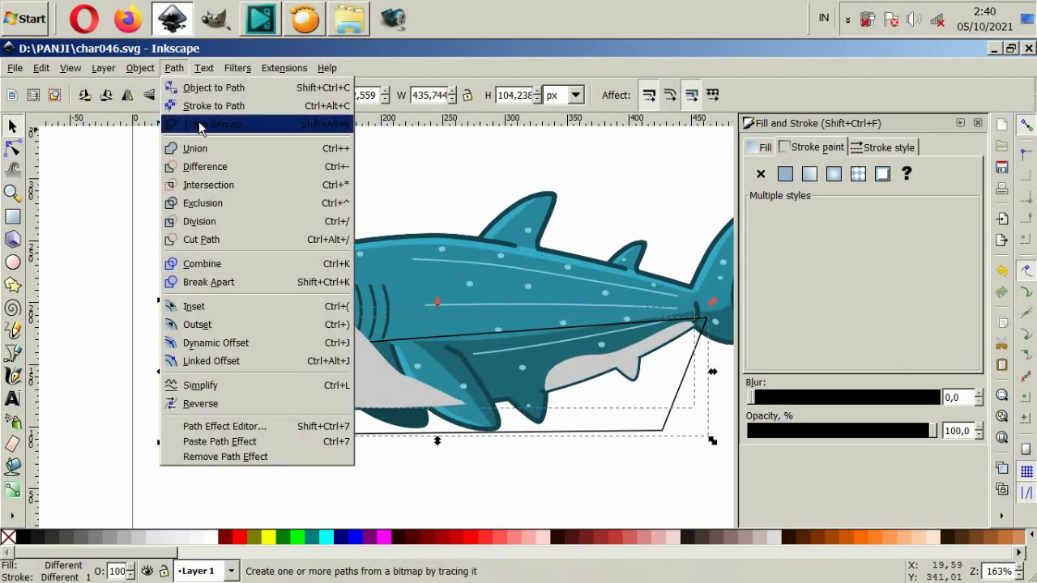
{"action": "left_click", "coordinate": [235, 183]}
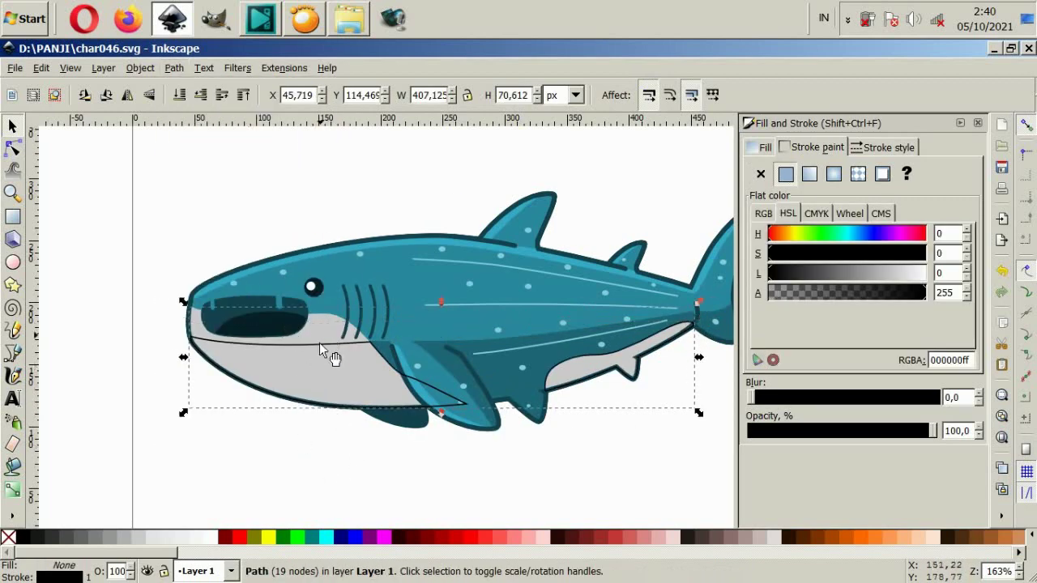
Remove the new belly piece's outline stroke after trying a white fill
{"action": "left_click", "coordinate": [212, 537]}
{"action": "left_click", "coordinate": [268, 470]}
{"action": "left_click", "coordinate": [294, 350]}
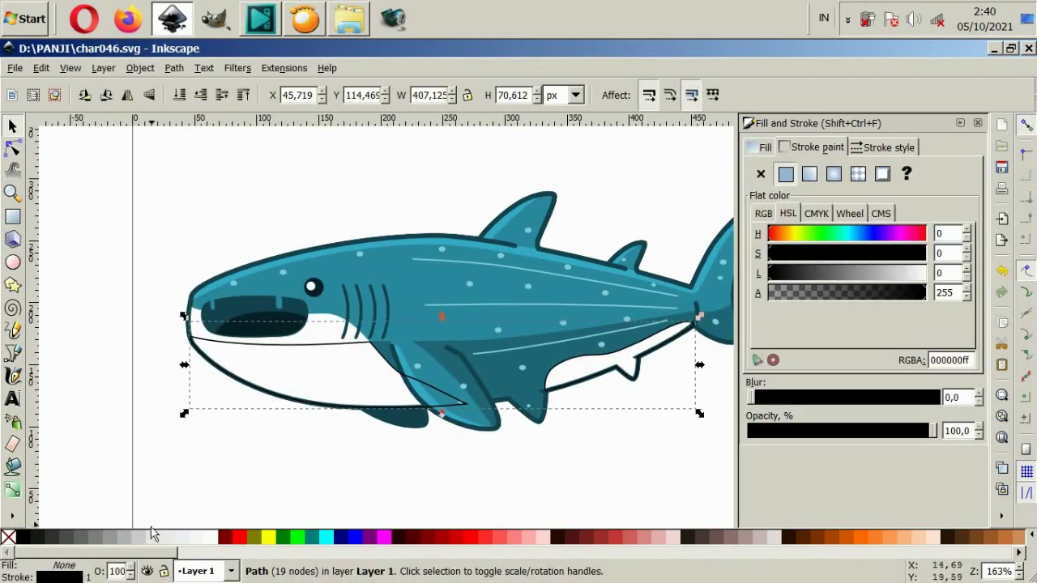
{"action": "key", "text": "ctrl+z"}
{"action": "left_click", "coordinate": [816, 147]}
{"action": "left_click", "coordinate": [760, 174]}
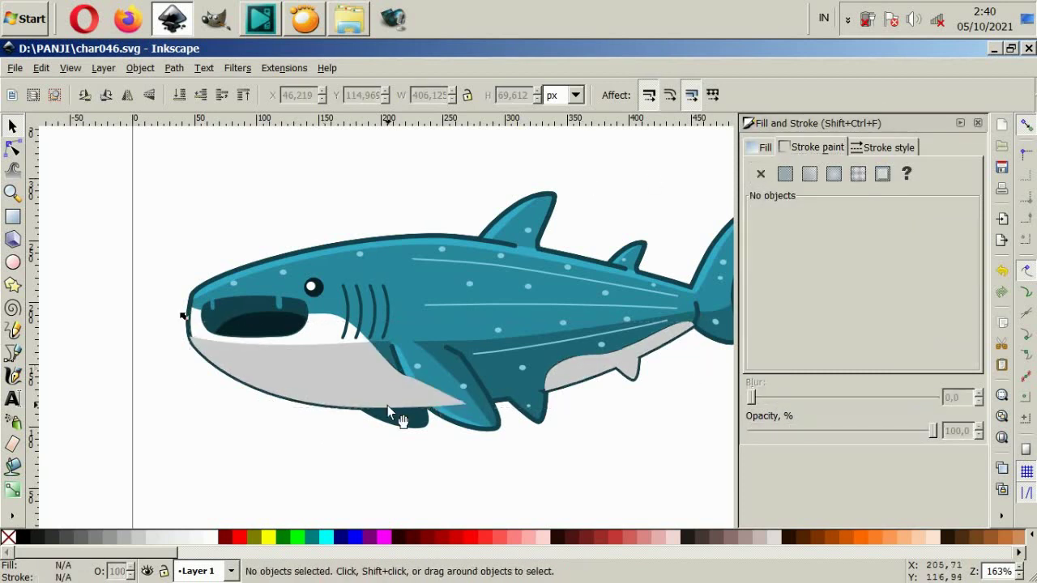
{"action": "left_click", "coordinate": [388, 410]}
Undo the white fill and move the belly piece's front node down along the jaw
{"action": "left_click_drag", "start_coordinate": [388, 410], "coordinate": [389, 413]}
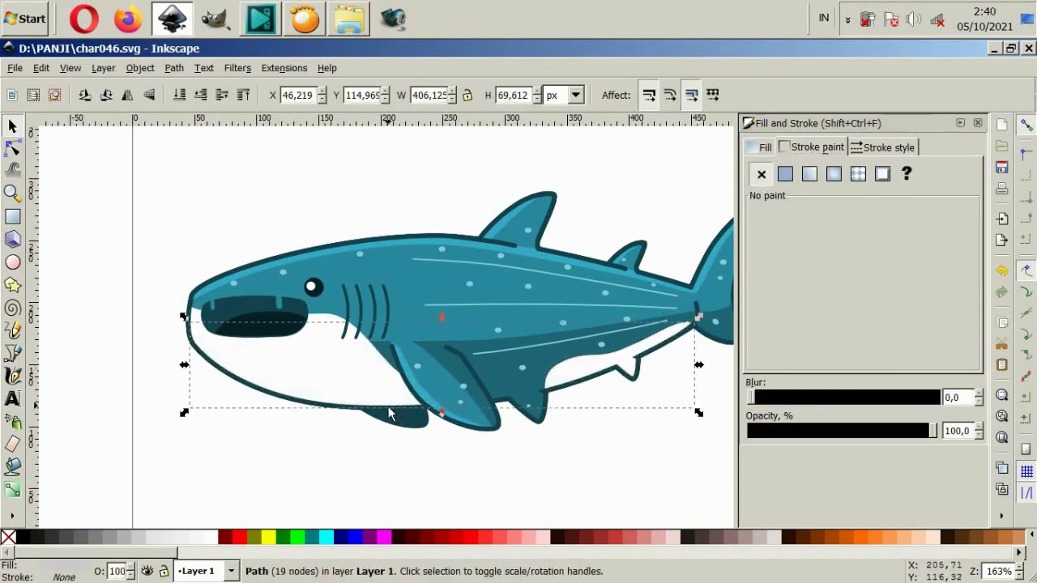
{"action": "key", "text": "ctrl+z"}
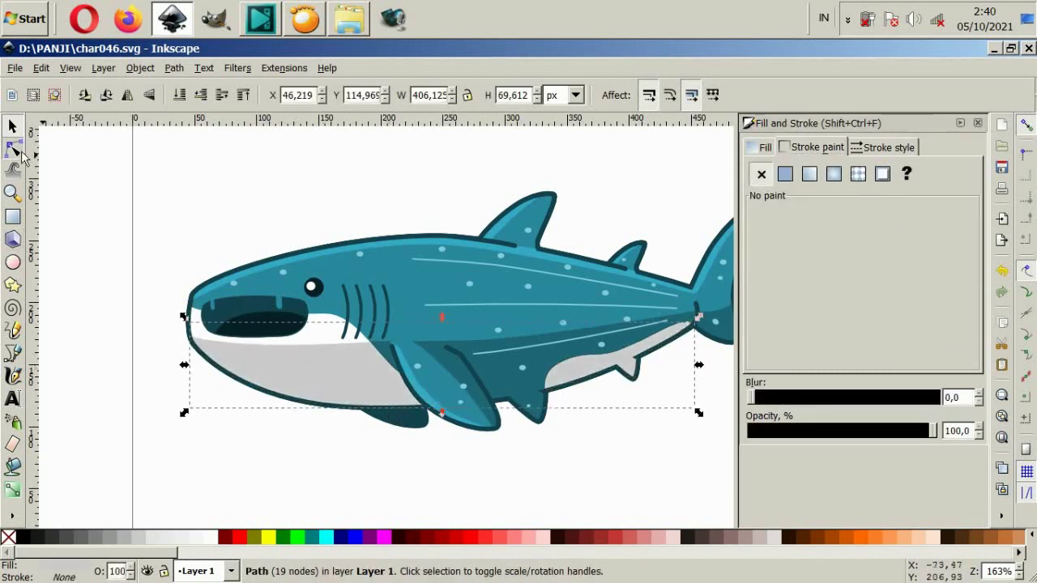
{"action": "left_click", "coordinate": [14, 150]}
{"action": "left_click_drag", "start_coordinate": [225, 342], "coordinate": [232, 351]}
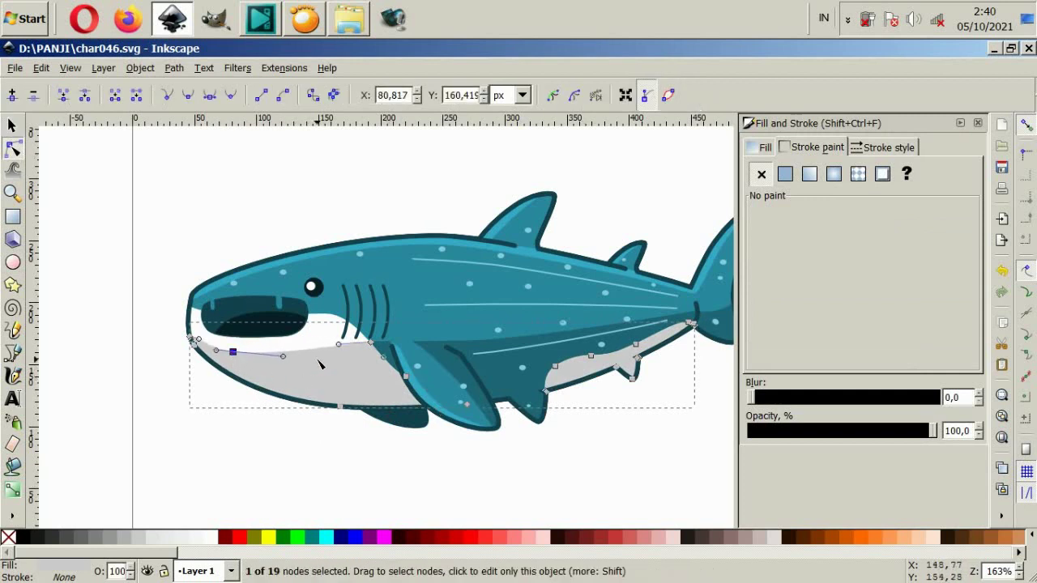
{"action": "left_click_drag", "start_coordinate": [340, 347], "coordinate": [339, 346]}
{"action": "left_click", "coordinate": [273, 426]}
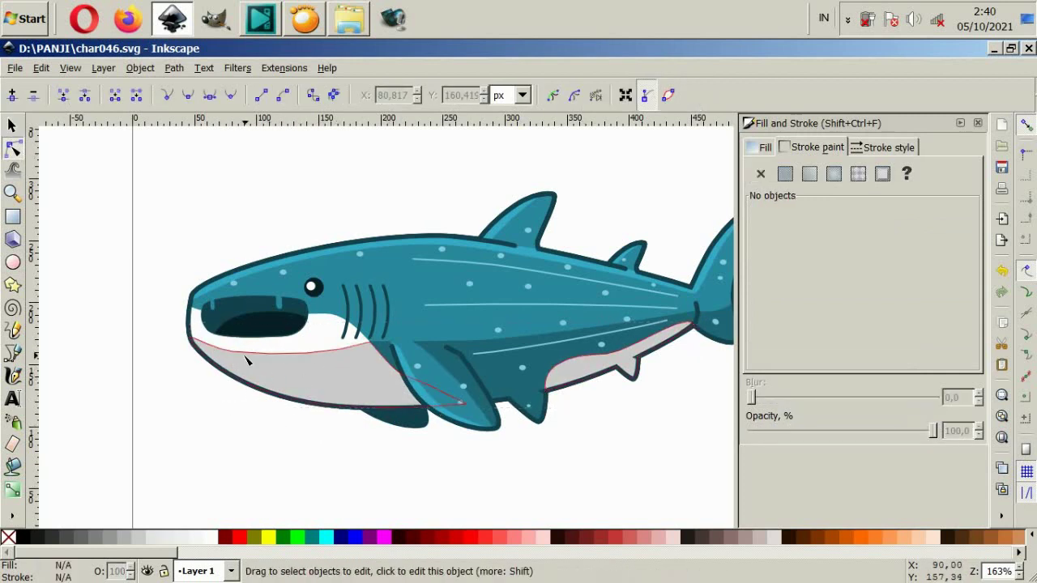
Drag an upper-edge node to curve the belly's top edge downward
{"action": "left_click", "coordinate": [243, 356]}
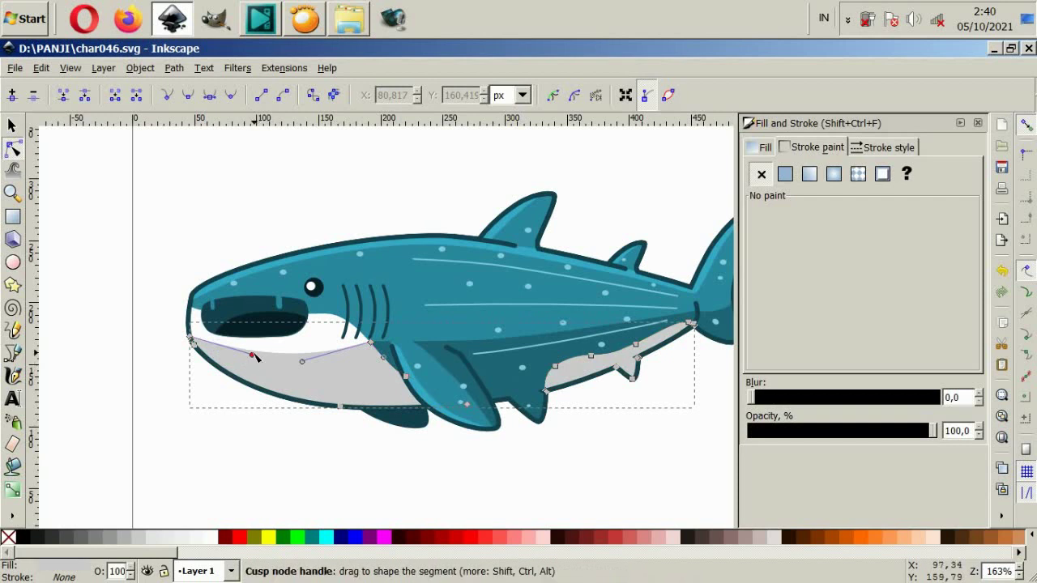
{"action": "left_click_drag", "start_coordinate": [253, 357], "coordinate": [212, 367]}
{"action": "left_click", "coordinate": [212, 405]}
{"action": "scroll", "coordinate": [361, 444], "scroll_direction": "down", "scroll_amount": 4}
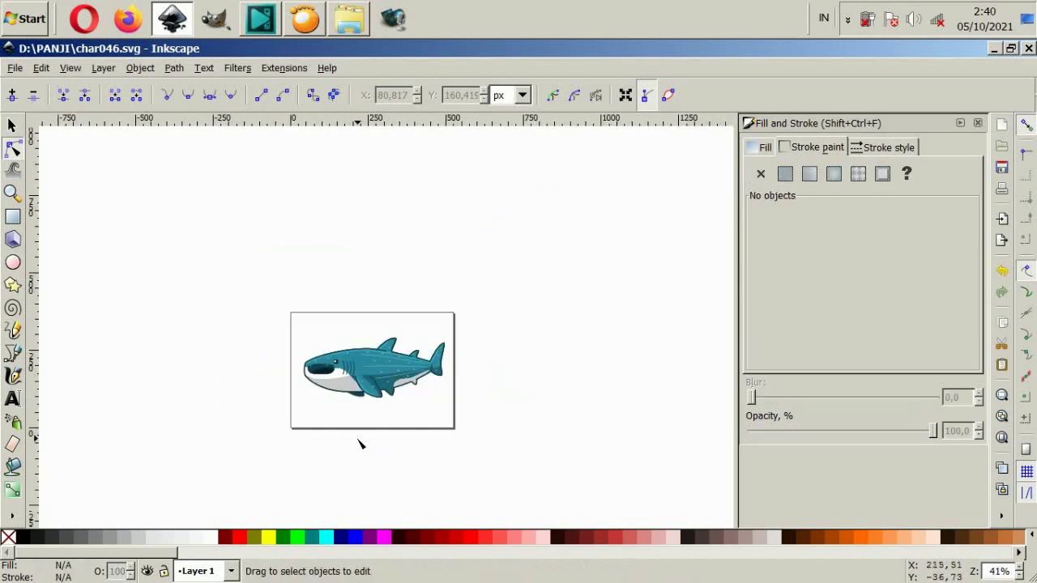
{"action": "scroll", "coordinate": [368, 397], "scroll_direction": "up", "scroll_amount": 2}
Lower another upper-edge node and bend its handle to curve the edge toward the belly
{"action": "left_click", "coordinate": [367, 381]}
{"action": "scroll", "coordinate": [308, 388], "scroll_direction": "up", "scroll_amount": 2}
{"action": "left_click", "coordinate": [354, 337]}
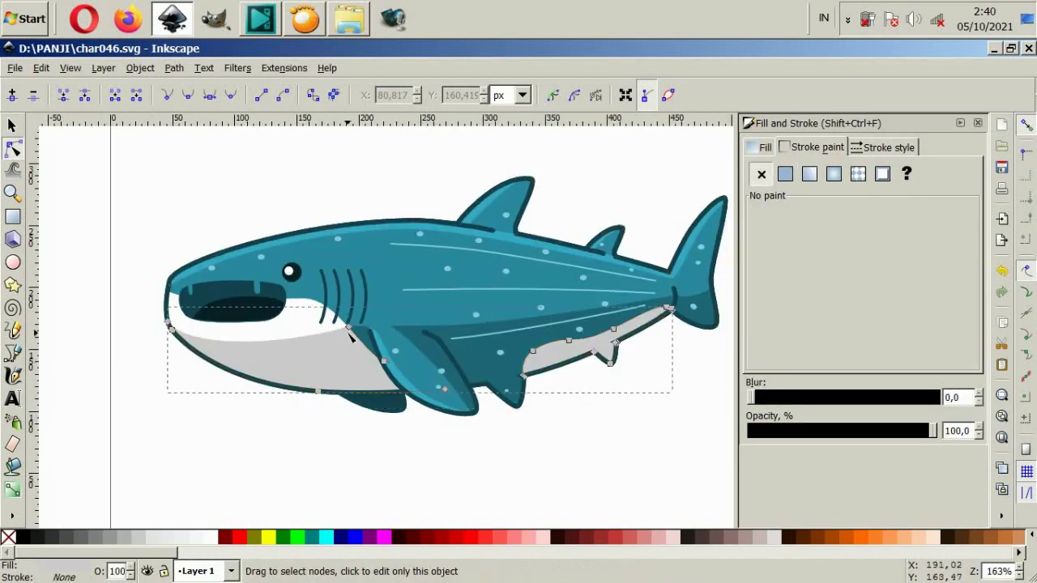
{"action": "left_click_drag", "start_coordinate": [354, 336], "coordinate": [340, 362]}
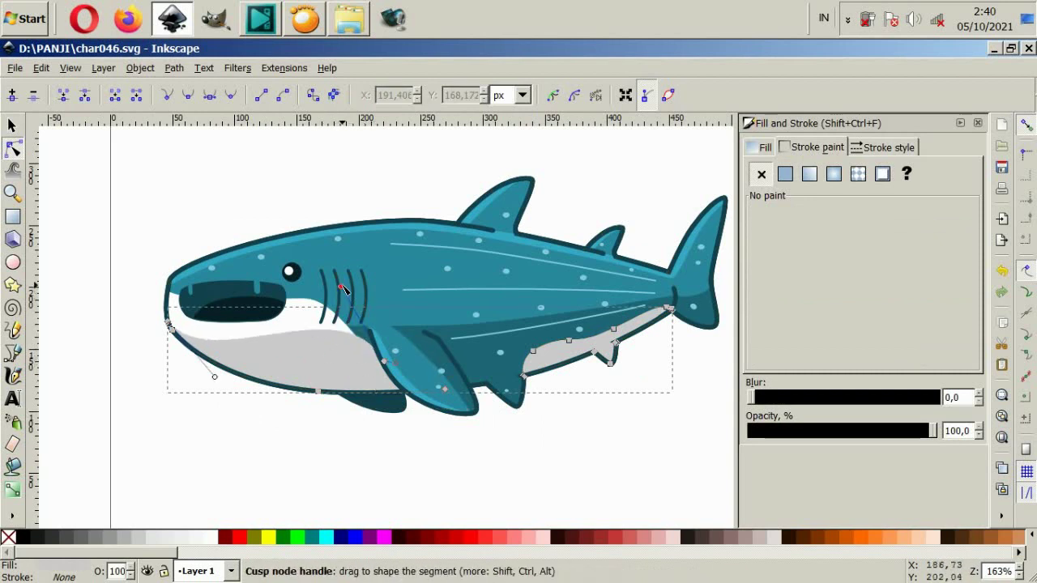
{"action": "left_click_drag", "start_coordinate": [339, 292], "coordinate": [368, 368]}
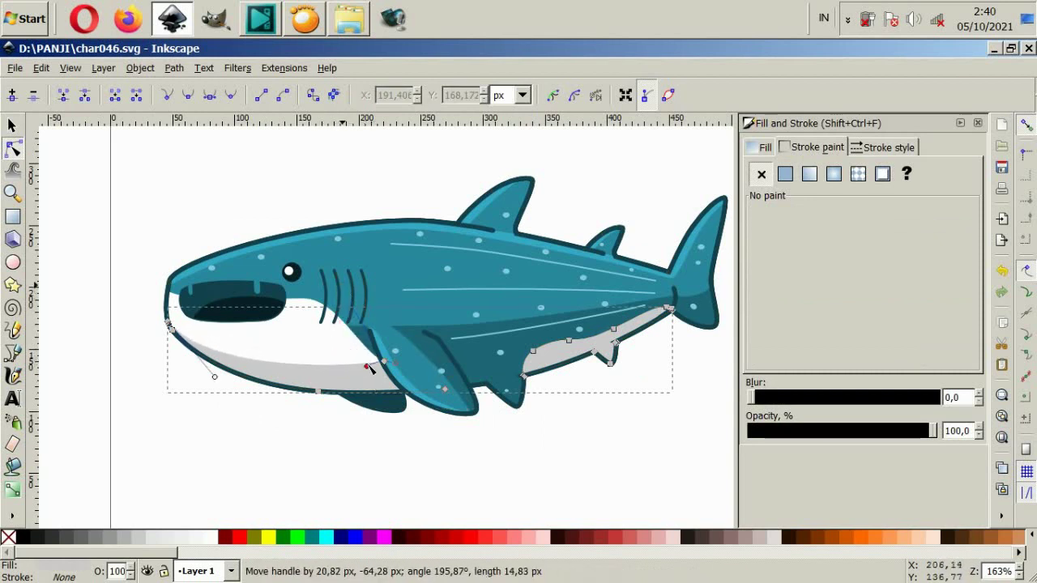
{"action": "left_click", "coordinate": [262, 446]}
{"action": "scroll", "coordinate": [276, 434], "scroll_direction": "down", "scroll_amount": 4}
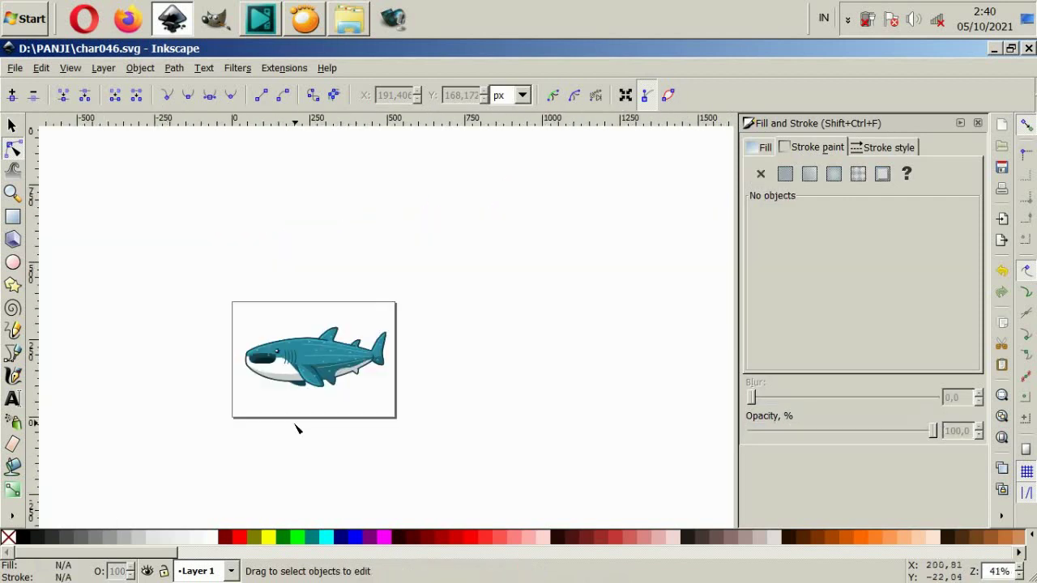
{"action": "key", "text": "grave"}
{"action": "left_click", "coordinate": [269, 350]}
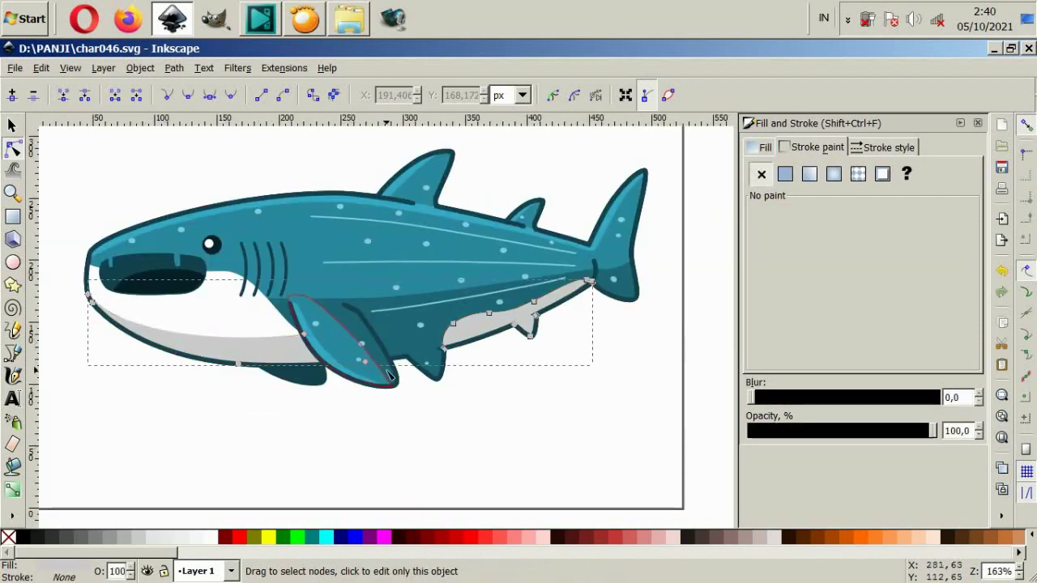